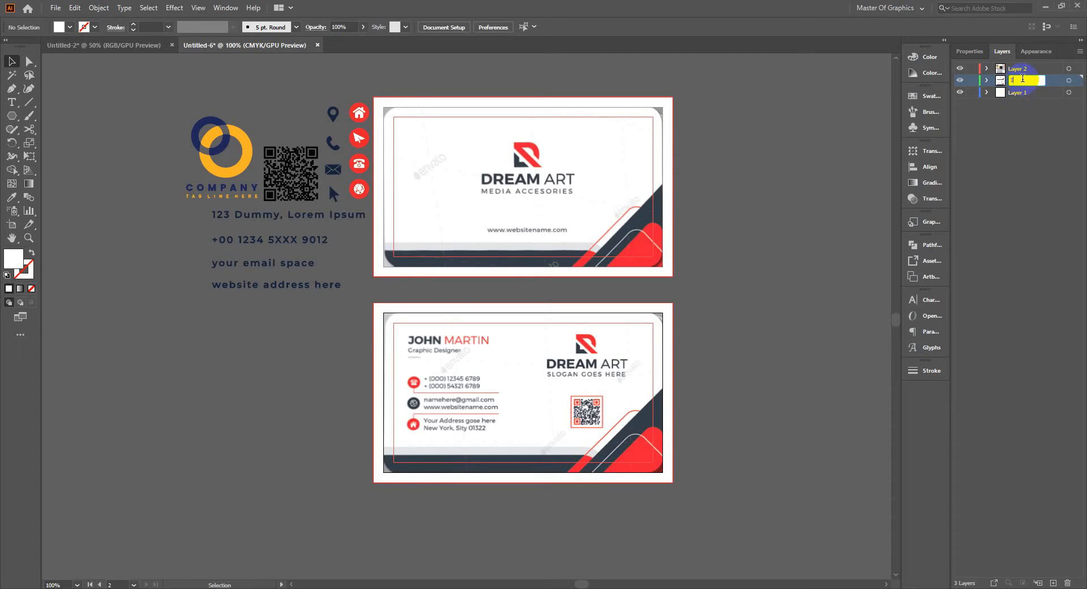
- Rename Layer 2 to Objects and add two new layers named CONTANT and bAKROUND
double_click(1020, 68)
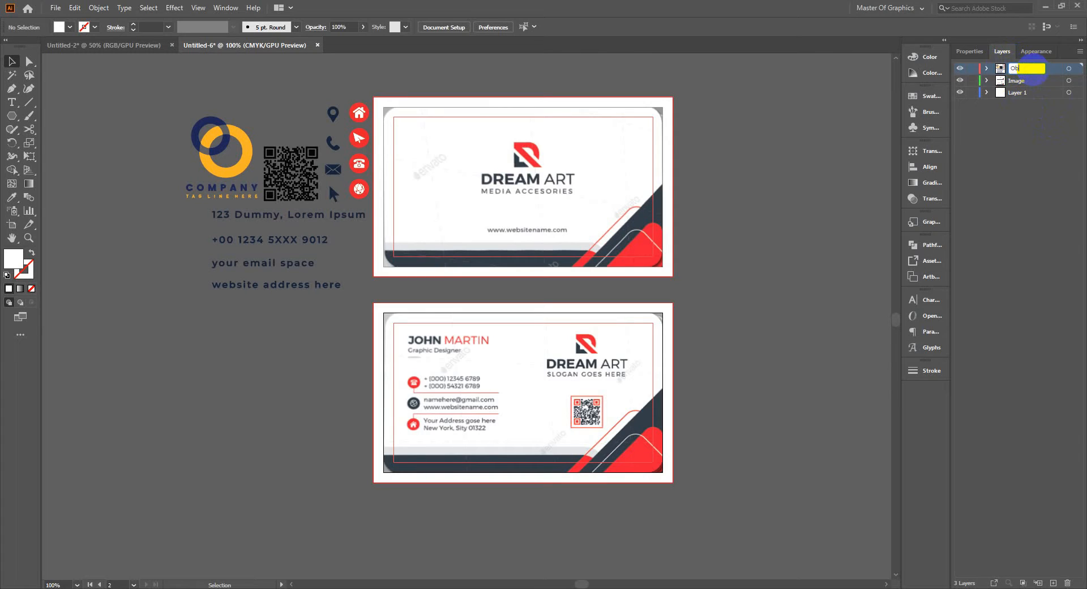
click(1085, 90)
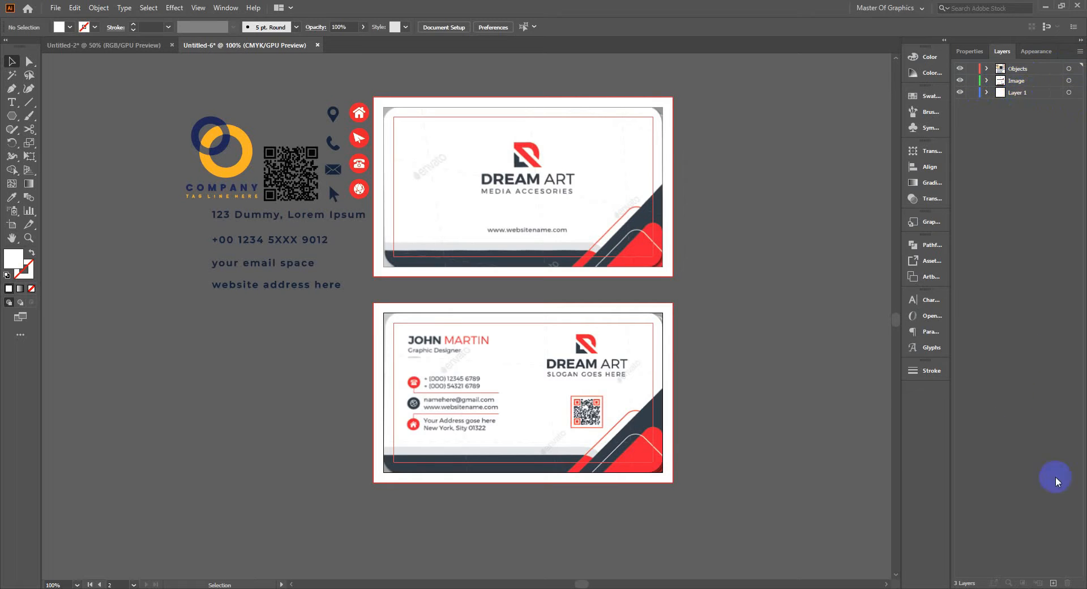
click(1054, 583)
click(1054, 583)
click(1020, 83)
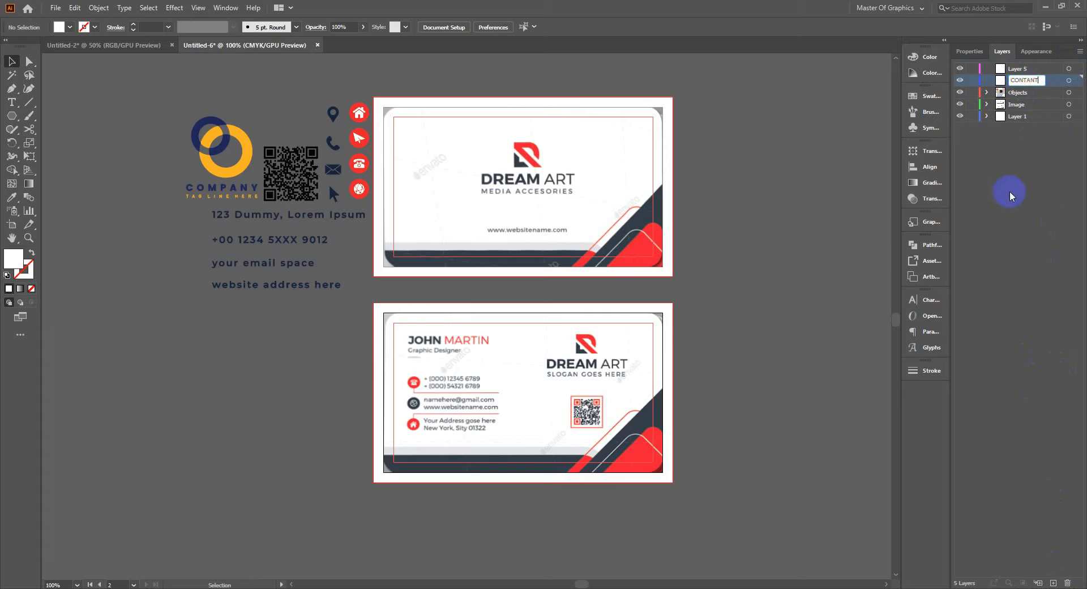
click(1023, 70)
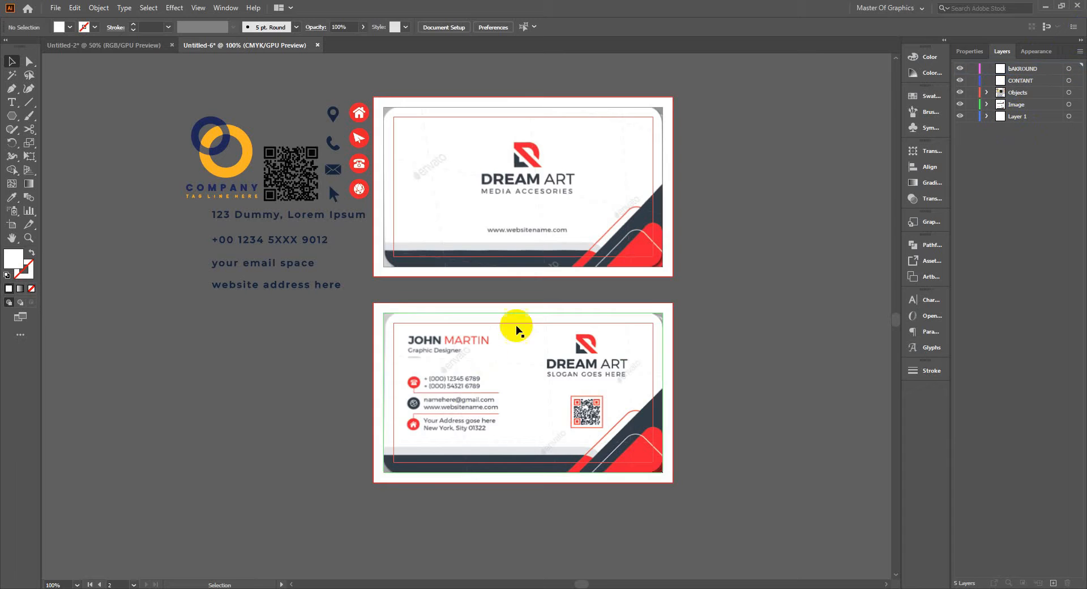
- Move the Image layer to the front of the layer stack and draw a white rectangle covering the whole first artboard on the bAKROUND layer
click(533, 166)
drag(1011, 107, 1005, 65)
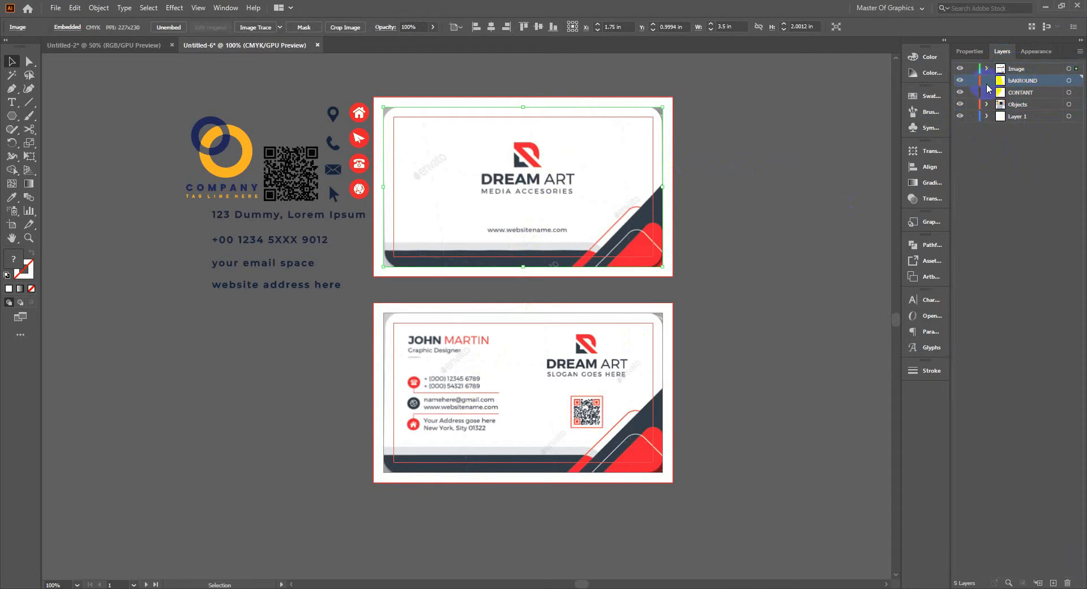
drag(18, 121, 54, 110)
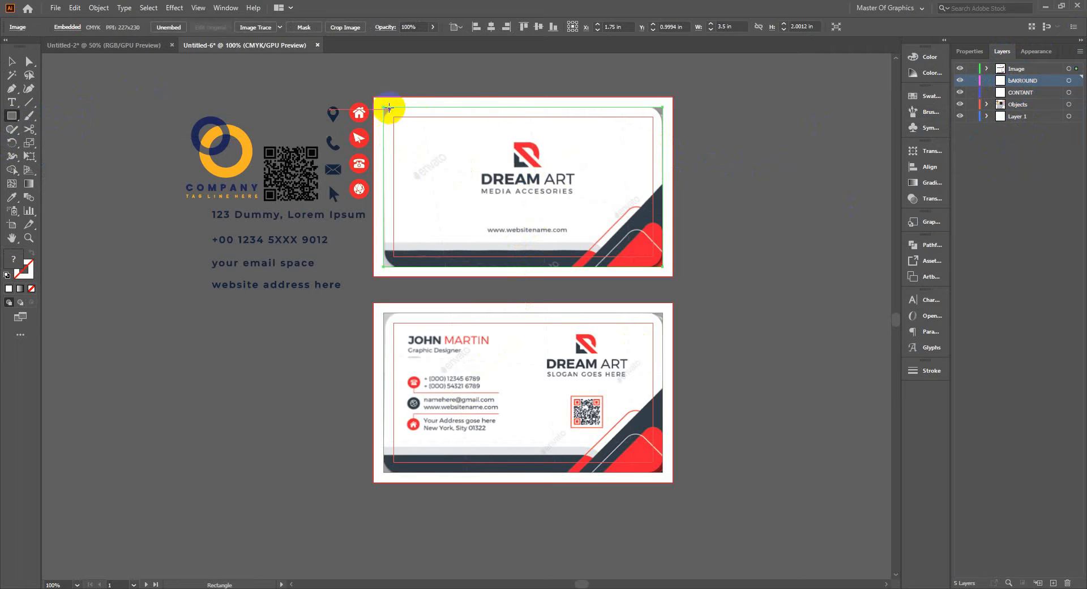
drag(374, 97, 673, 276)
click(17, 64)
click(563, 254)
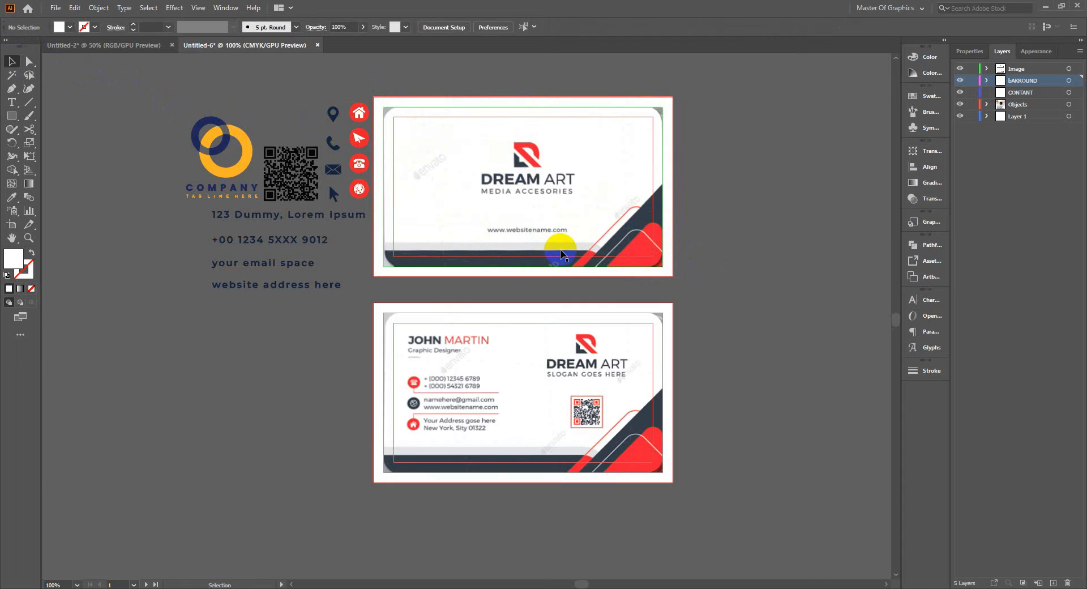
- Draw a rectangle about 2.93 by 0.43 in along the front card's lower edge and fill it with the light grey sampled from the reference
scroll(561, 254, up, 2)
key(m)
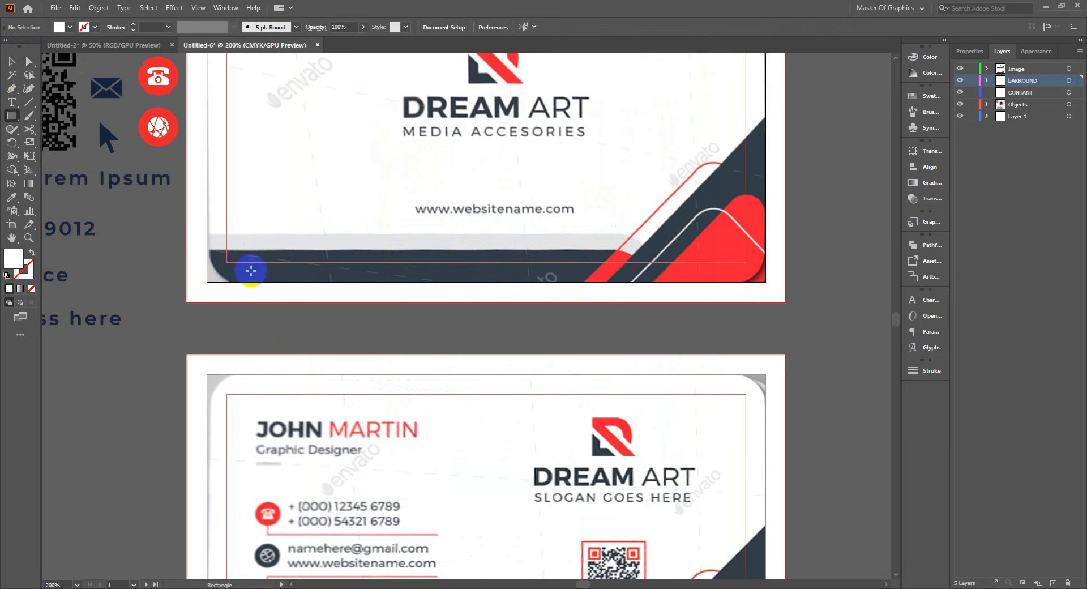
drag(187, 233, 656, 302)
key(v)
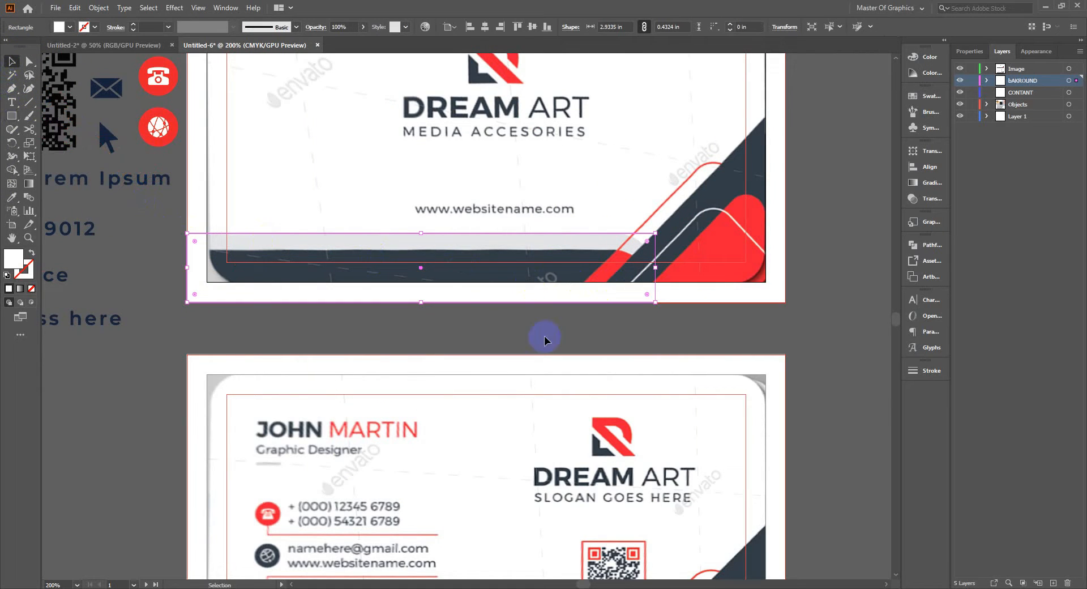
key(i)
click(551, 238)
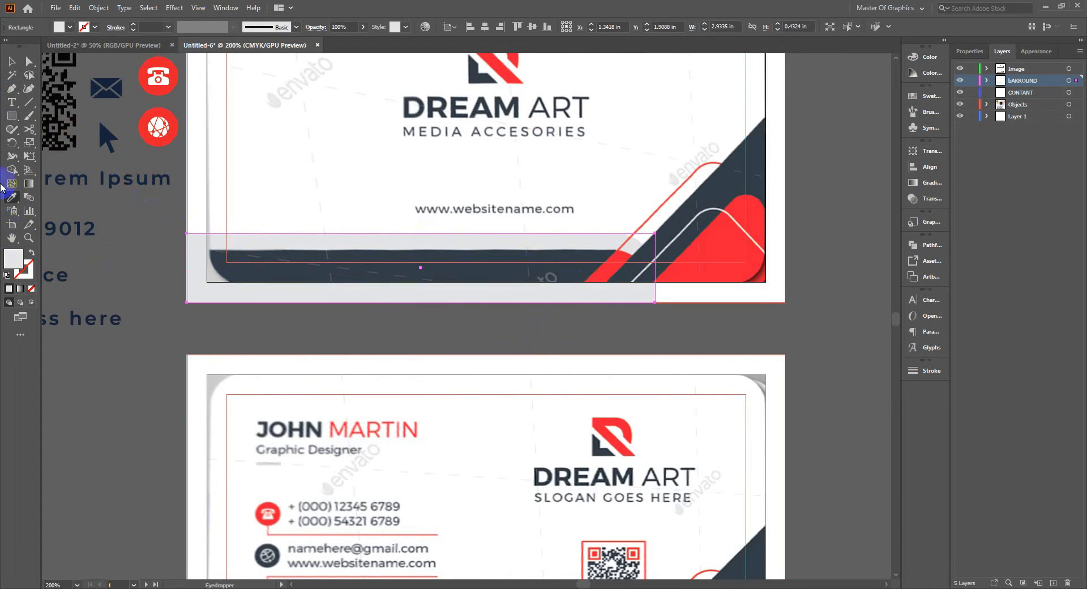
- Round only the upper-right corner of the light grey strip to match the reference band
key(a)
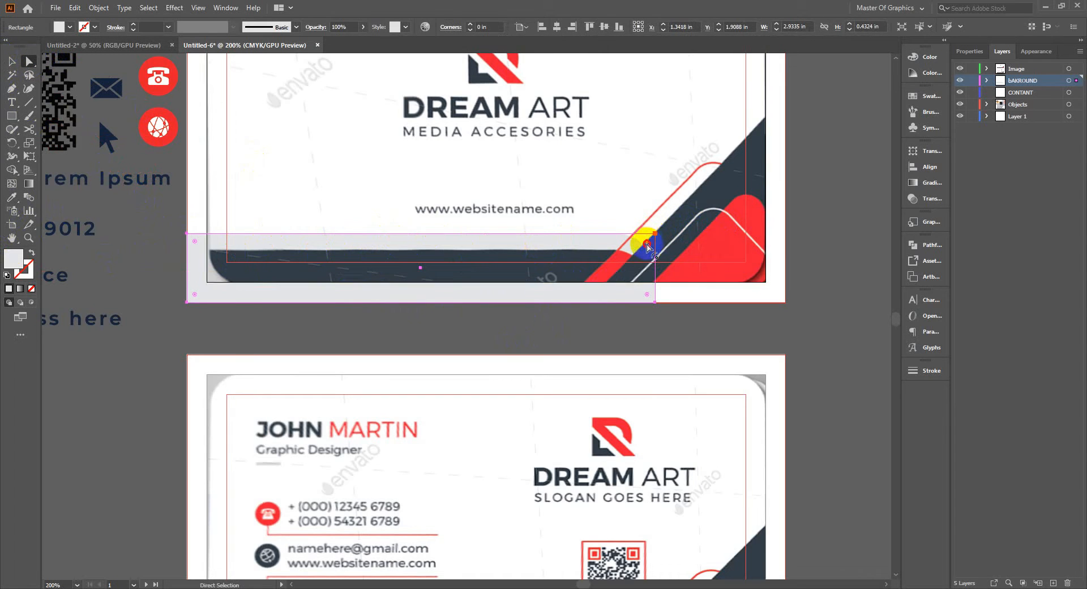
drag(647, 240, 611, 278)
key(v)
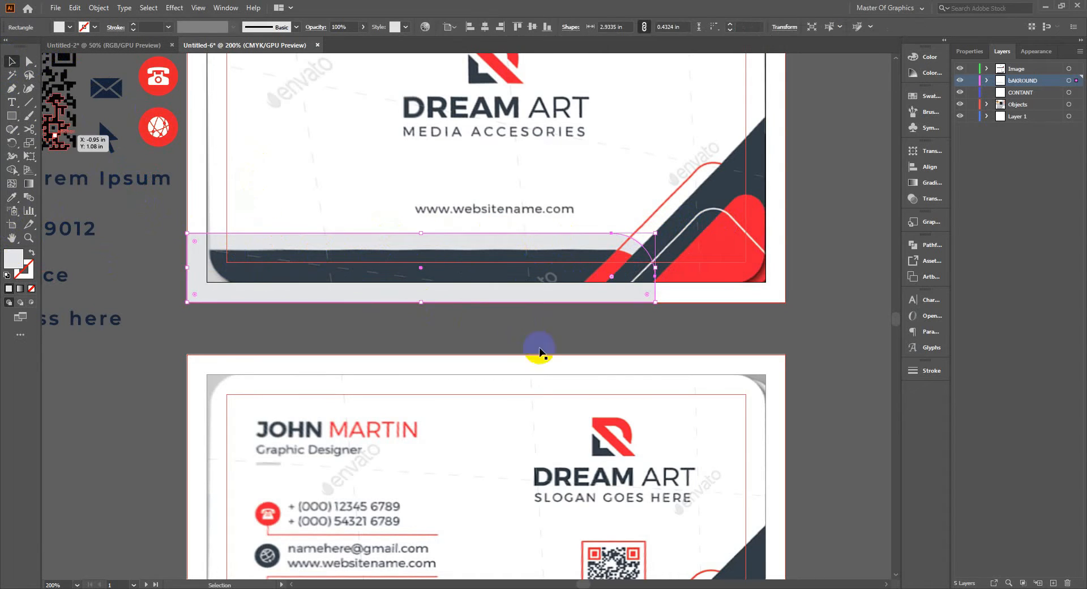
- Duplicate the grey strip in place, fill the copy with the sampled dark navy and lower its upper edge to a height of about 0.33 in
click(202, 258)
click(200, 258)
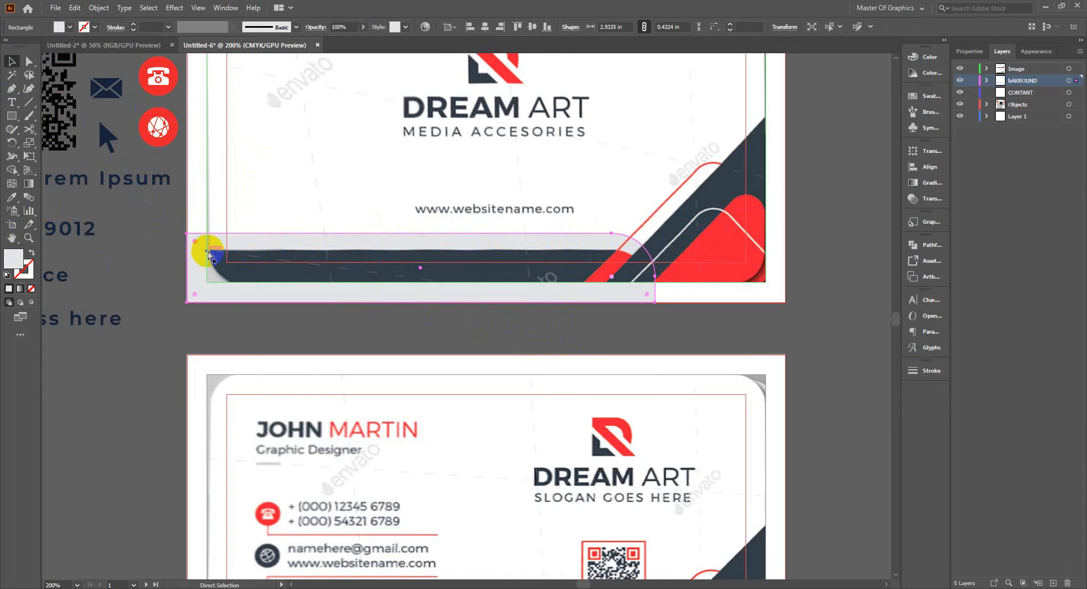
click(14, 199)
click(272, 257)
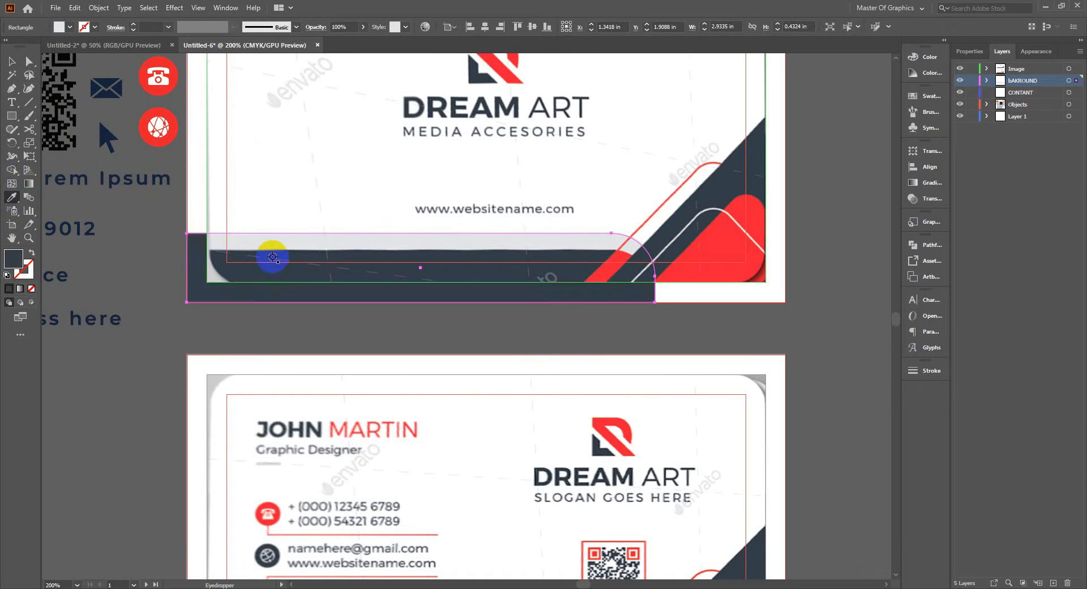
click(13, 62)
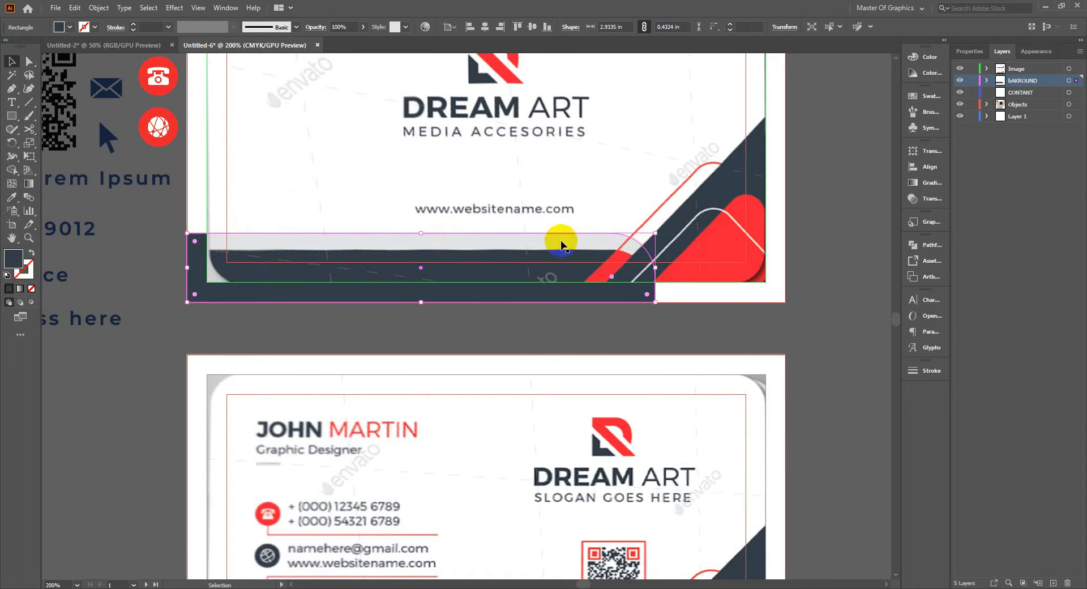
drag(421, 233, 417, 251)
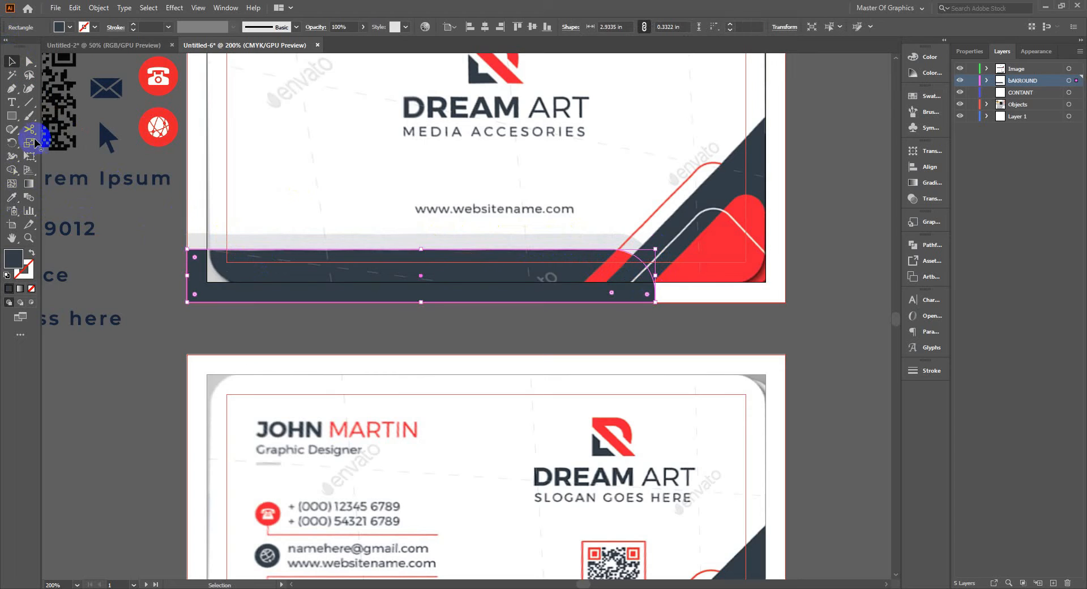
click(180, 339)
drag(619, 248, 460, 358)
key(ctrl+z)
click(553, 316)
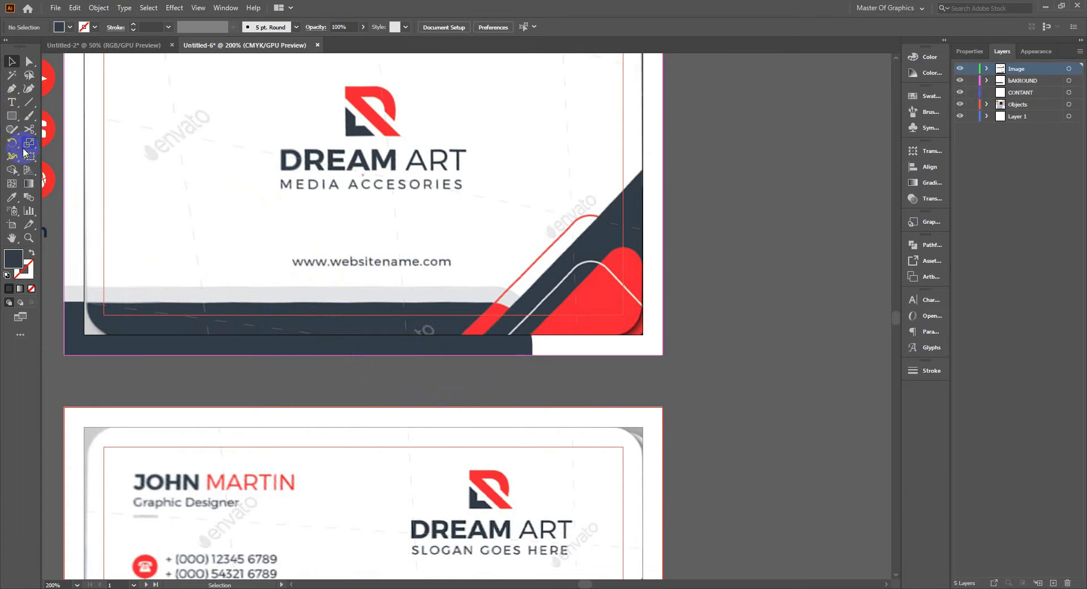
- Draw a rounded rectangle about 0.91 by 0.72 in, rotate it 45° and place it over the red shape in the front card's lower-right corner
click(11, 115)
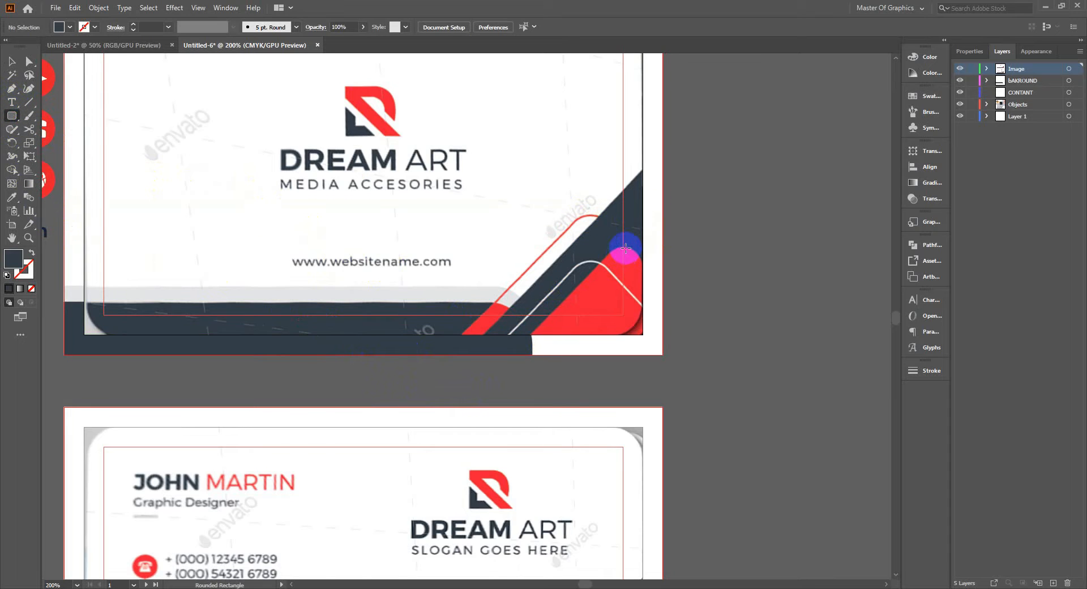
mouse_move(498, 185)
mouse_down()
mouse_move(643, 320)
mouse_move(643, 300)
mouse_up()
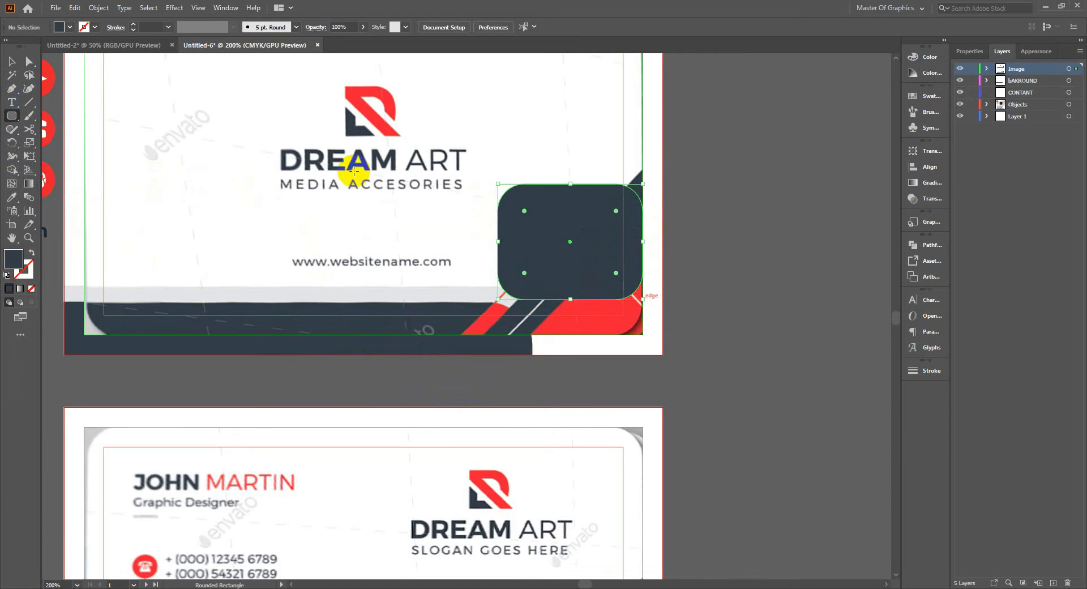
click(11, 61)
drag(575, 229, 652, 341)
drag(725, 286, 675, 260)
drag(674, 315, 630, 288)
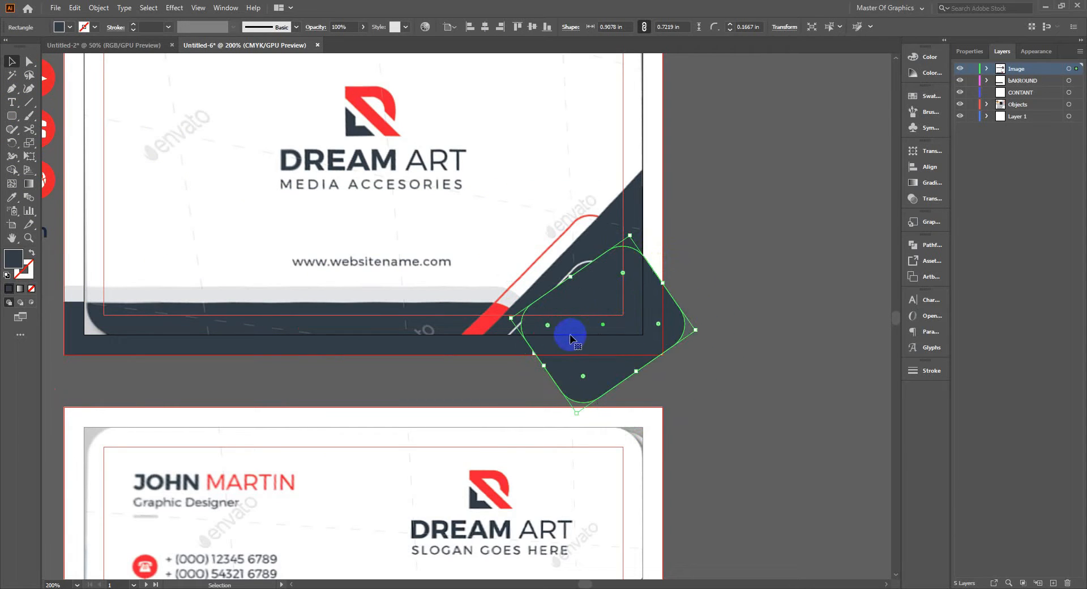
drag(507, 315, 505, 343)
drag(607, 304, 632, 346)
drag(633, 335, 626, 301)
drag(527, 356, 517, 347)
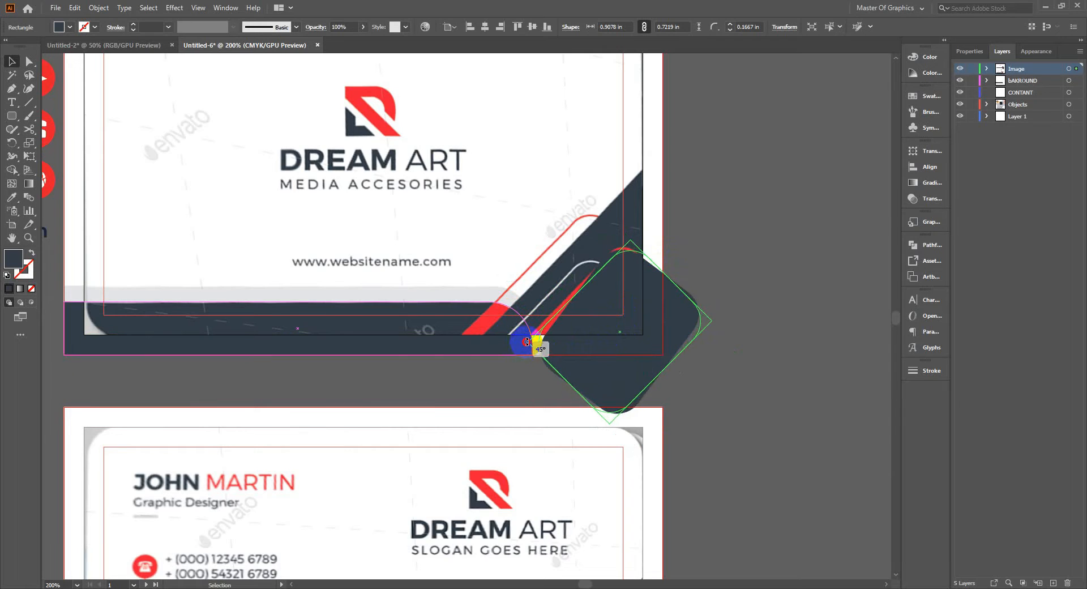
drag(614, 328, 609, 325)
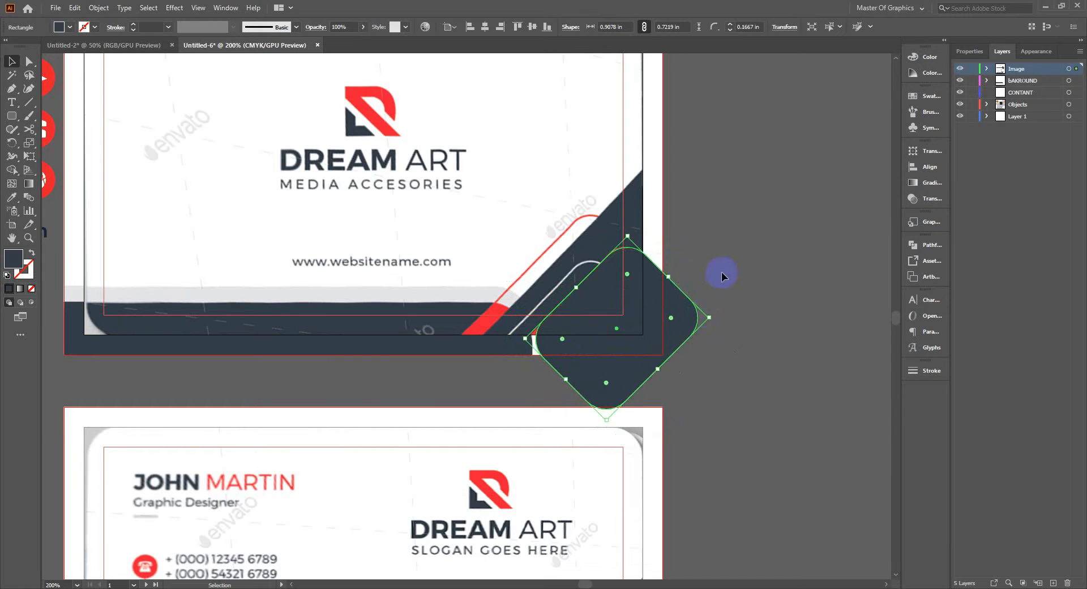
- Try moving the rotated rounded rectangle aside, undo the move and cut the shape from the Image layer
click(724, 275)
click(634, 311)
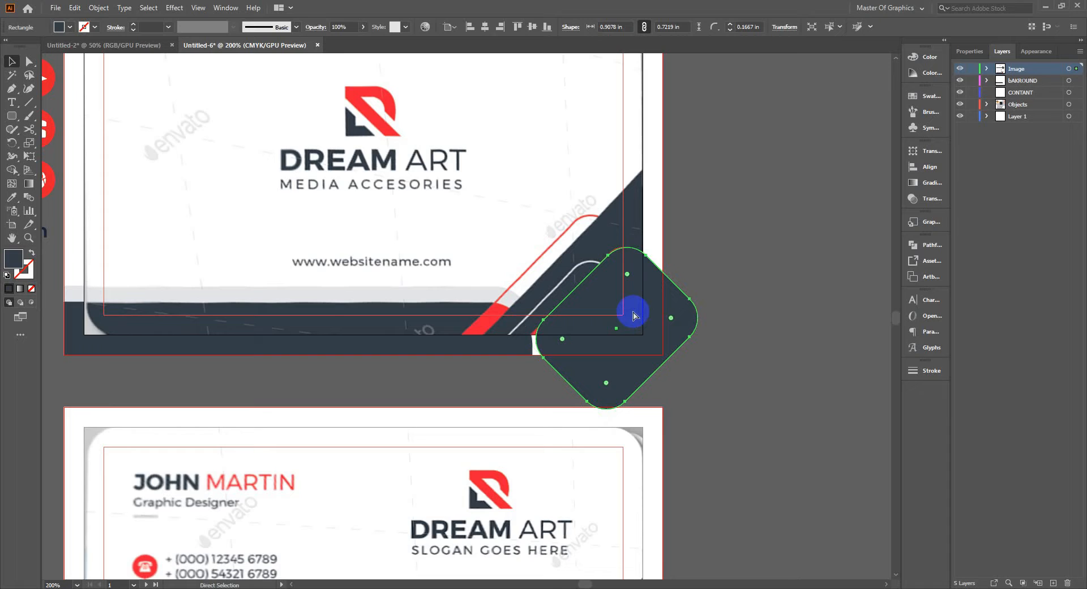
click(733, 289)
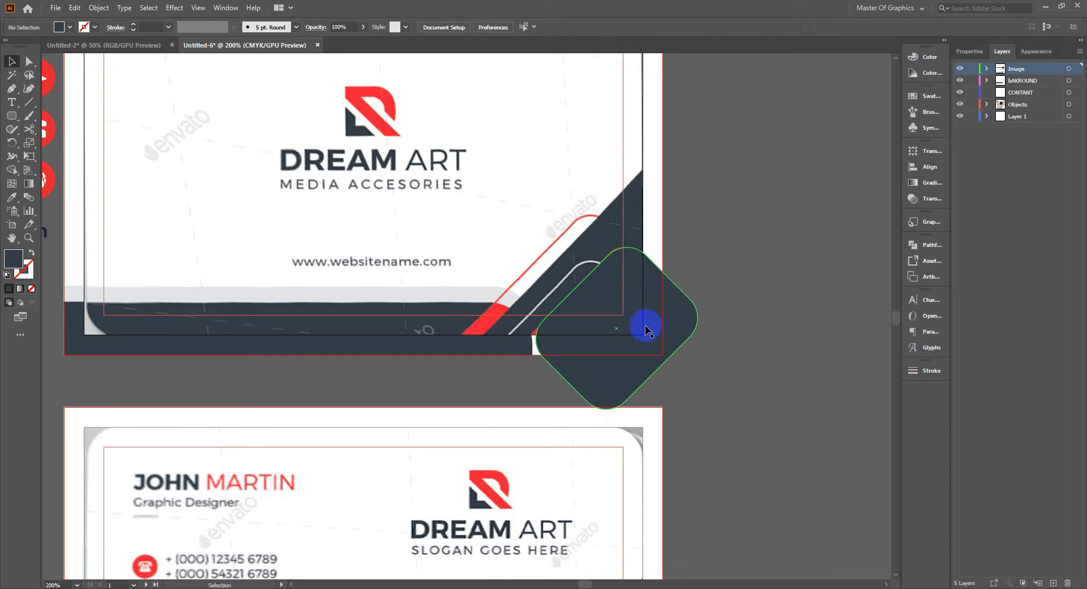
drag(665, 308, 759, 311)
key(ctrl+z)
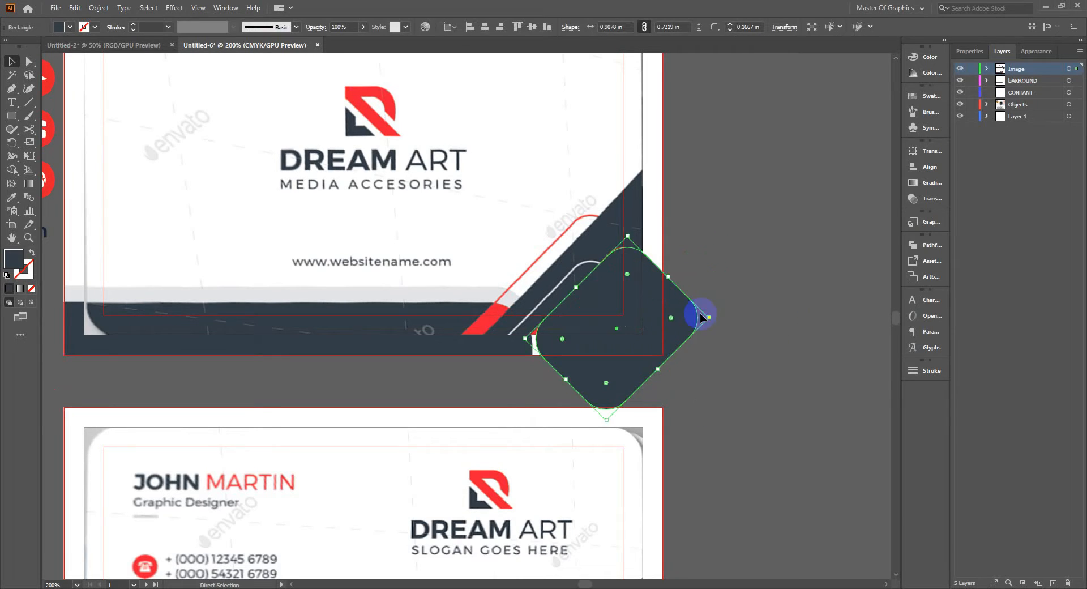
key(ctrl+z)
key(ctrl+x)
- On the bAKROUND layer, draw a rounded rectangle about 1.14 by 0.80 in, rotate it 45° and place it near the red corner shape
click(1028, 82)
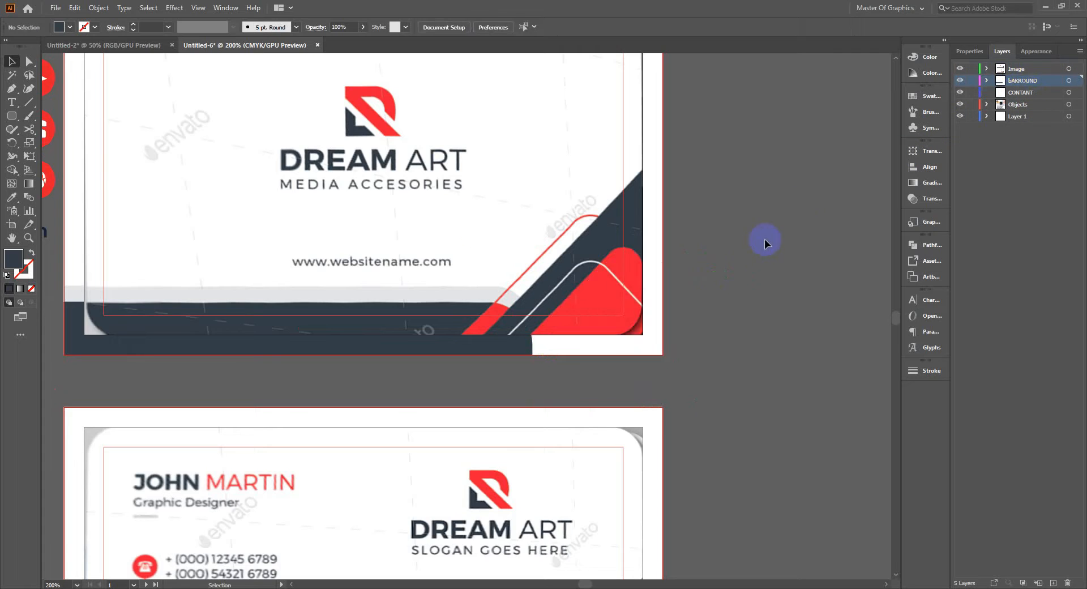
click(11, 116)
drag(600, 283, 782, 410)
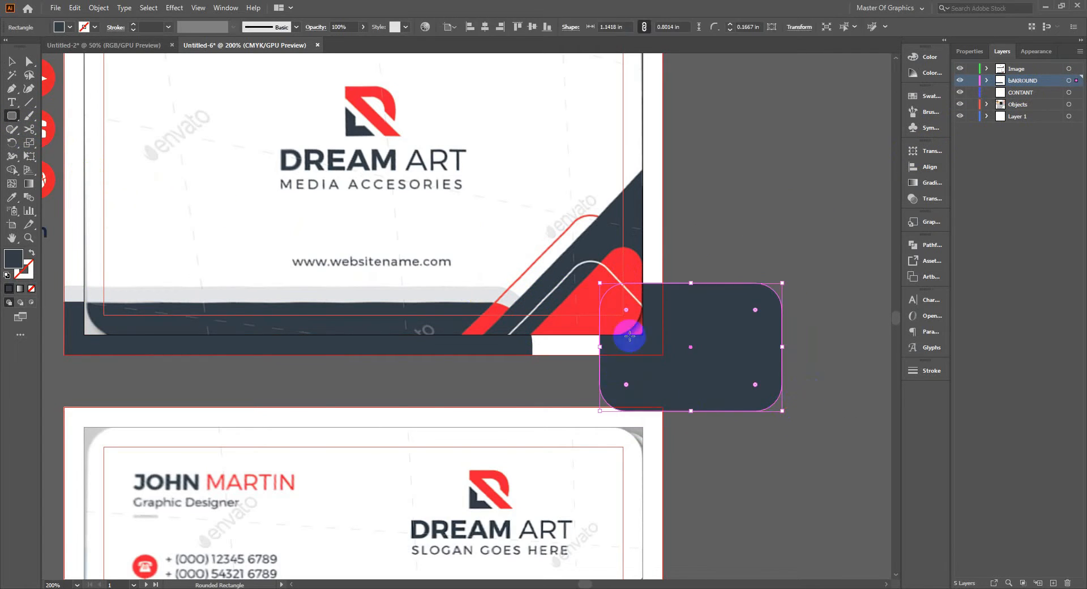
key(v)
drag(783, 280, 636, 314)
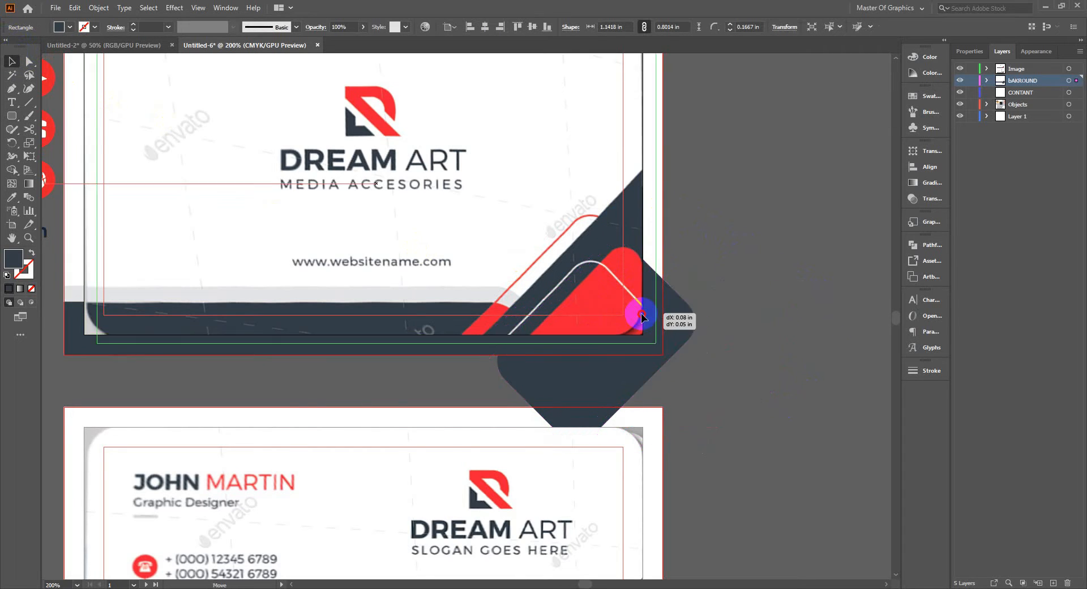
- Lock the Image layer and align the rotated rounded rectangle with the rounded tip and slanted edge of the red shape
click(636, 313)
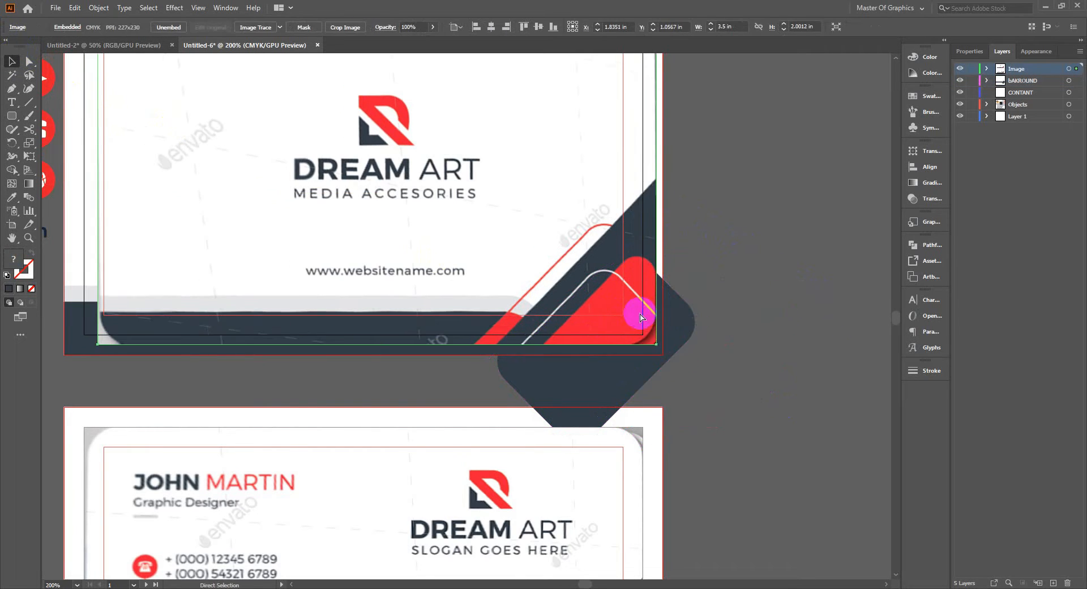
click(970, 69)
drag(669, 326, 675, 330)
key(Up)
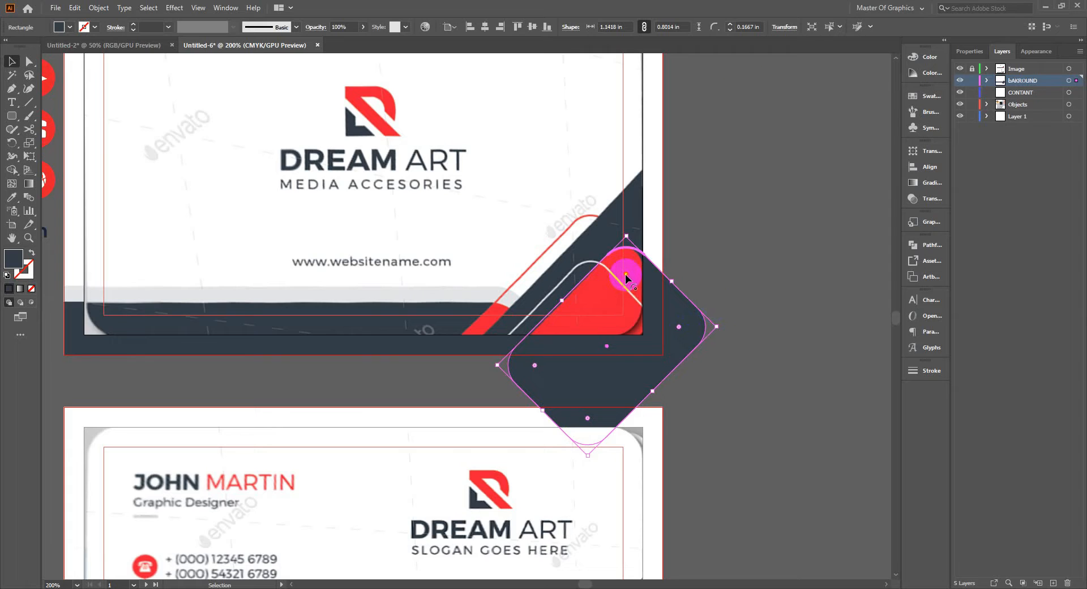
- Reduce the rotated rounded rectangle's shorter side to about 0.70 in by pulling in its lower-right edge
mouse_move(625, 274)
mouse_down()
mouse_move(612, 276)
mouse_move(609, 295)
mouse_move(614, 274)
mouse_up()
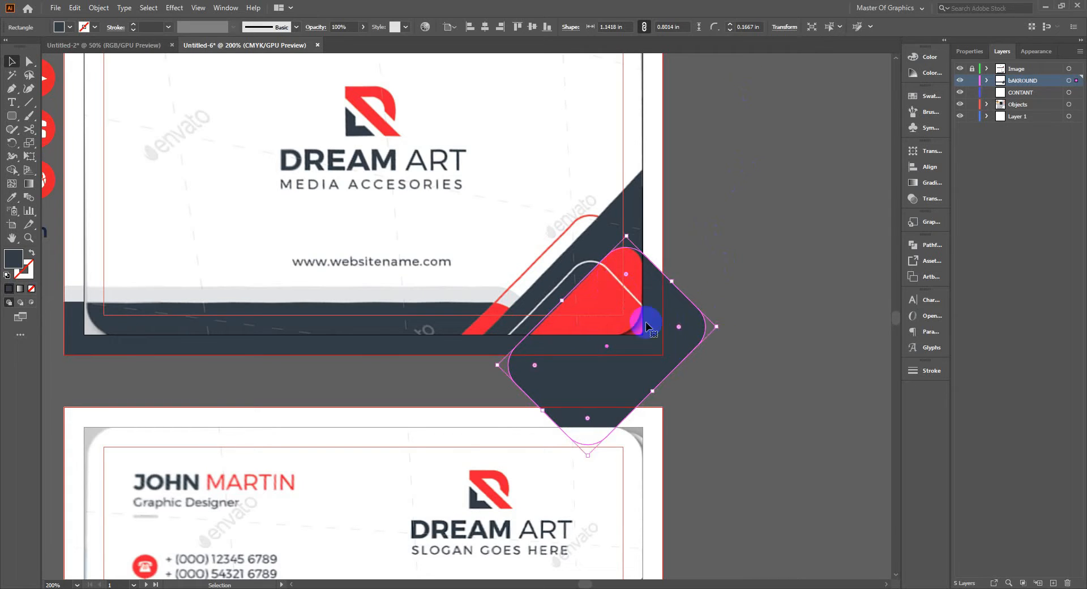
drag(653, 391, 641, 381)
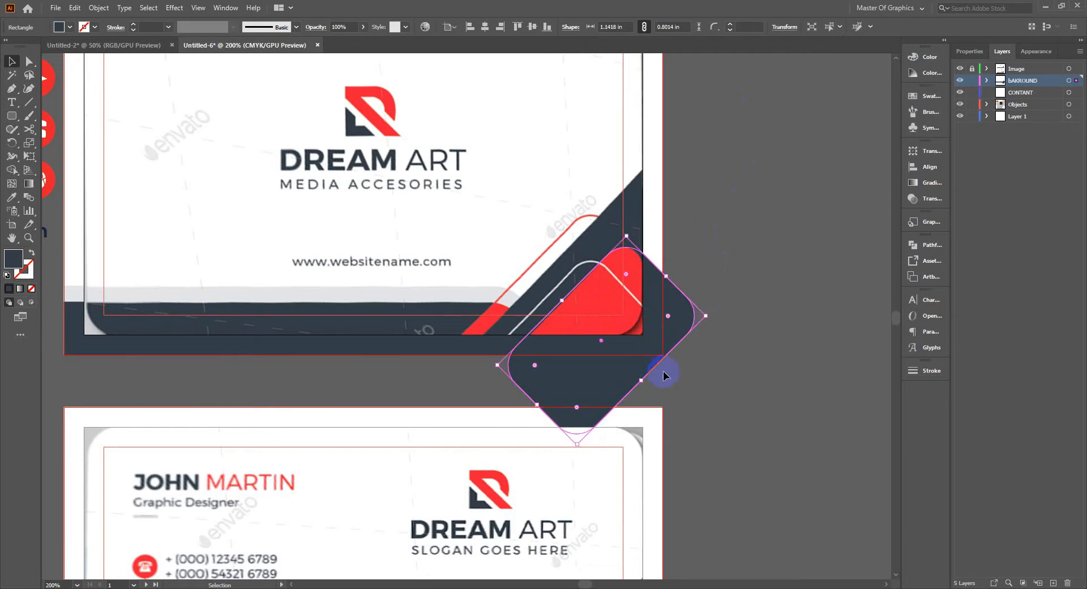
click(722, 245)
- Duplicate the rotated rounded rectangle onto the reference's thin white outline and give the copy a 1 pt white stroke with no fill
click(568, 383)
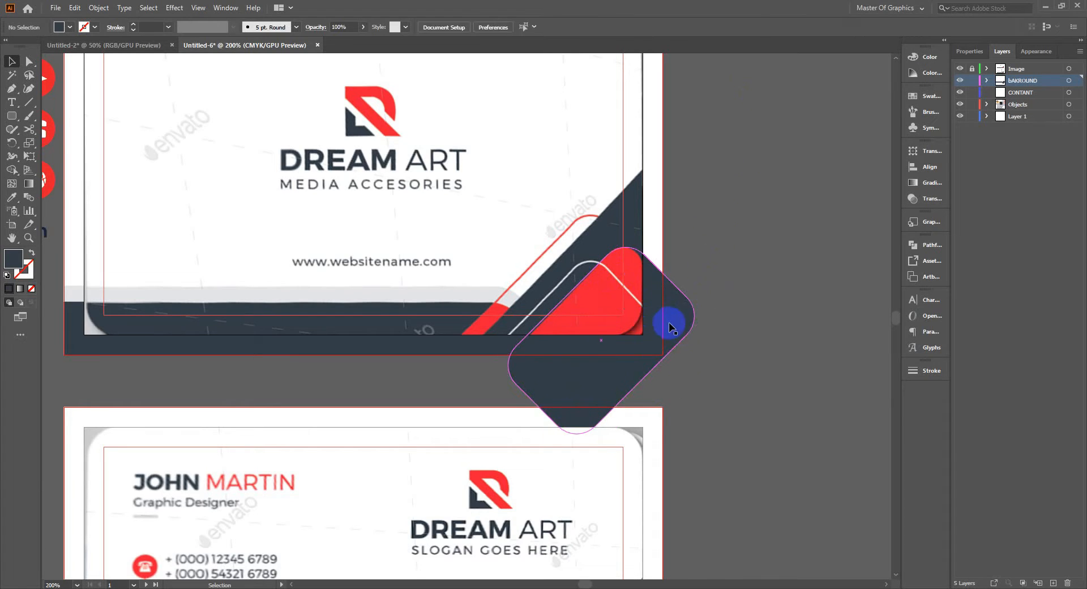
drag(670, 318, 616, 319)
click(31, 253)
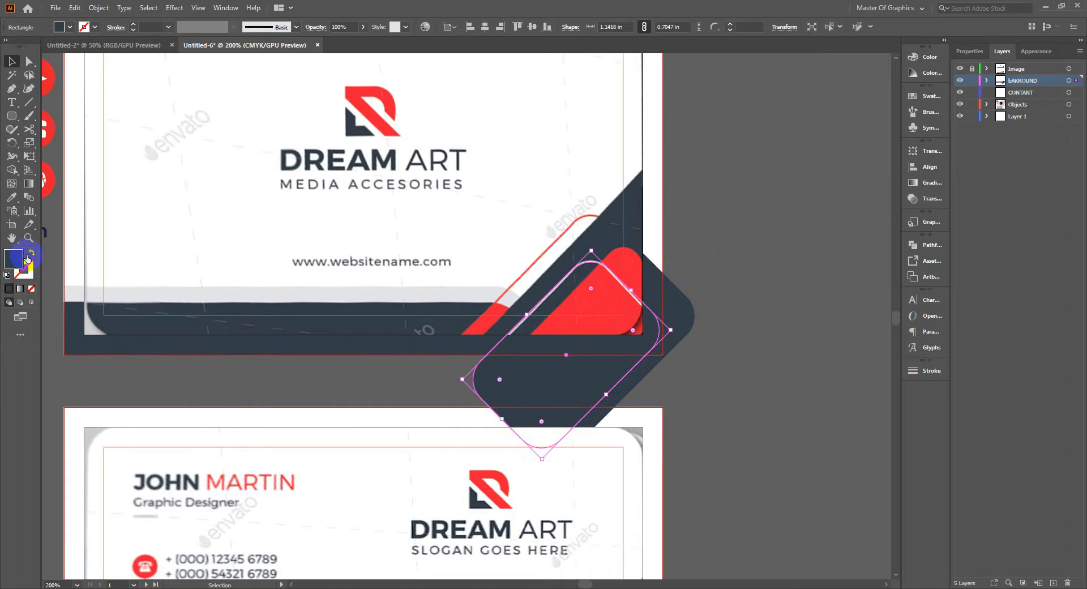
click(95, 27)
click(19, 47)
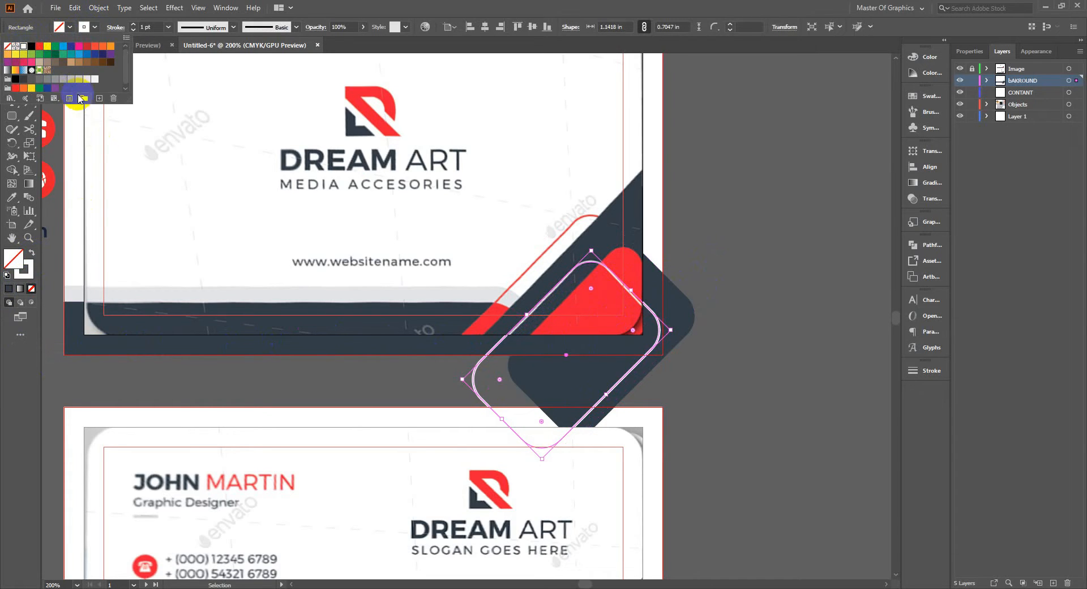
- Duplicate the white rounded outline onto the reference's thin red outline and extend the copy's lower-right edge to make it about 1.07 in wide
click(792, 135)
click(701, 304)
drag(657, 320, 651, 274)
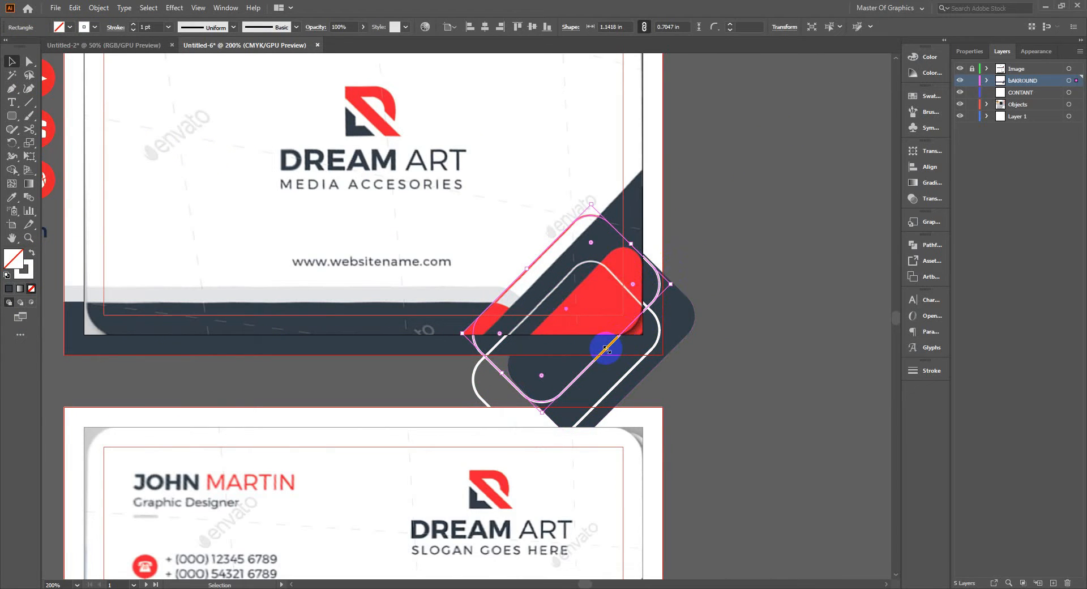
drag(606, 350, 647, 391)
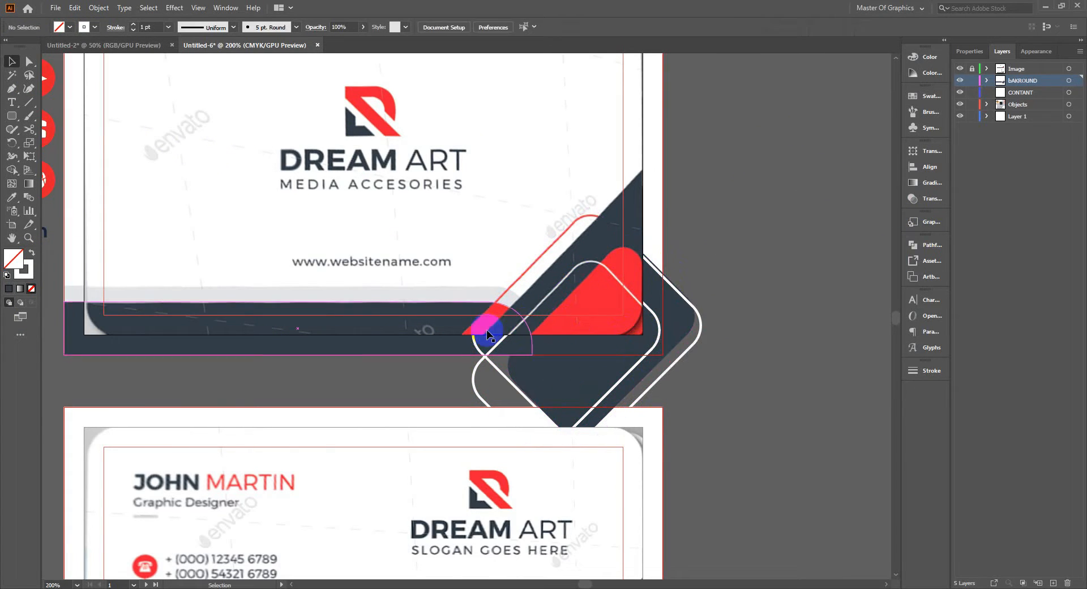
- Give the enlarged outline a red stroke with no fill, sampling the red from the reference image
click(12, 198)
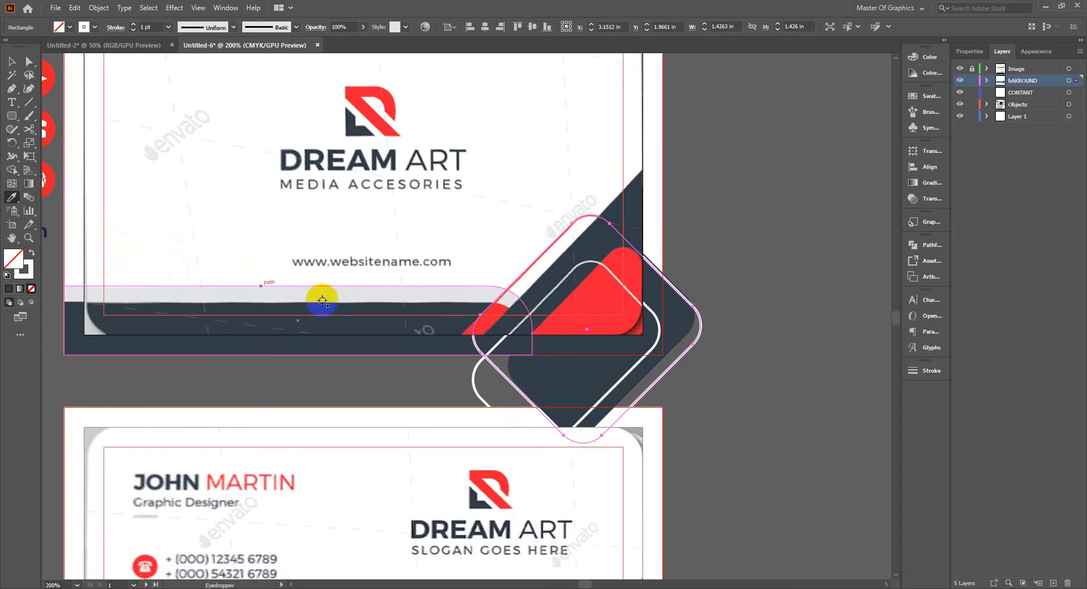
click(494, 319)
click(31, 253)
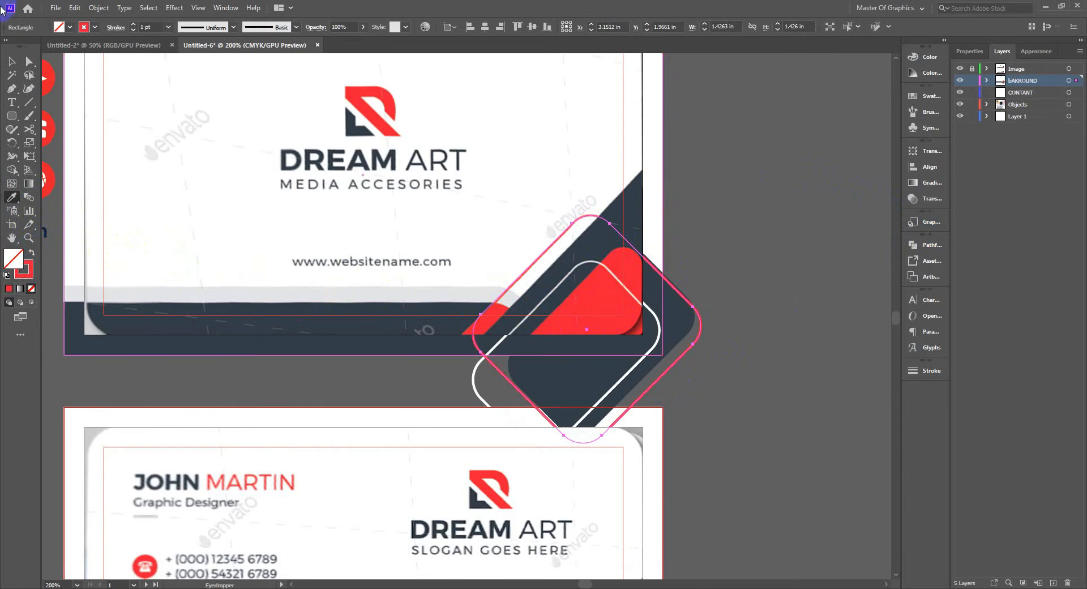
key(v)
- Hide the Image layer to check the traced corner shapes without the reference, and show it again
click(980, 118)
click(960, 69)
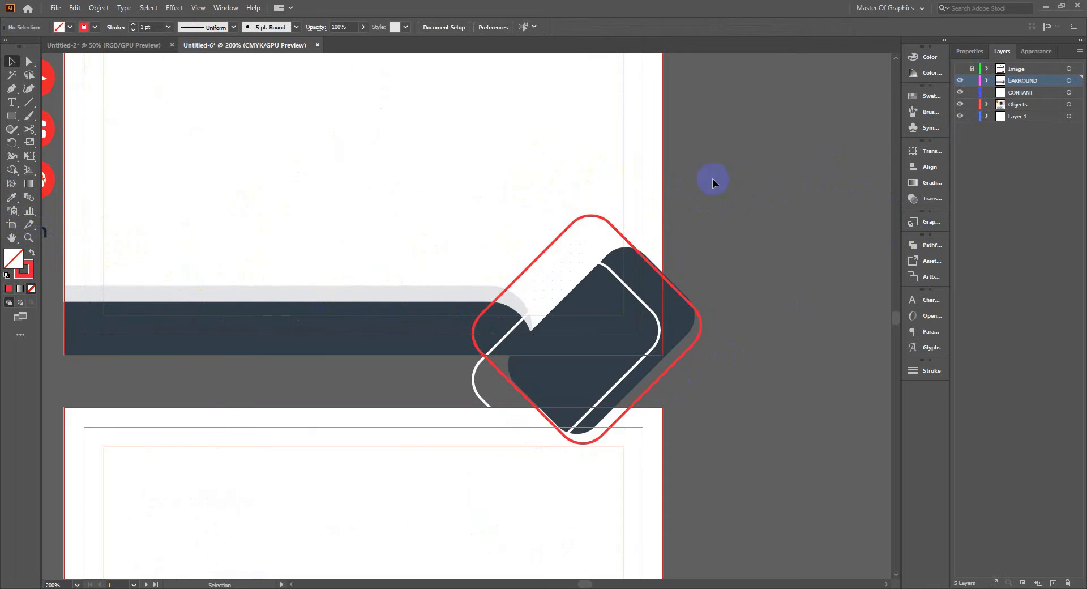
click(855, 132)
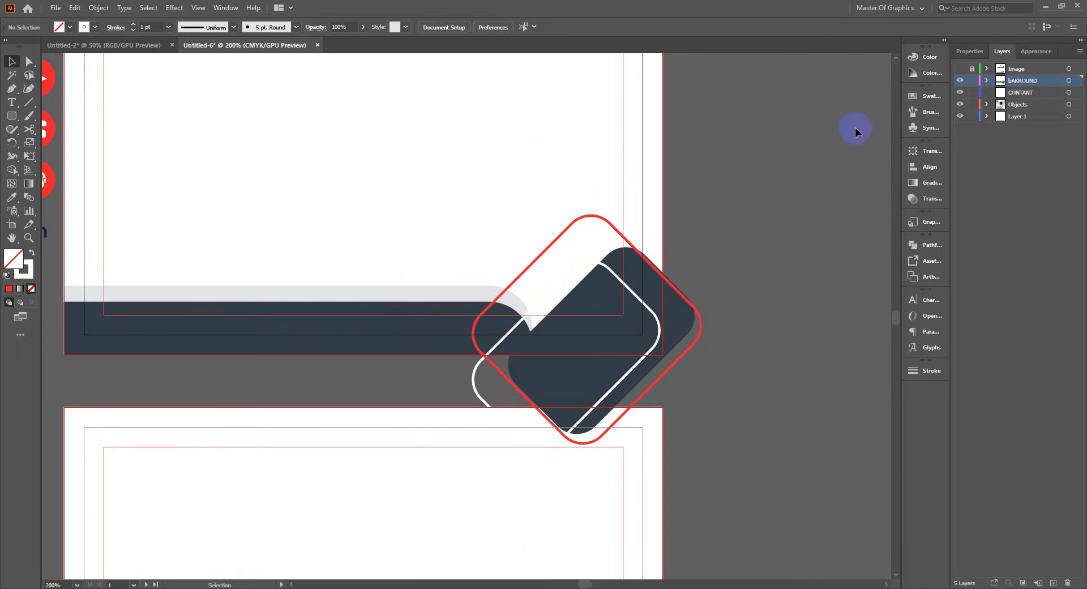
click(962, 69)
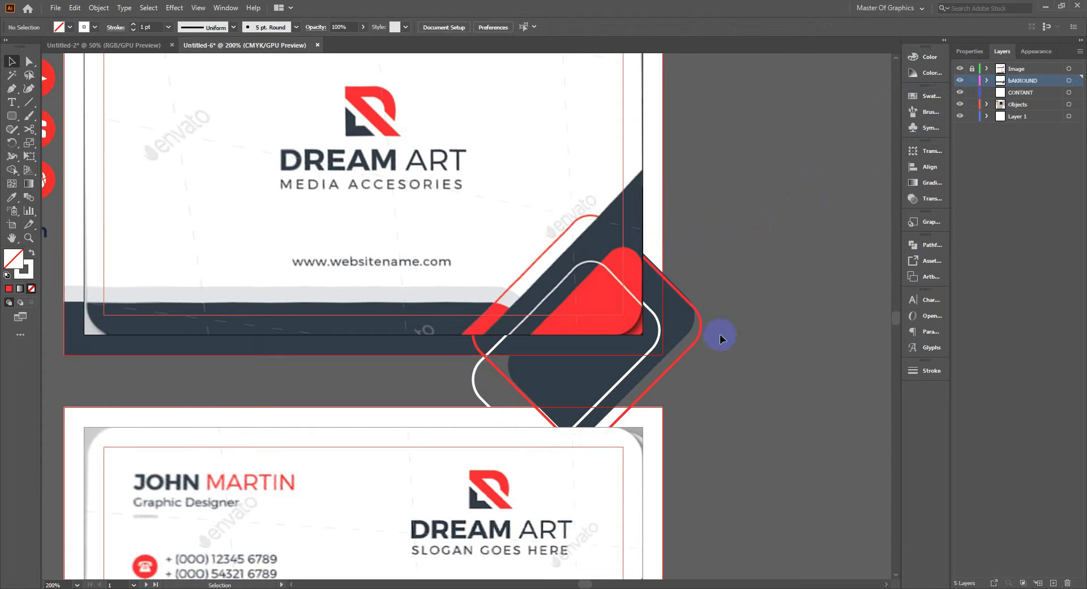
click(704, 311)
click(687, 259)
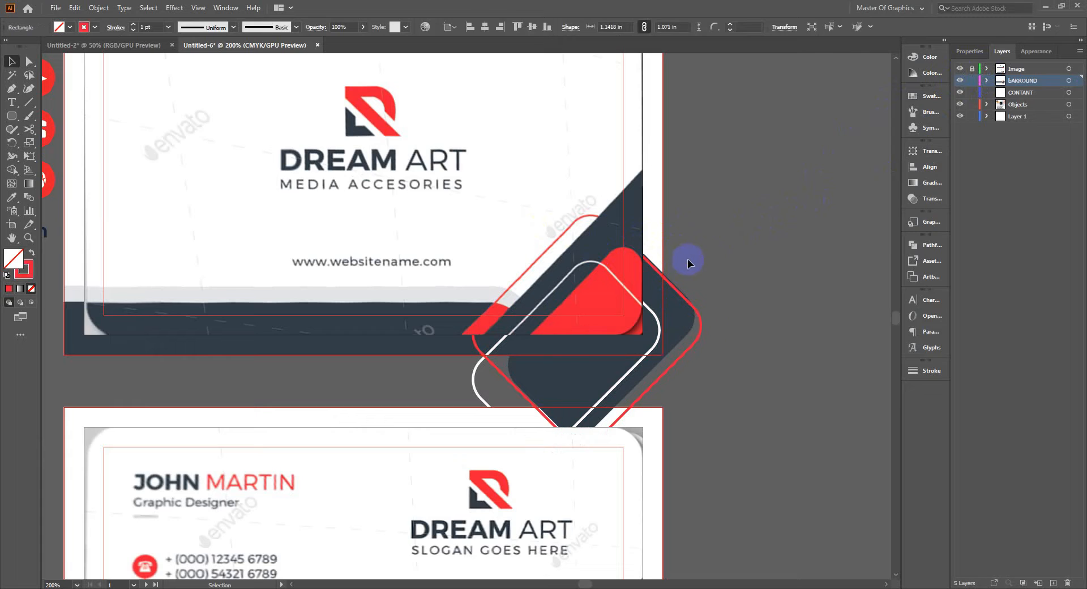
- Draw a rounded rectangle about 1.80 by 1.35 in, rotate it 45° and align it with the slanted edge of the dark corner shape
click(11, 115)
drag(511, 195, 798, 411)
key(v)
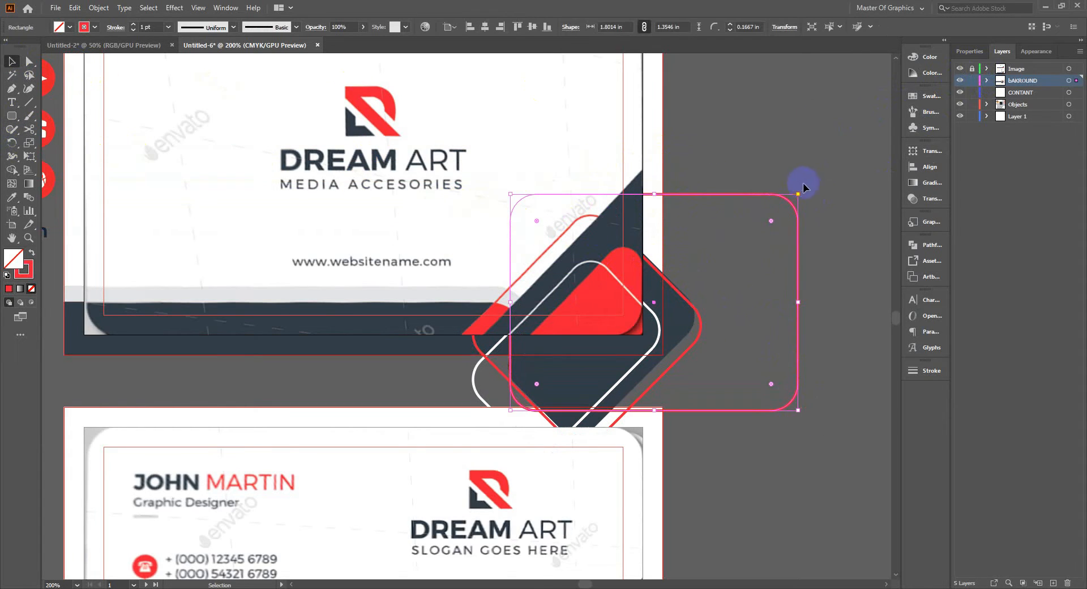
drag(802, 188, 688, 176)
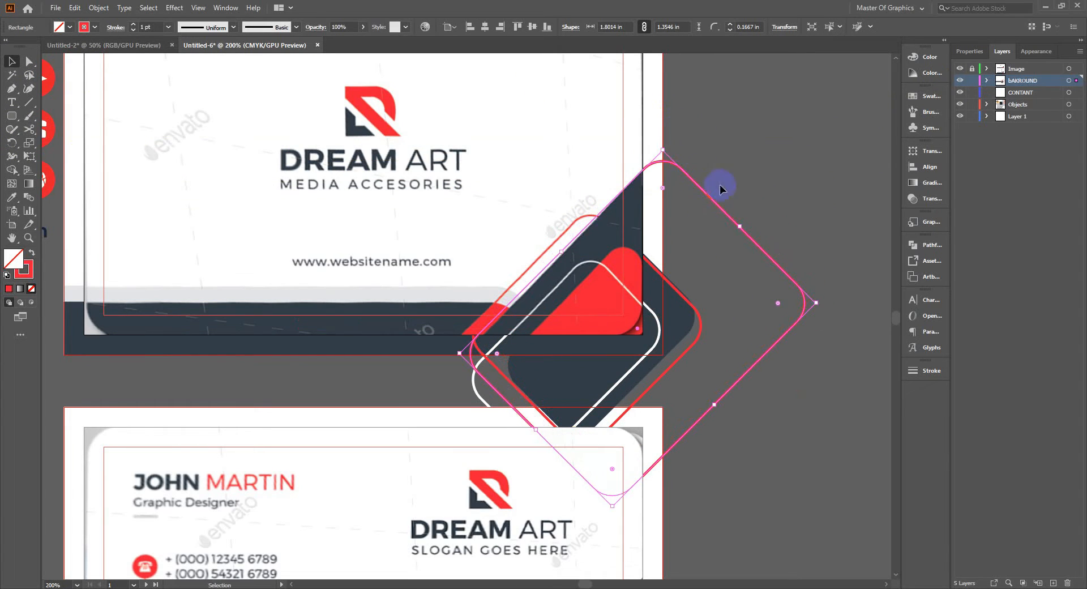
- Lengthen the large rotated rectangle at both ends to about 2.46 in and rotate it slightly to match the dark shape's slanted edge
drag(740, 227, 780, 186)
drag(522, 427, 487, 461)
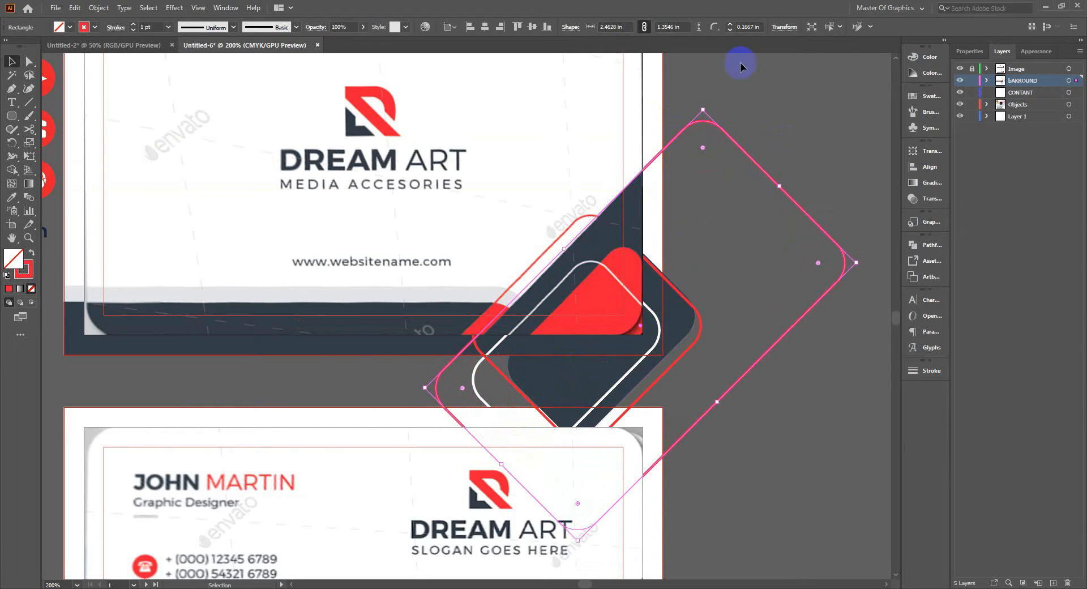
drag(703, 102, 701, 102)
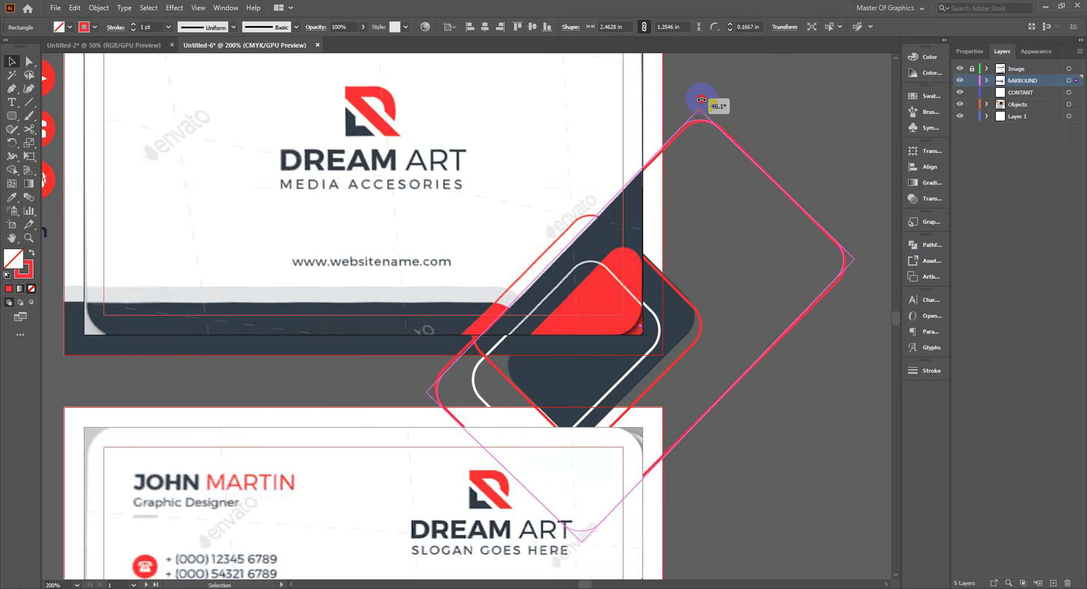
click(728, 94)
click(734, 143)
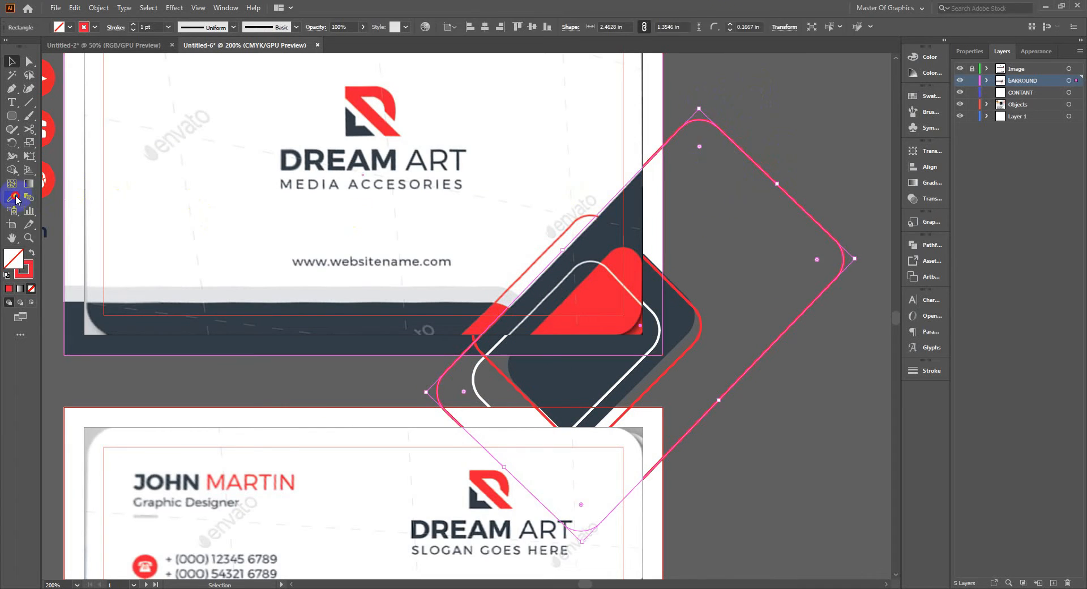
- Fill the large rotated rectangle with the dark navy sampled from the reference corner, without a stroke
click(13, 198)
click(602, 235)
click(12, 61)
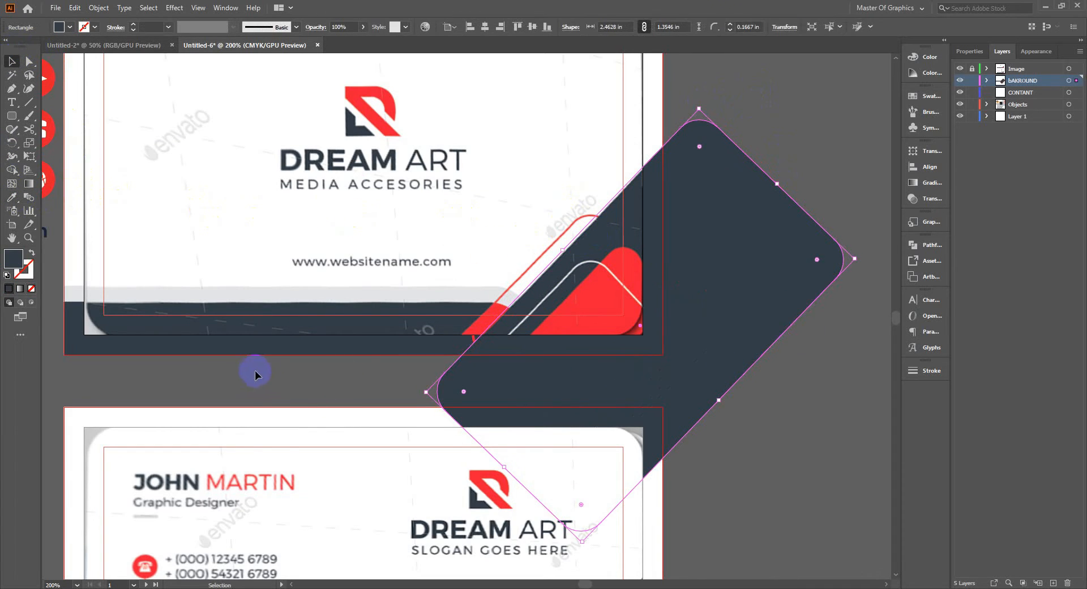
- Select the front card's background shapes and remove the parts that extend beyond the artboard with Shape Builder
mouse_move(255, 373)
mouse_down()
mouse_move(590, 337)
mouse_move(778, 234)
mouse_move(730, 198)
mouse_move(680, 310)
mouse_up()
click(12, 170)
alt+click(665, 199)
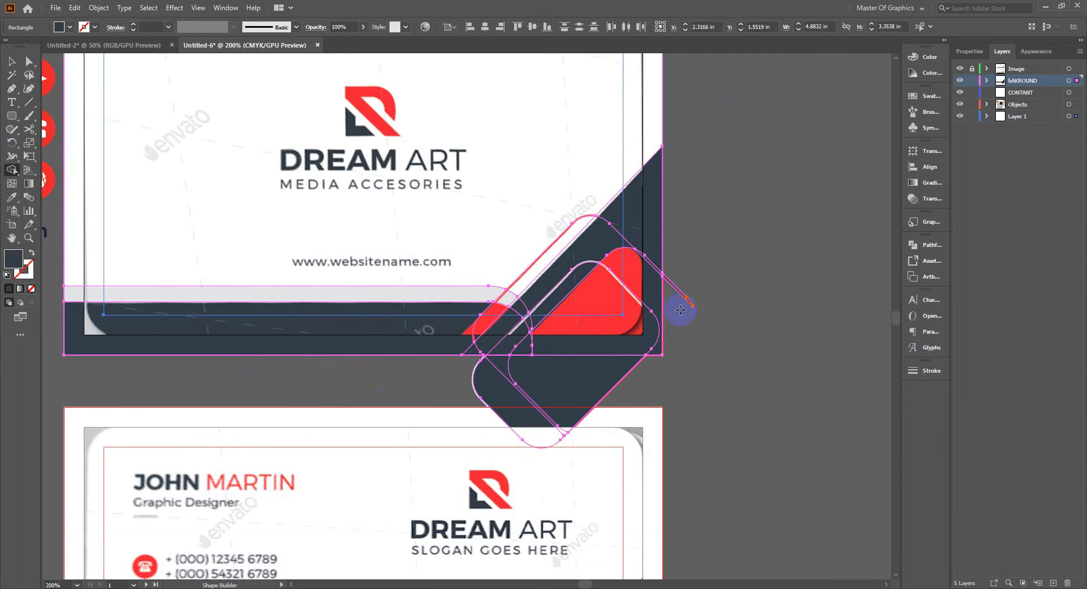
mouse_move(644, 383)
mouse_down()
mouse_move(515, 396)
mouse_move(498, 378)
mouse_up()
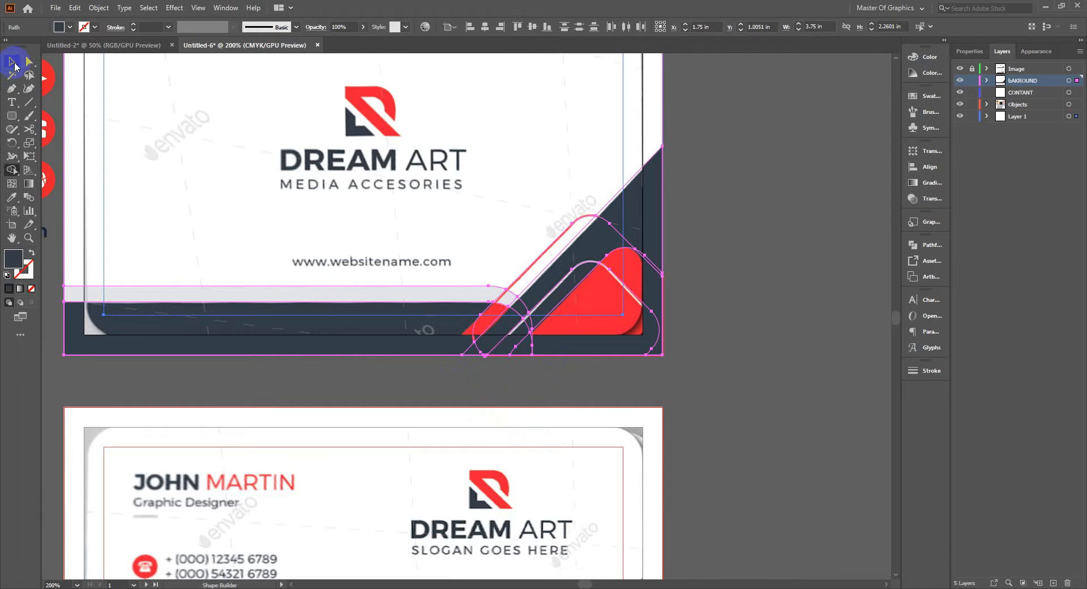
- Hide the Image layer and send the dark corner triangle backward, behind the red outline, the white outline and the smaller rounded shape
click(13, 61)
click(647, 211)
click(960, 68)
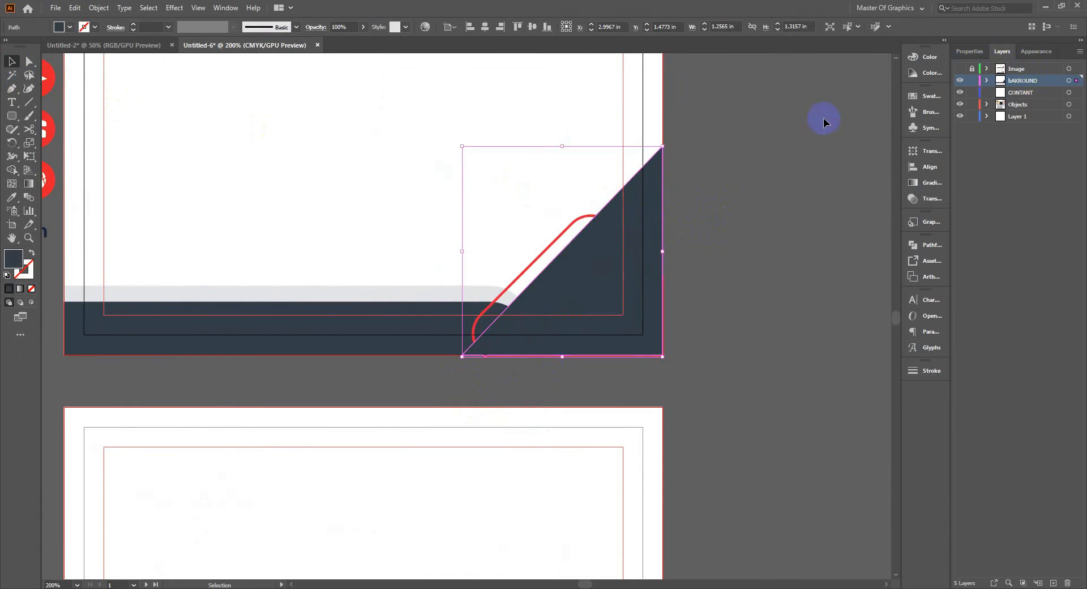
right_click(654, 178)
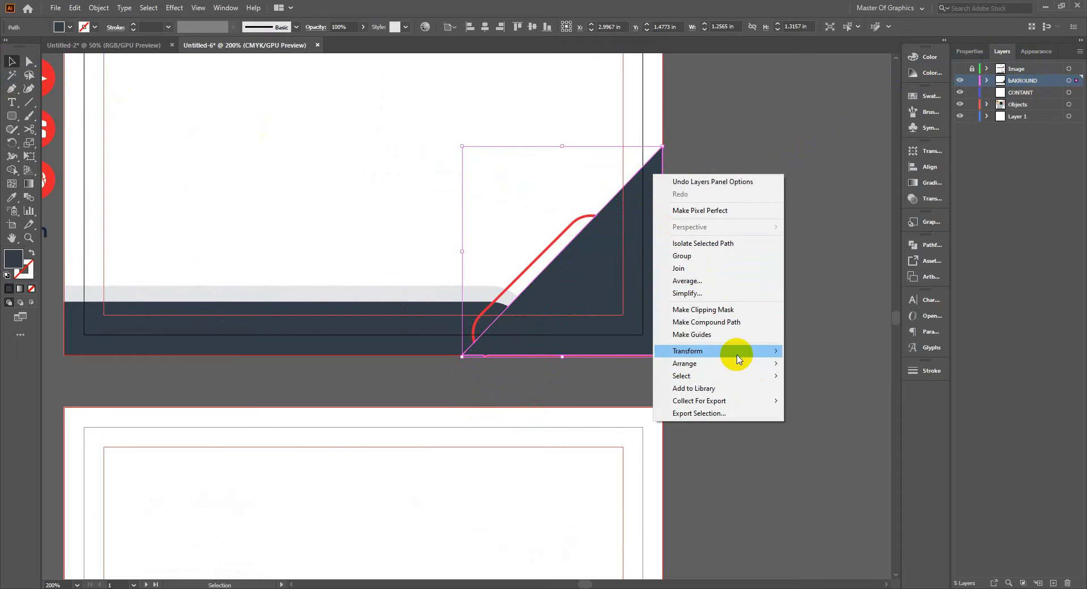
mouse_move(728, 363)
click(823, 388)
right_click(614, 273)
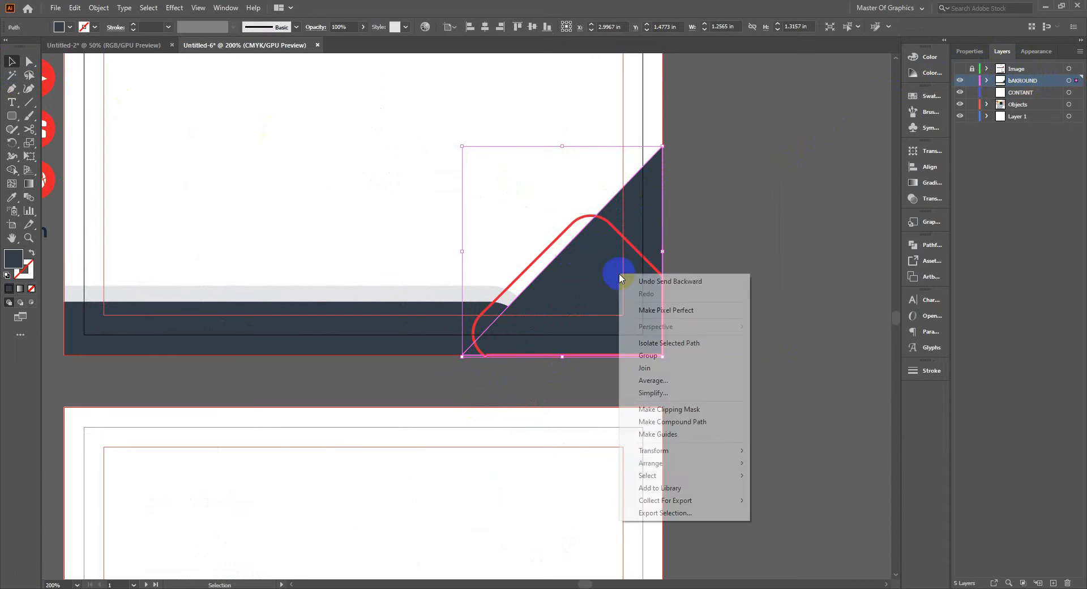
mouse_move(707, 459)
click(798, 489)
right_click(648, 219)
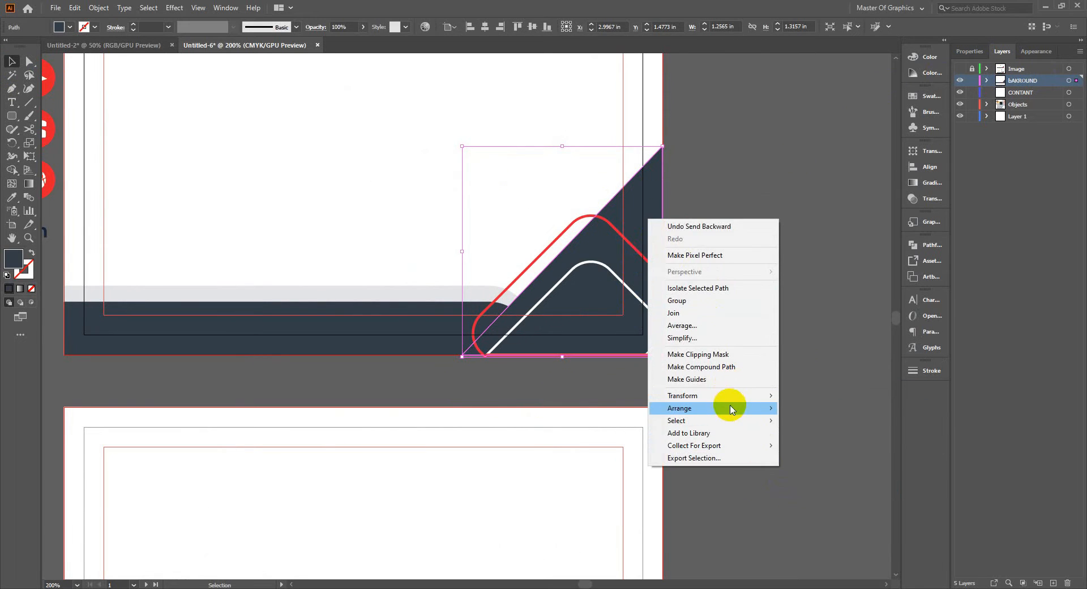
mouse_move(731, 409)
click(821, 434)
right_click(646, 222)
click(809, 439)
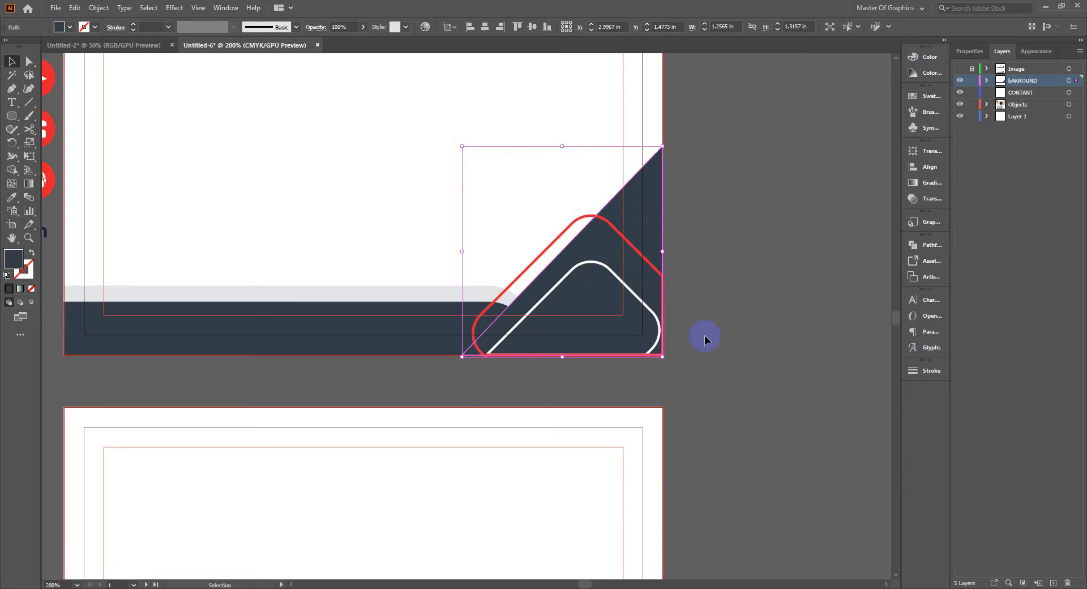
- Fill the smaller rounded corner shape with the red sampled from the round contact icons
click(695, 315)
click(616, 249)
click(11, 197)
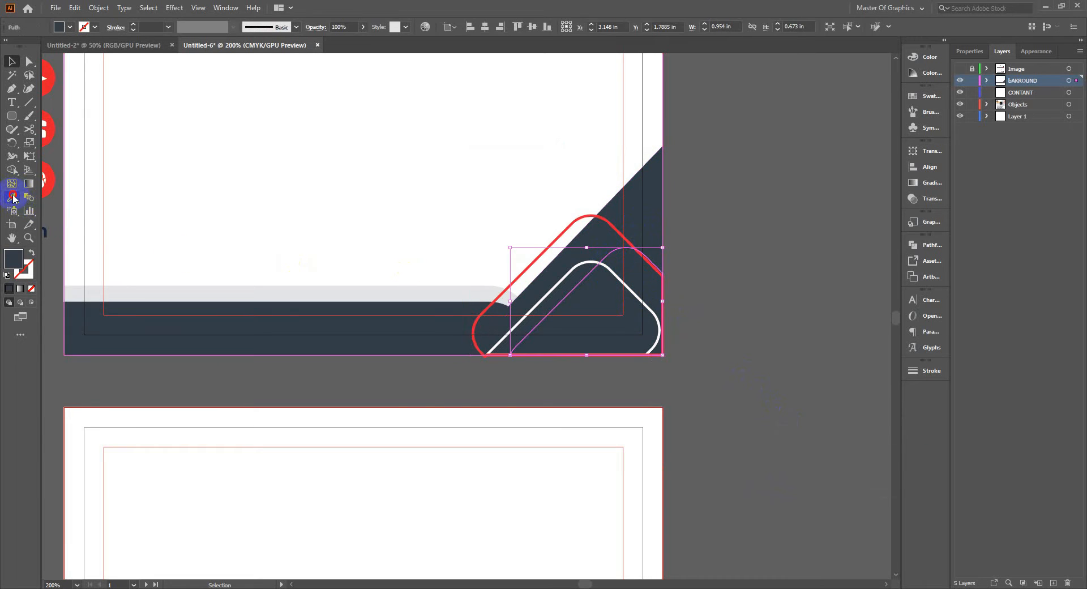
click(49, 176)
click(12, 61)
click(733, 233)
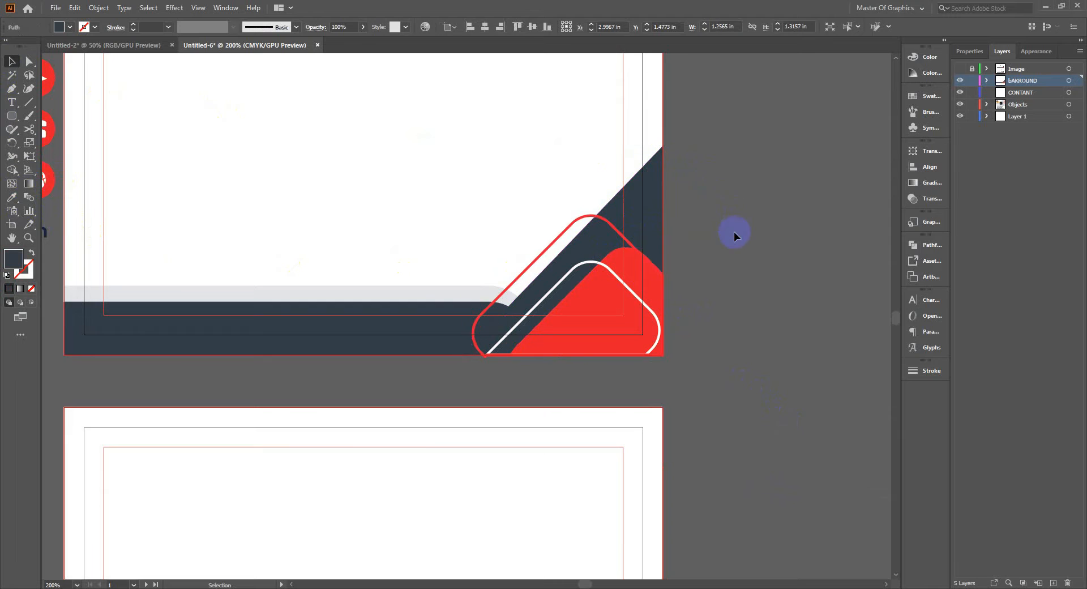
- Bring the red rounded corner shape forward, above the white outline
right_click(642, 280)
mouse_move(730, 457)
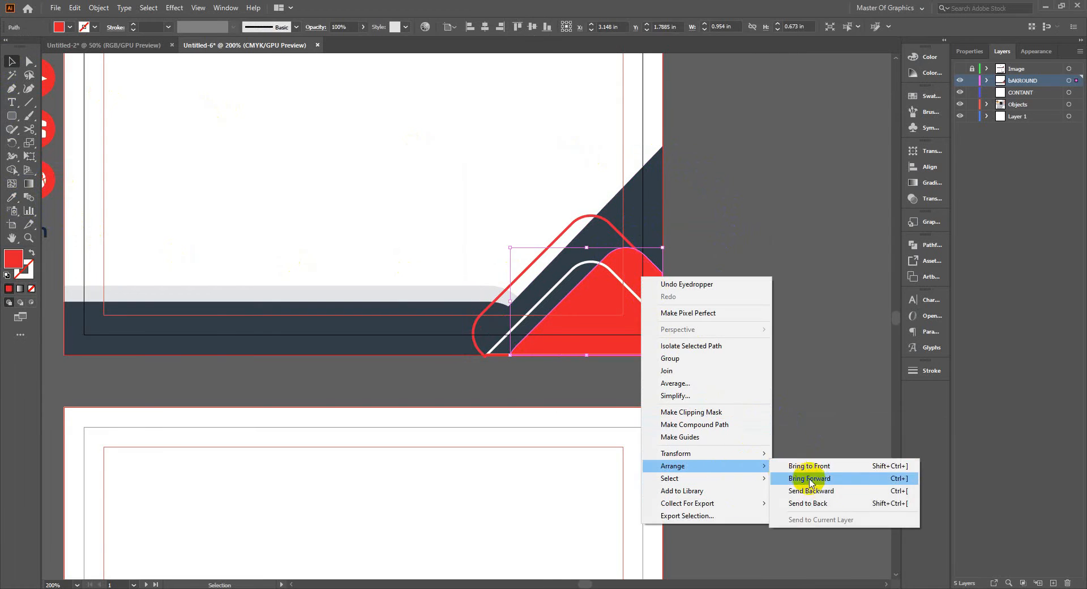
click(818, 476)
click(757, 351)
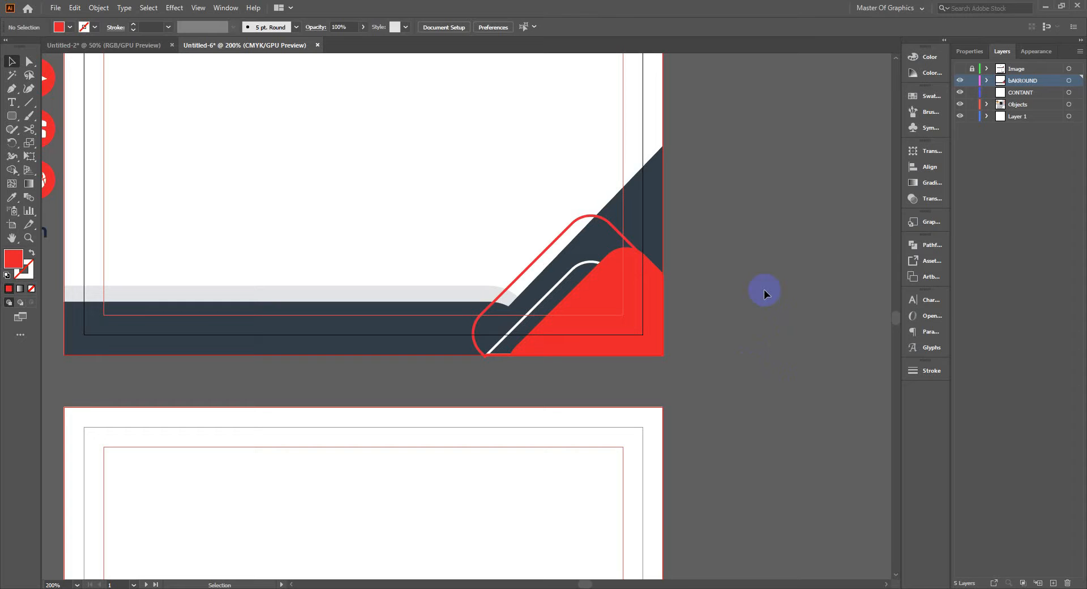
- Show the Image layer and compare the traced corner shapes and outlines on the front card with the reference
click(961, 69)
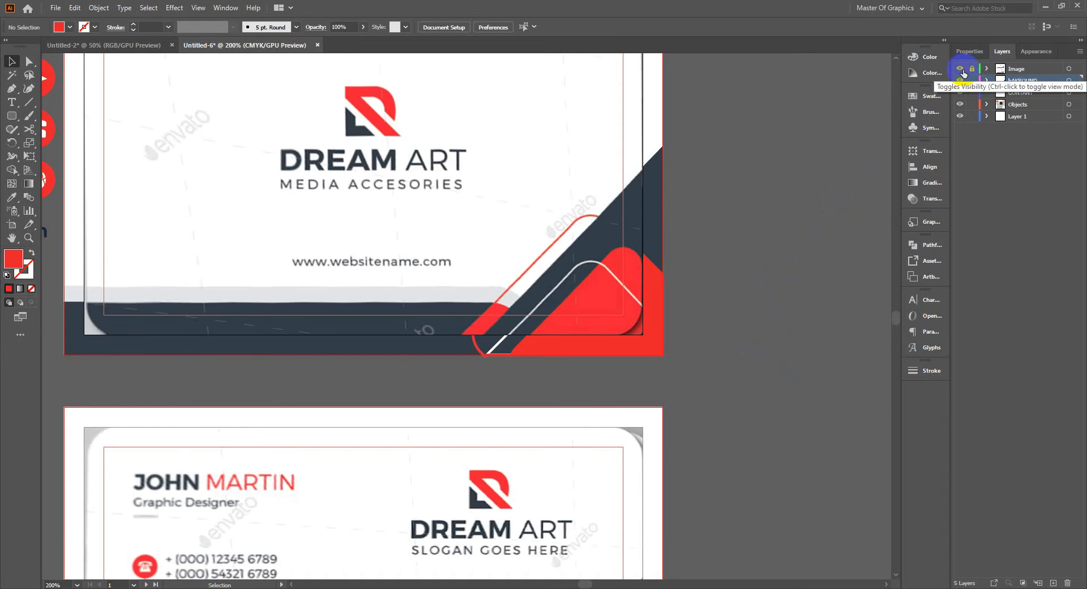
click(650, 289)
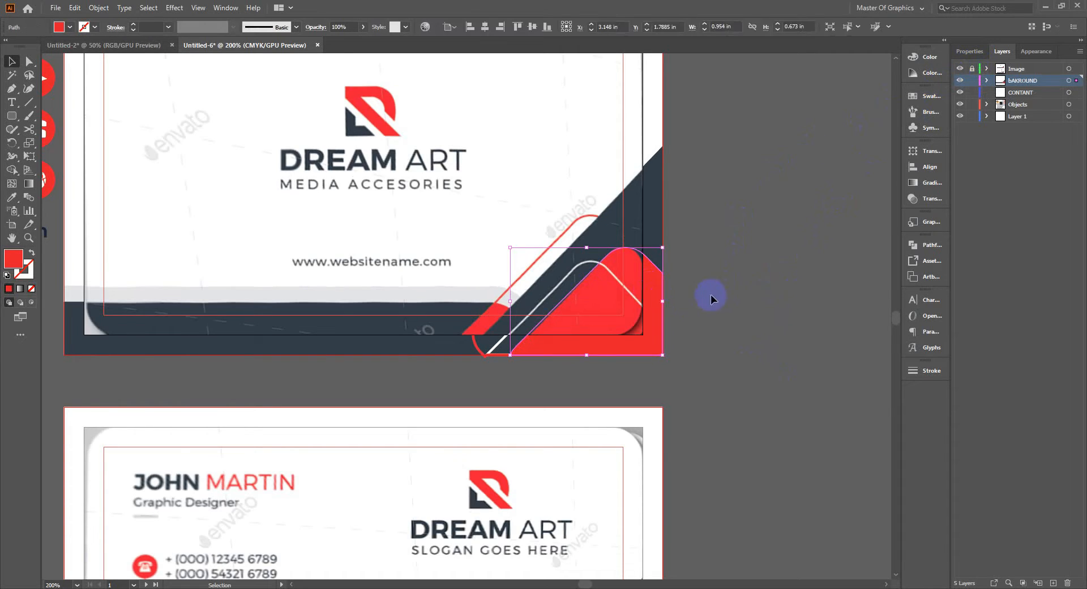
drag(694, 258, 751, 261)
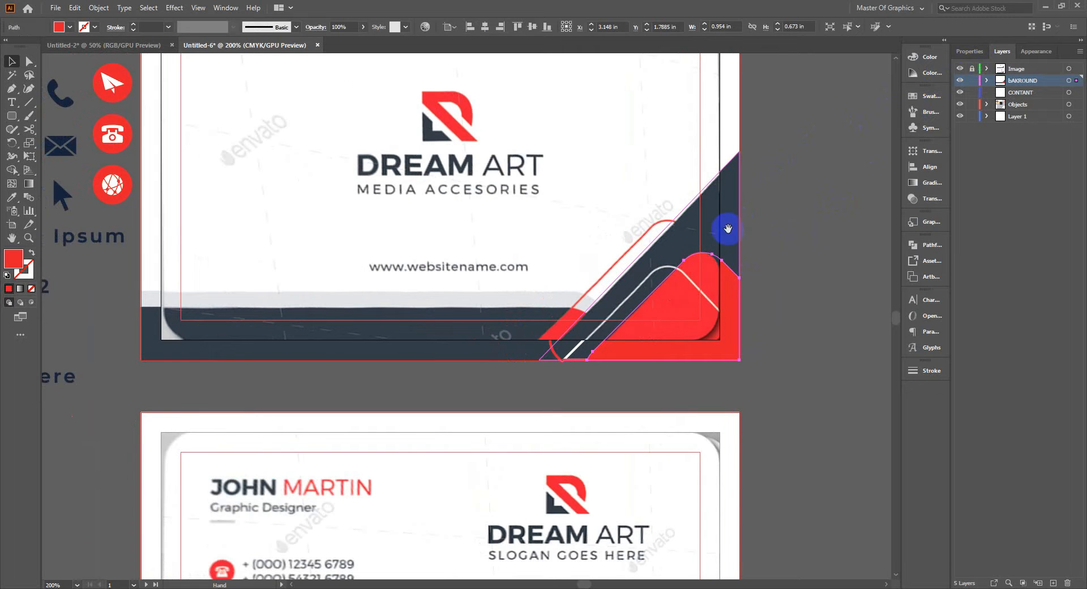
drag(731, 202, 764, 214)
click(686, 238)
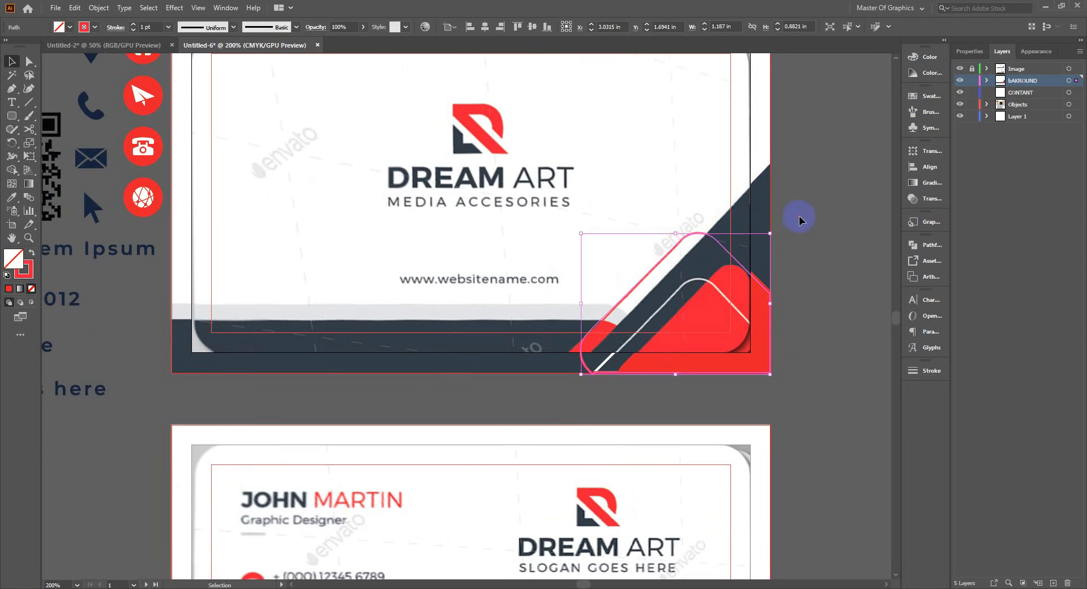
click(801, 220)
drag(680, 200, 737, 263)
click(29, 102)
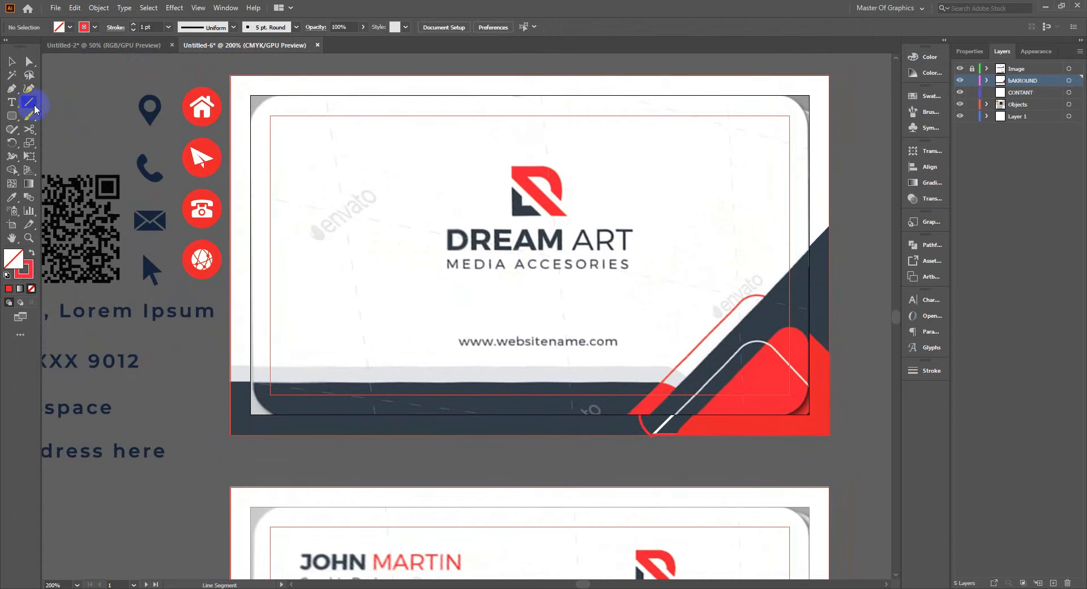
drag(534, 165, 502, 209)
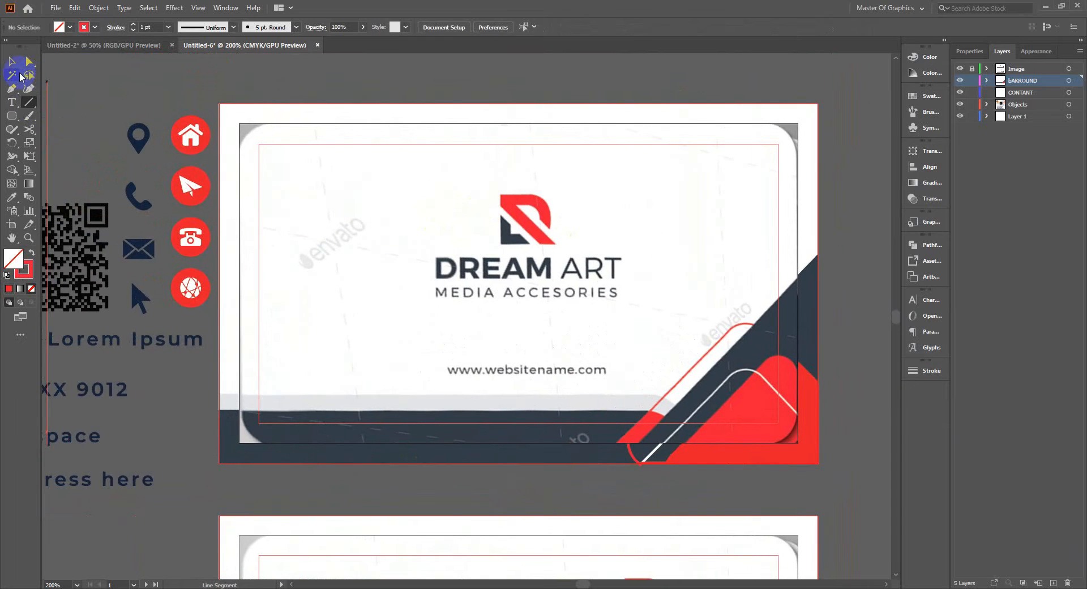
click(11, 61)
drag(675, 202, 586, 208)
drag(749, 165, 617, 167)
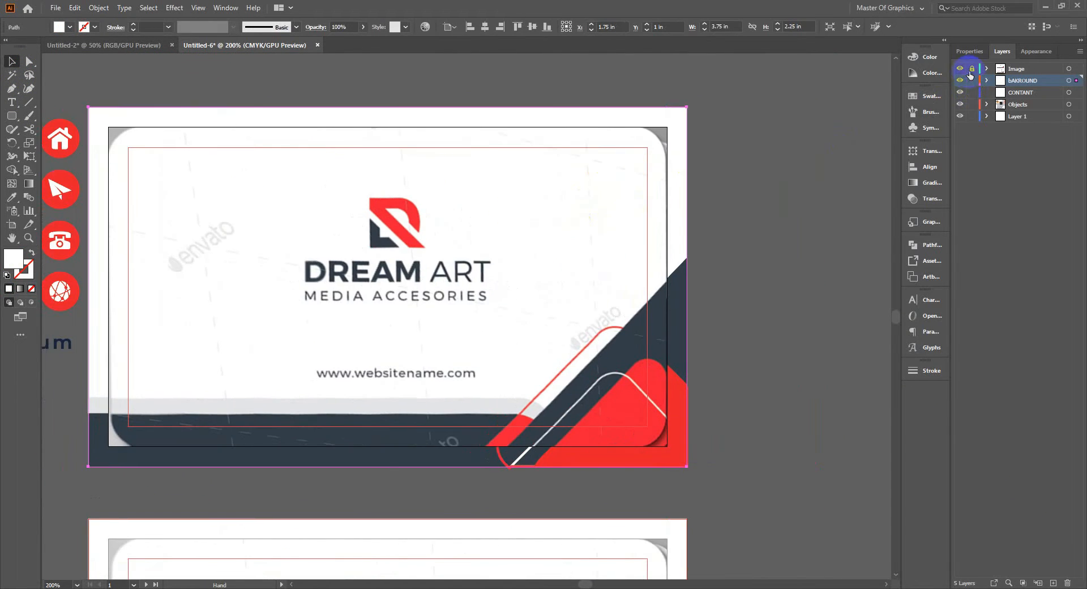
- Unlock the Image layer, move the front card's reference image off the artboard into the empty space beside it and lock the image
click(973, 69)
click(528, 252)
scroll(529, 252, down, 2)
drag(683, 291, 425, 207)
drag(307, 185, 605, 214)
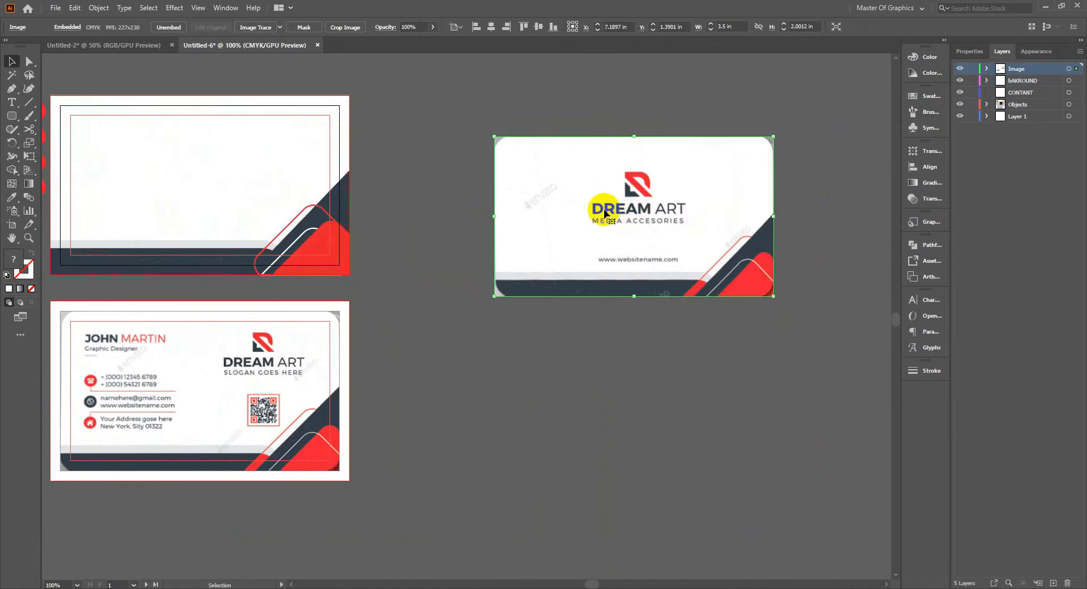
key(ctrl+2)
- Draw a horizontal line about 0.64 in long along the top edge of the logo mark in the moved reference image
scroll(605, 361, up, 2)
drag(673, 271, 538, 532)
scroll(561, 434, up, 2)
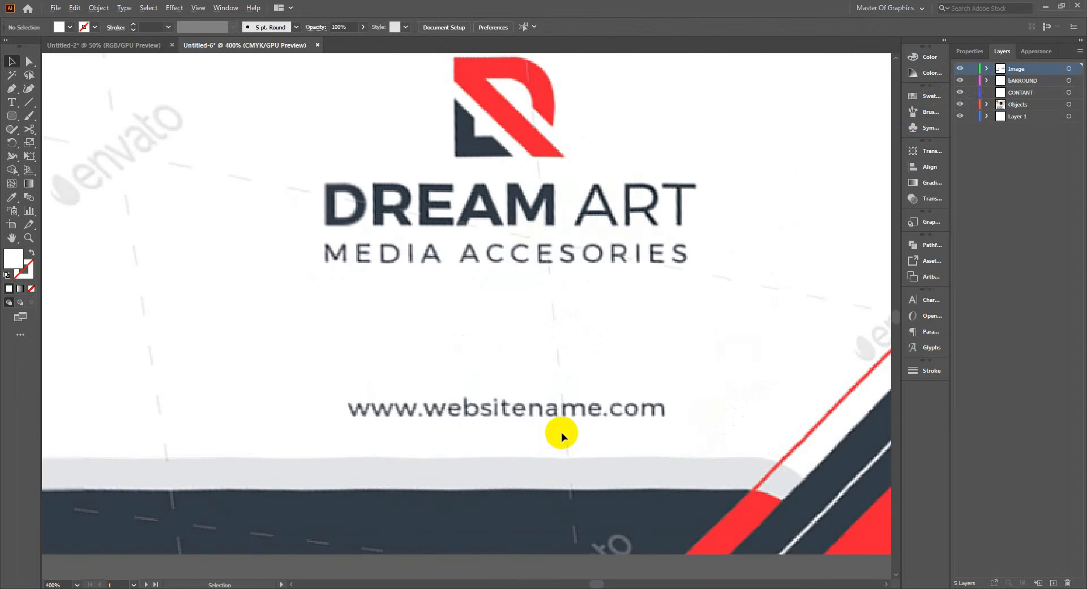
drag(512, 384, 528, 468)
drag(413, 144, 617, 145)
click(12, 61)
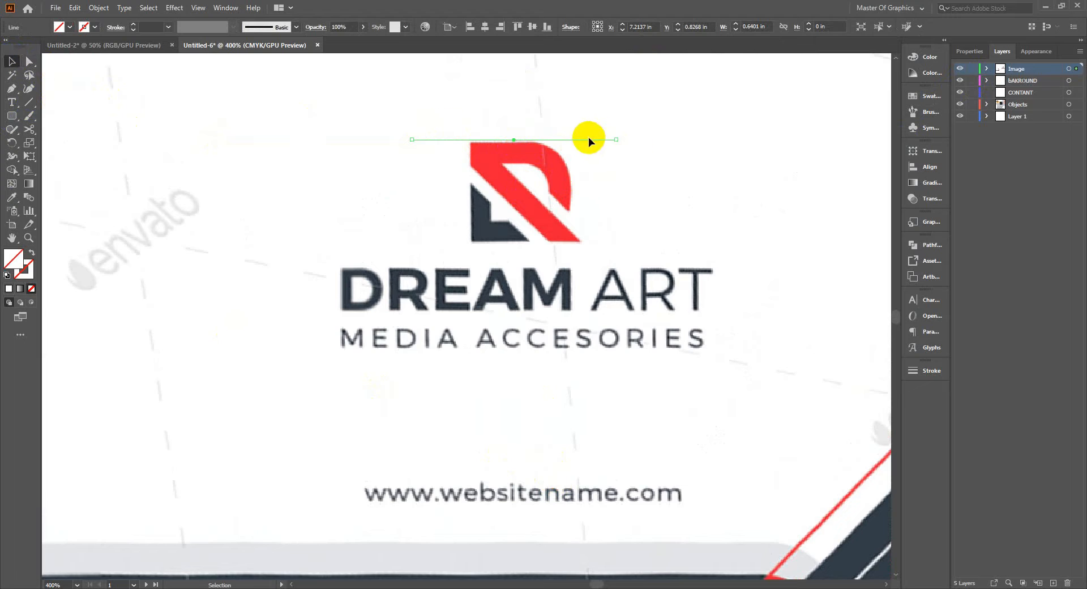
- Align the horizontal line with the logo mark's top edge and give it a dark blue 0.25 pt stroke
drag(588, 142, 588, 143)
click(95, 27)
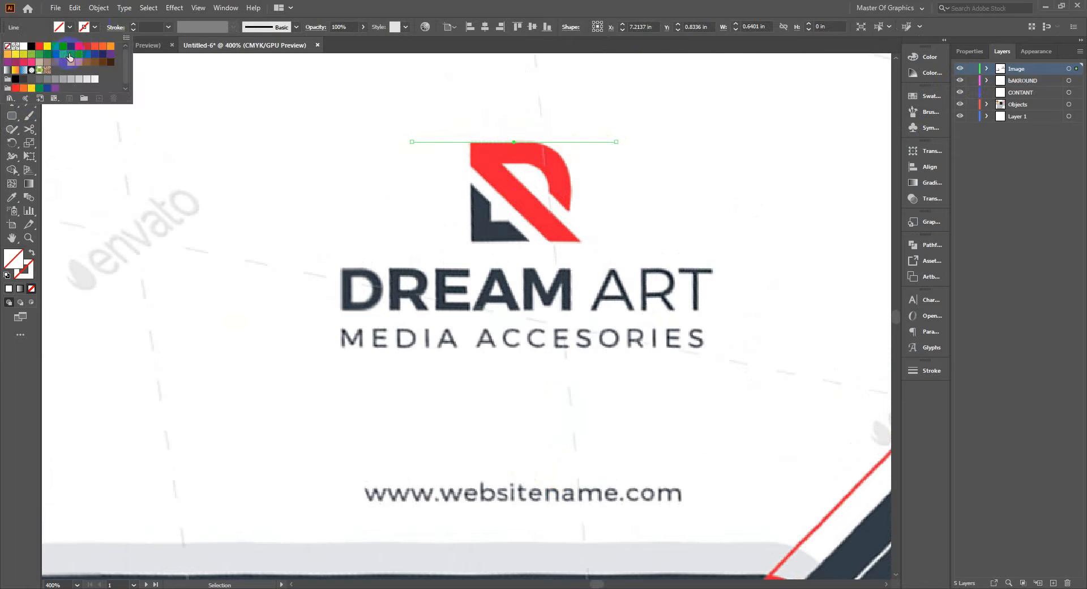
click(75, 46)
click(359, 111)
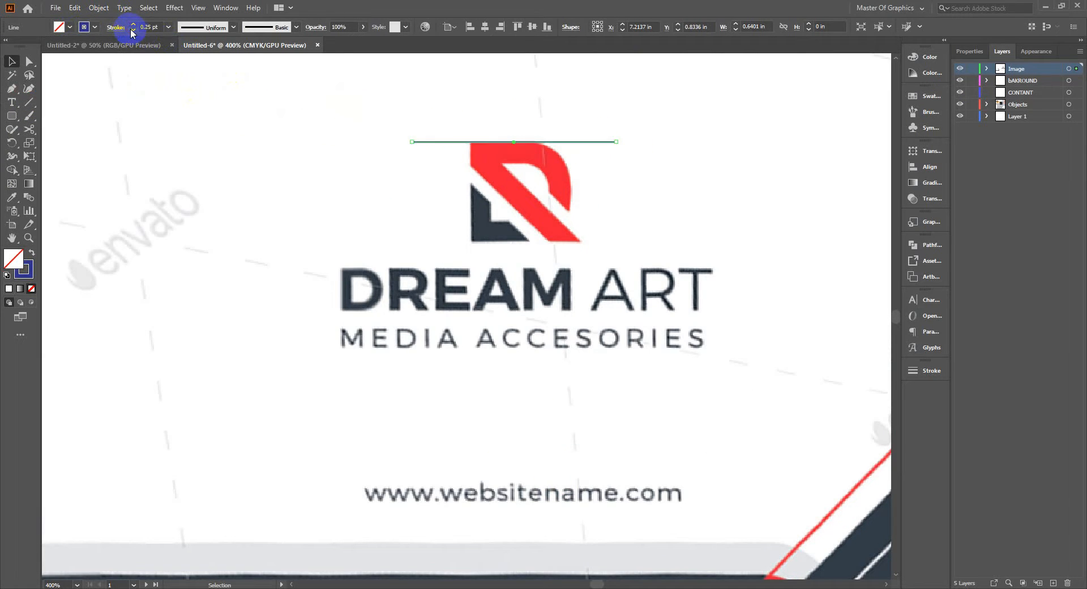
- Copy the line to the top bar's lower edge and the mark's base, and place four 45° copies along the diagonal edges
drag(565, 146, 562, 239)
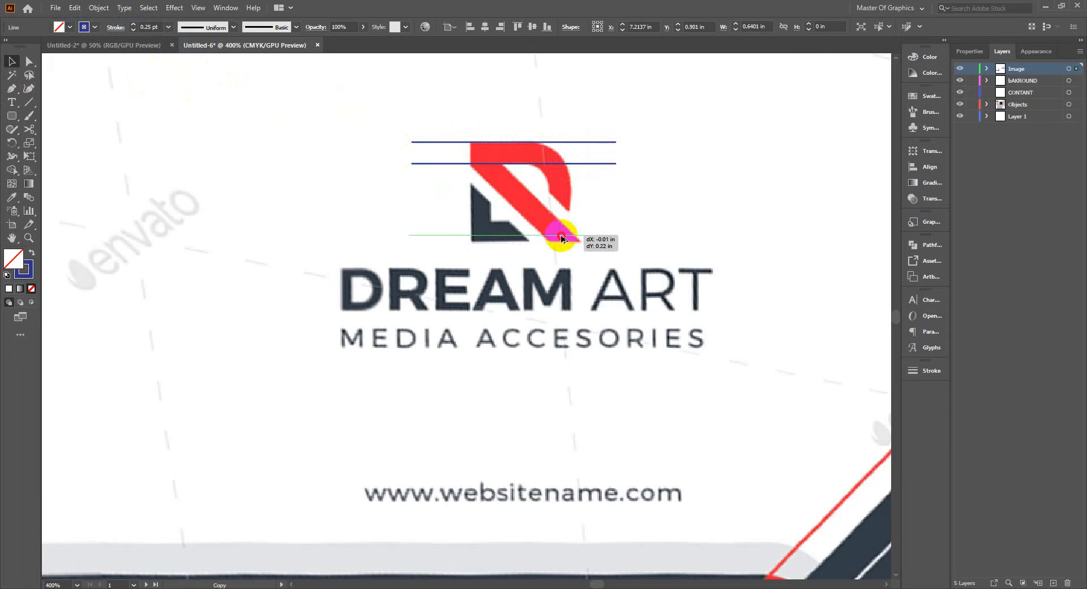
click(635, 208)
drag(593, 163, 576, 219)
drag(576, 220, 547, 250)
drag(544, 252, 547, 249)
click(454, 184)
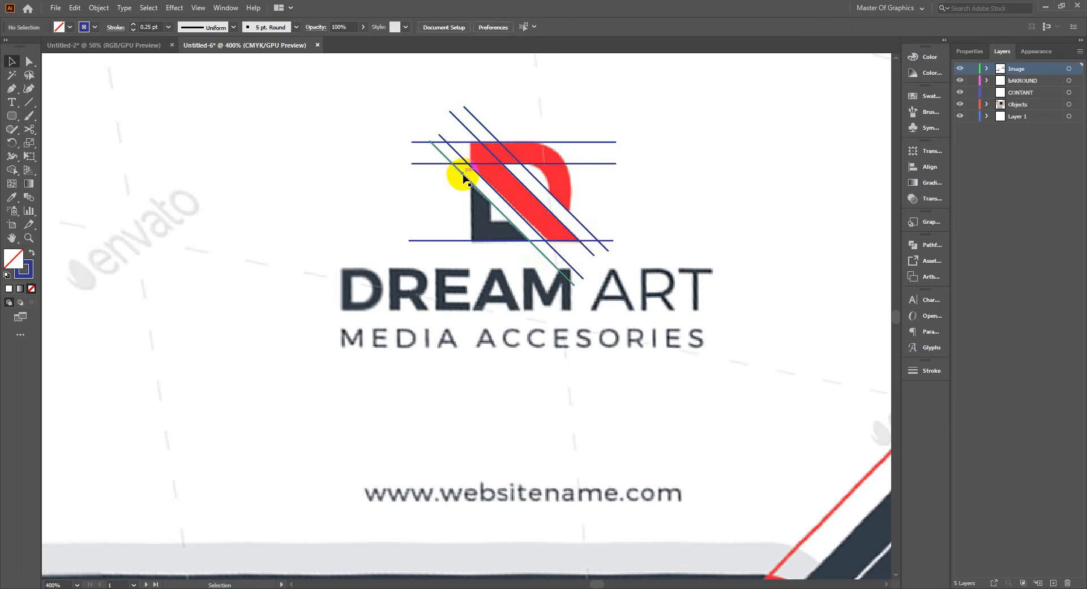
- Rotate a copy of the diagonal line to vertical and place vertical guide lines along the mark's left and right edges
click(455, 165)
drag(412, 185, 355, 181)
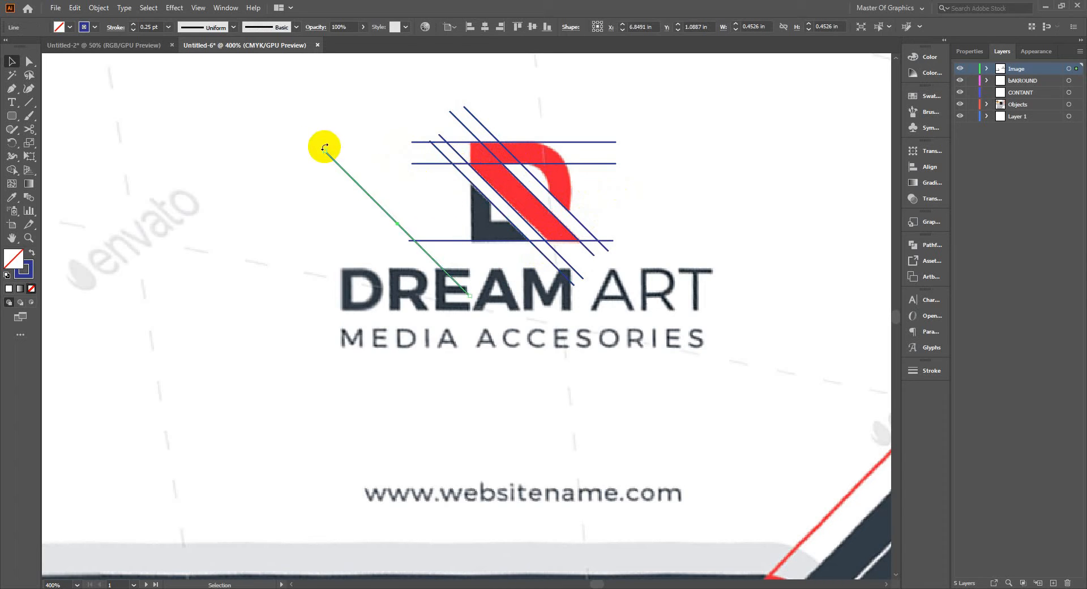
drag(324, 148, 409, 123)
drag(398, 169, 572, 164)
click(596, 185)
- Draw a circle about 0.22 in wide over the rounded outer corner of the red R shape
scroll(594, 187, up, 1)
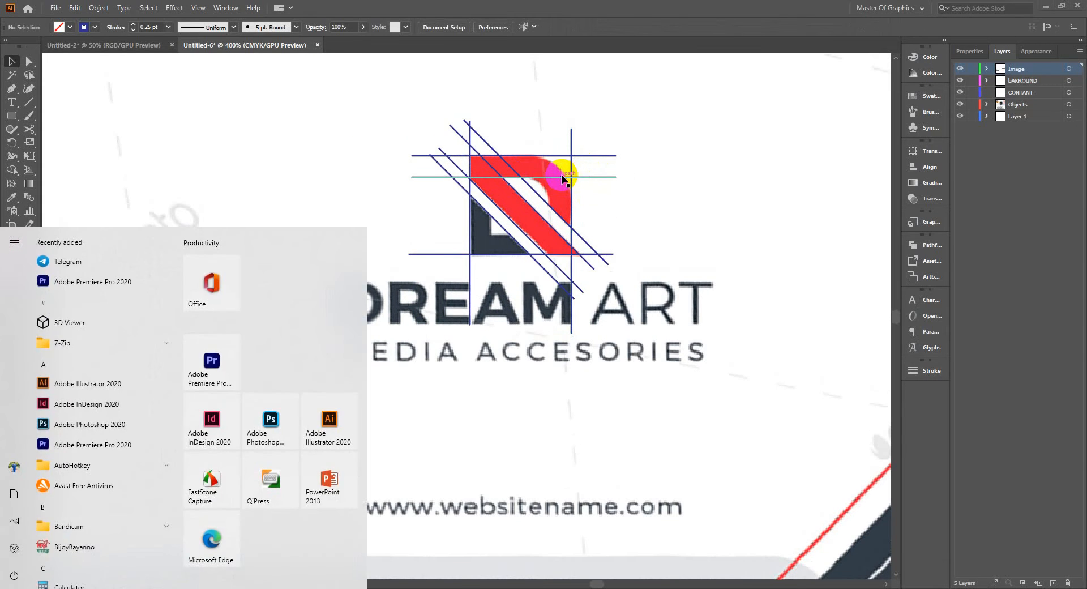
scroll(594, 195, up, 3)
drag(605, 225, 668, 253)
drag(11, 116, 57, 143)
mouse_move(521, 237)
mouse_down()
mouse_move(582, 315)
mouse_move(554, 301)
mouse_up()
drag(562, 137, 554, 137)
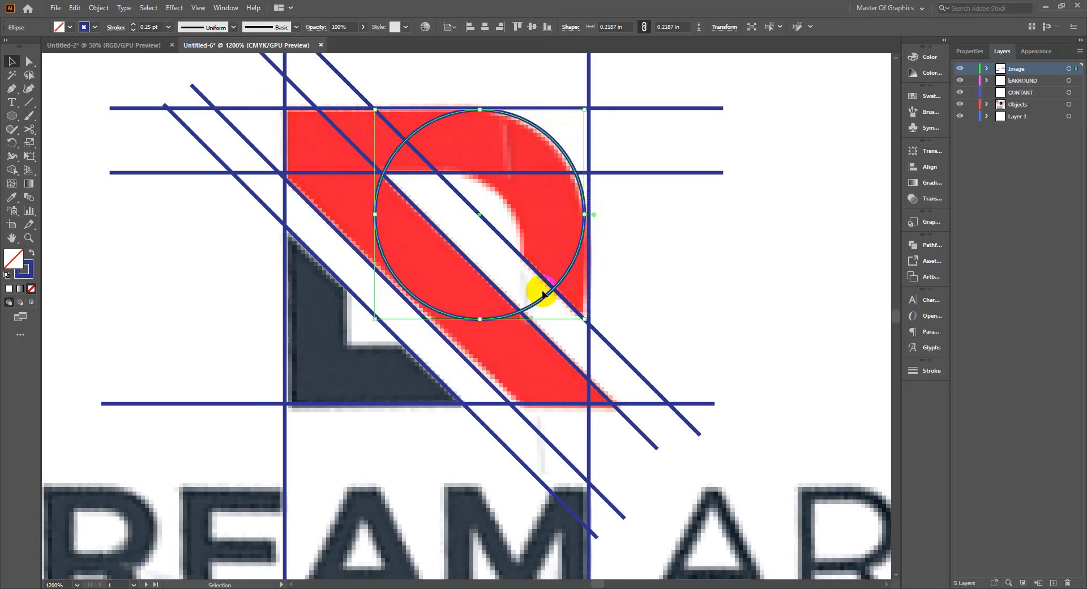
- Enlarge the circle to about 0.2347 in and position it against the R's outer curve
drag(372, 318, 348, 335)
drag(507, 106, 513, 115)
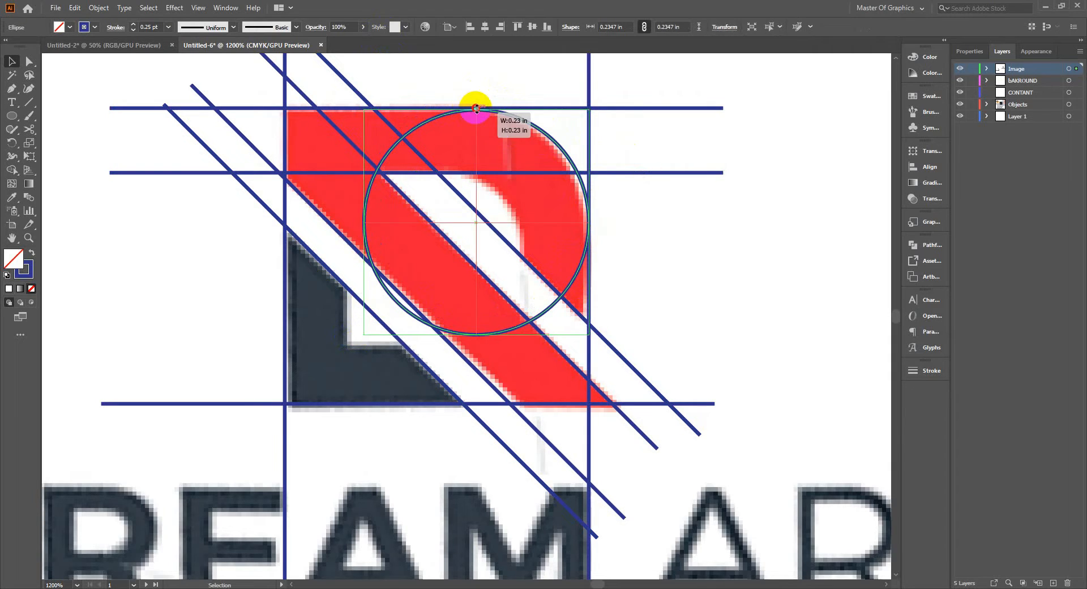
click(476, 108)
drag(478, 109, 477, 108)
click(488, 91)
click(525, 121)
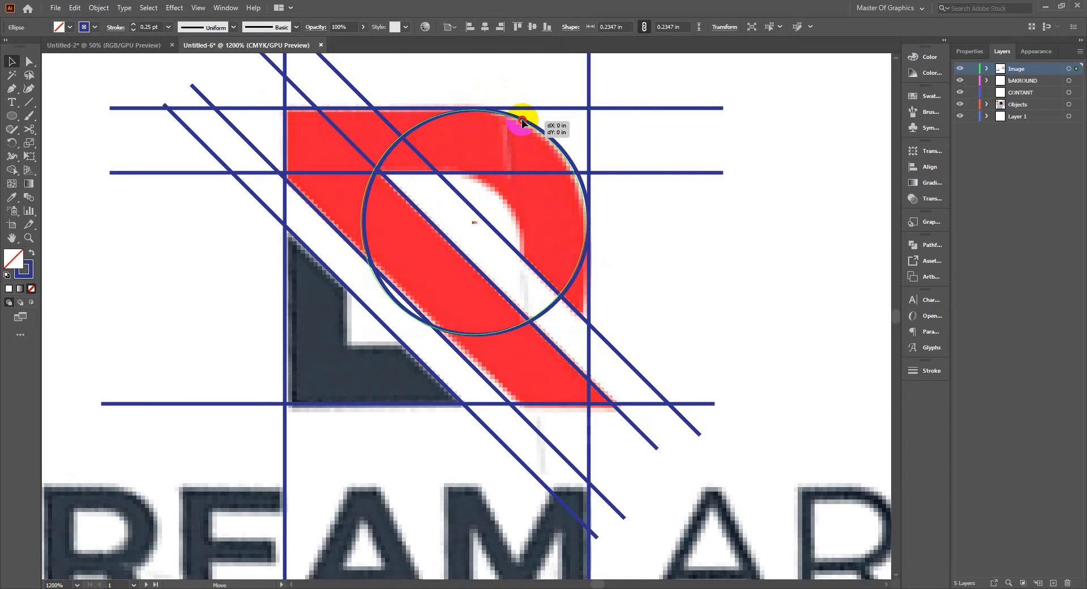
click(648, 201)
- In outline view, fit the circle against the right and top guide lines, reducing its height to about 0.2324 in, and restore the preview
key(ctrl+y)
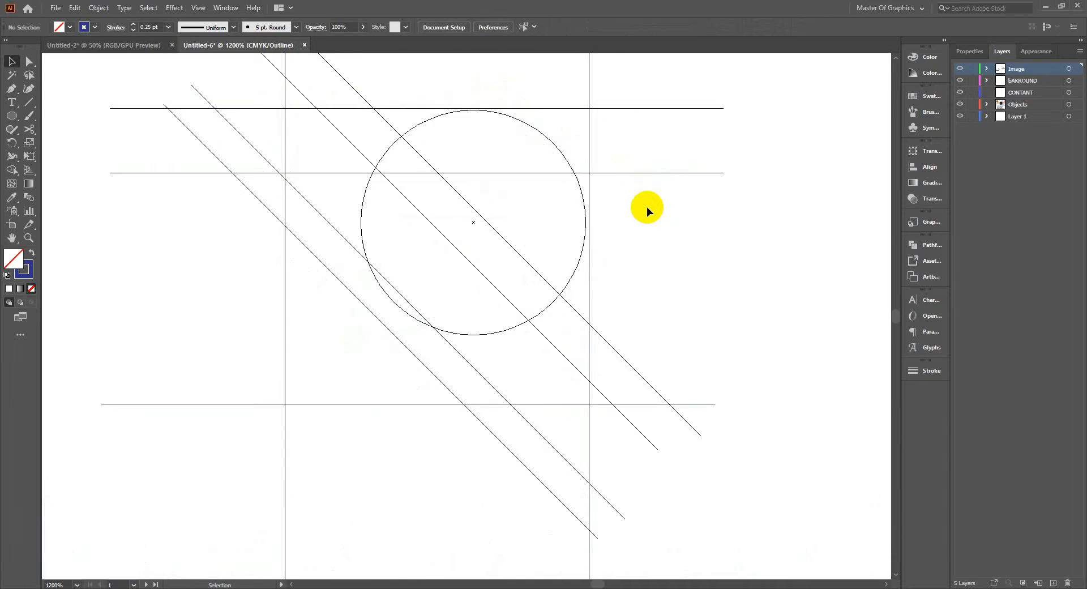
click(558, 146)
scroll(555, 148, down, 1)
scroll(560, 145, up, 2)
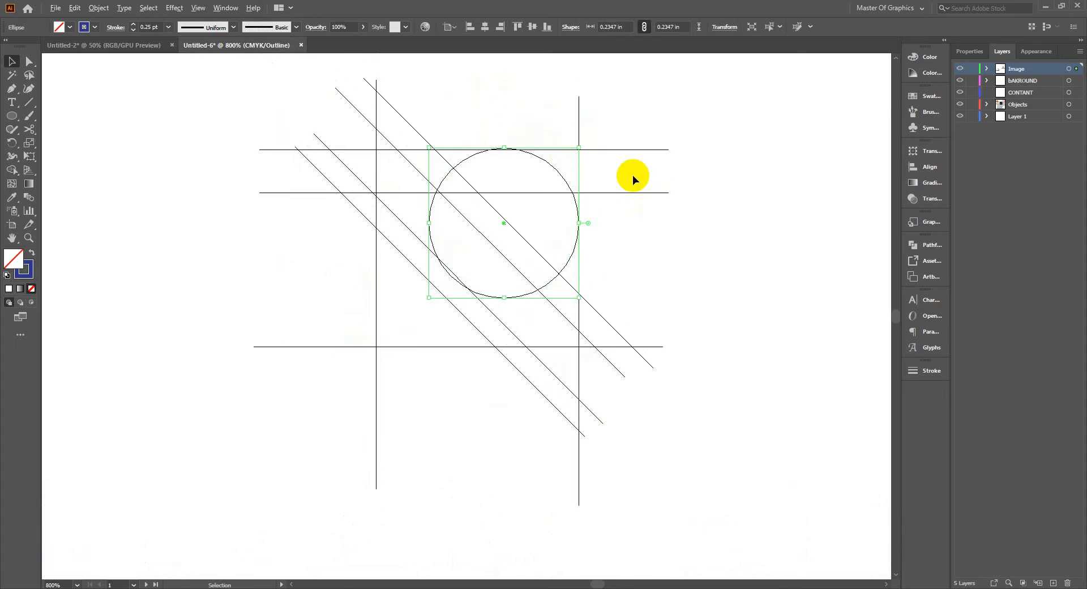
scroll(563, 162, up, 3)
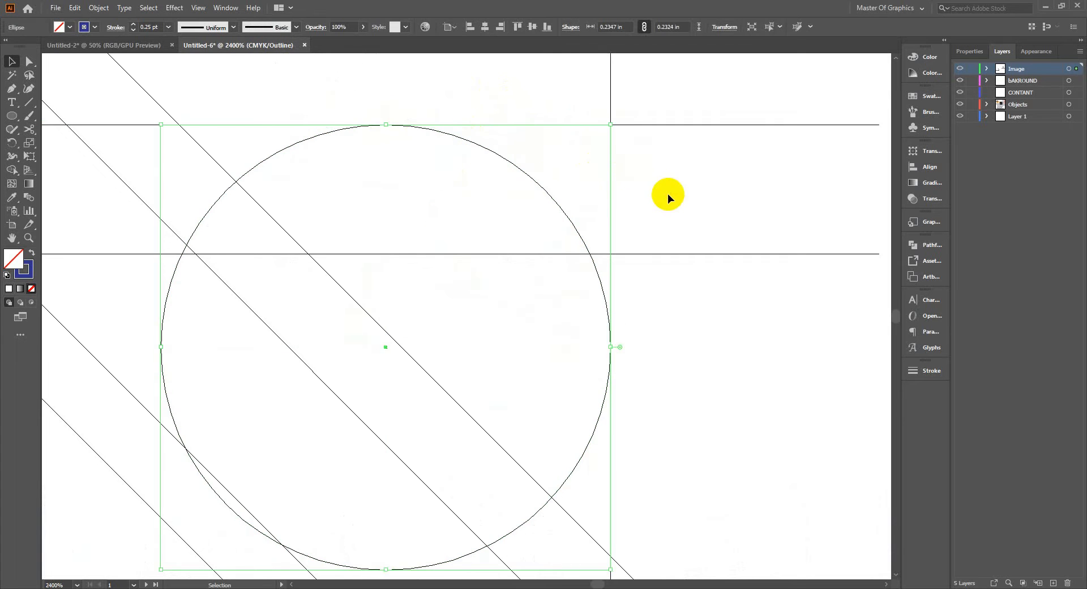
click(662, 256)
scroll(661, 256, down, 2)
key(ctrl+y)
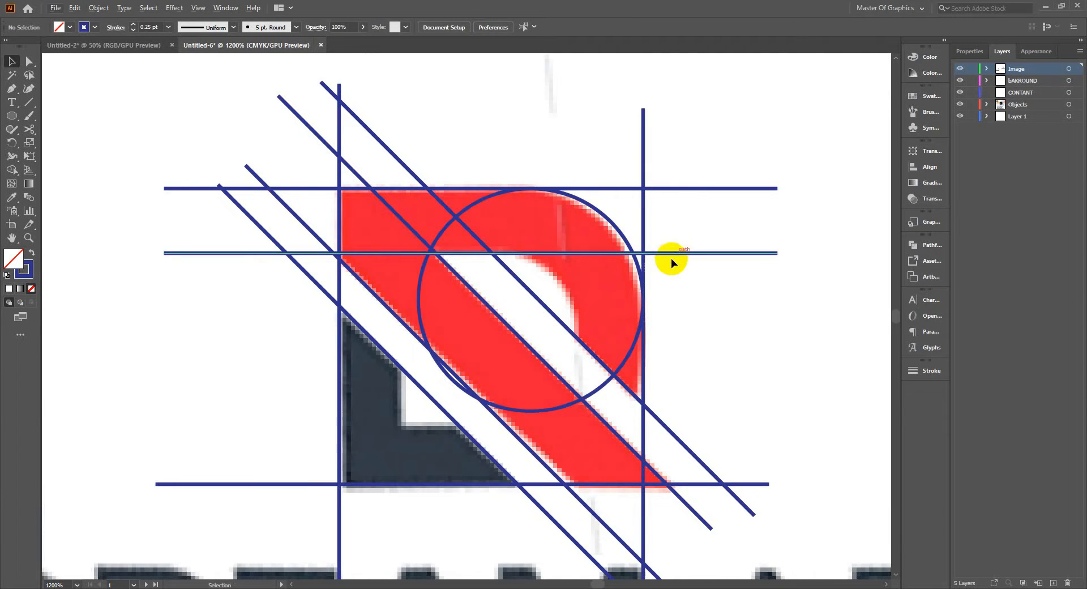
- Place a copy of the circle along the inner curve of the R's opening
click(603, 217)
drag(604, 217, 537, 261)
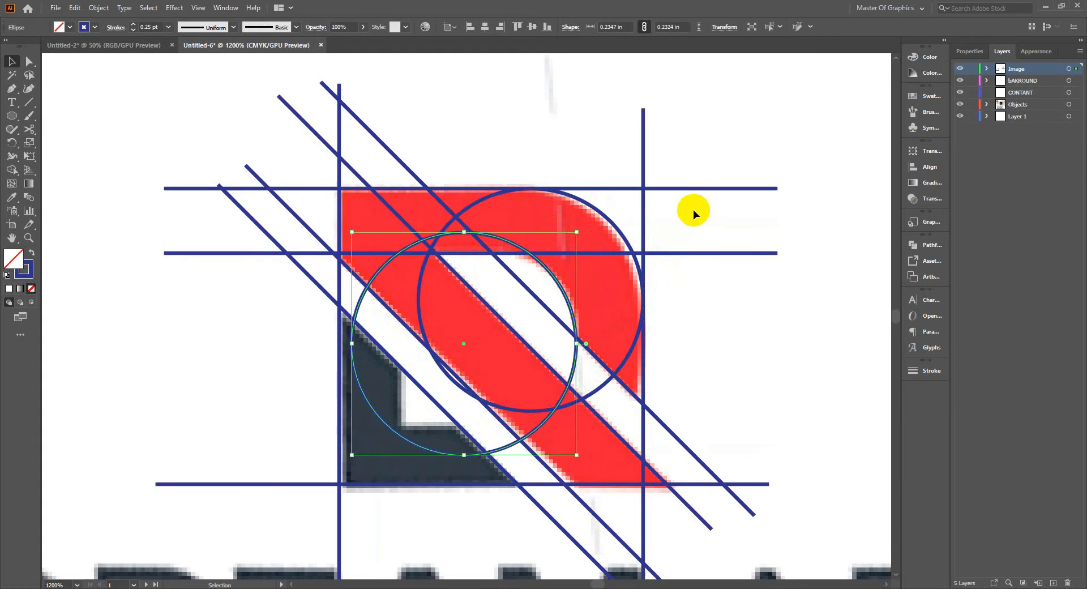
scroll(663, 225, down, 2)
click(665, 320)
- Try to merge the R's regions from the selected guide lines and circles with Shape Builder
drag(664, 318, 664, 318)
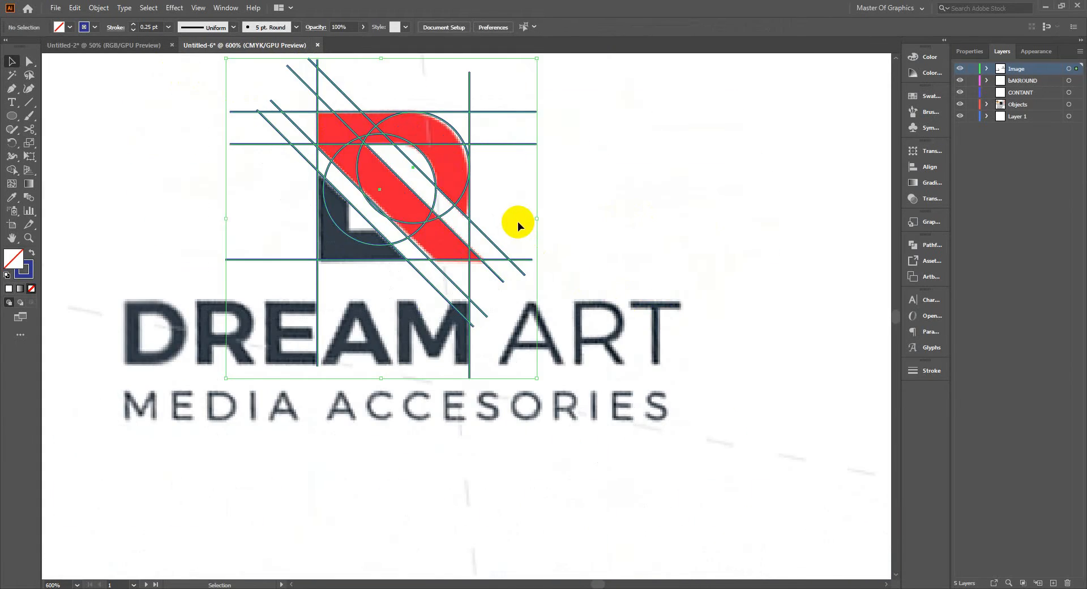
scroll(516, 222, down, 1)
scroll(483, 226, up, 1)
scroll(483, 226, down, 1)
drag(448, 212, 491, 257)
scroll(488, 258, up, 2)
click(11, 170)
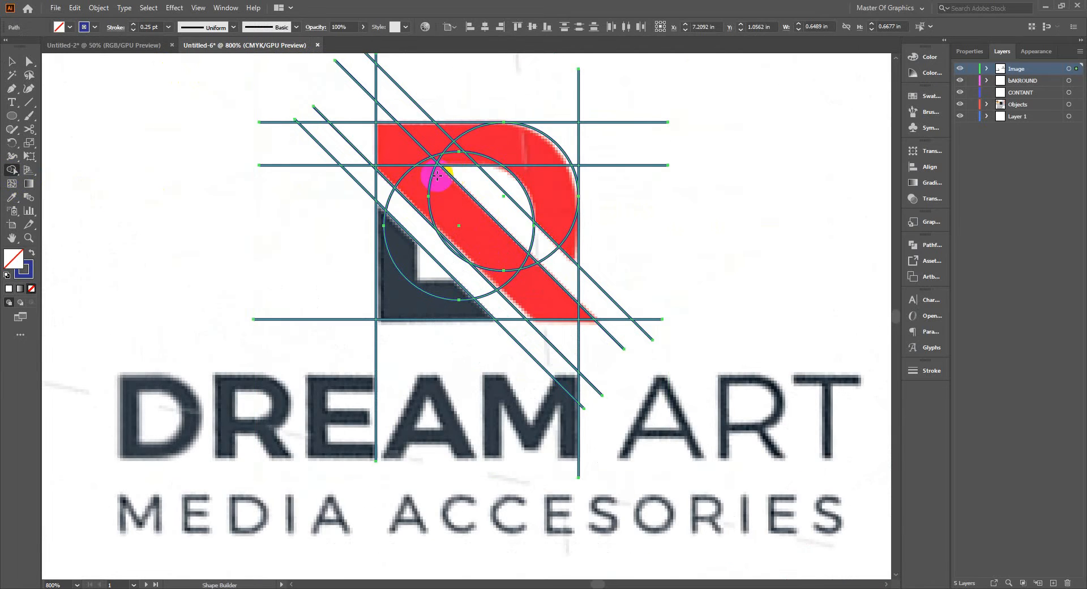
mouse_move(578, 316)
mouse_down()
mouse_move(483, 260)
mouse_move(401, 167)
mouse_move(463, 138)
mouse_up()
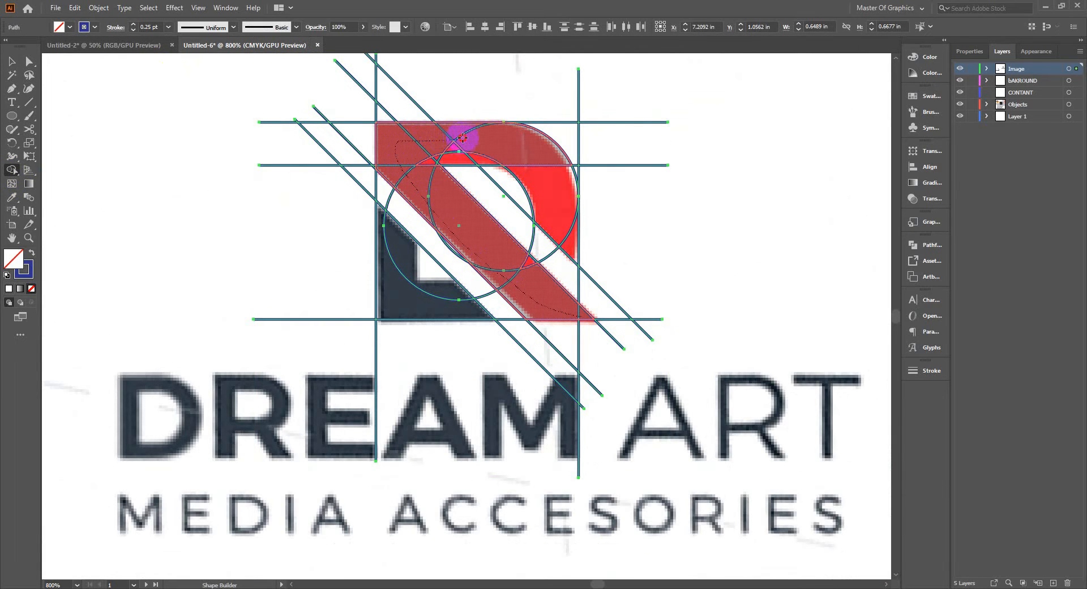
mouse_move(516, 160)
mouse_down()
mouse_move(540, 171)
mouse_move(555, 197)
mouse_up()
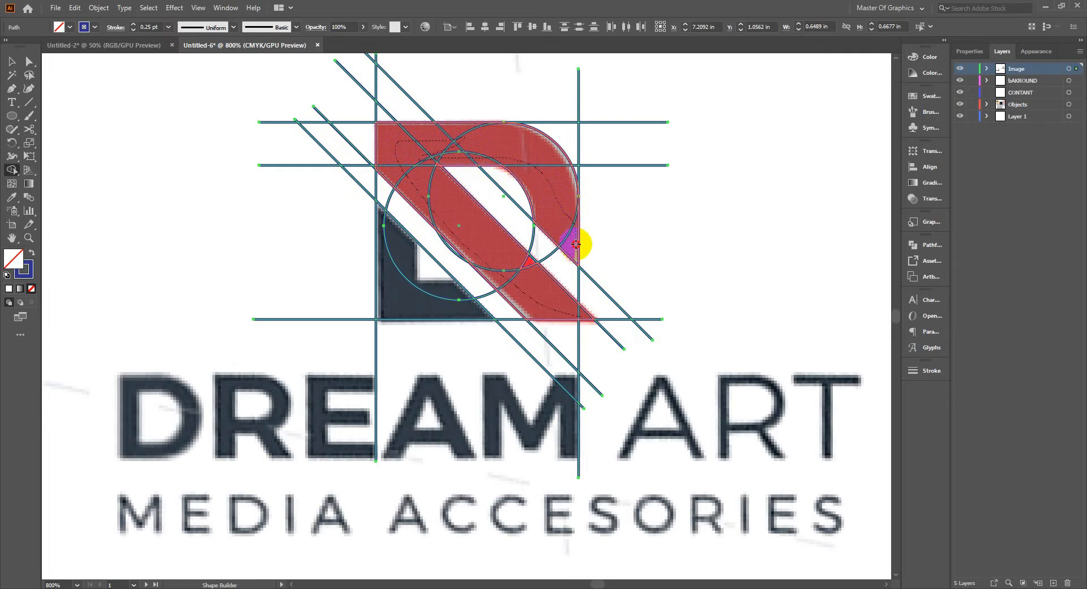
drag(577, 243, 553, 219)
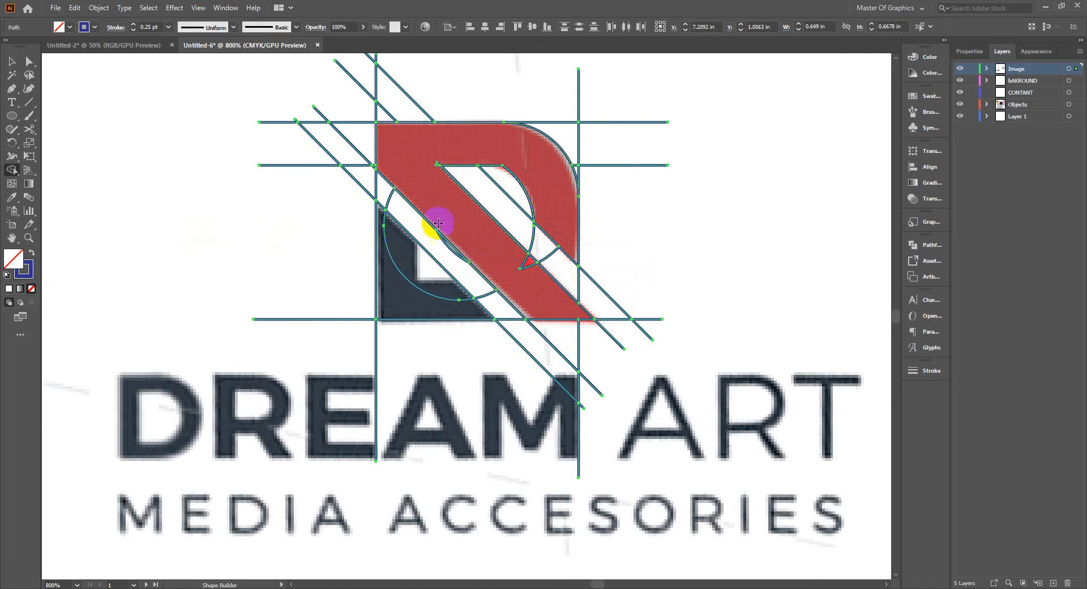
drag(408, 260, 385, 262)
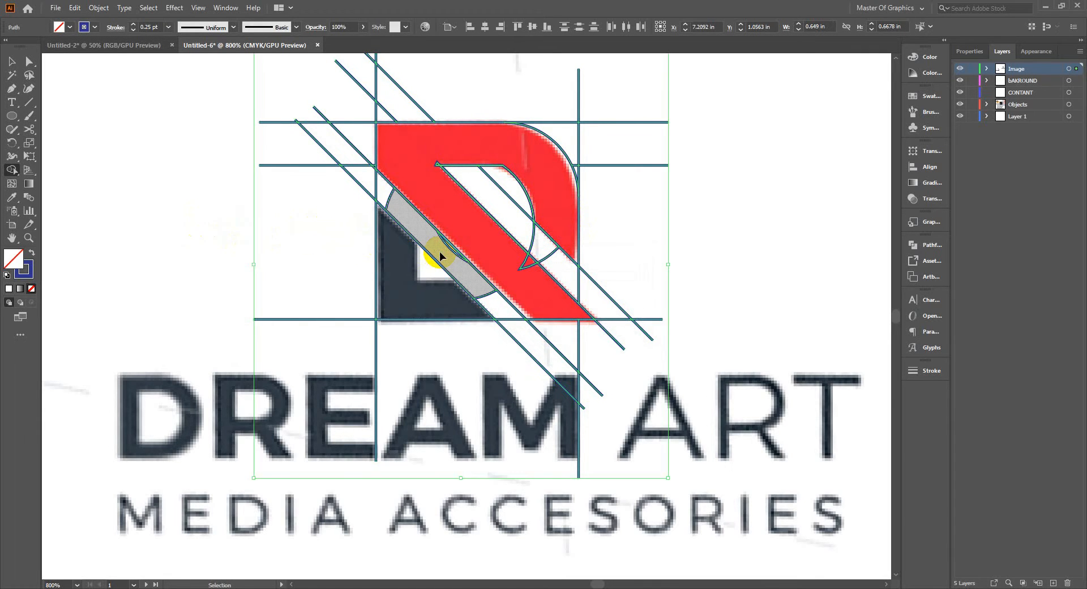
- Undo the Shape Builder merges on the logo guide lines and circles
key(ctrl+z)
key(ctrl+z)
key(ctrl+z)
key(ctrl+z)
key(ctrl+z)
key(ctrl+z)
key(ctrl+z)
key(ctrl+shift+z)
- Copy a horizontal and a vertical guide line onto the inner edges of the dark L-shaped piece
click(12, 62)
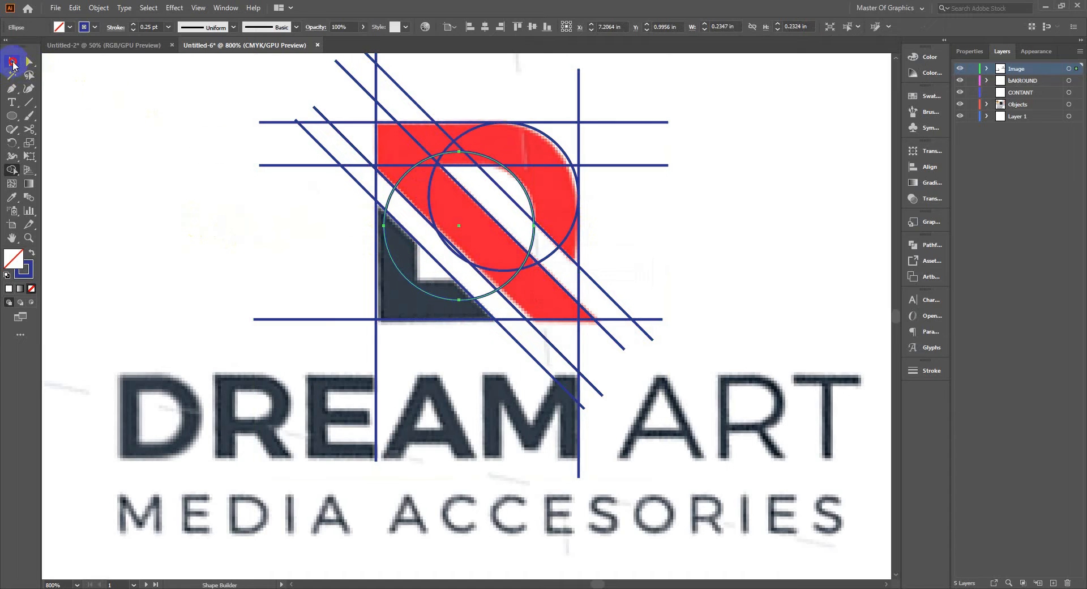
drag(538, 165, 538, 282)
drag(376, 232, 415, 231)
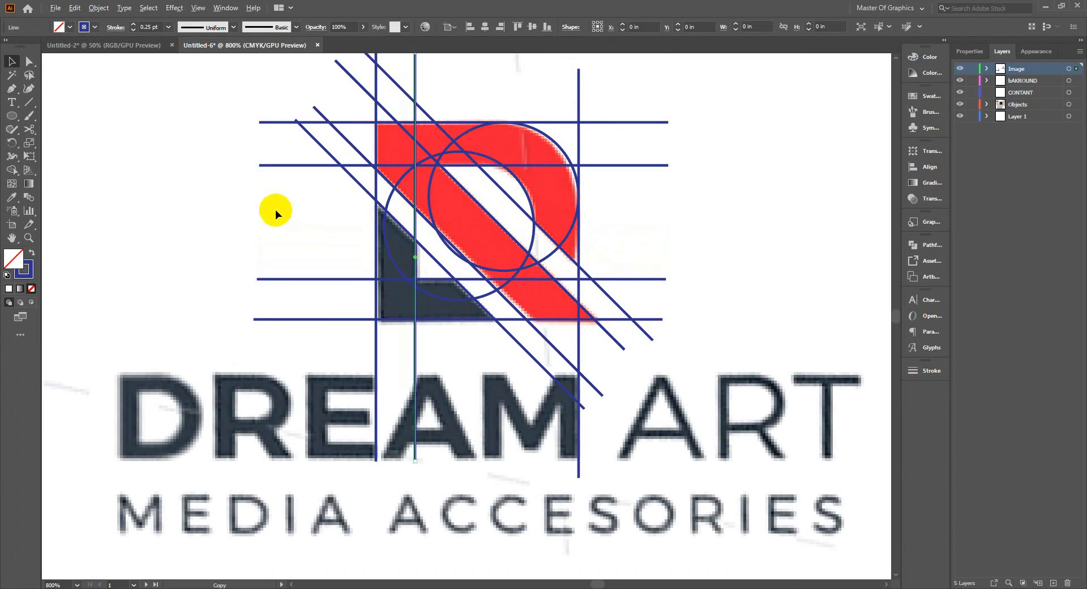
- Select all guide lines and circles, swap fill and stroke, and merge the R's regions into one blue-filled shape with Shape Builder
drag(202, 97, 701, 367)
click(13, 170)
click(32, 253)
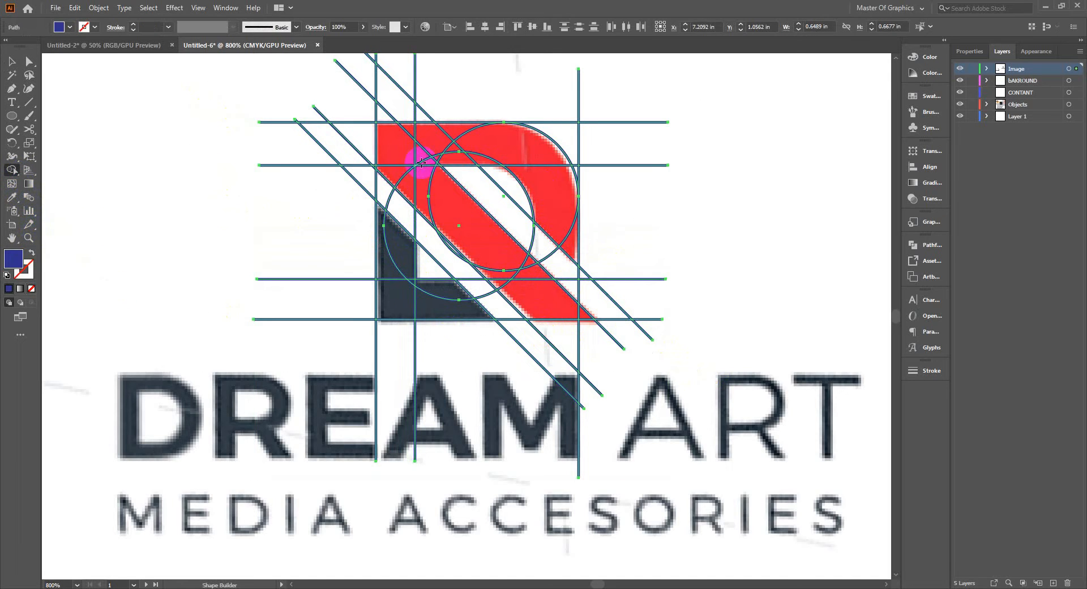
drag(534, 275, 473, 232)
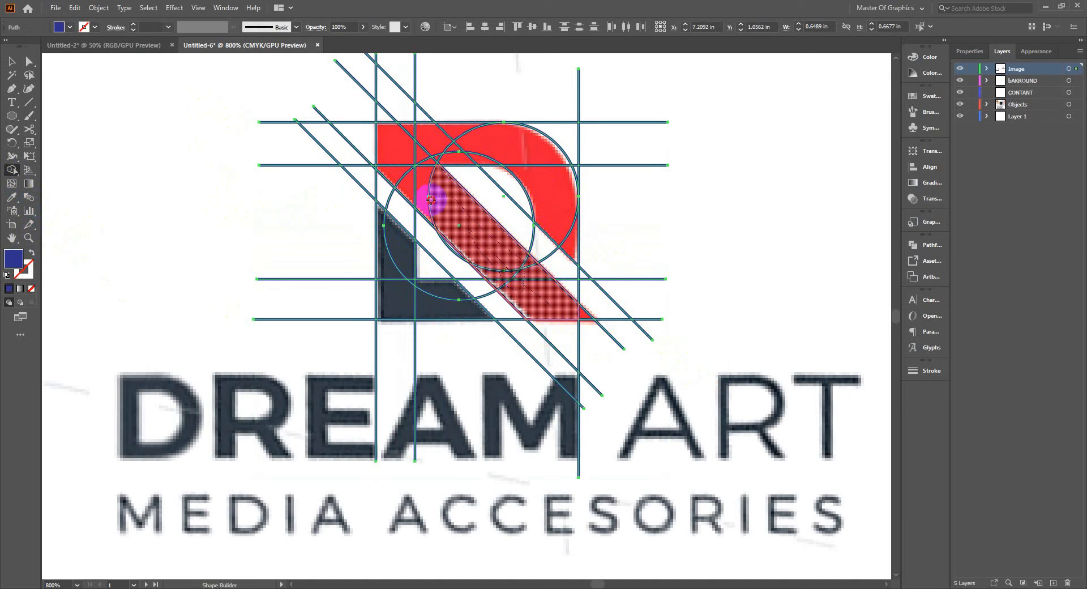
mouse_move(430, 199)
mouse_down()
mouse_move(416, 162)
mouse_move(436, 146)
mouse_move(512, 169)
mouse_up()
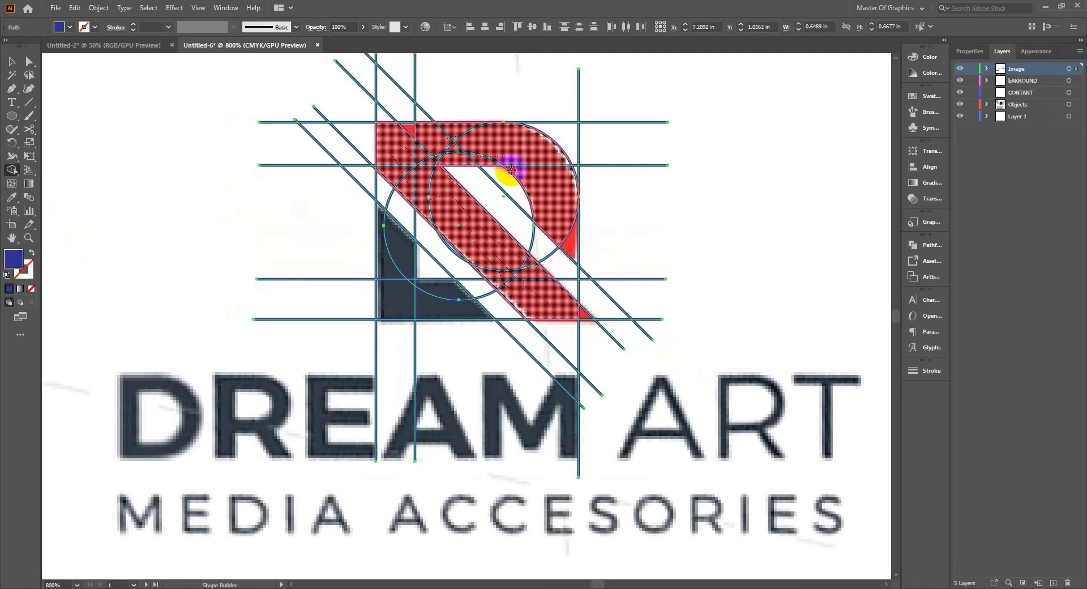
drag(560, 221, 559, 222)
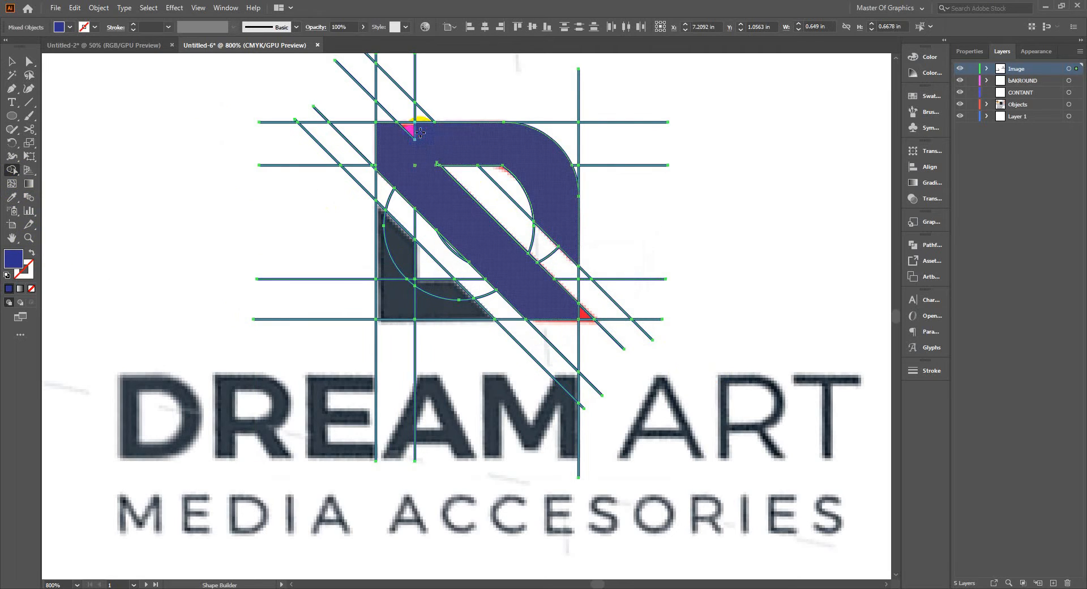
- Fill the R's leftover corners and merge the regions of the L-shaped piece into a blue-filled shape
mouse_move(472, 309)
mouse_down()
mouse_move(399, 293)
mouse_move(396, 243)
mouse_up()
click(12, 63)
click(193, 130)
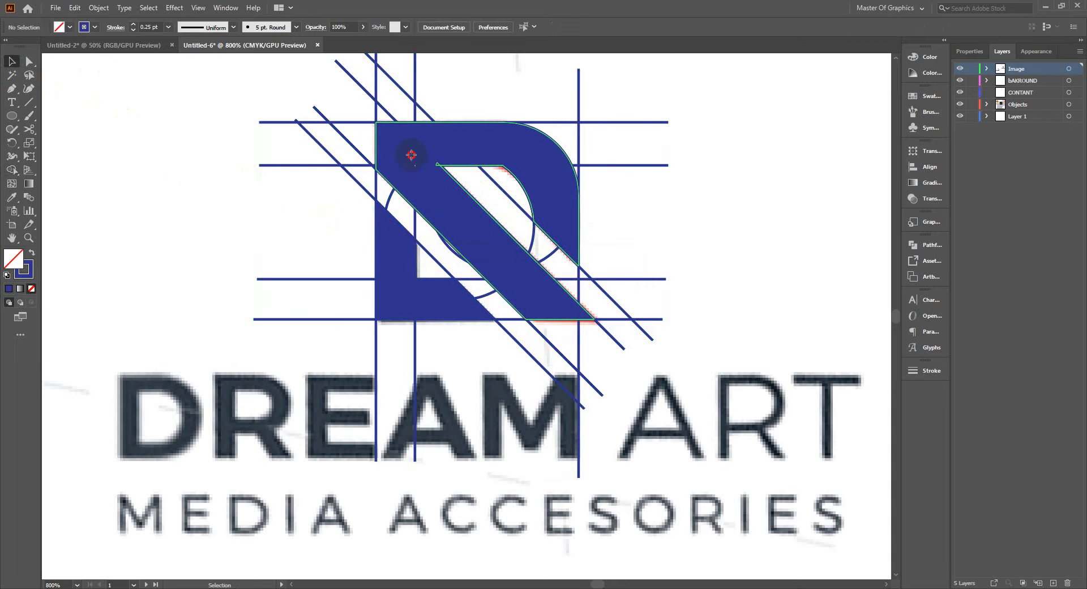
- Examine the merged R and L-shaped pieces up close for unfilled gaps against the reference logo
click(410, 155)
drag(256, 105, 635, 385)
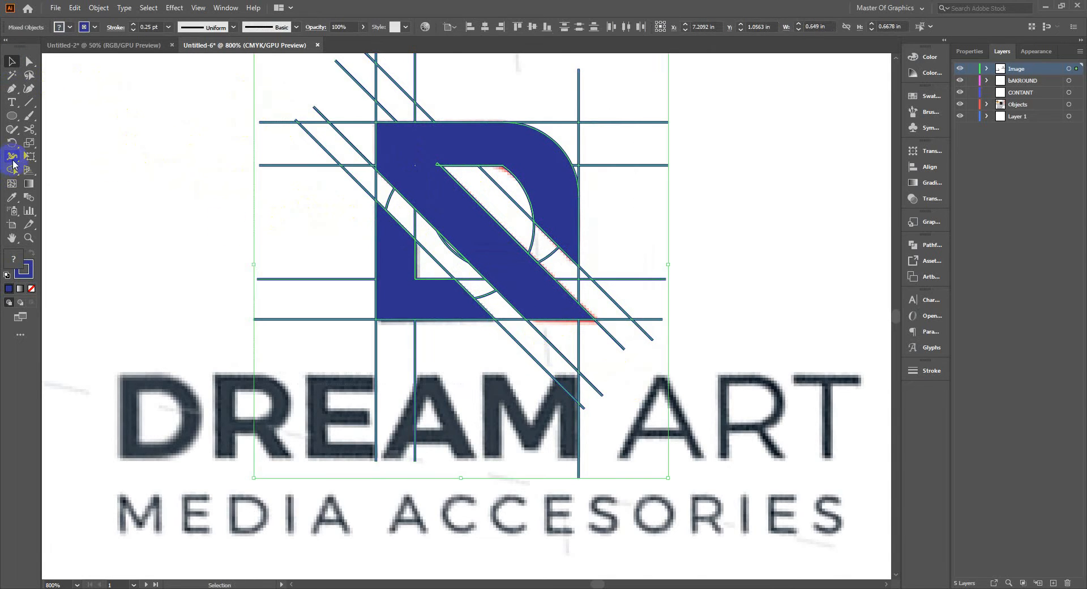
click(11, 170)
scroll(218, 205, up, 2)
drag(491, 223, 398, 286)
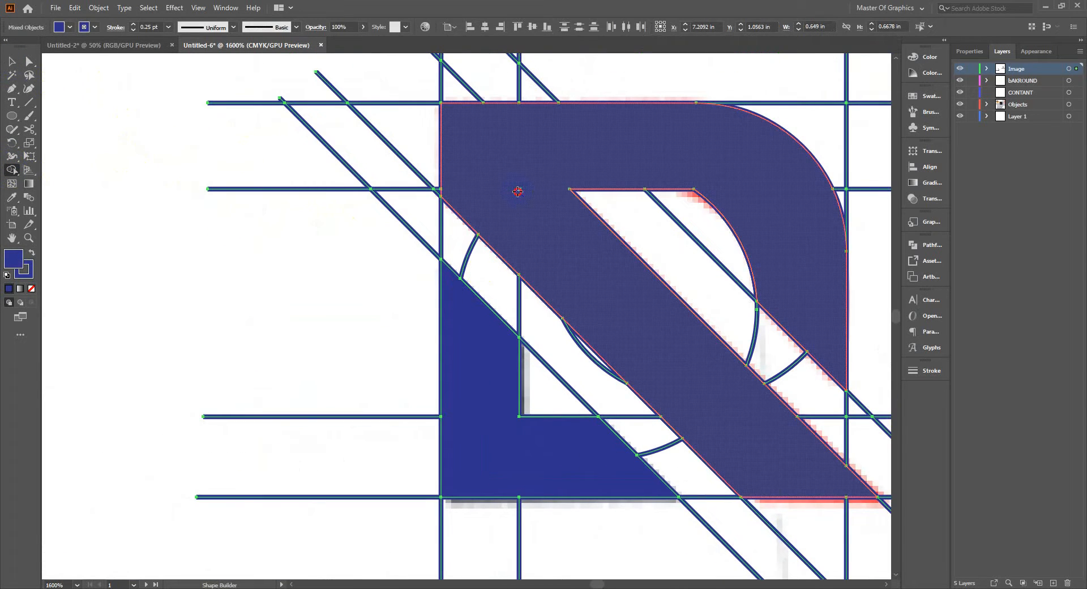
drag(551, 213, 410, 180)
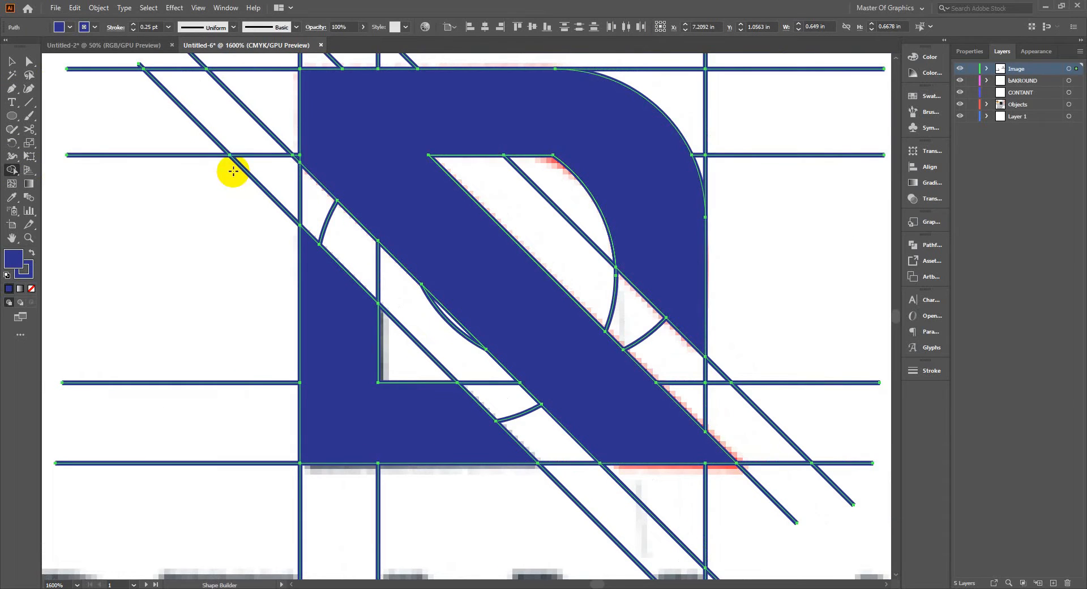
scroll(292, 230, down, 2)
drag(330, 249, 369, 235)
- Cut the filled R and L-shaped pieces out of the guide lines and paste them as separate artwork
click(58, 146)
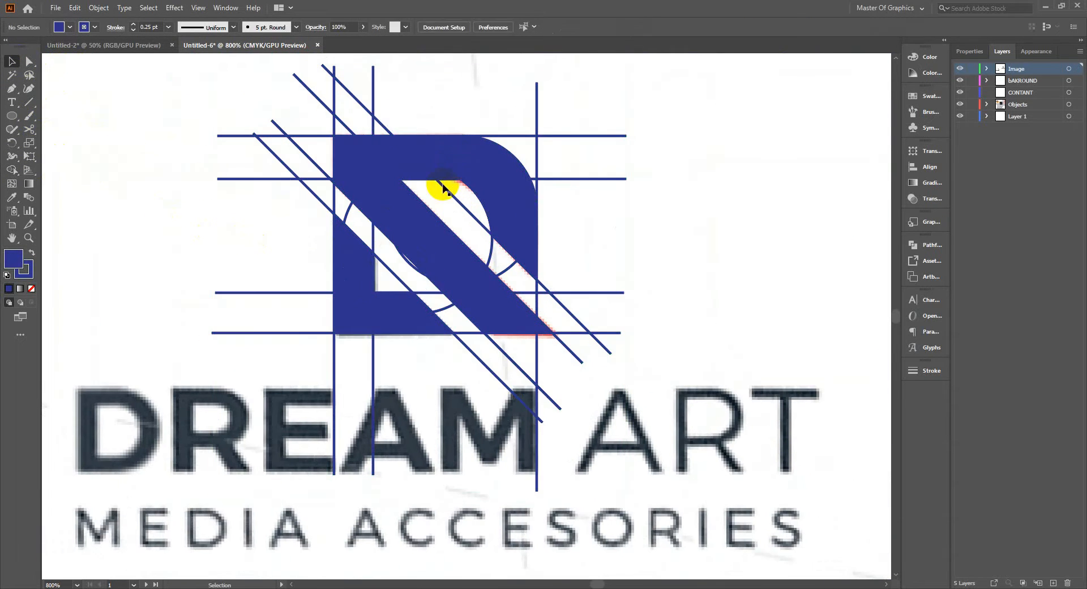
click(419, 215)
shift+click(349, 295)
key(ctrl)
key(ctrl+x)
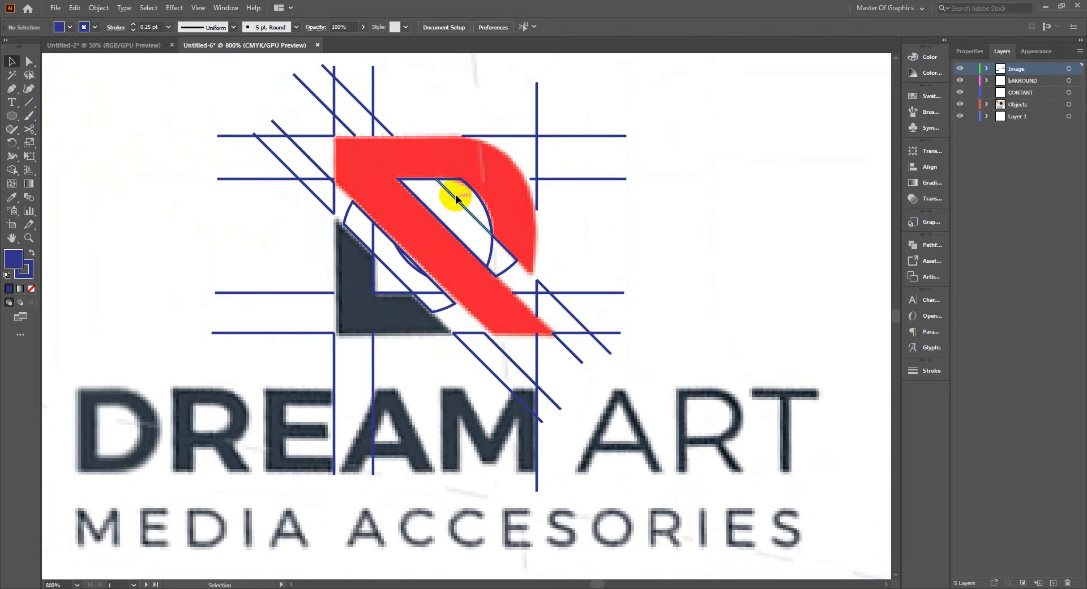
key(ctrl+v)
- Move both pasted logo pieces together into the empty space to the right of the reference logo mark
click(623, 239)
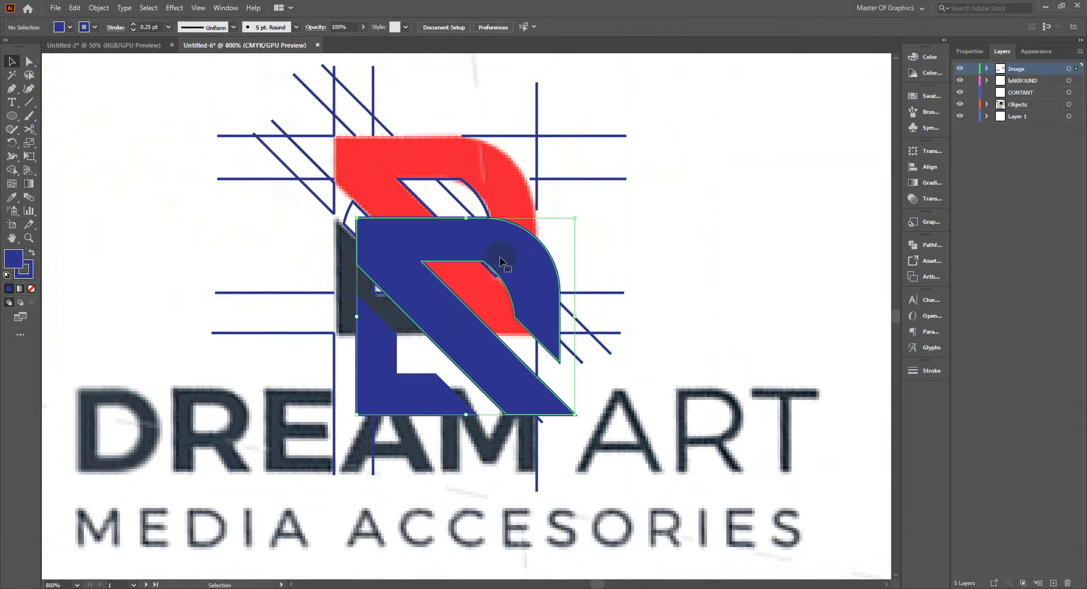
drag(497, 260, 763, 236)
key(ctrl+z)
shift+click(377, 355)
drag(444, 300, 781, 256)
- Recolour the R shape with the red sampled from the reference logo
click(11, 197)
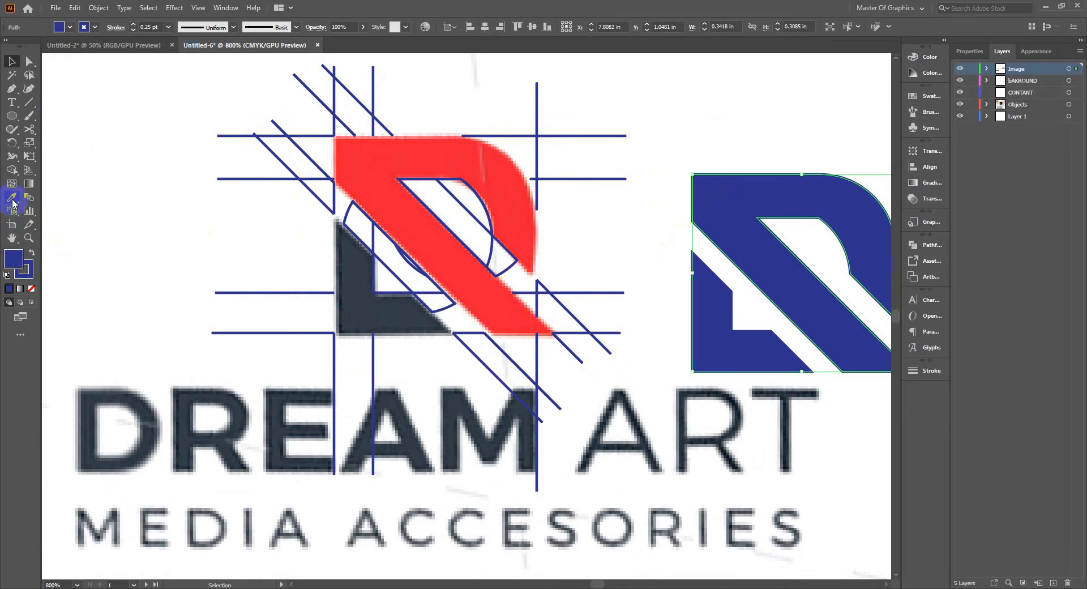
click(286, 159)
- Recolour the L-shaped logo piece with the dark navy sampled from the reference logo
click(716, 333)
click(11, 197)
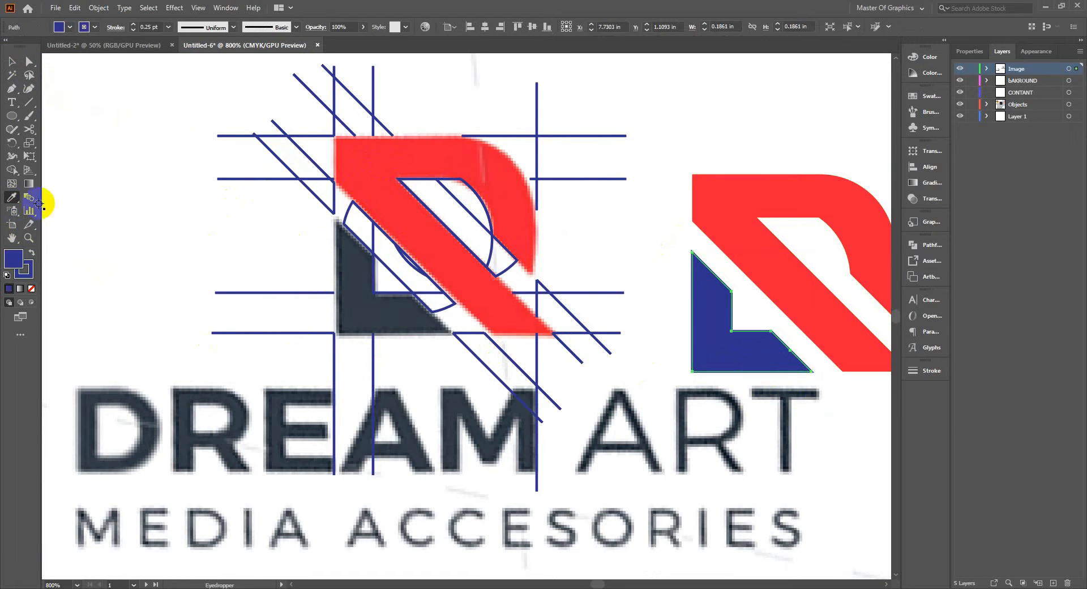
click(354, 286)
click(153, 136)
scroll(454, 308, up, 1)
key(super)
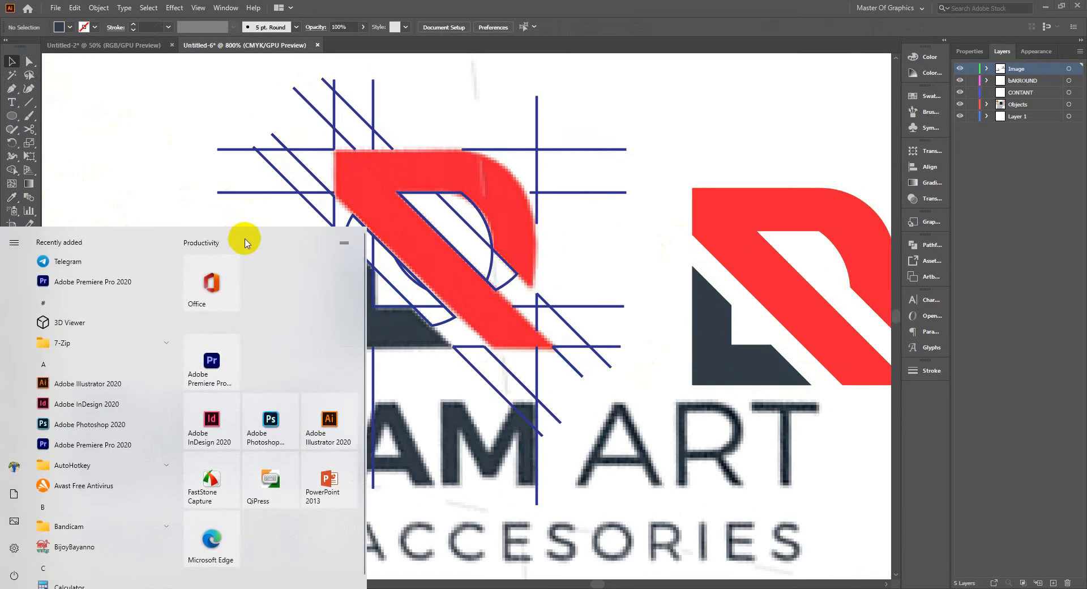
click(579, 187)
scroll(578, 187, down, 1)
- Select both recoloured logo pieces and move them off the reference image into the empty space beside the card
drag(646, 223, 591, 160)
drag(595, 115, 768, 275)
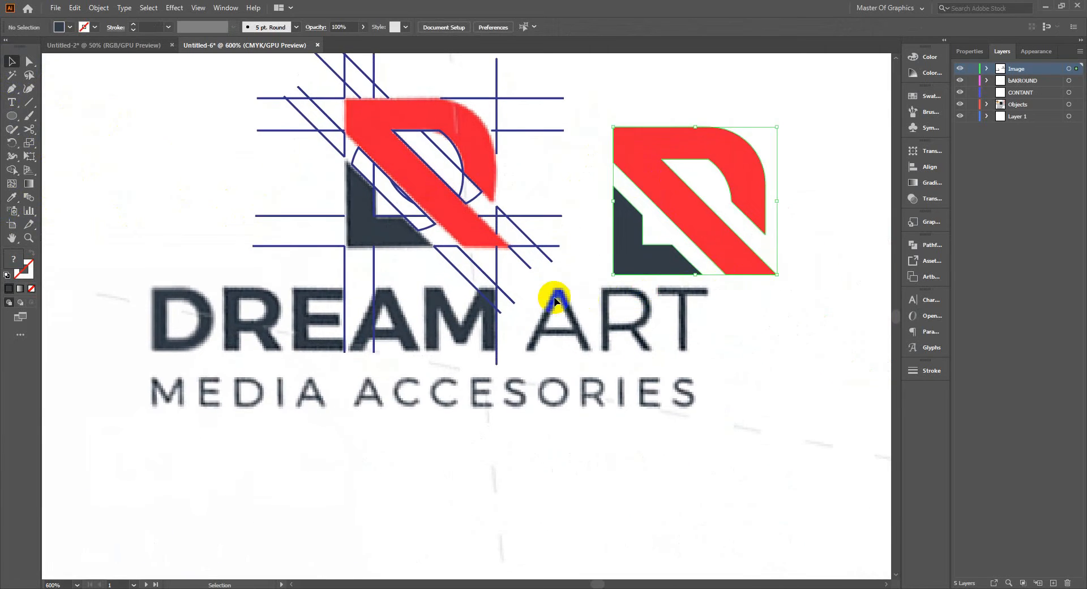
scroll(556, 293, down, 2)
drag(482, 278, 629, 286)
drag(338, 209, 109, 146)
- Move the front-side reference image back onto the upper artboard
scroll(302, 257, down, 2)
click(306, 260)
click(341, 261)
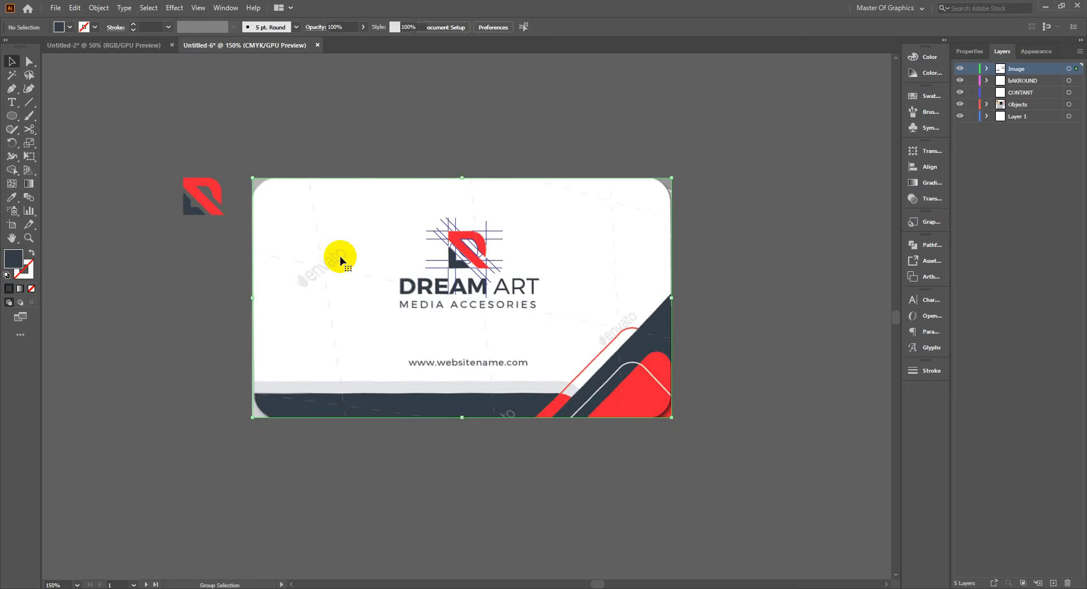
scroll(317, 281, down, 1)
key(super)
click(498, 140)
drag(635, 139, 637, 139)
scroll(637, 140, left, 5)
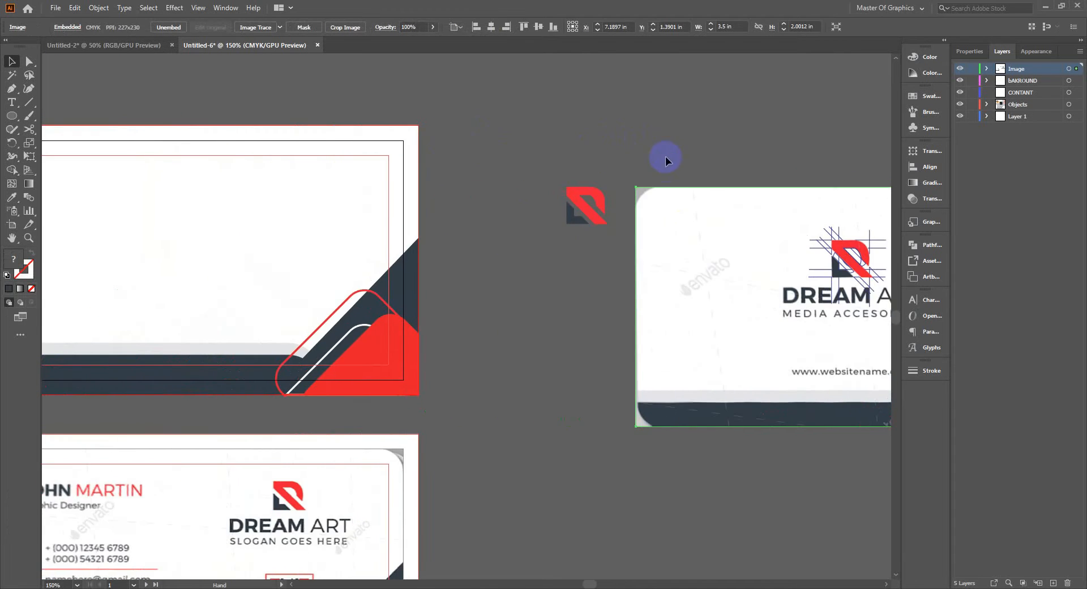
scroll(660, 158, down, 2)
drag(760, 213, 324, 180)
- Delete the leftover blue logo guide lines beside the artboards
click(886, 268)
click(886, 268)
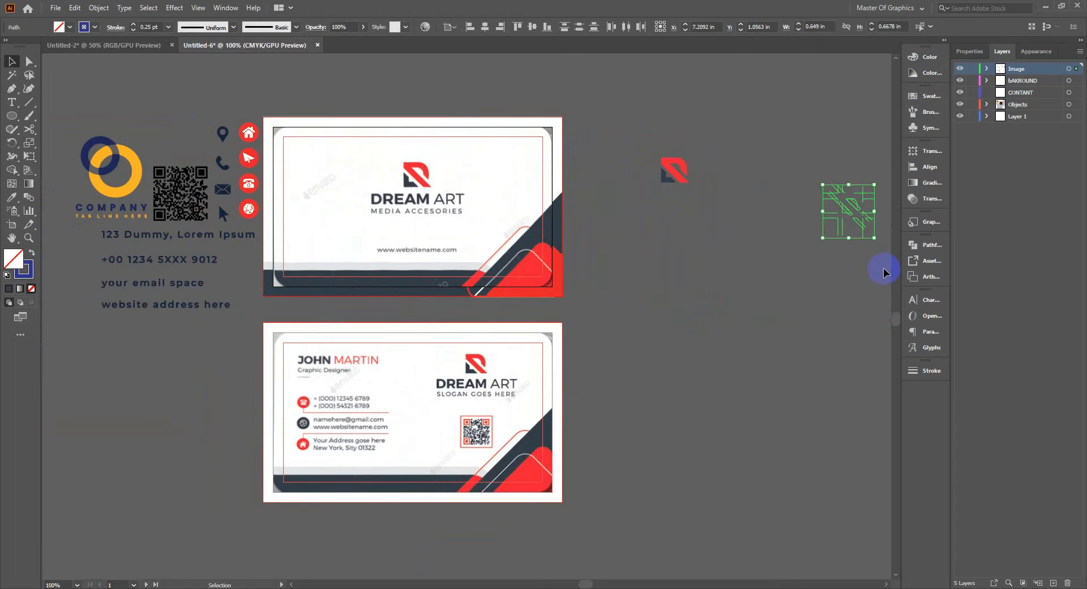
key(Delete)
drag(671, 173, 411, 177)
click(576, 159)
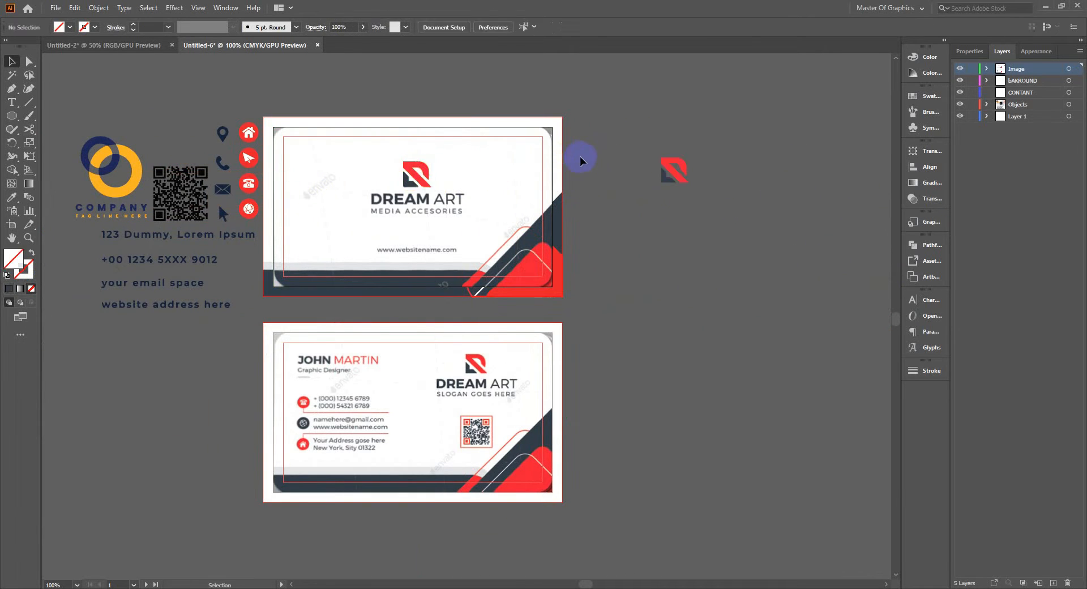
- Add the text DREAM ART beside the upper artboard and place it below the vector logo
key(ctrl+plus)
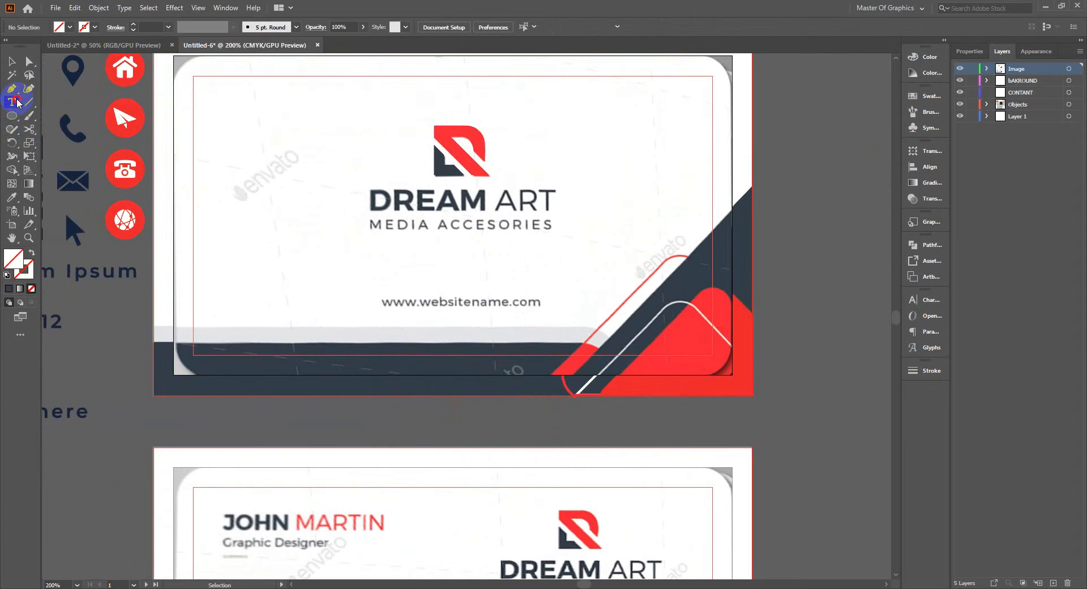
click(17, 102)
scroll(604, 206, right, 3)
click(672, 204)
key(BackSpace)
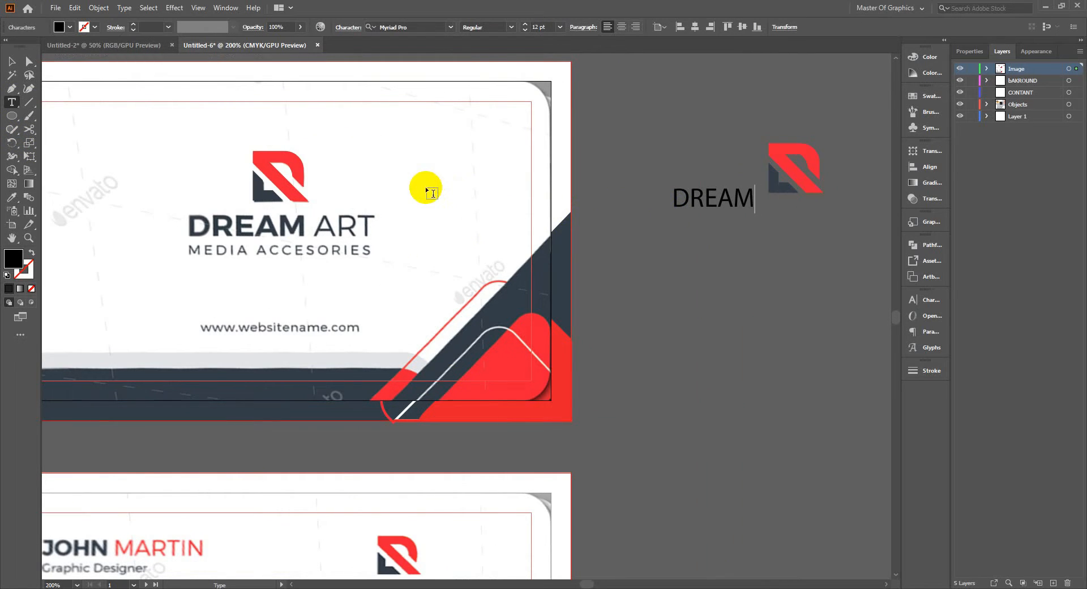
click(12, 61)
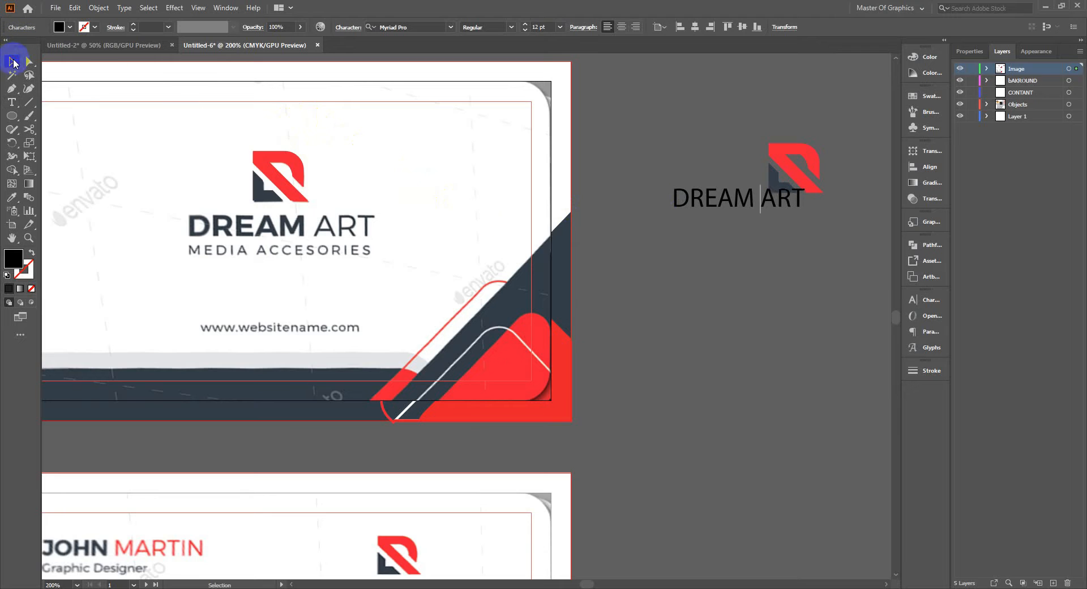
drag(721, 194, 706, 255)
- Set the DREAM ART text in Montserrat Bold
click(936, 300)
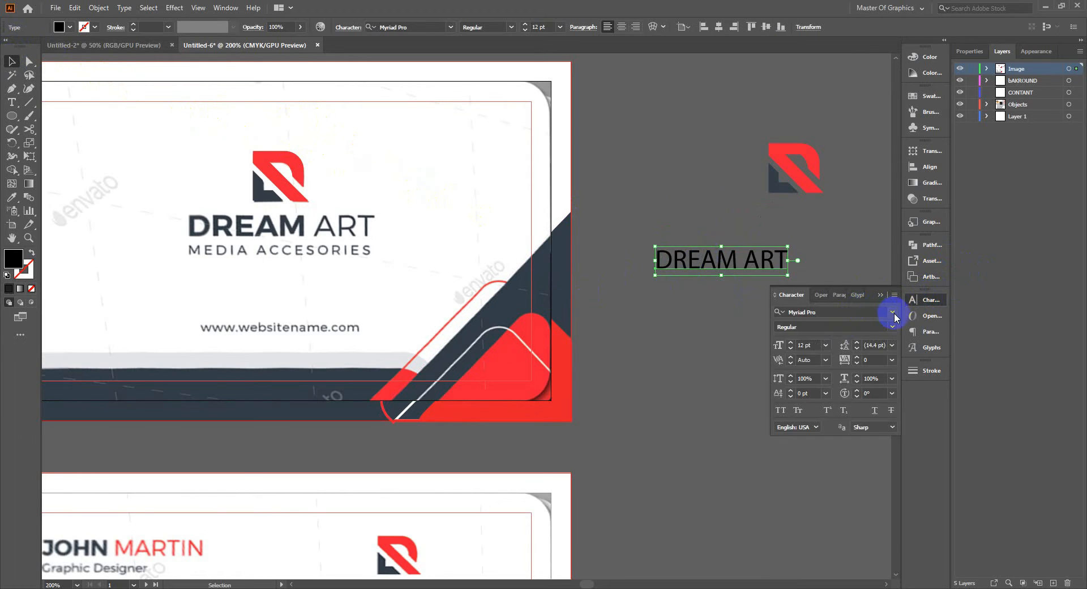
click(893, 312)
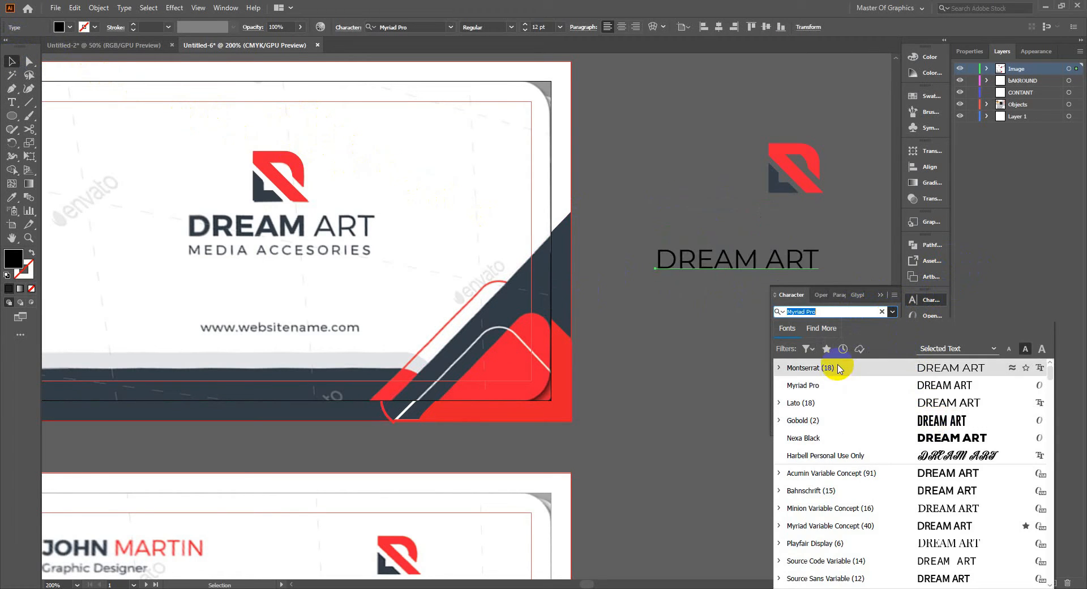
click(838, 369)
click(890, 327)
click(821, 438)
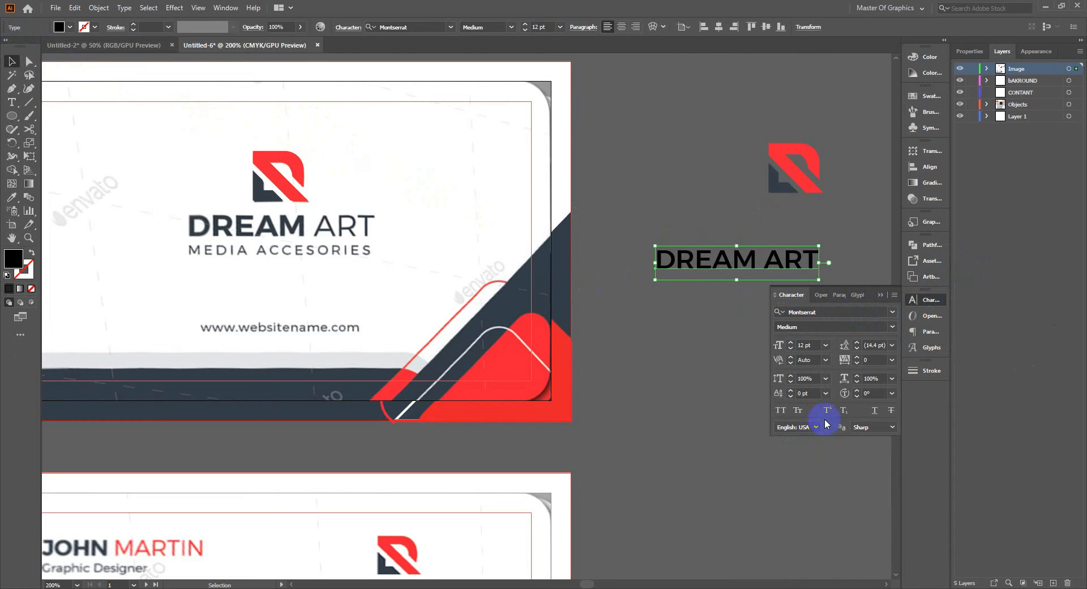
click(841, 309)
click(892, 327)
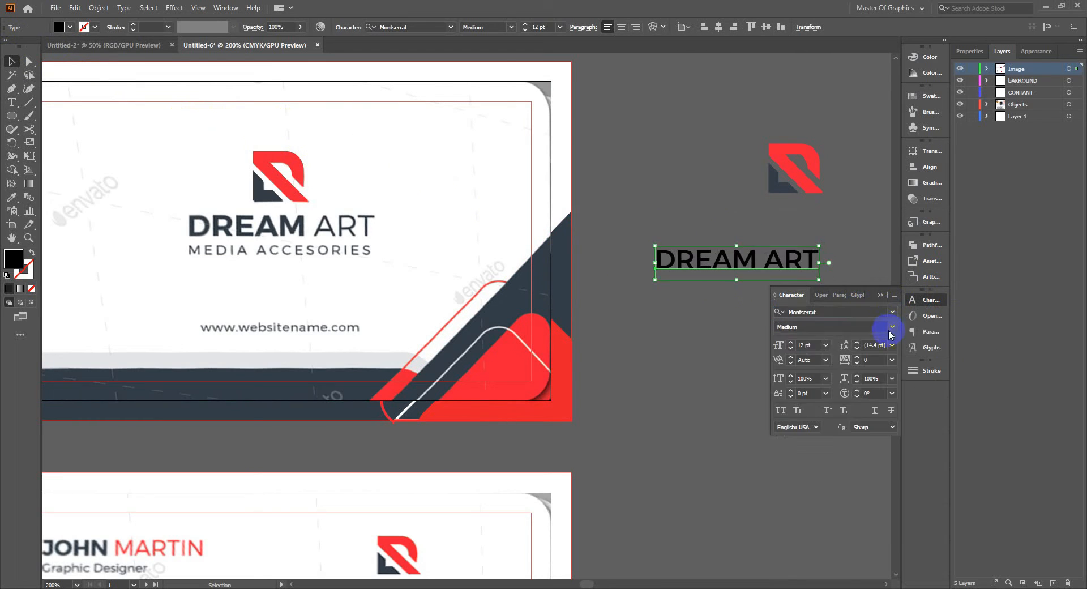
click(892, 328)
click(817, 485)
- Fit the DREAM ART text over the reference wordmark at about 13.27 pt
drag(772, 259, 344, 227)
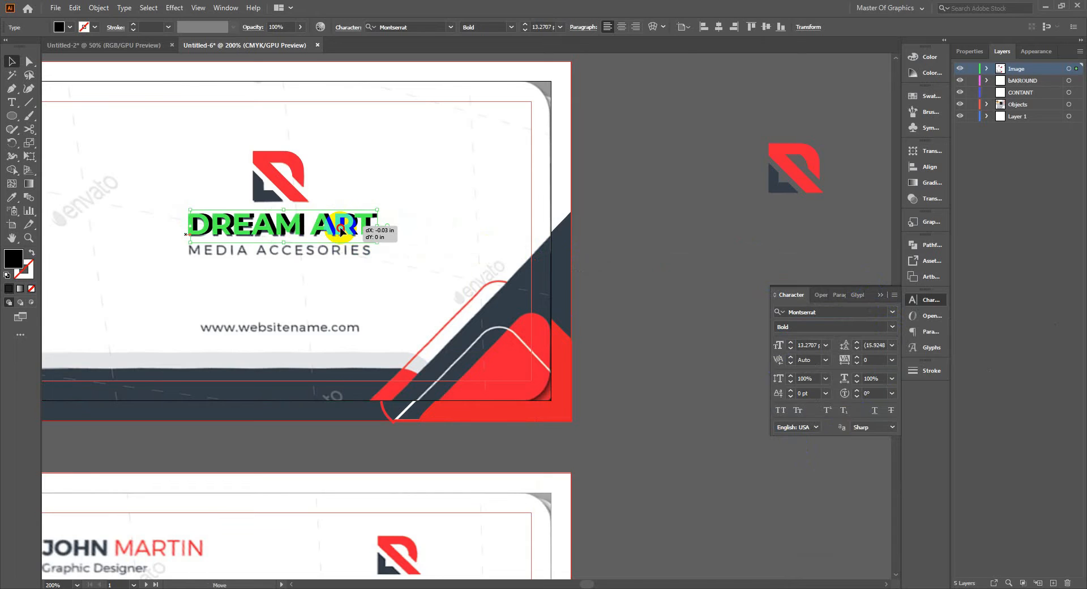
key(Down)
key(Down)
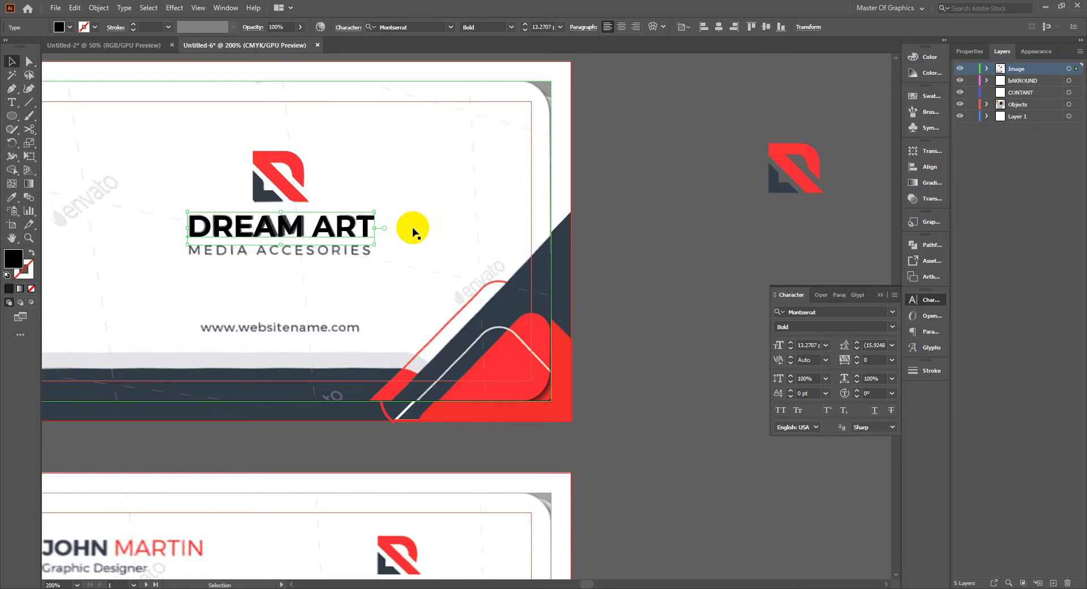
- Move the wordmark text off the card and change only the word ART to the Light style
drag(346, 226, 786, 243)
triple_click(733, 244)
click(894, 328)
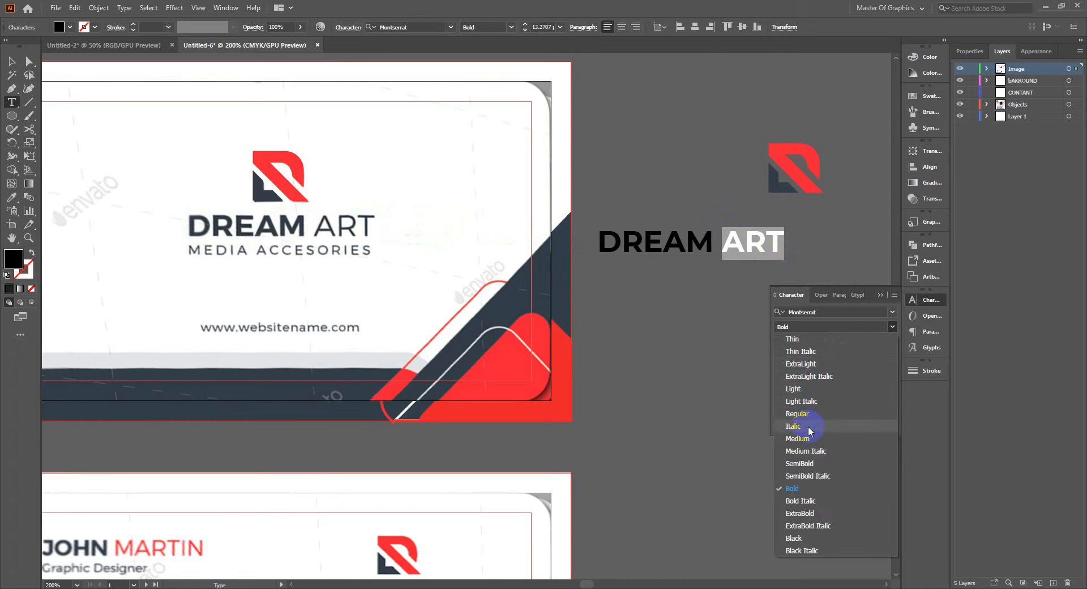
click(808, 392)
drag(626, 214, 719, 283)
key(ctrl+z)
- Place the two-weight DREAM ART text back over the reference wordmark
click(8, 63)
drag(700, 247, 375, 231)
click(617, 246)
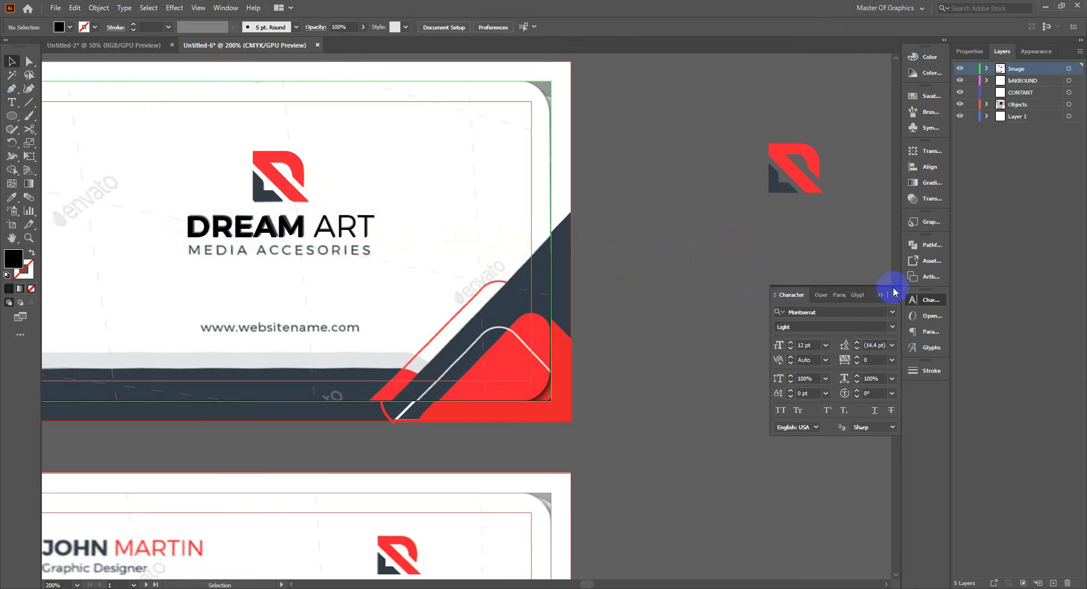
- Duplicate the DREAM ART text just below itself and replace the copy's wording with MEDIA ACCESORIES
drag(538, 219, 614, 214)
click(371, 170)
click(477, 184)
drag(623, 256, 655, 211)
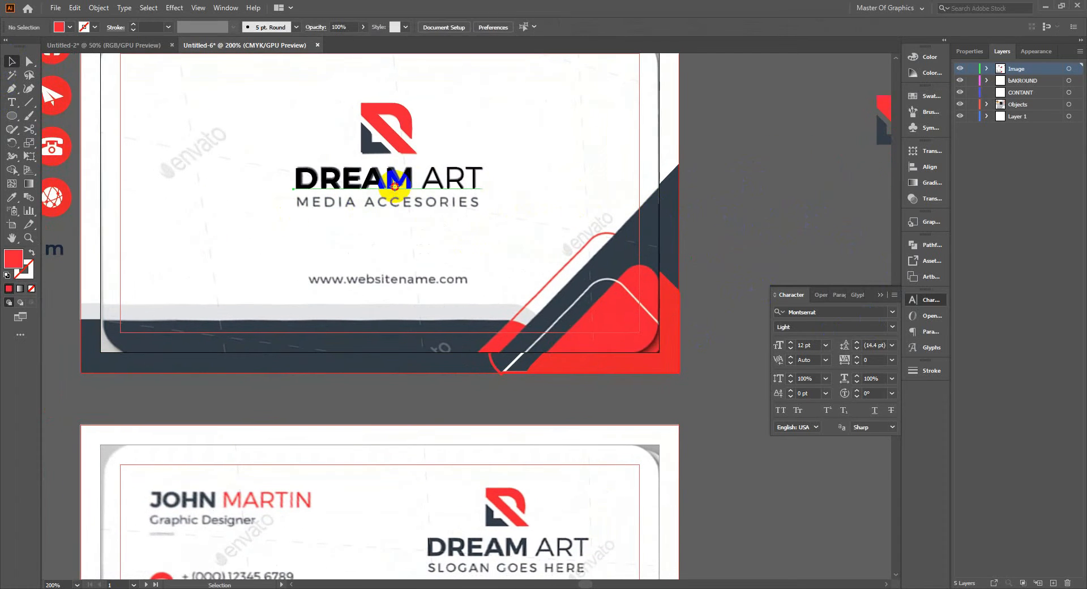
drag(396, 178, 439, 213)
double_click(472, 211)
key(ctrl+a)
key(BackSpace)
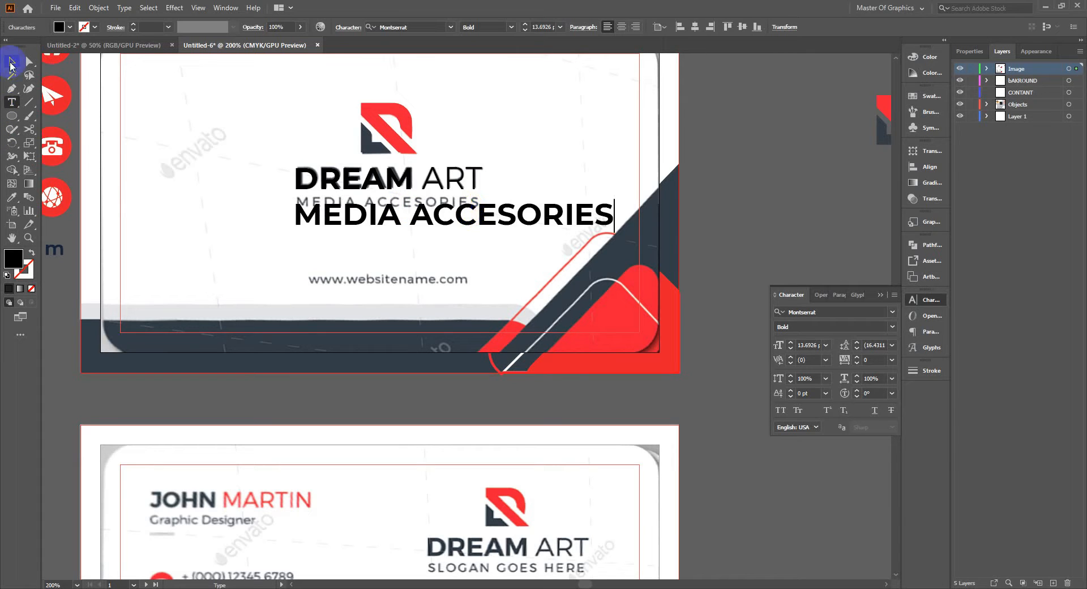
- Set MEDIA ACCESORIES to the Light style and scale it over the reference tagline to about 8.38 pt
click(10, 63)
click(892, 327)
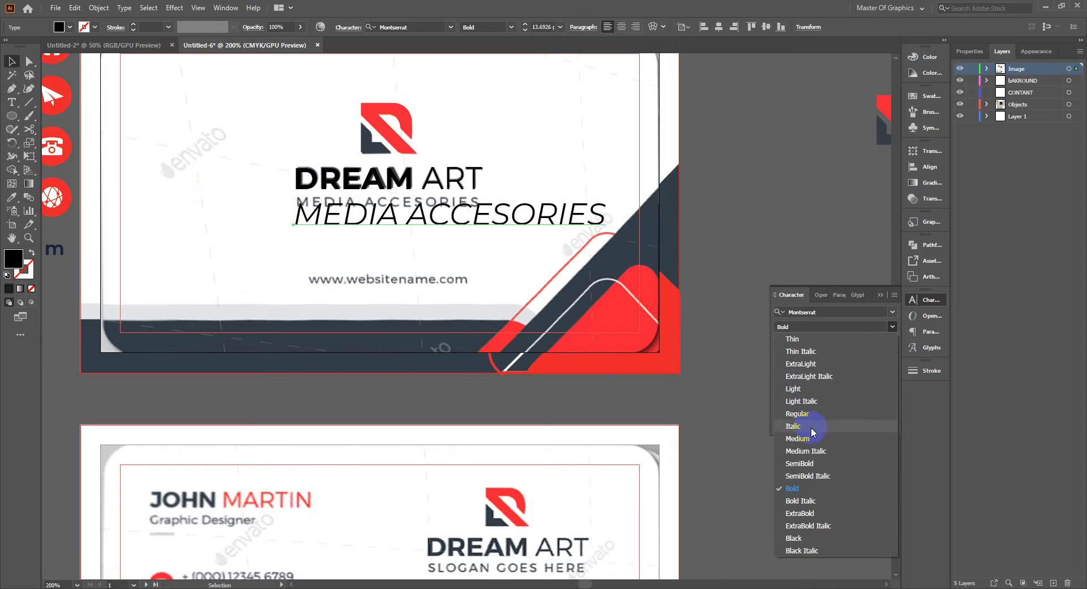
click(793, 389)
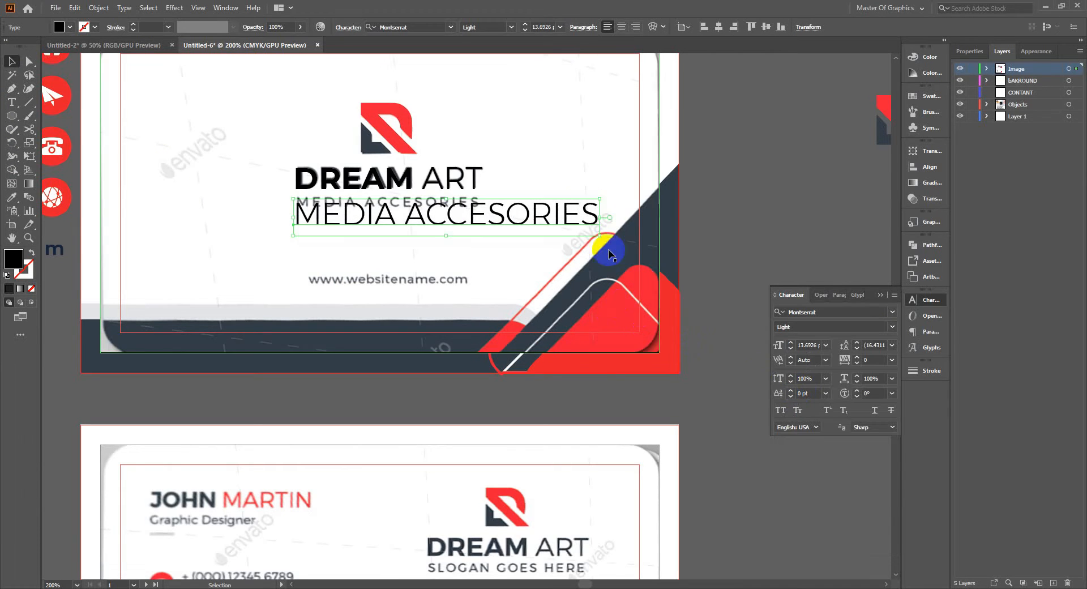
drag(601, 228, 553, 222)
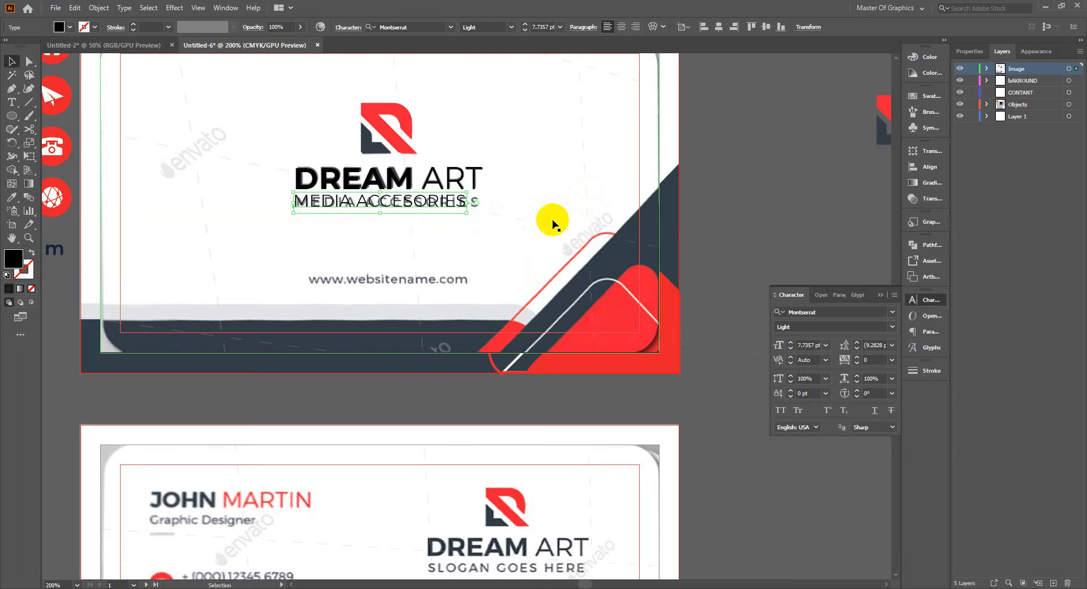
drag(475, 216, 481, 208)
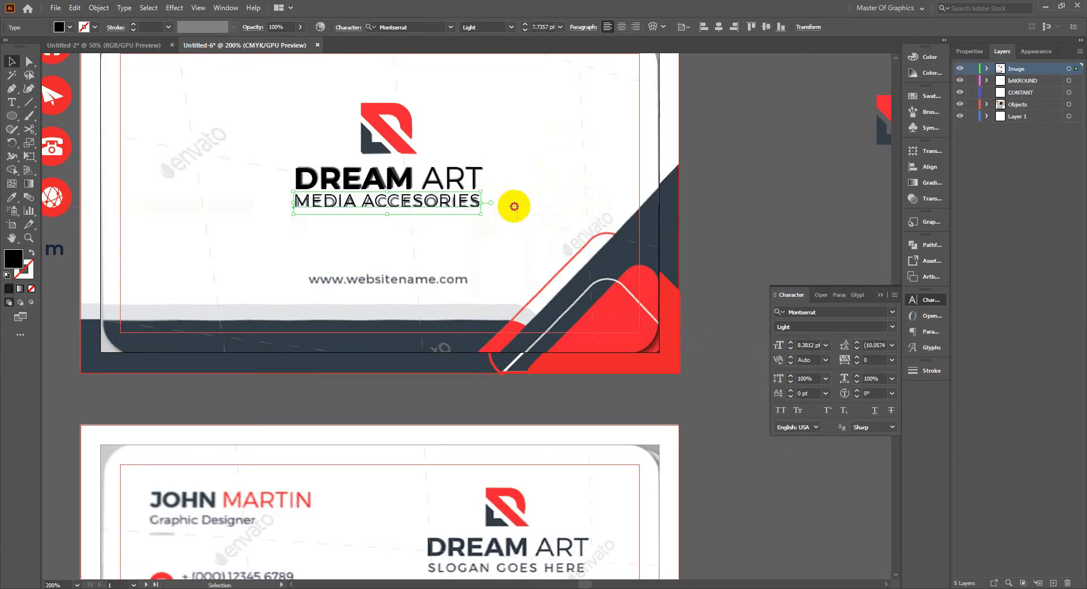
click(445, 217)
click(447, 205)
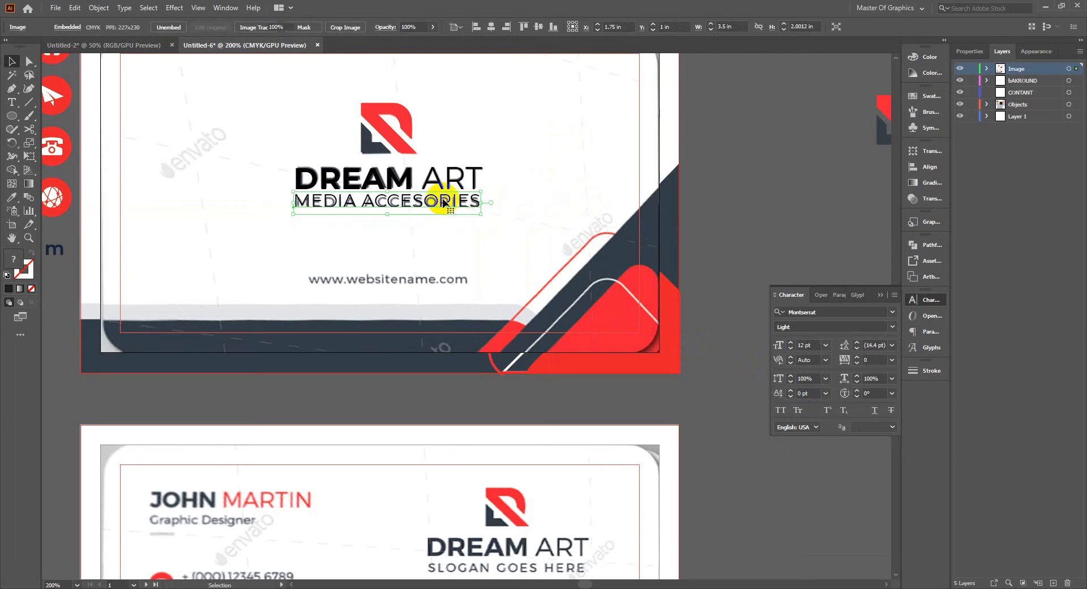
- Set the MEDIA ACCESORIES text size to 6 pt and nudge its start into line with the reference tagline
click(791, 349)
click(791, 349)
click(791, 350)
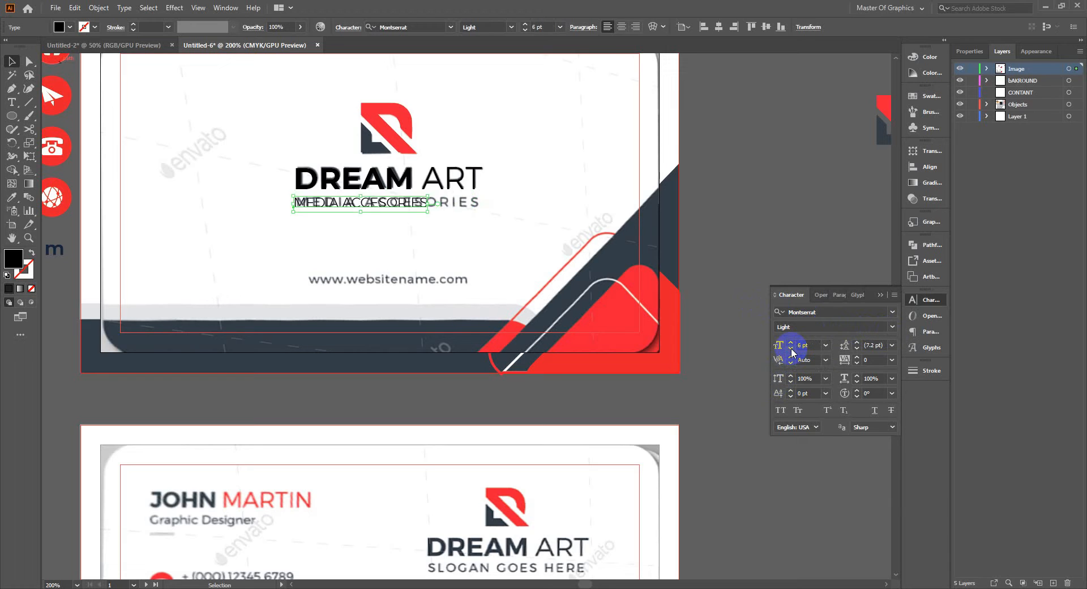
key(Right)
key(Right)
key(Right)
key(Right)
key(Right)
key(Left)
key(Left)
key(Left)
key(Left)
key(Left)
key(Left)
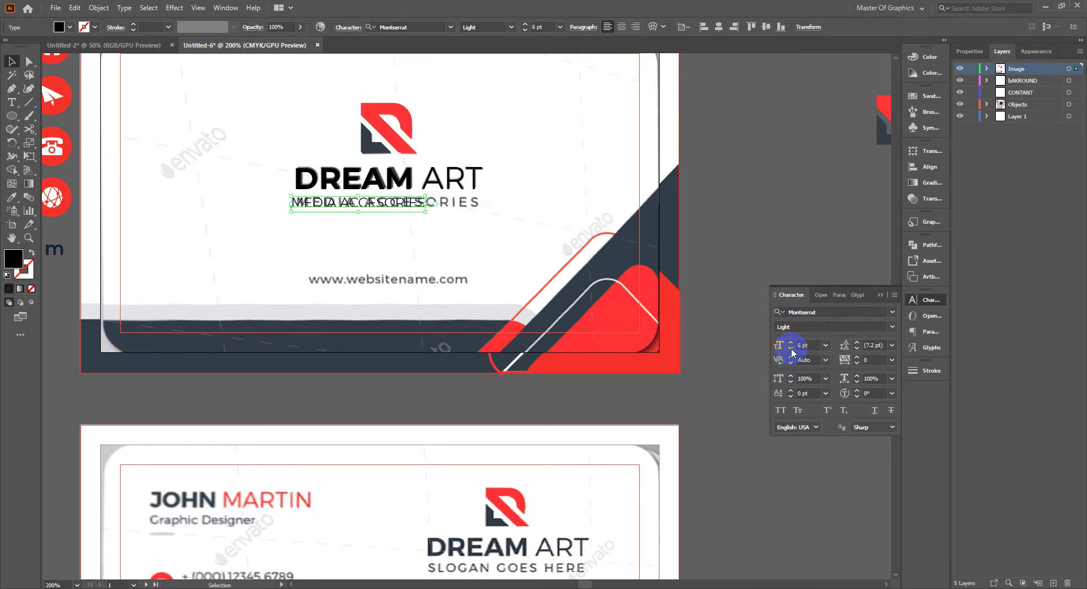
key(Right)
key(Right)
key(shift+Right)
key(shift+Right)
key(shift+Right)
key(shift+Left)
key(shift+Left)
key(shift+Left)
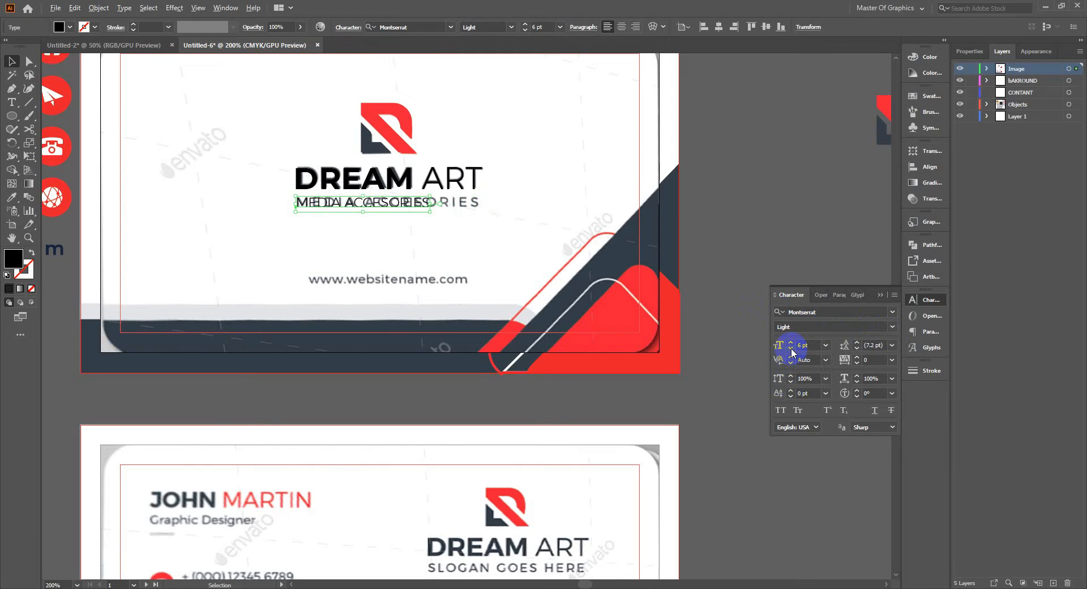
- Widen the MEDIA ACCESORIES tracking to 240 to match the reference tagline's width
key(alt+Right)
key(alt+Right)
key(alt+Right)
key(alt+Right)
key(alt+Right)
key(alt+Right)
key(alt+Right)
key(alt+Right)
key(alt+Right)
key(alt+Right)
key(alt+Right)
key(alt+Right)
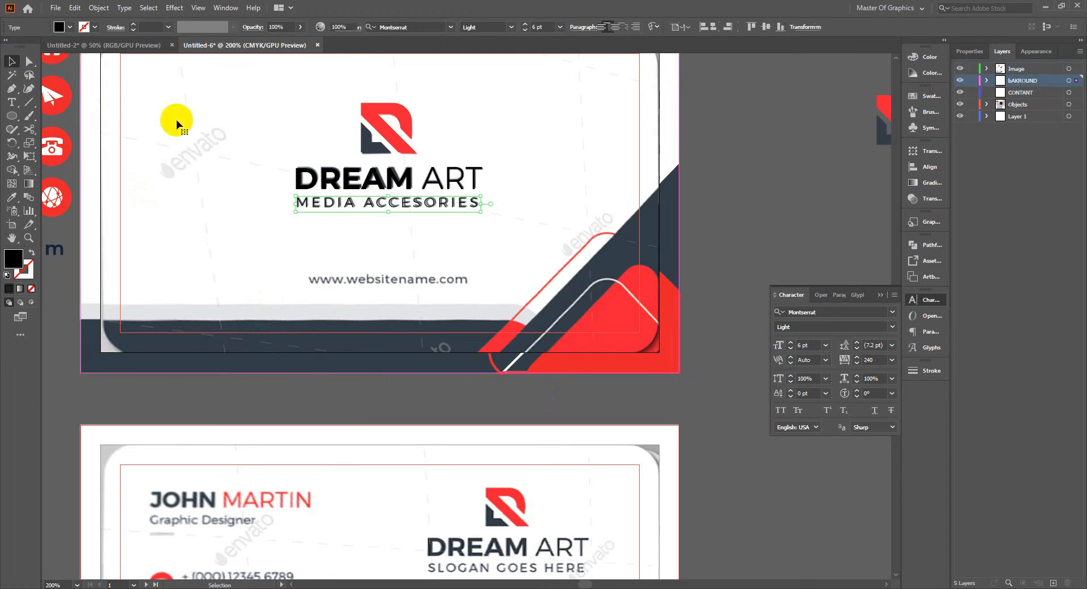
drag(348, 204, 357, 284)
double_click(473, 289)
key(ctrl+a)
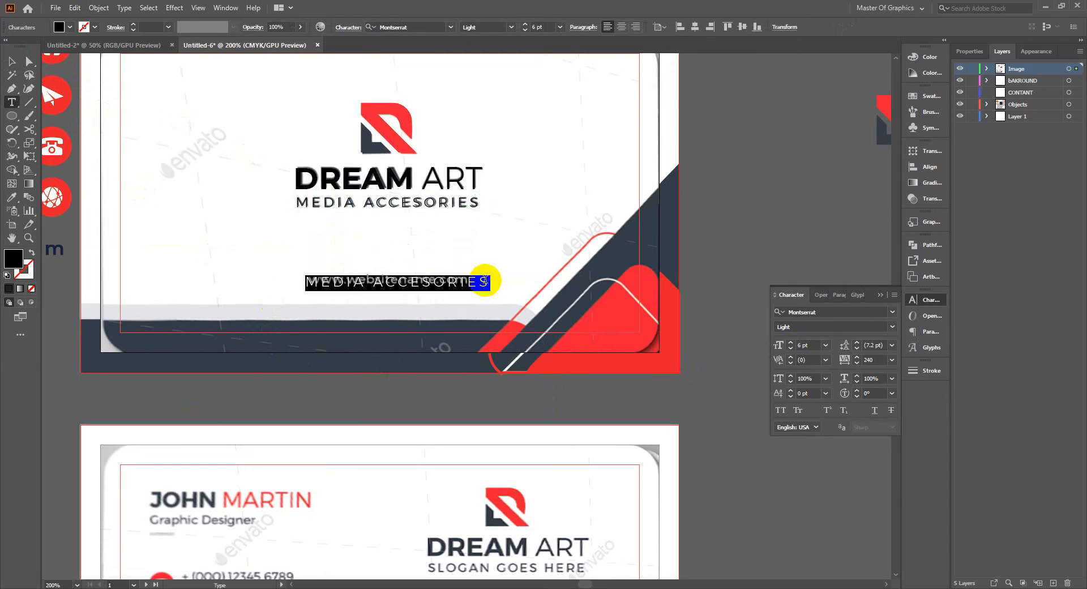
key(BackSpace)
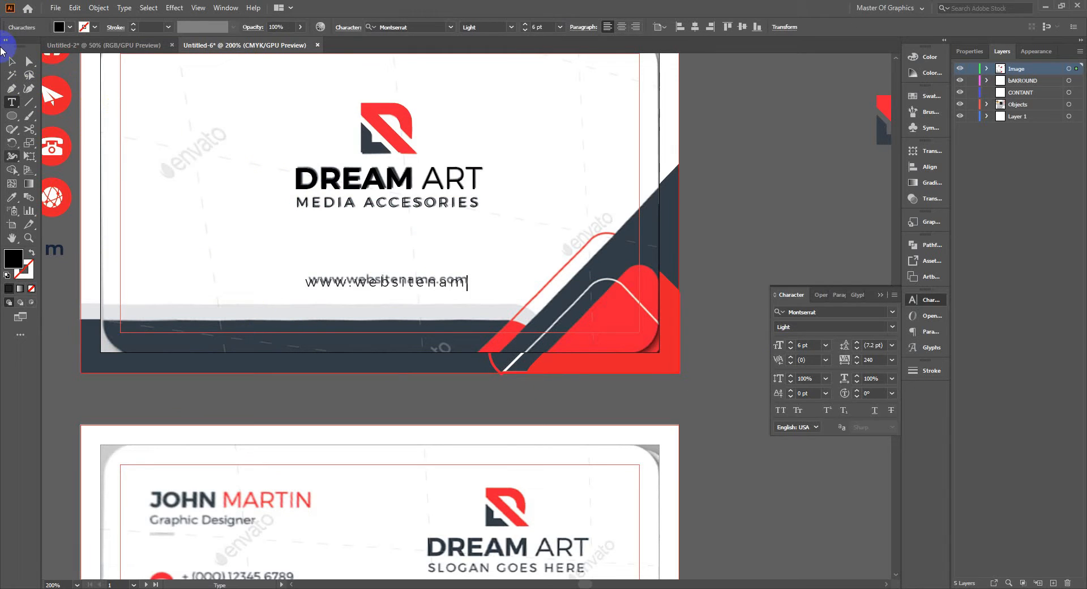
text(m)
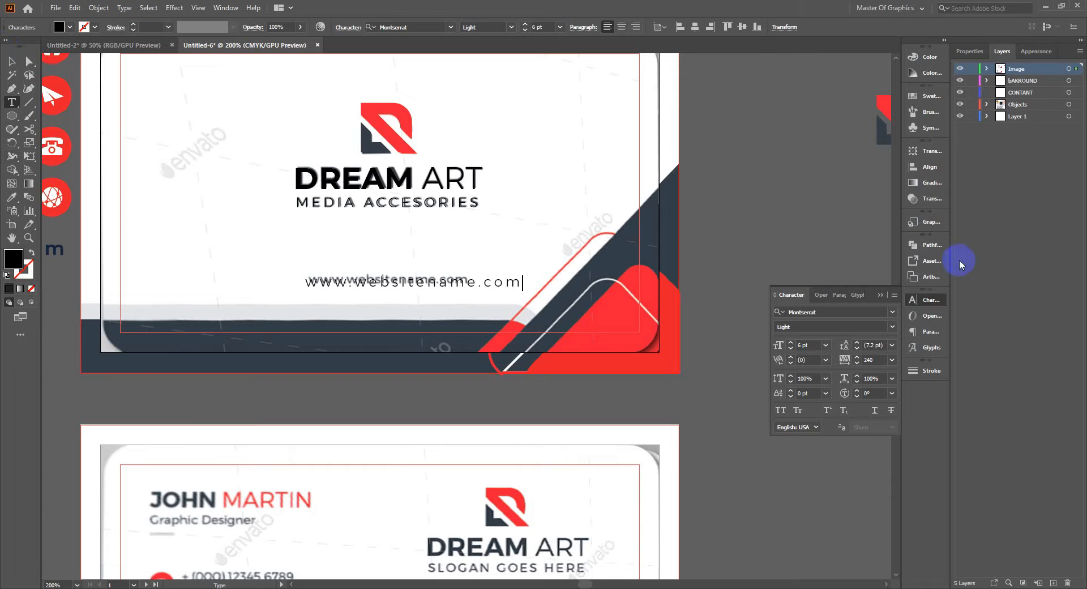
- Reset the website text's tracking to 0, line its start up with the reference line, and widen the tracking to 20
click(895, 294)
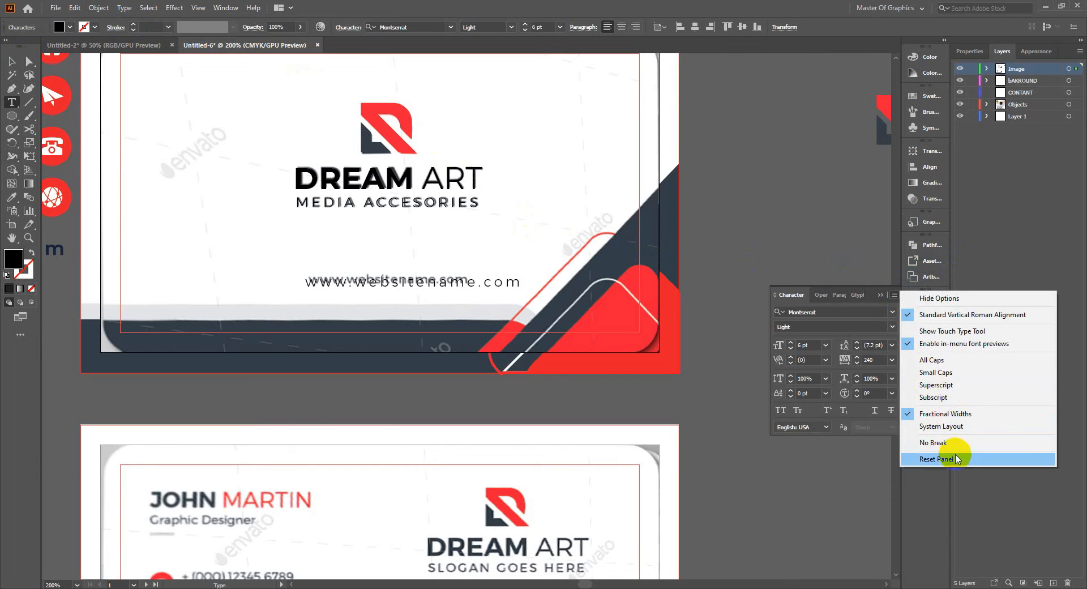
click(852, 335)
click(892, 360)
click(913, 450)
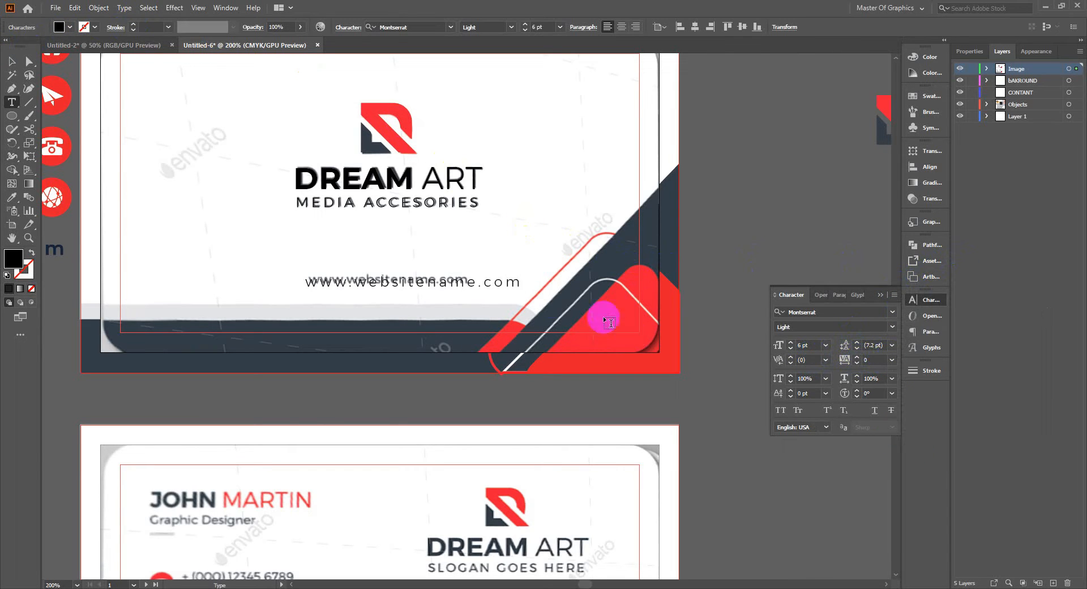
click(12, 61)
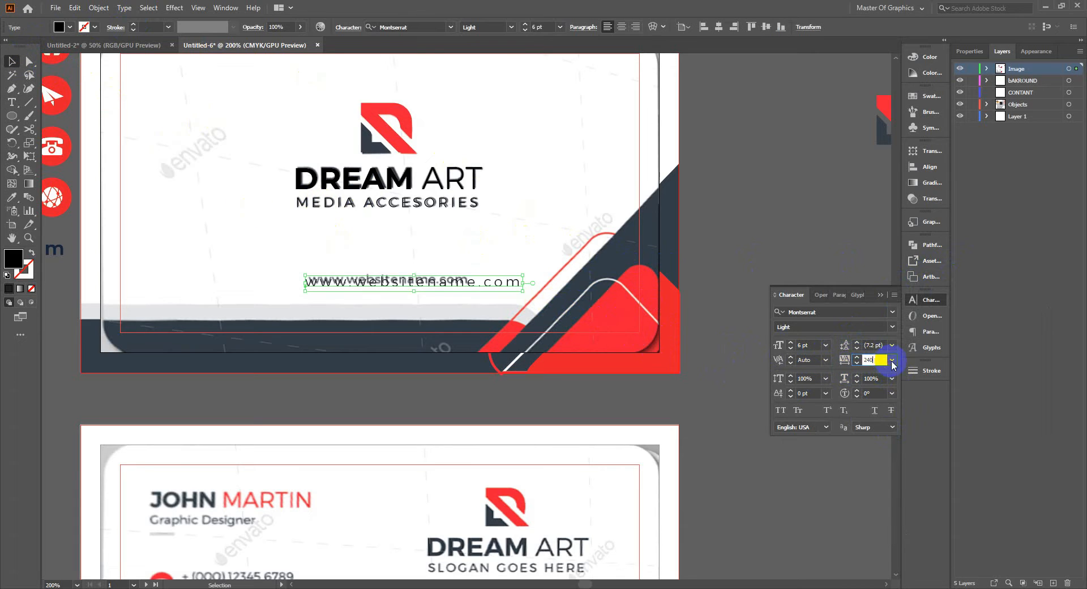
drag(398, 281, 401, 278)
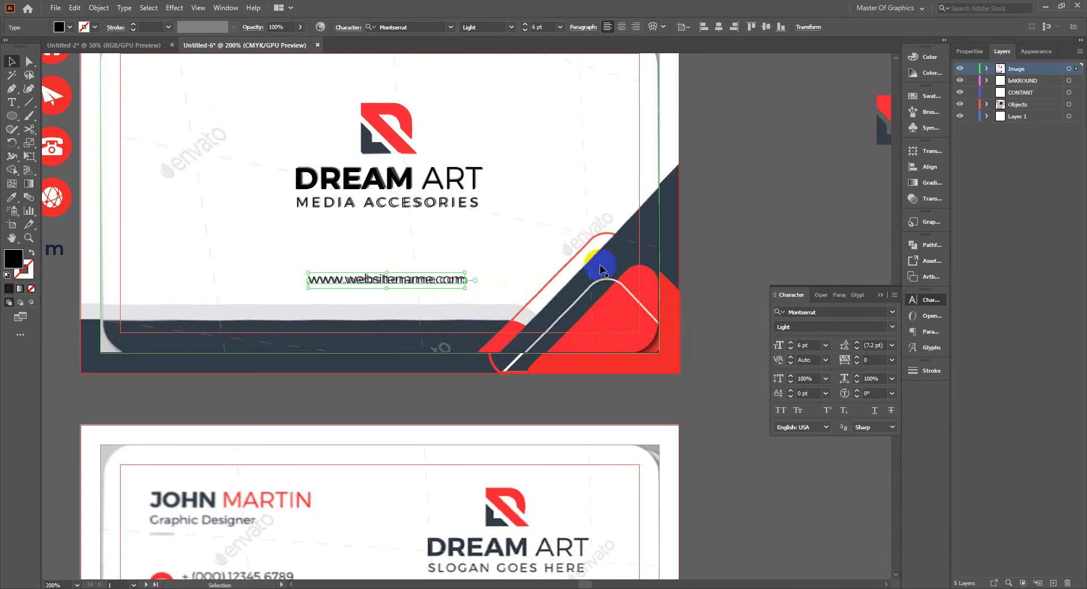
key(alt+Right)
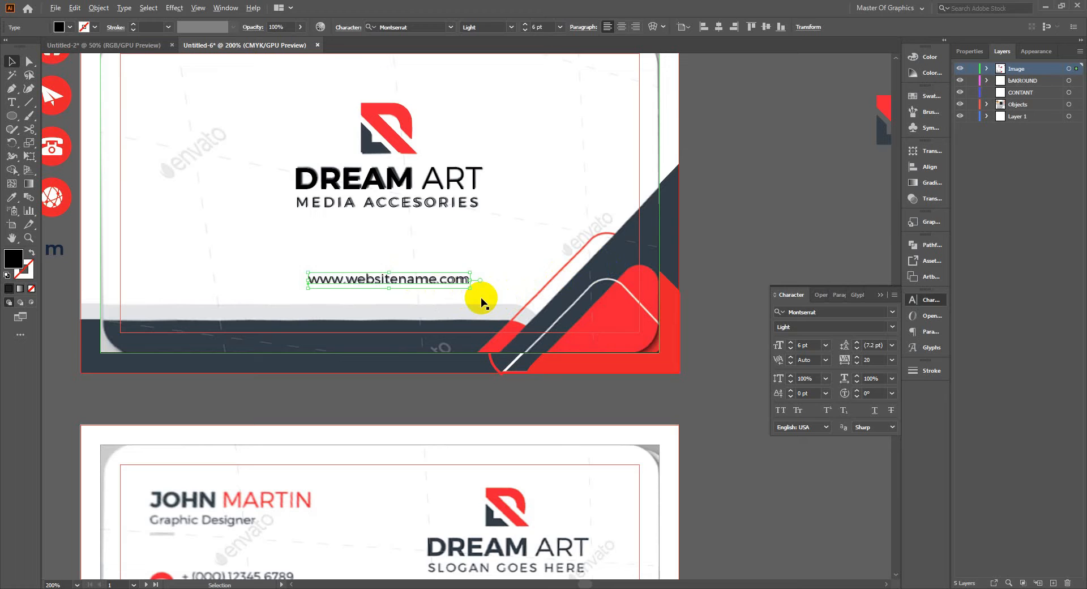
- Move the spare red and navy logo from beside the front card down beside the back card
click(808, 238)
key(super)
key(super)
drag(590, 362, 674, 194)
drag(629, 378, 632, 250)
drag(486, 290, 477, 397)
scroll(535, 266, down, 1)
scroll(515, 286, down, 1)
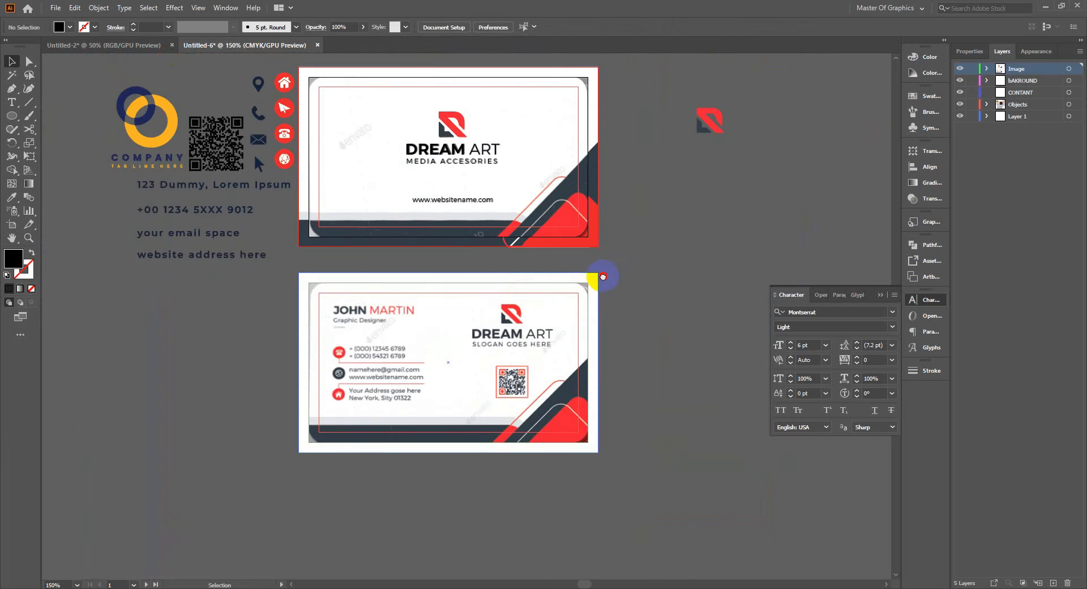
drag(600, 277, 570, 304)
scroll(614, 240, up, 1)
drag(575, 192, 624, 219)
drag(758, 131, 652, 398)
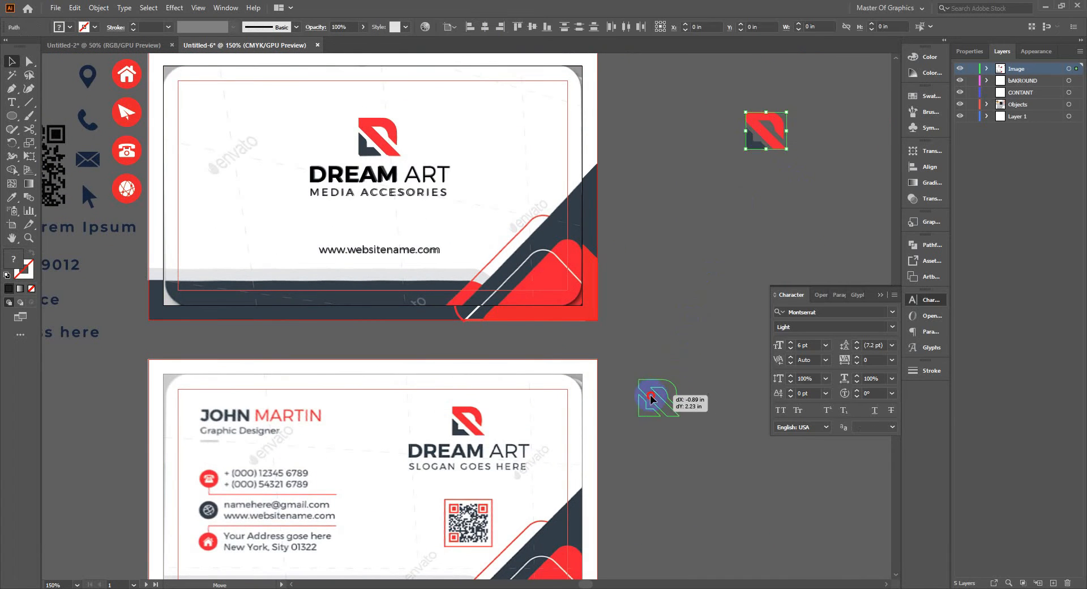
- Delete the reference image from the front card
click(644, 259)
drag(644, 260, 790, 193)
click(546, 215)
key(Delete)
- Select all the front card's background shapes and copy them straight down onto the back card
drag(454, 273, 509, 208)
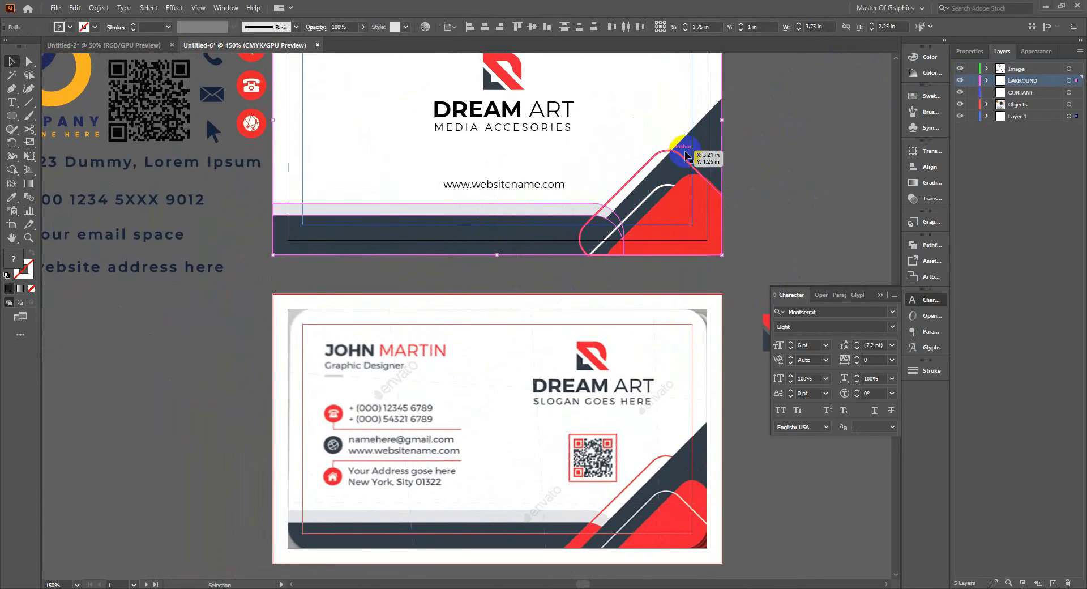
drag(745, 161, 626, 250)
drag(379, 281, 438, 218)
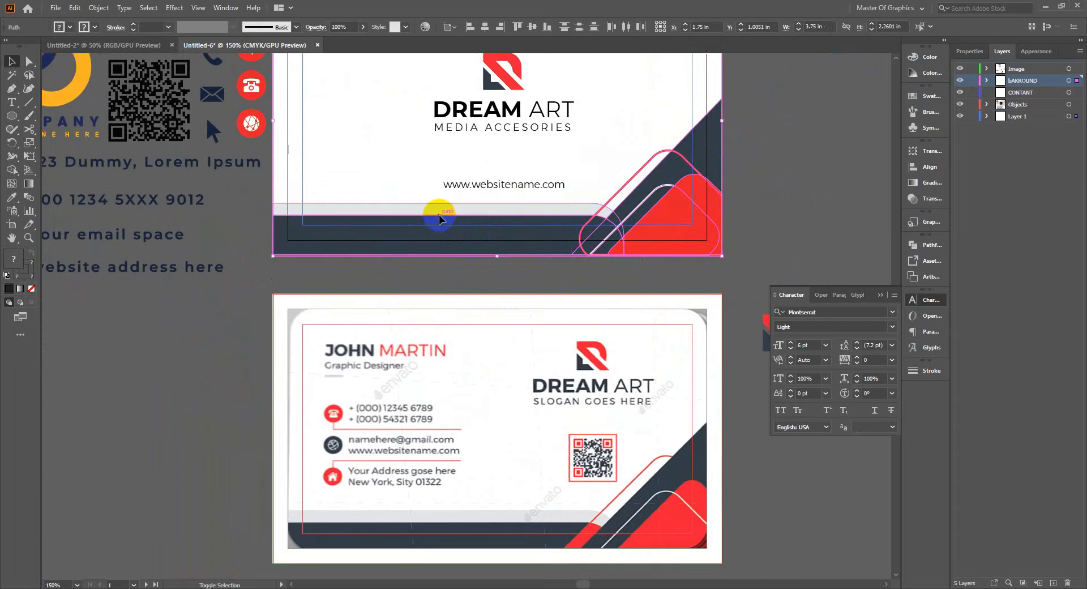
scroll(662, 283, down, 1)
key(super)
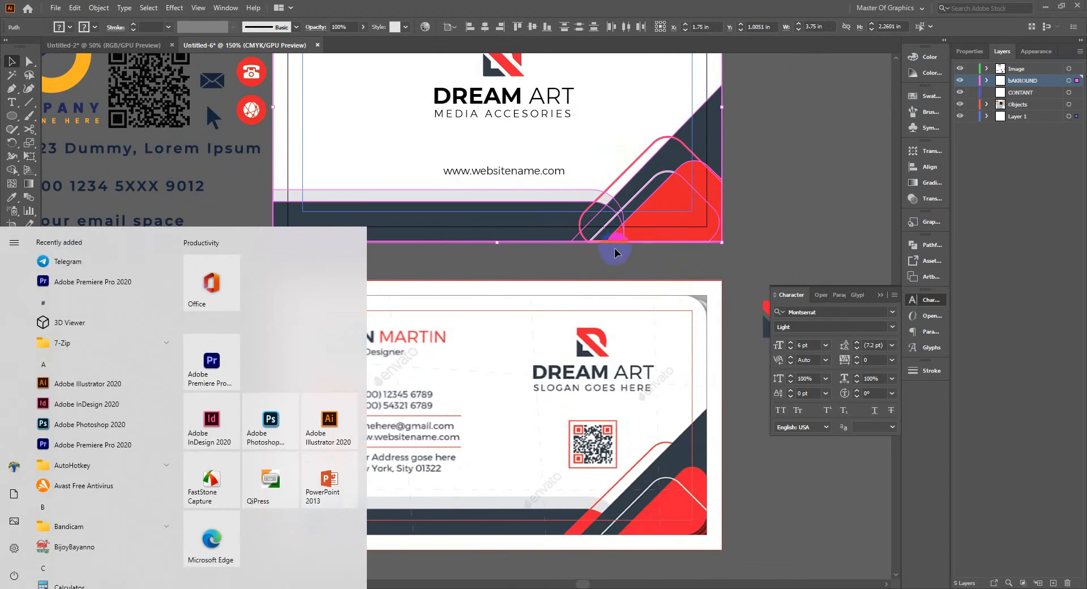
key(super)
drag(651, 202, 650, 507)
drag(757, 287, 684, 208)
click(699, 255)
click(683, 335)
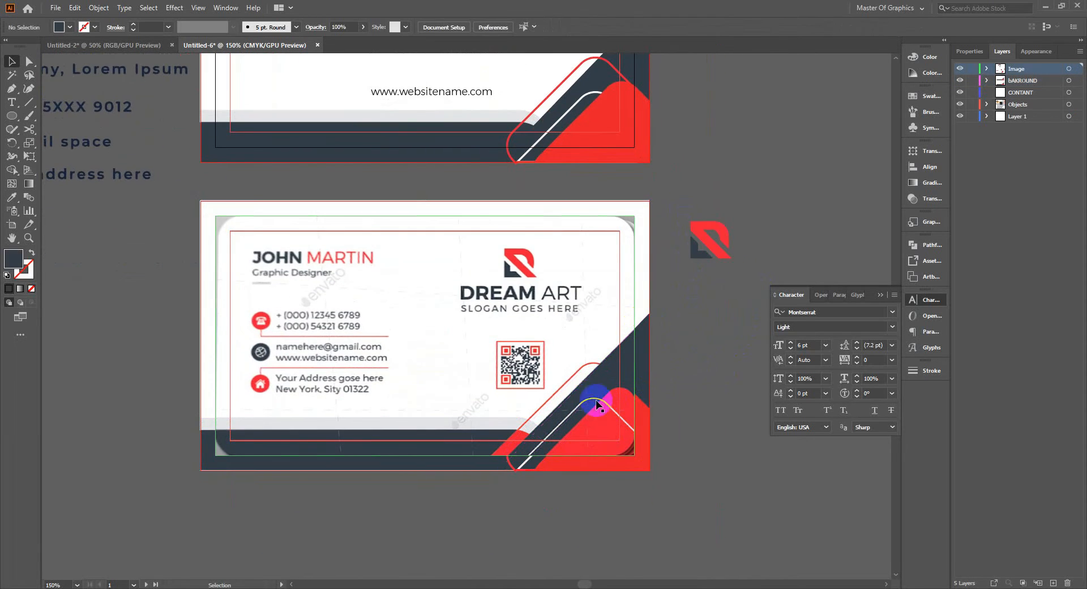
click(579, 367)
click(666, 365)
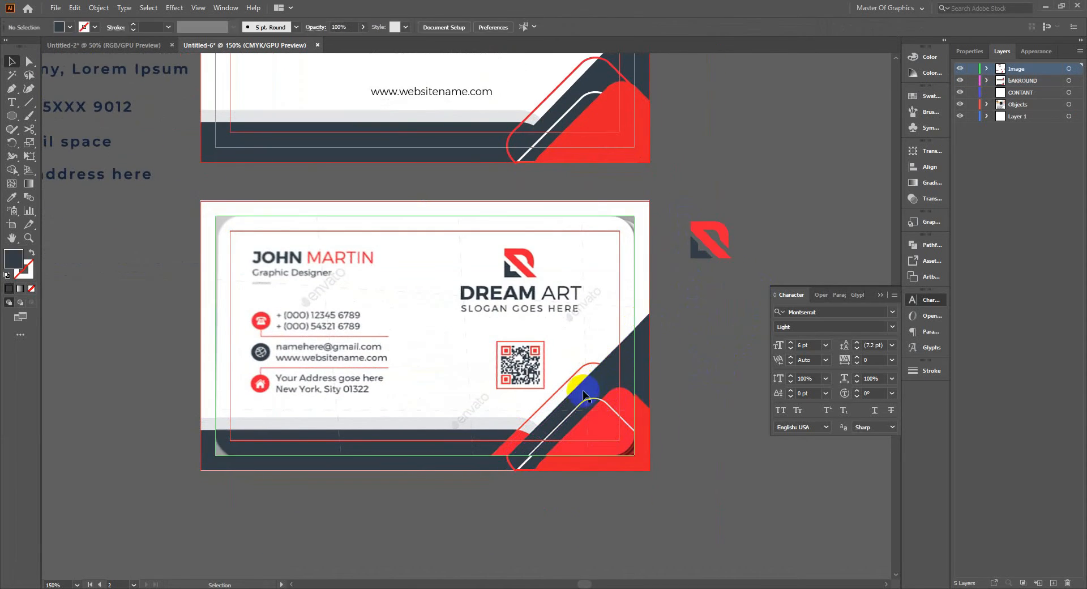
click(572, 411)
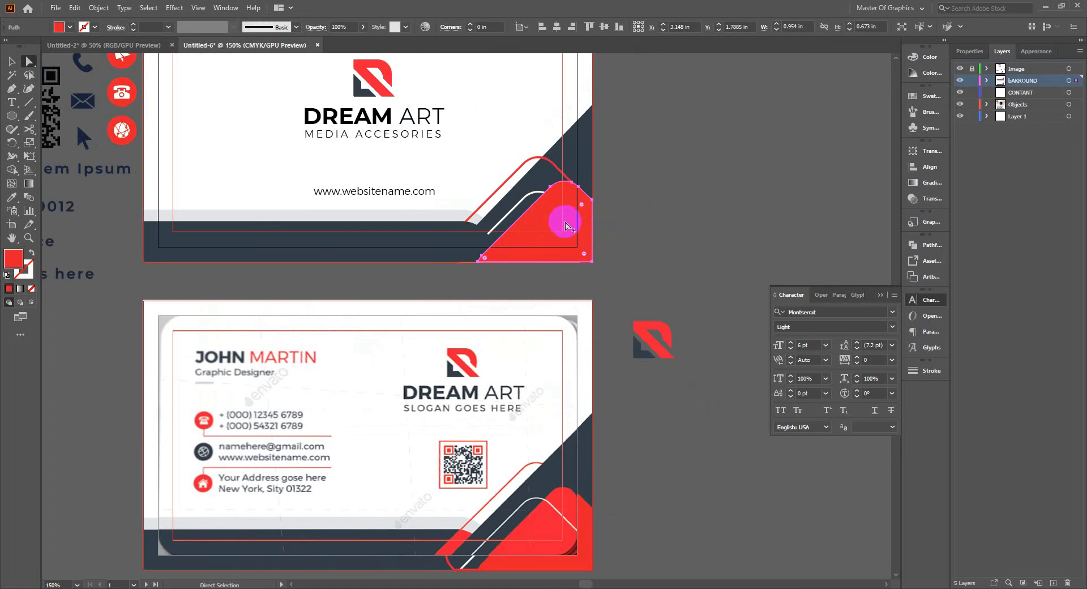
- Duplicate the front card's red corner shape down and left over the dark strip's rounded end, and send the copy backward twice
drag(561, 226, 457, 253)
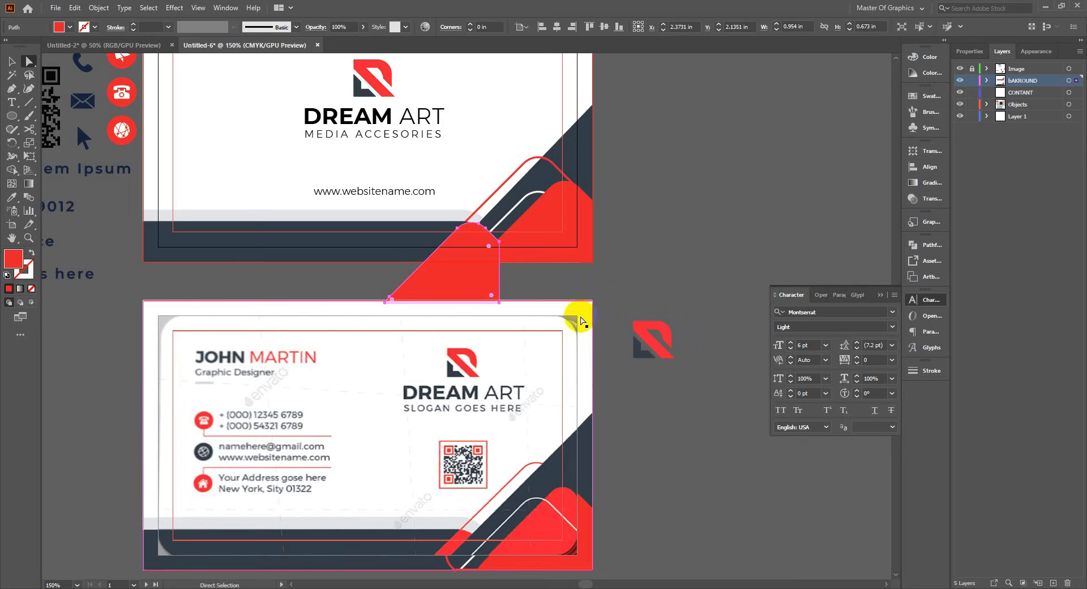
click(529, 293)
click(485, 251)
right_click(486, 251)
mouse_move(544, 440)
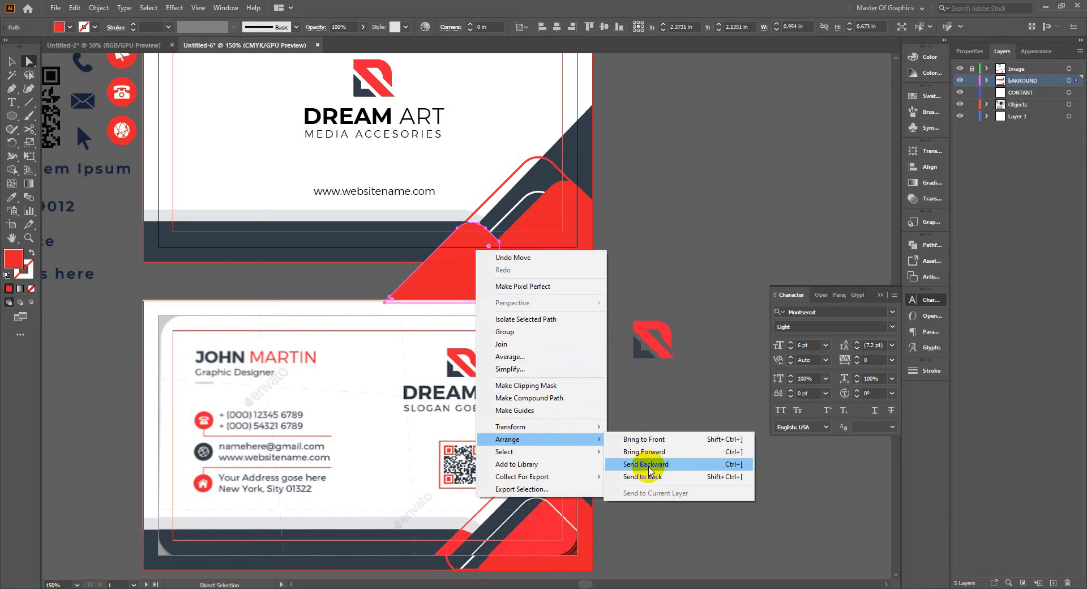
click(649, 468)
right_click(481, 271)
mouse_move(589, 460)
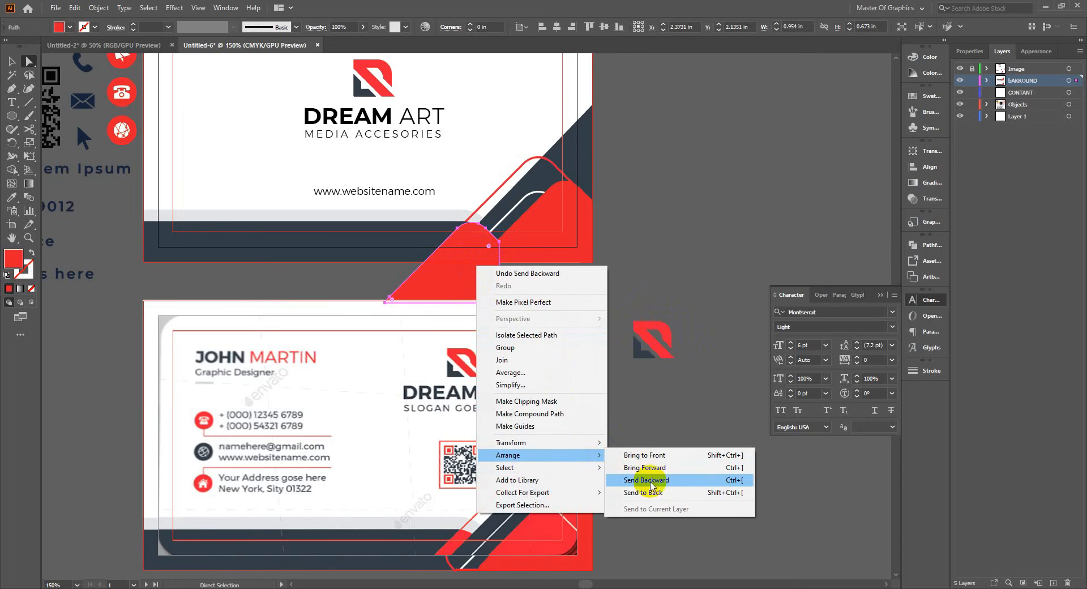
click(643, 484)
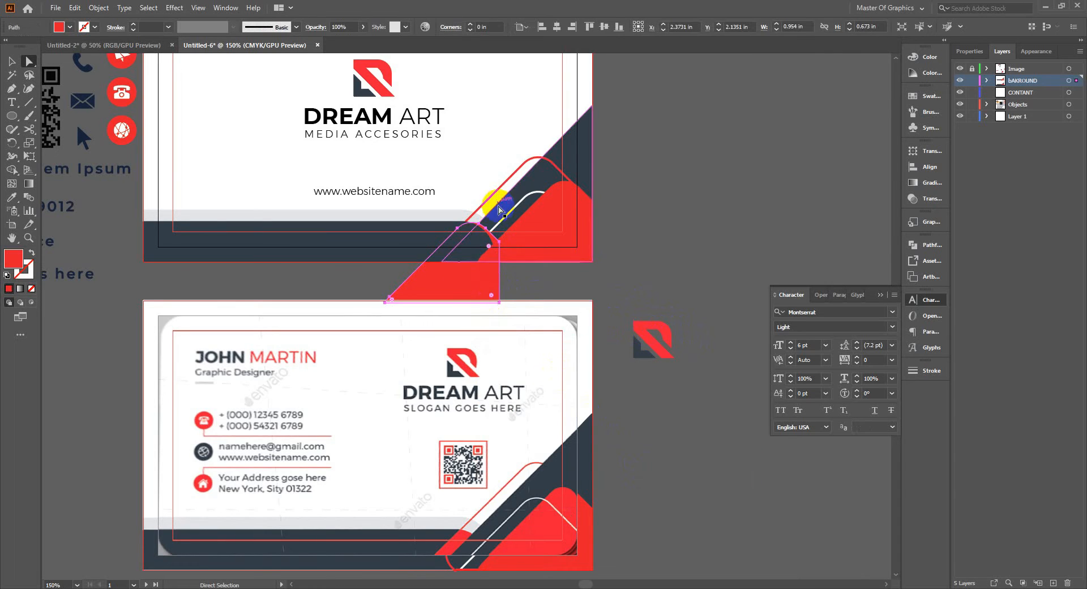
- Shift the front card's dark diagonal shape through the stacking order to layer it against the red duplicate
click(498, 213)
right_click(461, 243)
mouse_move(529, 434)
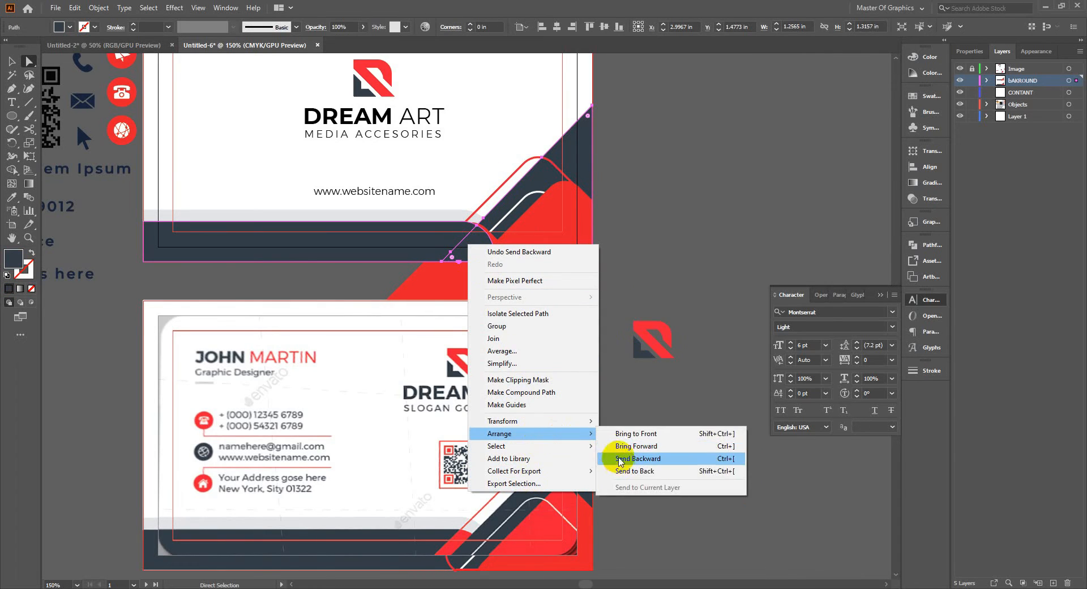
click(620, 445)
right_click(504, 212)
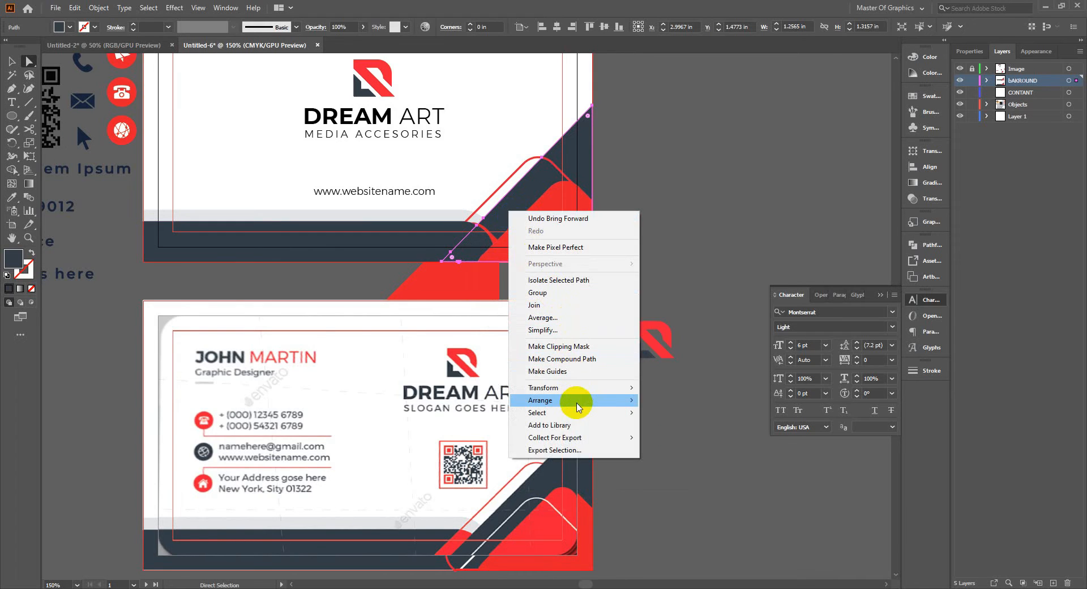
mouse_move(611, 400)
click(674, 415)
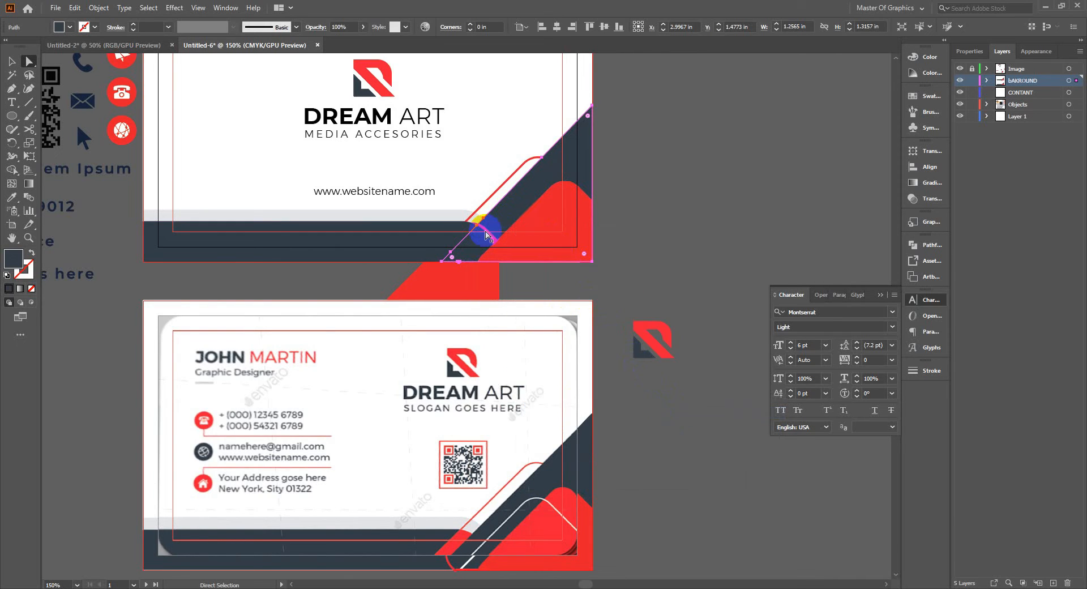
click(468, 243)
right_click(505, 214)
mouse_move(572, 403)
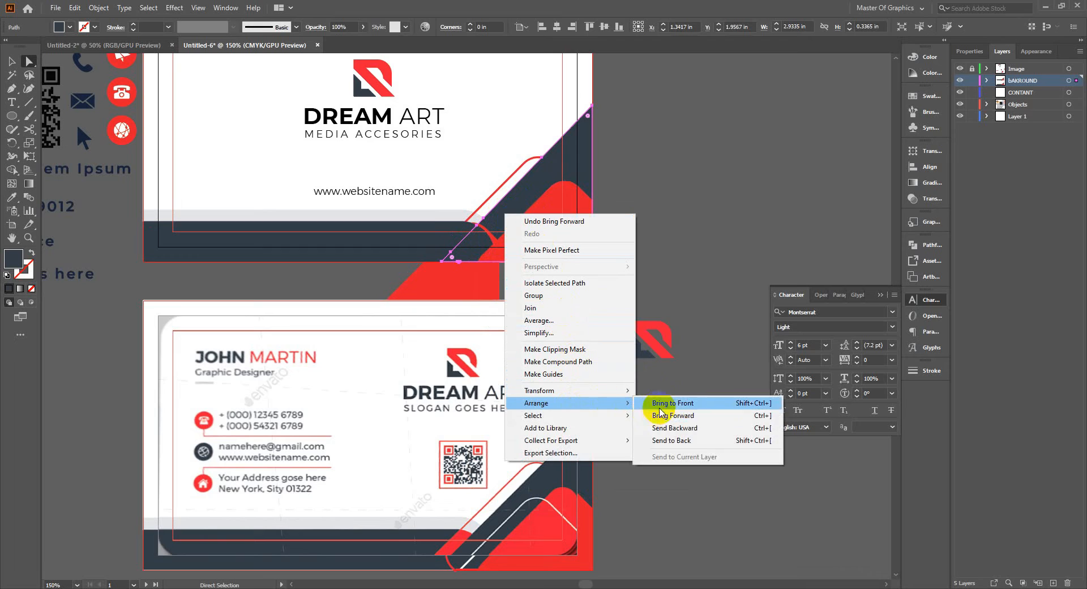
click(669, 440)
click(461, 240)
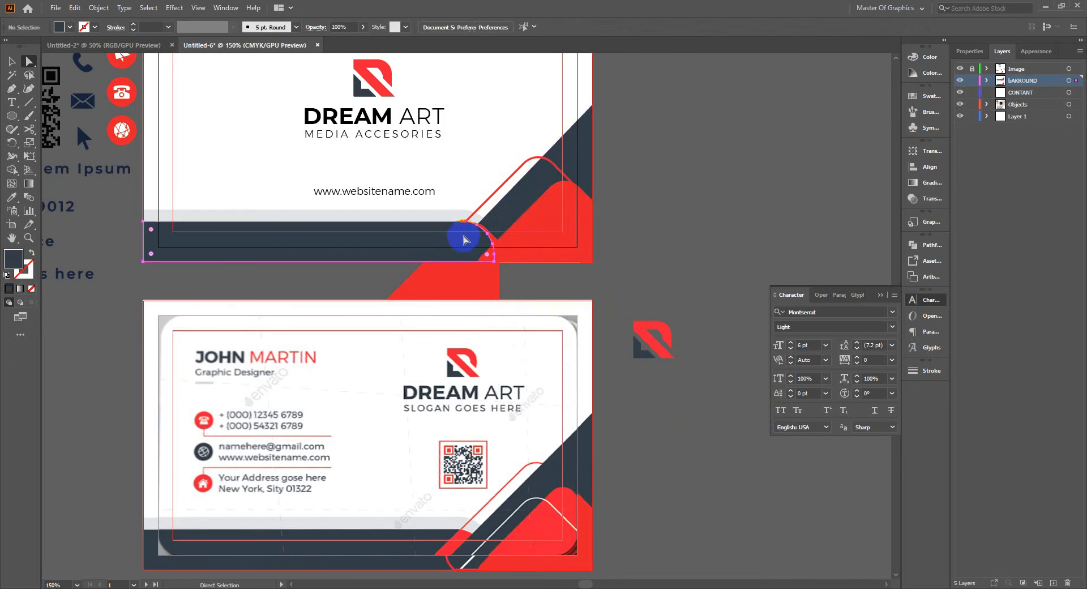
- Expand the bAKROUND layer and move the front card's dark strip path down to just above the light grey strip
click(987, 80)
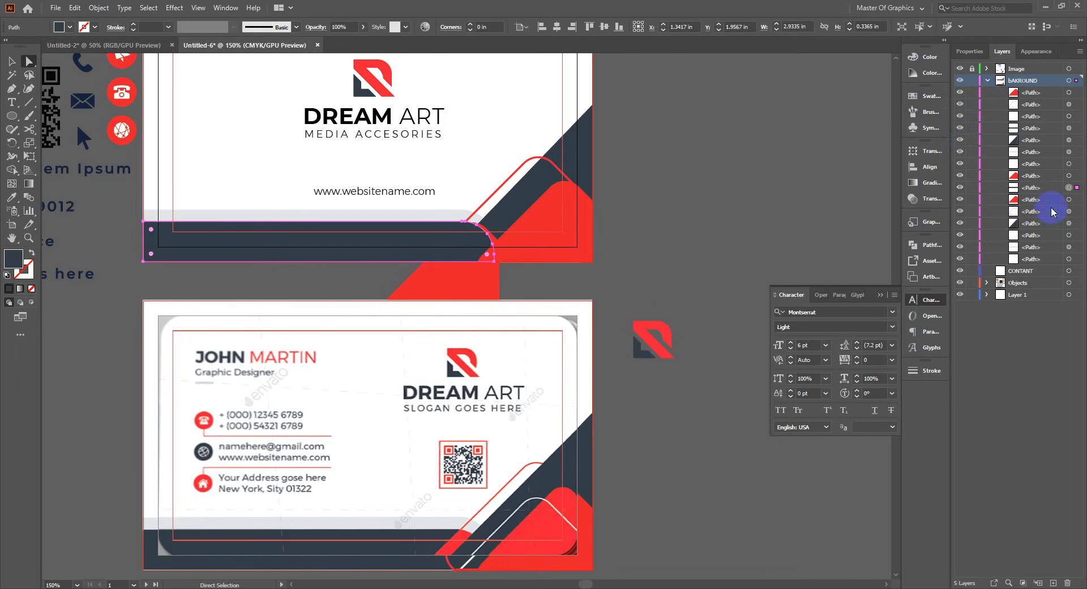
click(1037, 188)
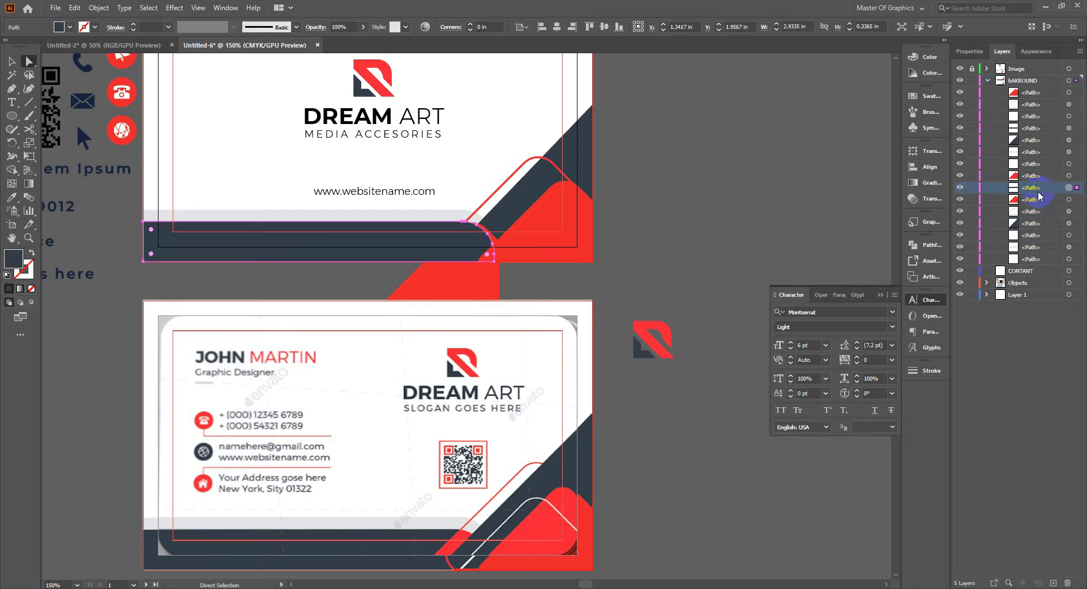
click(1031, 250)
drag(1030, 255, 1026, 241)
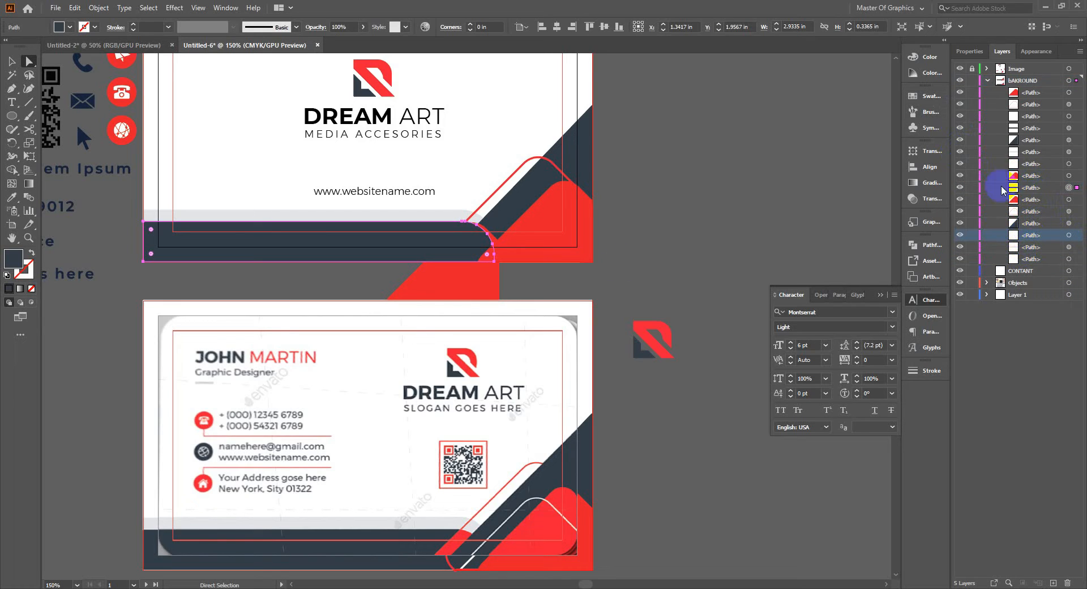
click(461, 215)
click(456, 234)
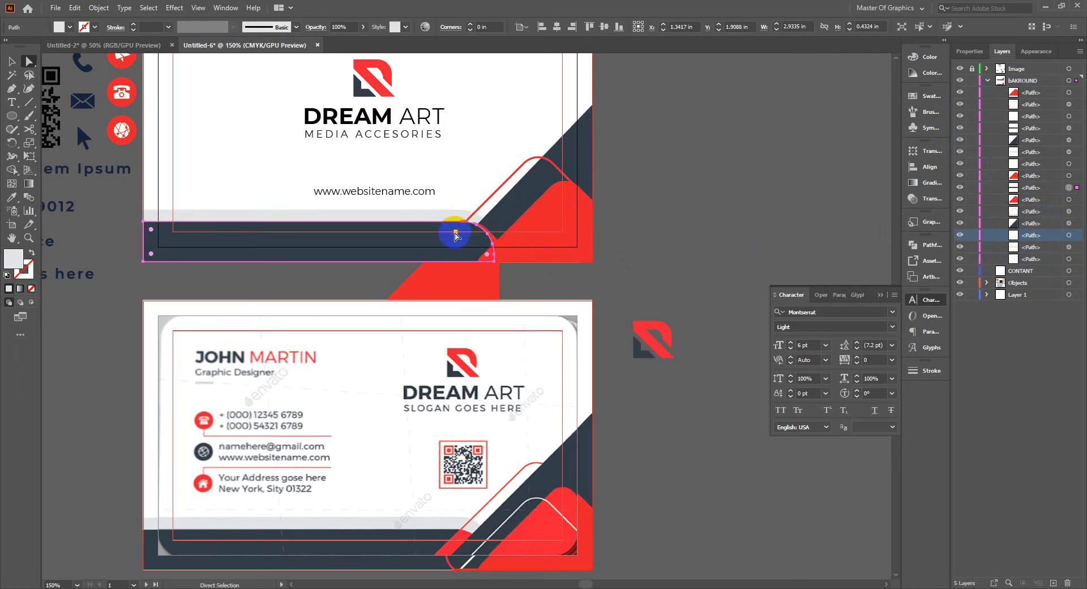
click(1032, 249)
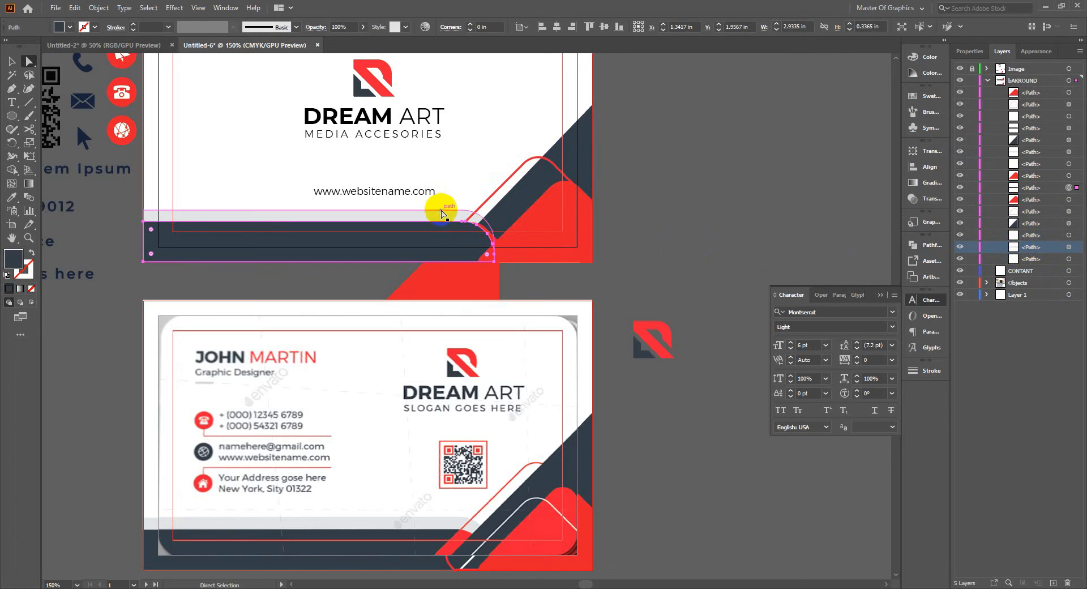
click(441, 213)
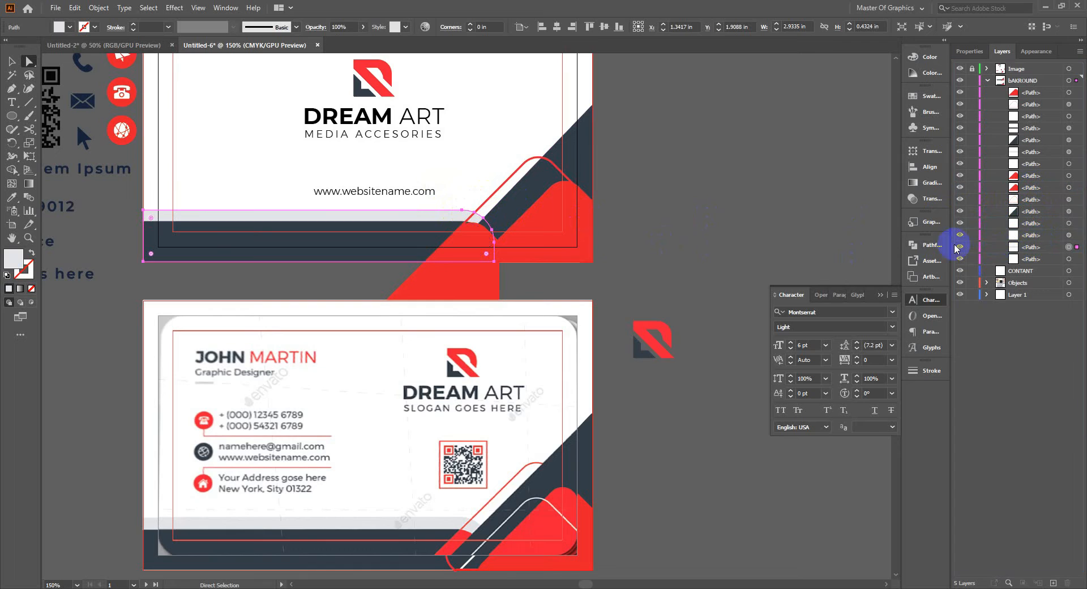
click(740, 211)
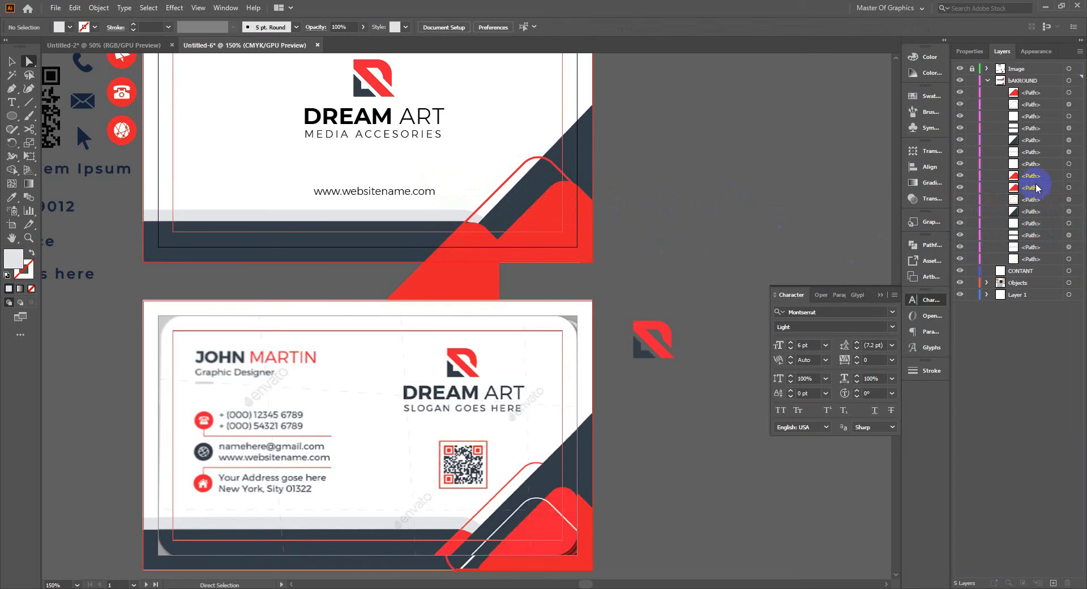
- Move the front card's red outline path below the dark diagonal and nudge the red duplicate slightly up and right
drag(1031, 199, 1031, 247)
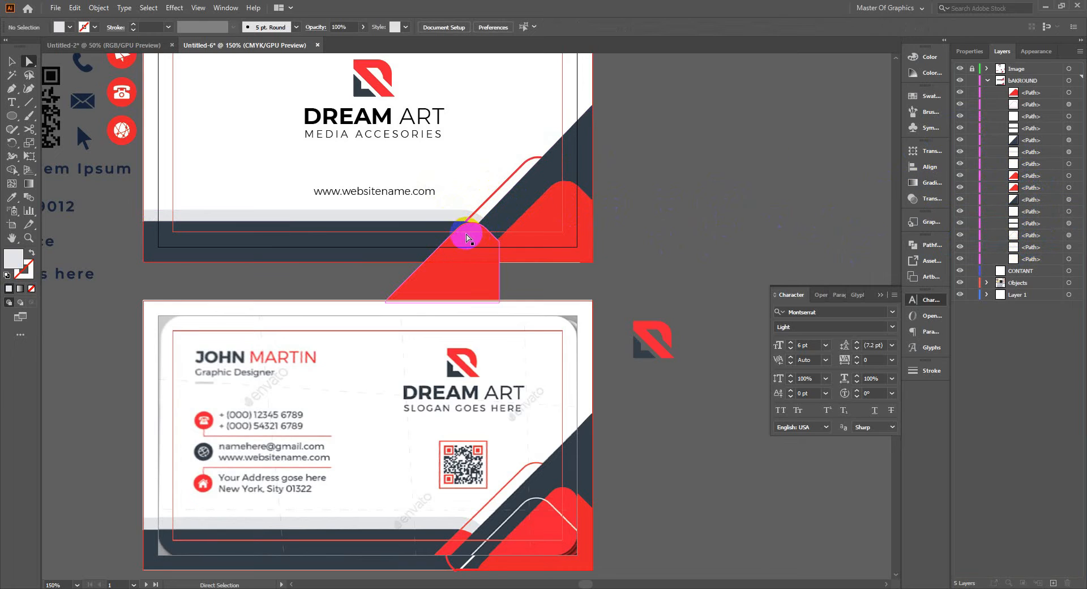
drag(468, 240, 475, 236)
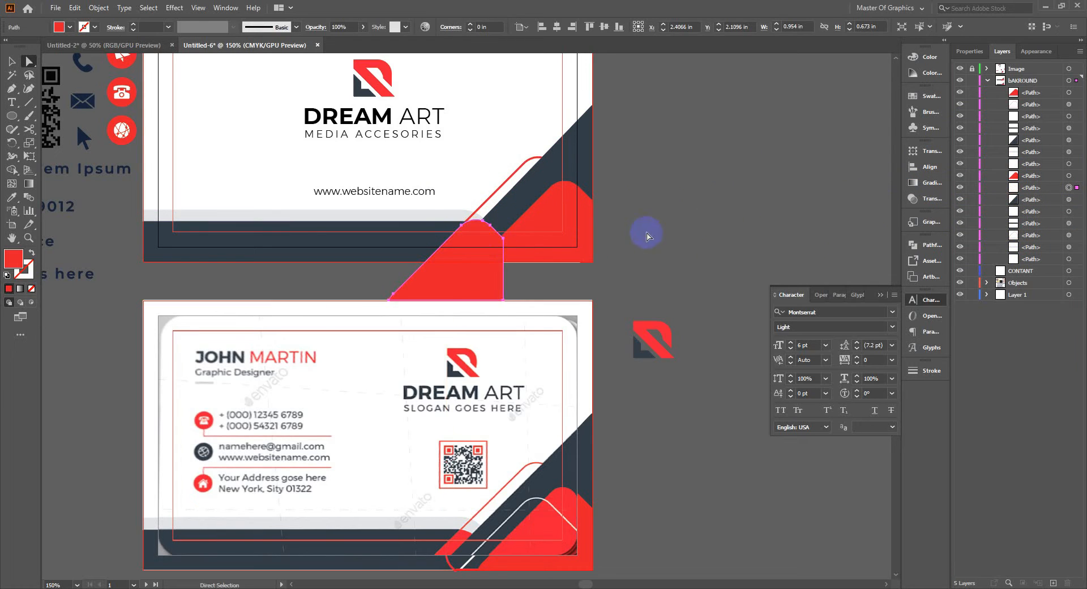
- Move the topmost red corner path in the bAKROUND layer down to just below the front card's dark diagonal path
click(517, 204)
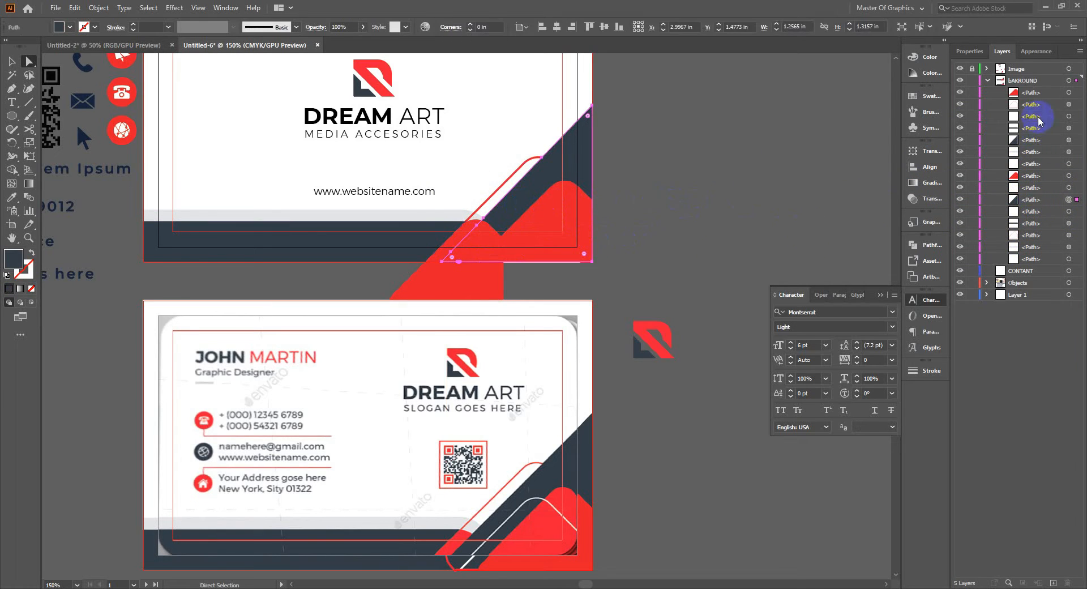
drag(1036, 94, 1046, 211)
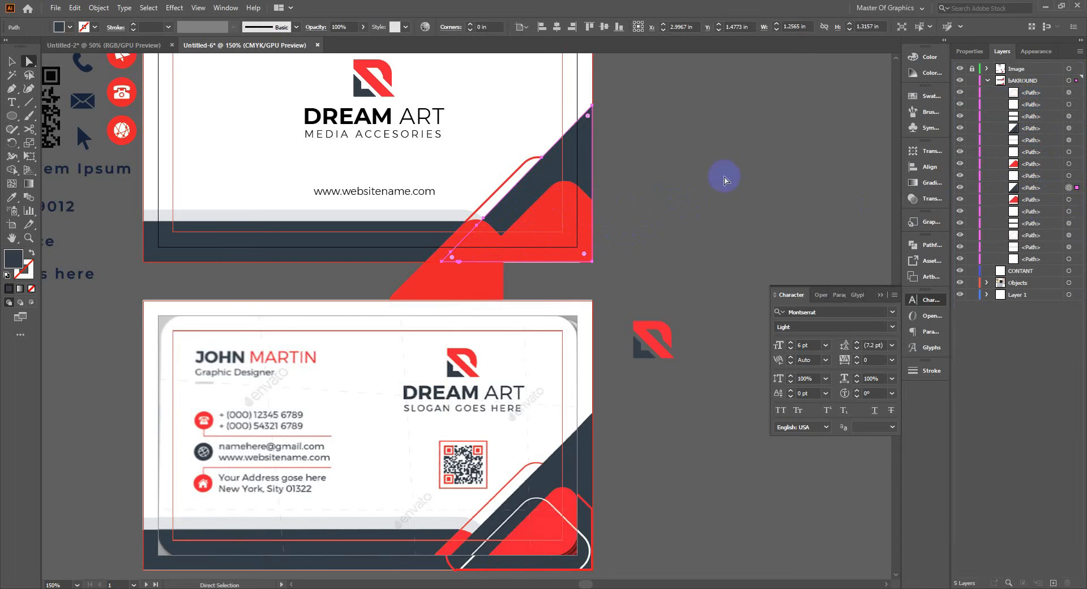
click(723, 177)
click(547, 174)
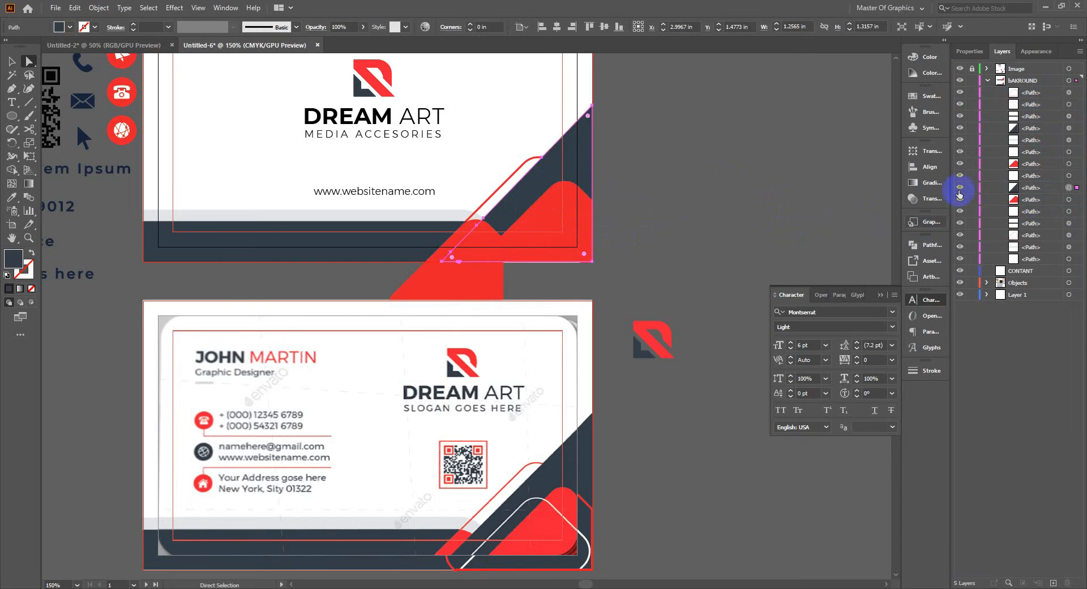
click(1018, 191)
click(685, 179)
click(562, 148)
click(843, 151)
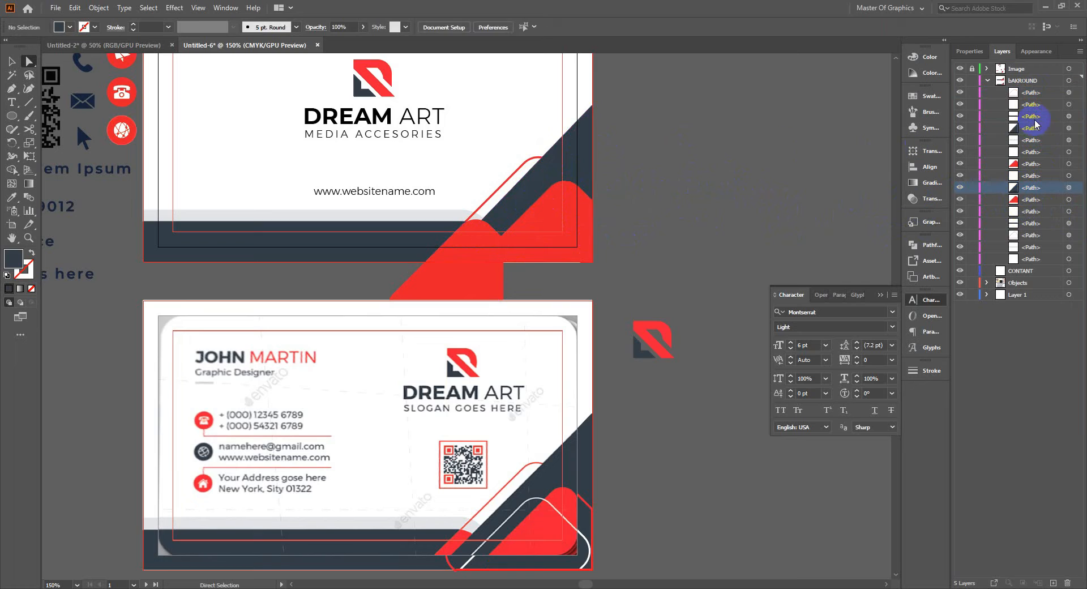
- Toggle the dark diagonal and red corner paths' visibility in the bAKROUND layer to identify the shape each one controls
click(1032, 128)
click(843, 138)
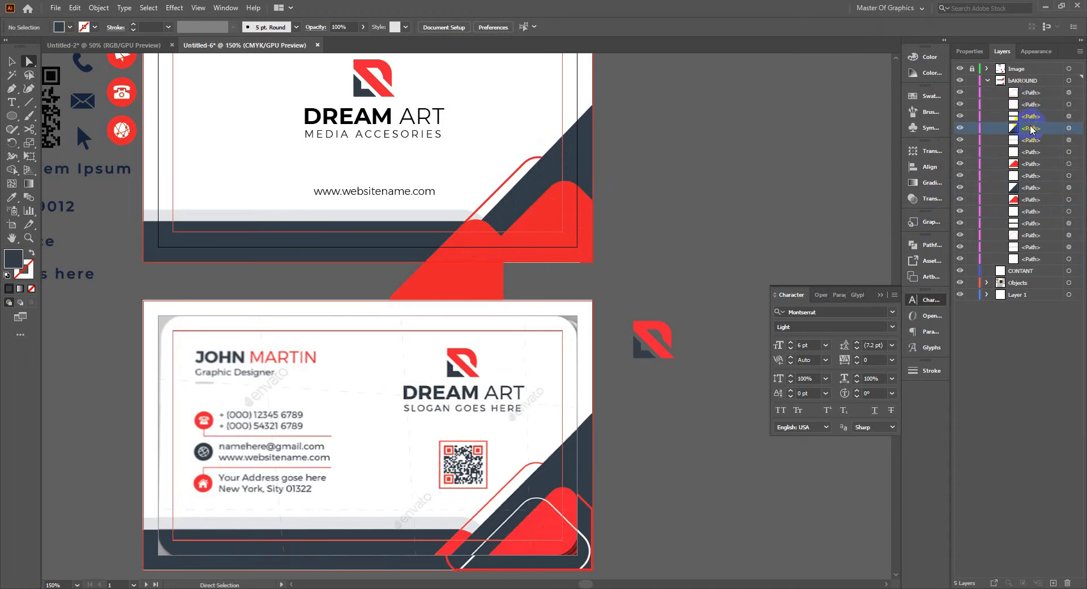
click(959, 129)
click(959, 130)
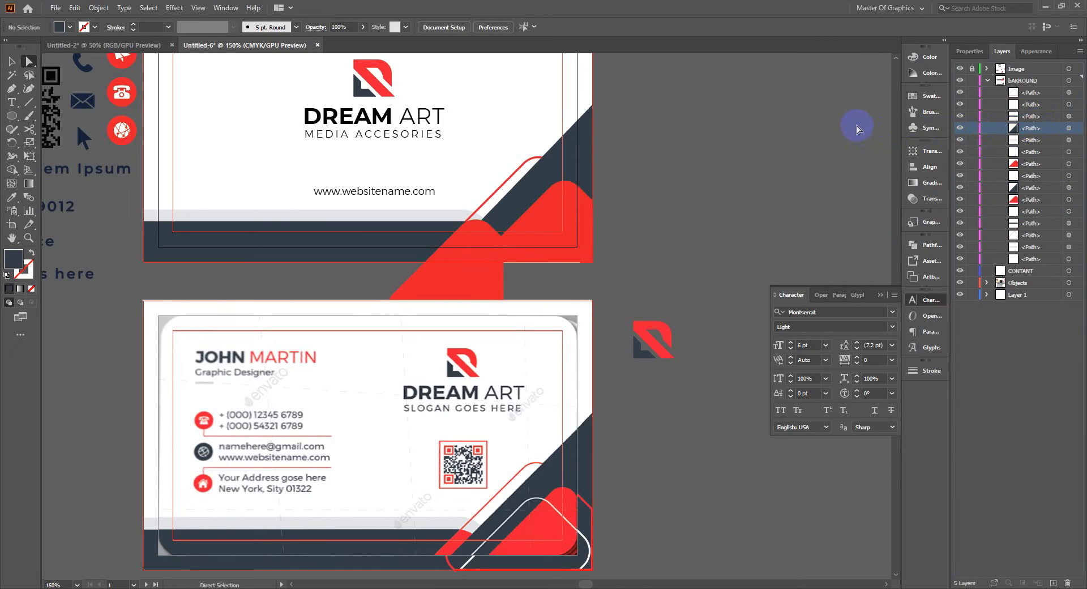
drag(1036, 193, 1002, 194)
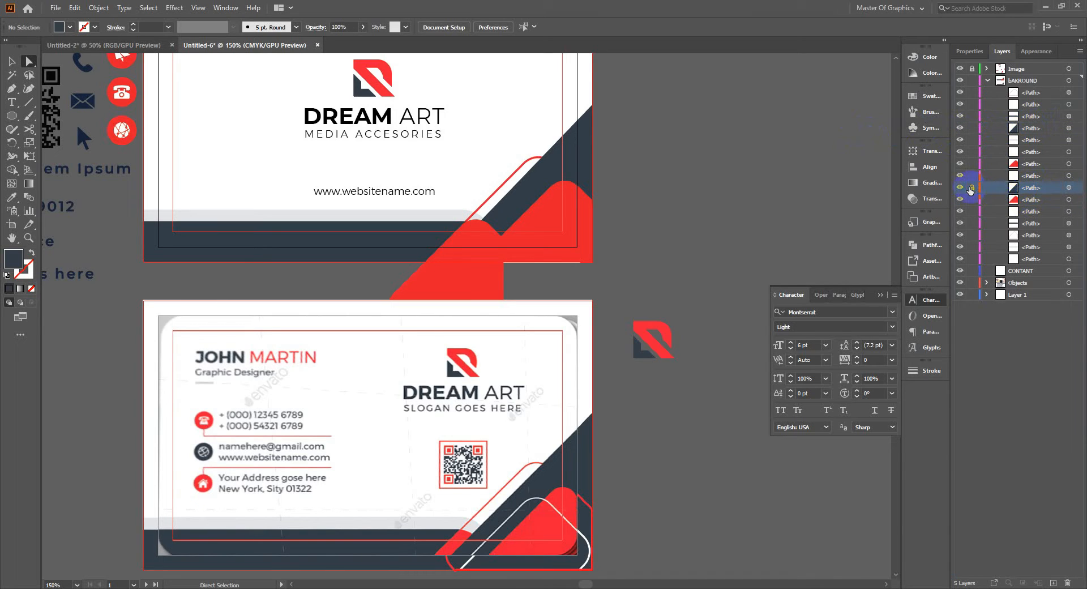
click(961, 199)
click(961, 199)
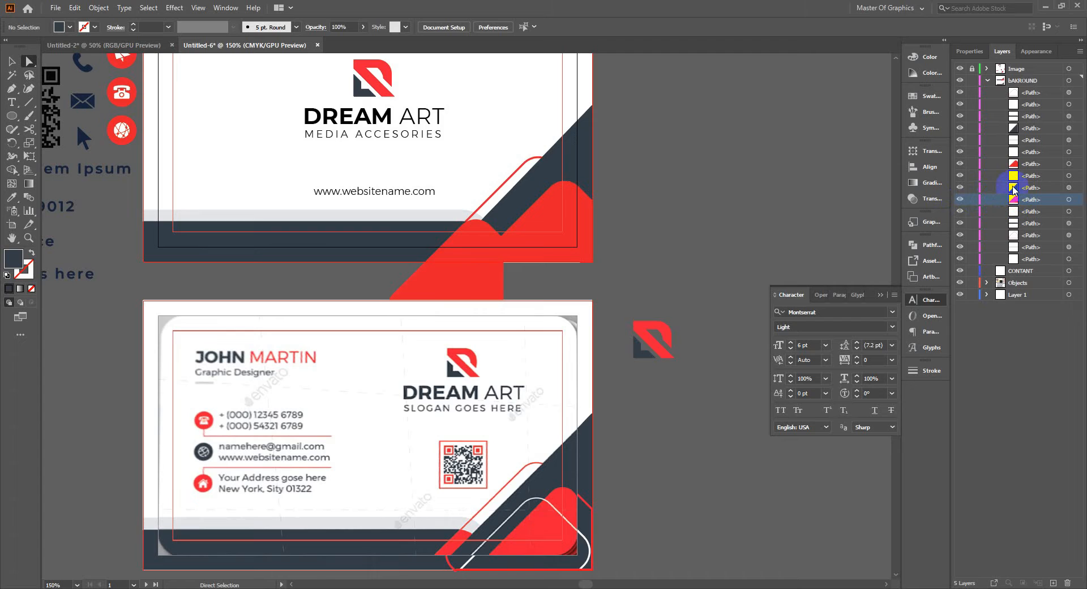
- Undo the last stacking changes and move the front card's red duplicate just below the dark diagonal path
key(ctrl+z)
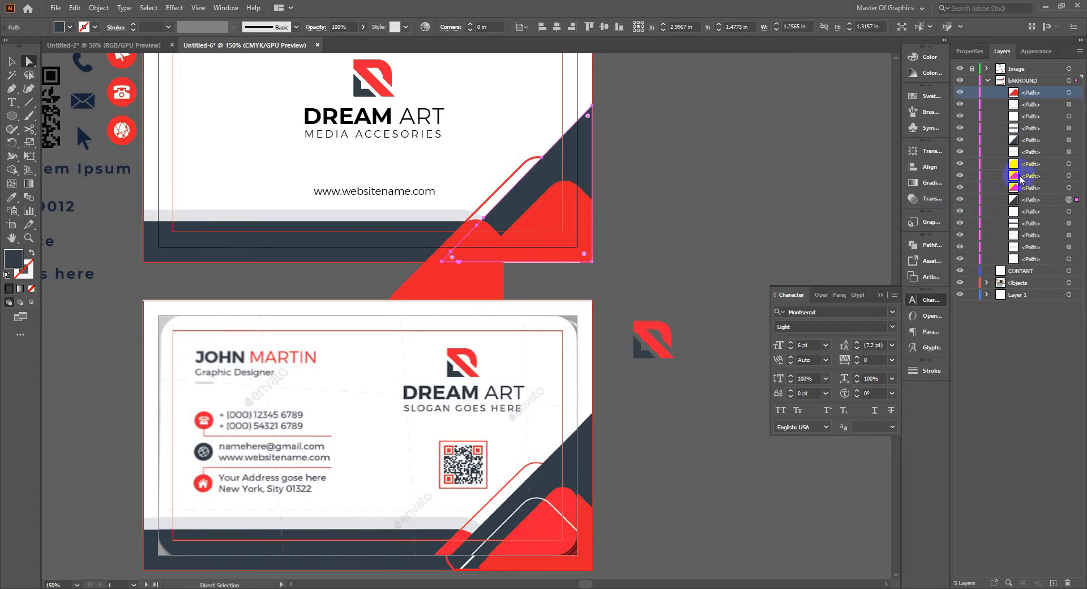
click(453, 284)
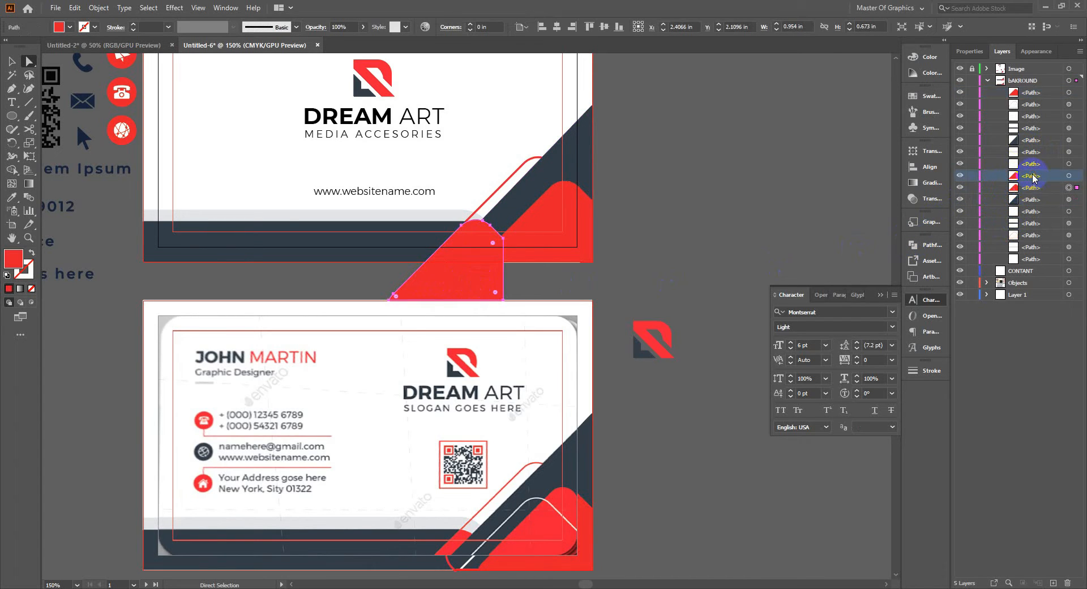
drag(1022, 187, 1022, 206)
click(714, 222)
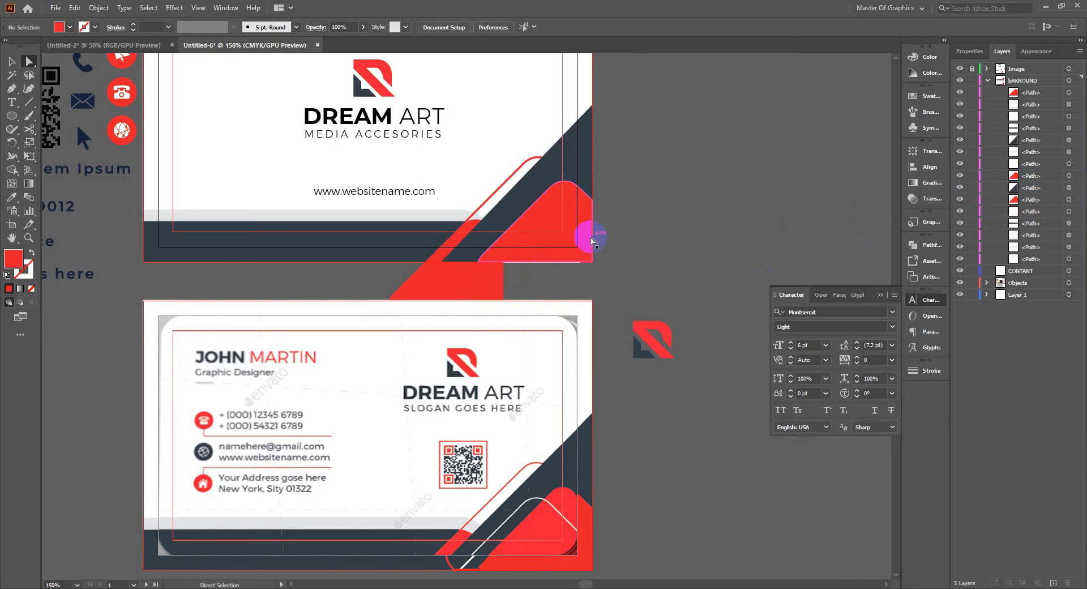
- Trim away the part of the red duplicate overhanging the front card's lower edge using Shape Builder
drag(590, 236, 120, 253)
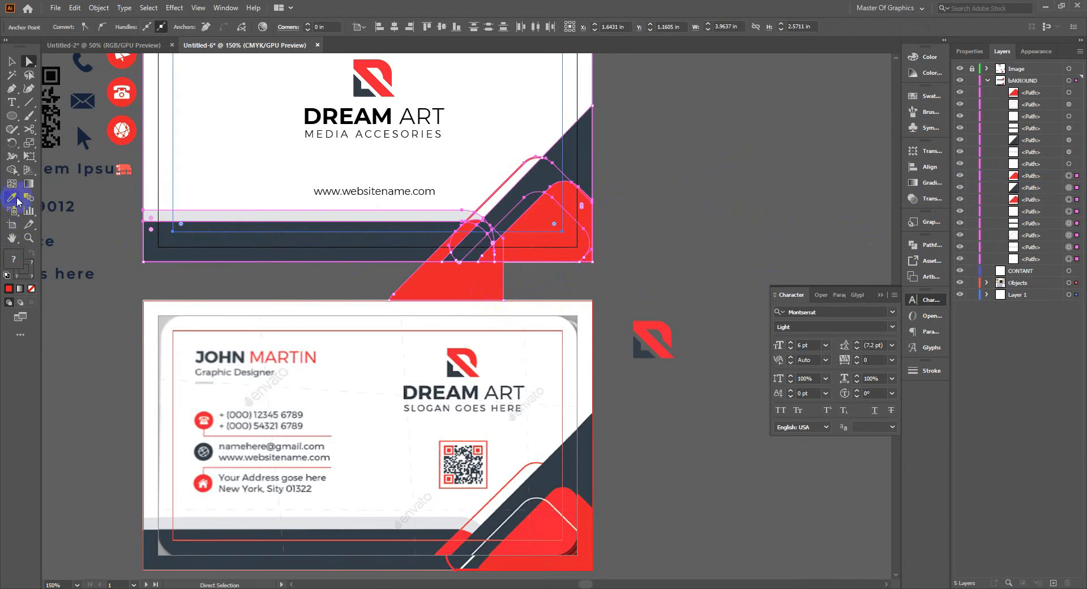
click(12, 170)
alt+click(504, 278)
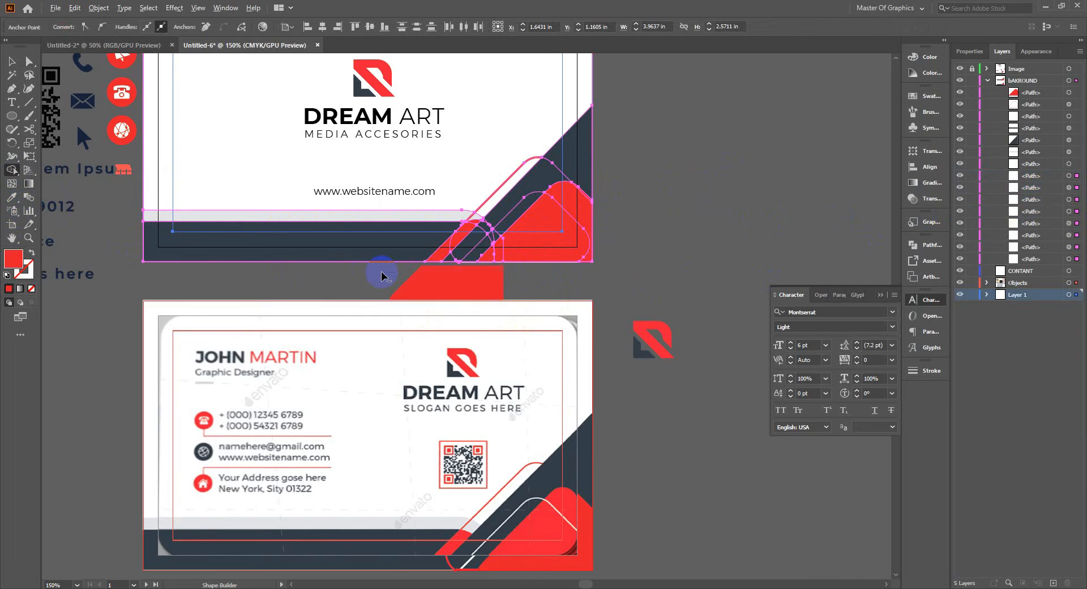
key(v)
click(770, 271)
scroll(771, 271, left, 2)
scroll(770, 271, down, 1)
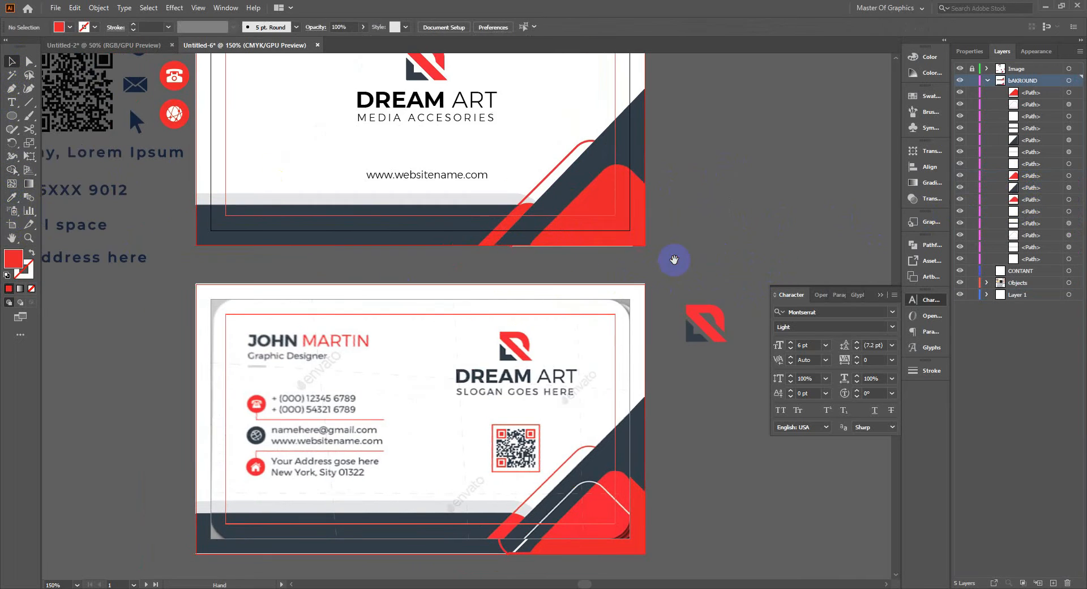
- Temporarily hide the front card's overlapping paths, move the white outline above the red and dark shapes, and show the hidden paths again
click(590, 201)
click(1032, 121)
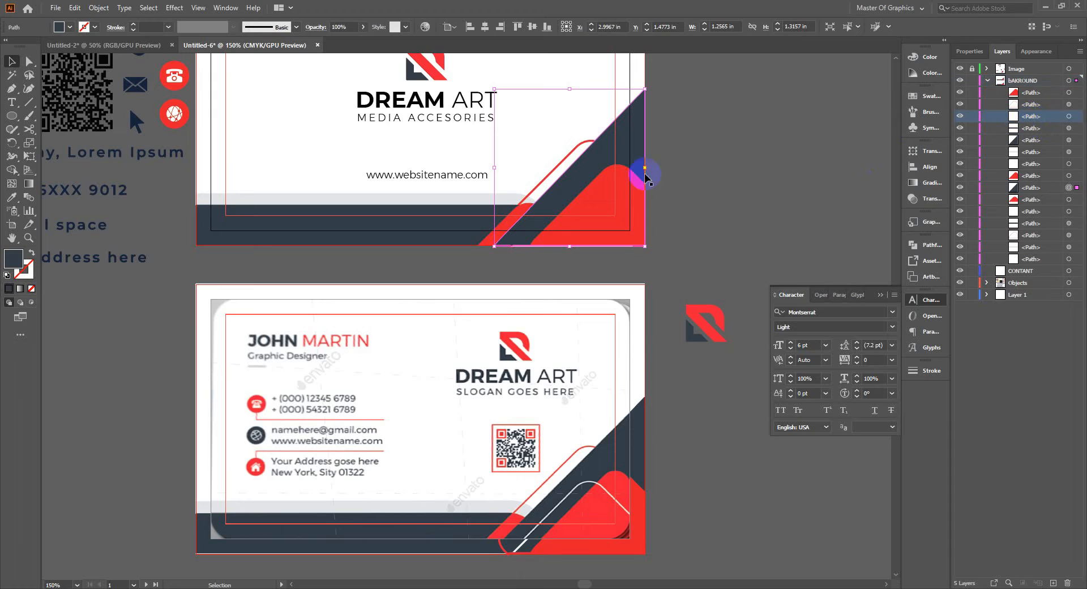
click(560, 149)
drag(726, 164, 623, 195)
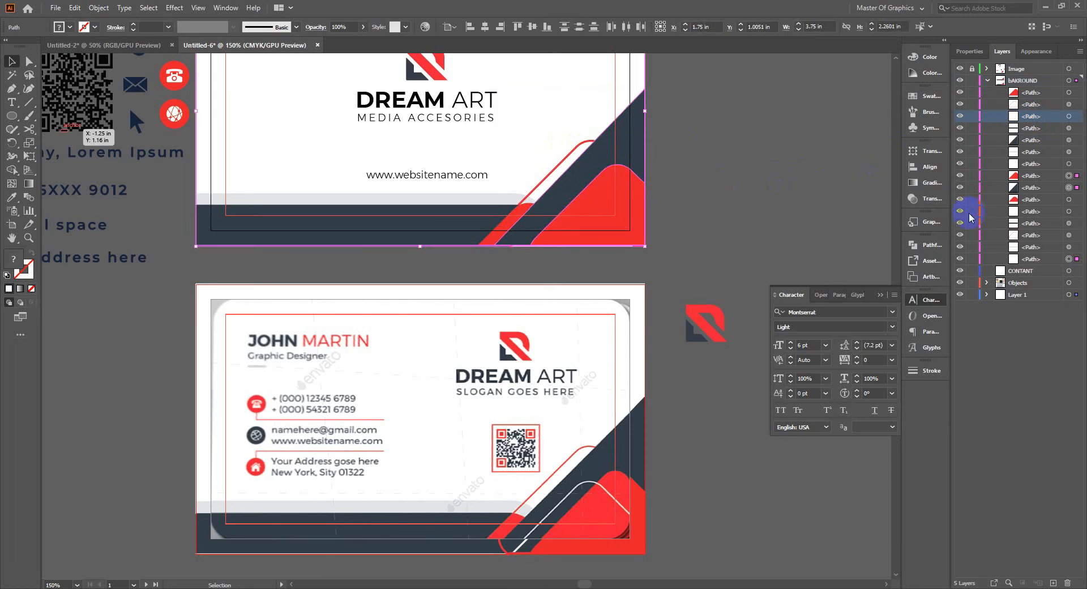
drag(960, 235, 960, 175)
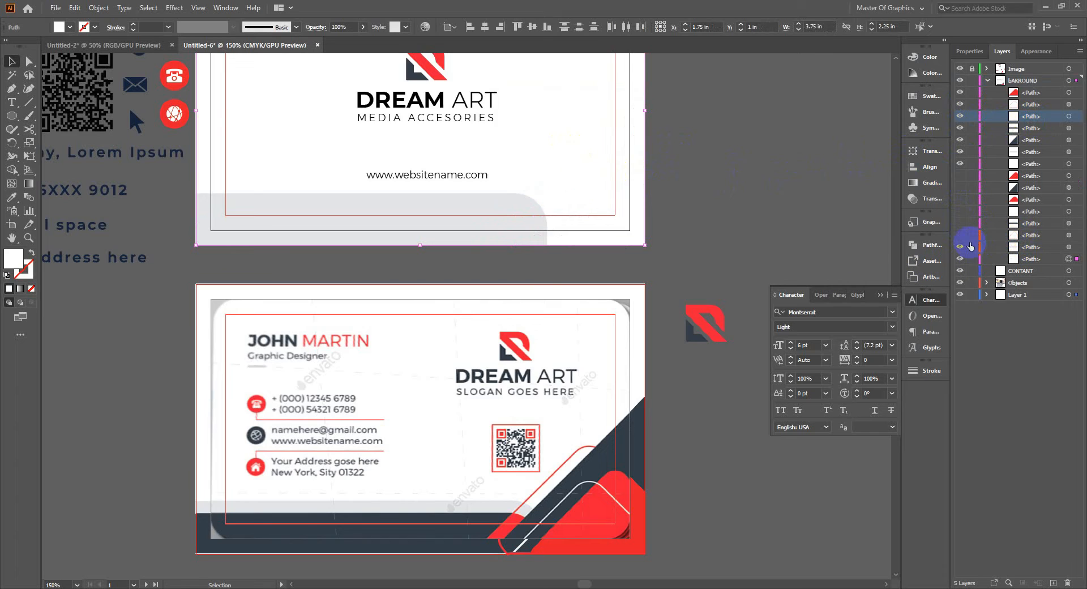
click(961, 246)
drag(961, 245, 960, 213)
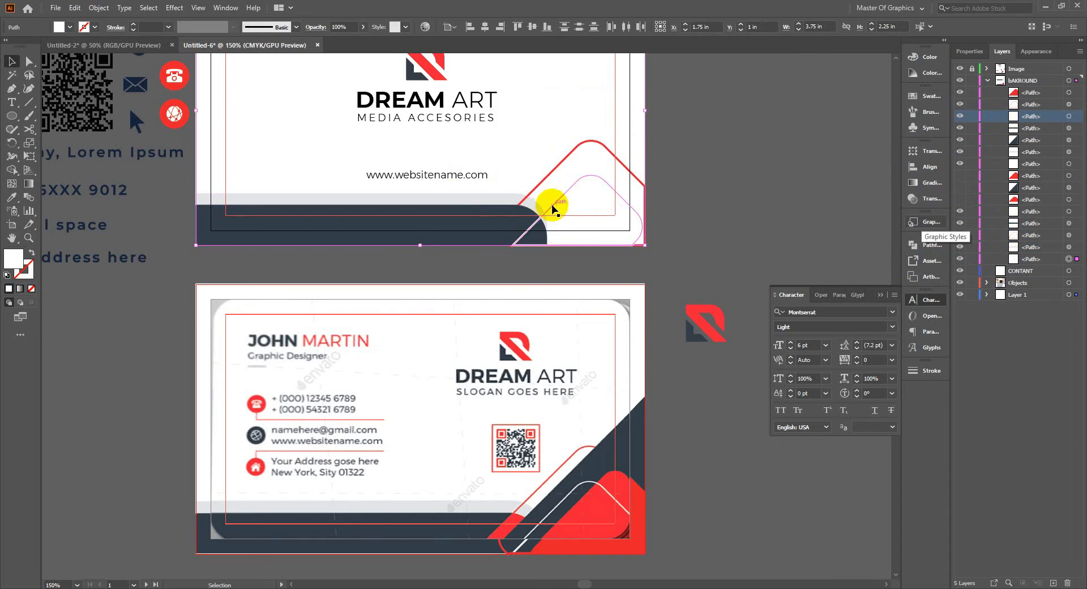
click(553, 209)
drag(1032, 213, 1024, 170)
click(638, 177)
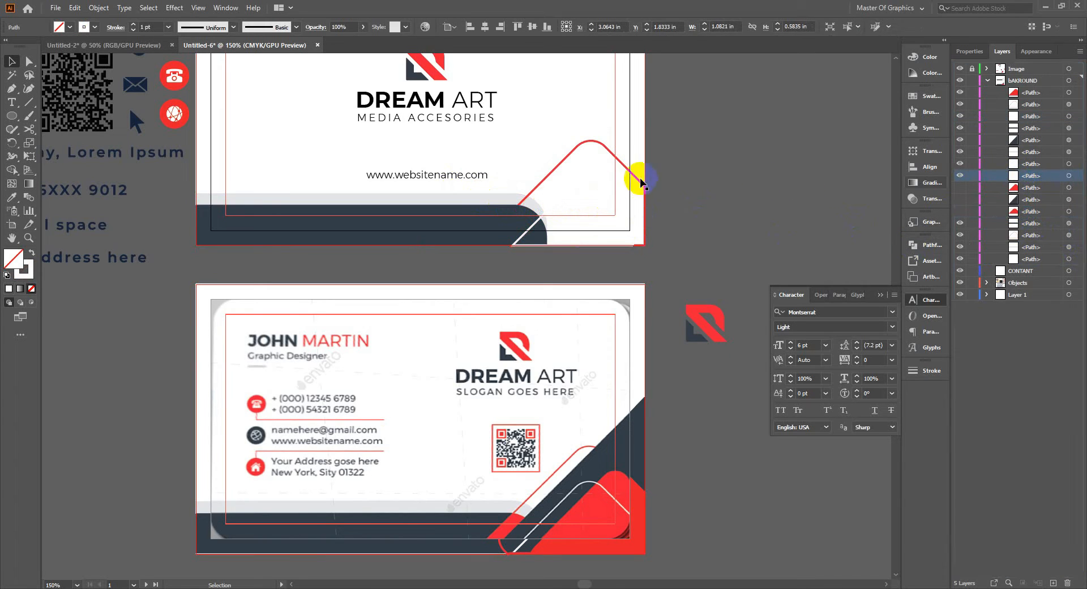
drag(960, 214, 959, 186)
- Bring the front card's large red corner shape to the front so it covers the white outline
right_click(630, 174)
click(703, 364)
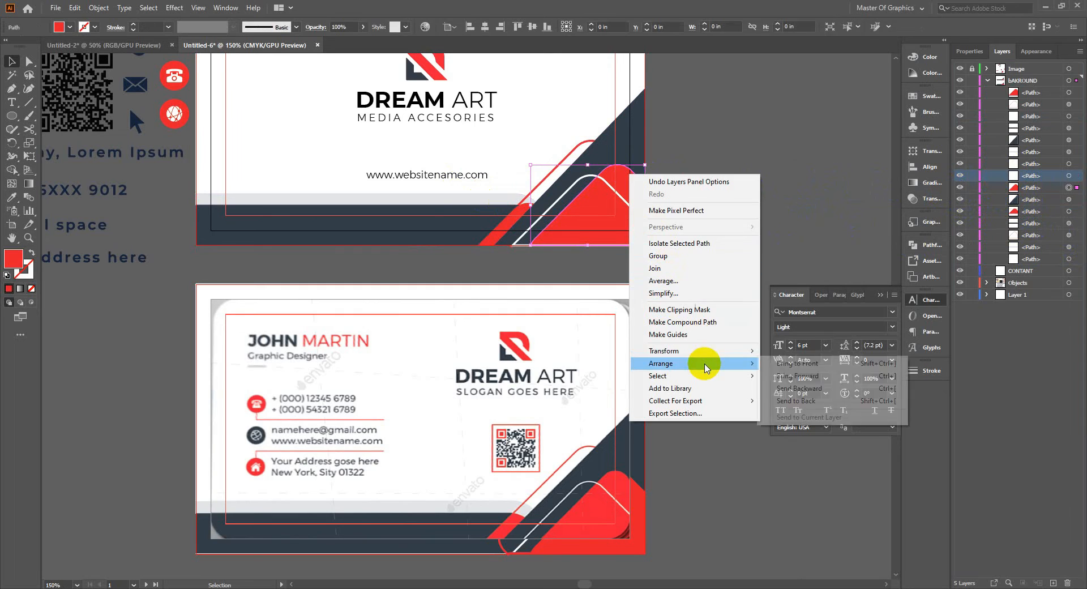
click(788, 366)
click(710, 252)
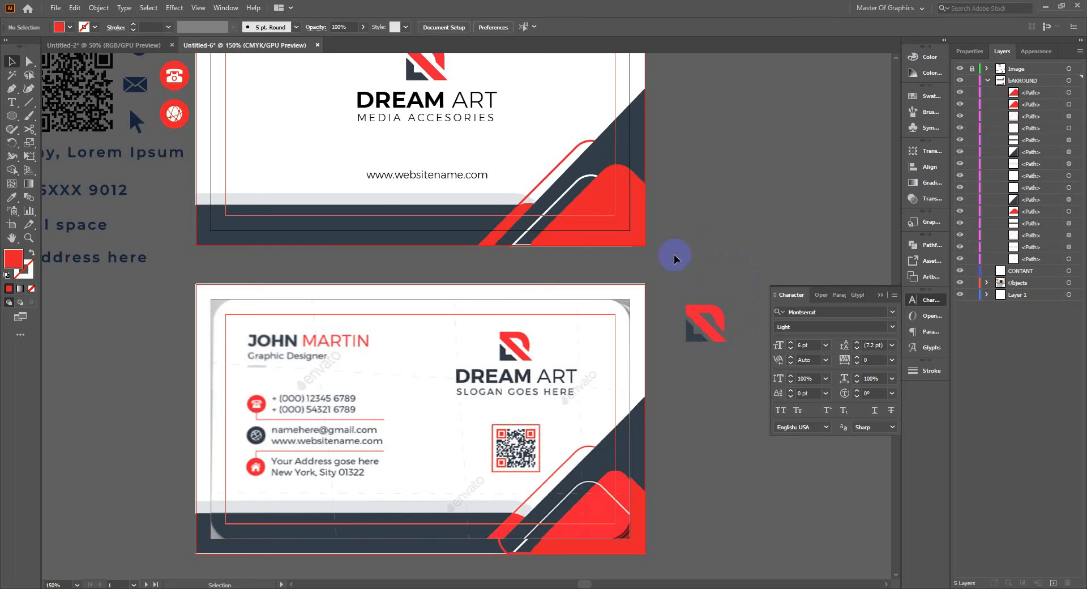
- Delete the old background shapes from the back card, leaving its reference image in place
click(447, 340)
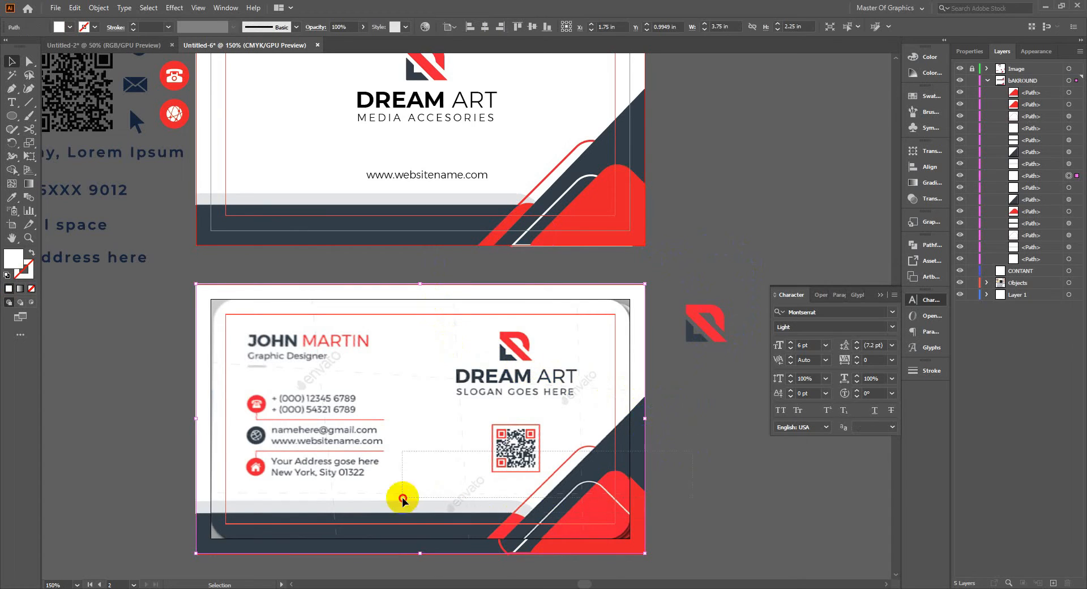
scroll(207, 577, down, 1)
click(461, 504)
key(Delete)
click(689, 302)
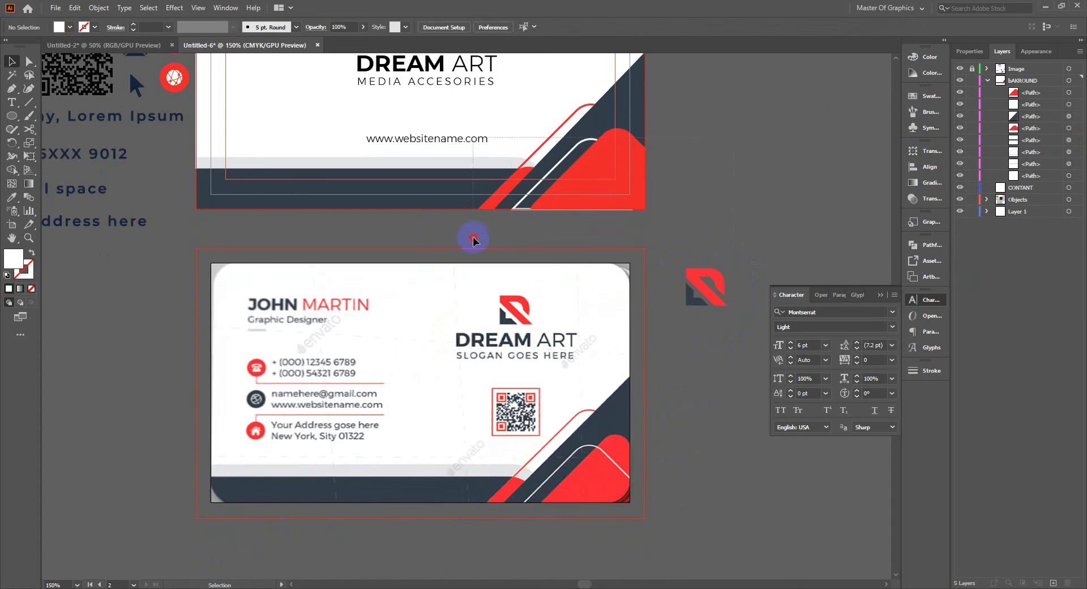
drag(473, 238, 513, 234)
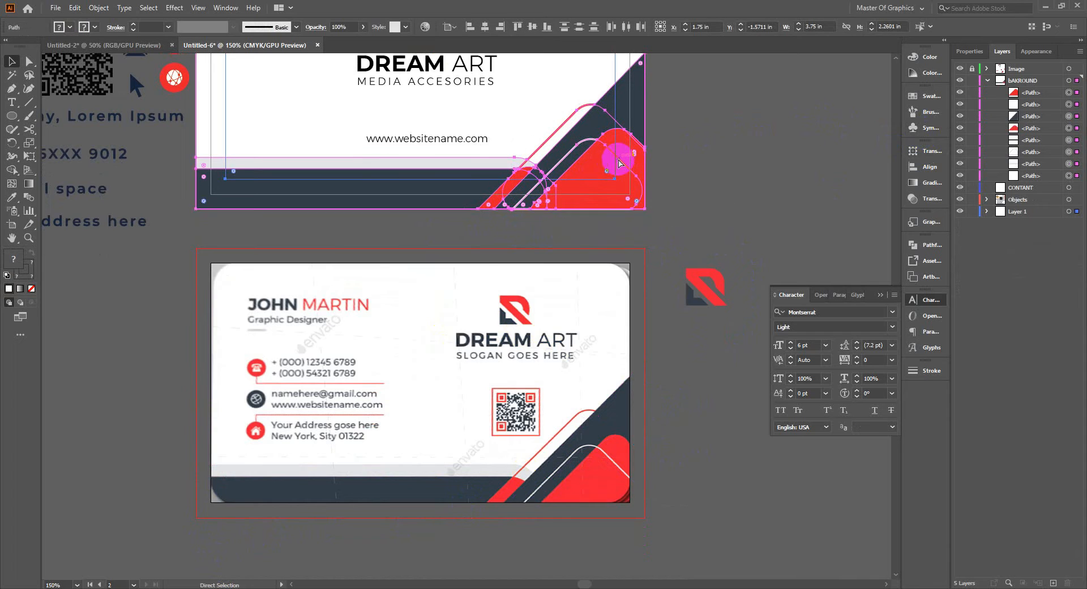
click(475, 404)
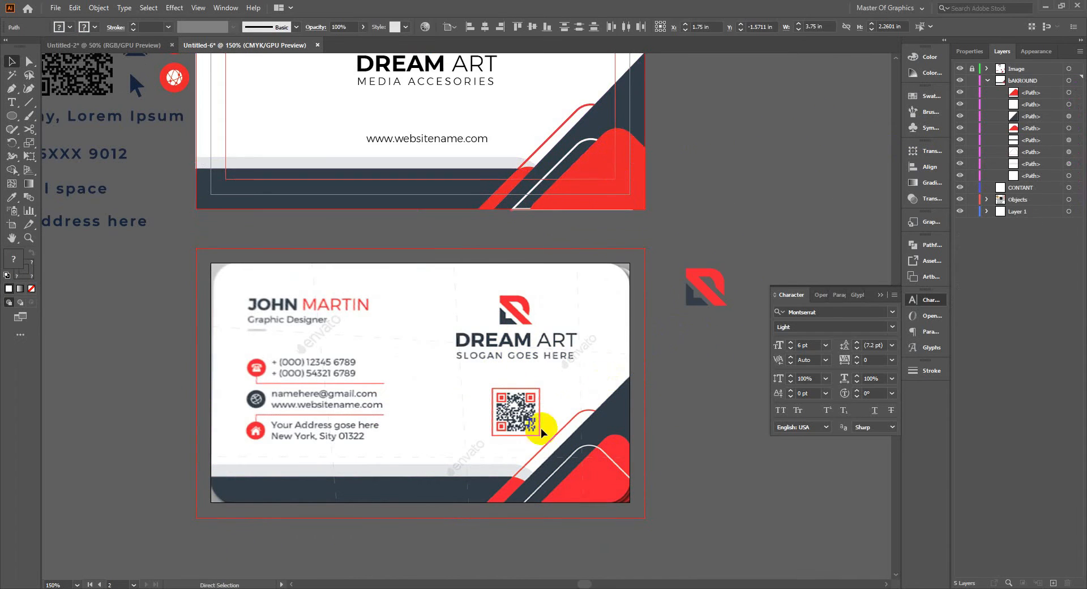
key(ctrl+z)
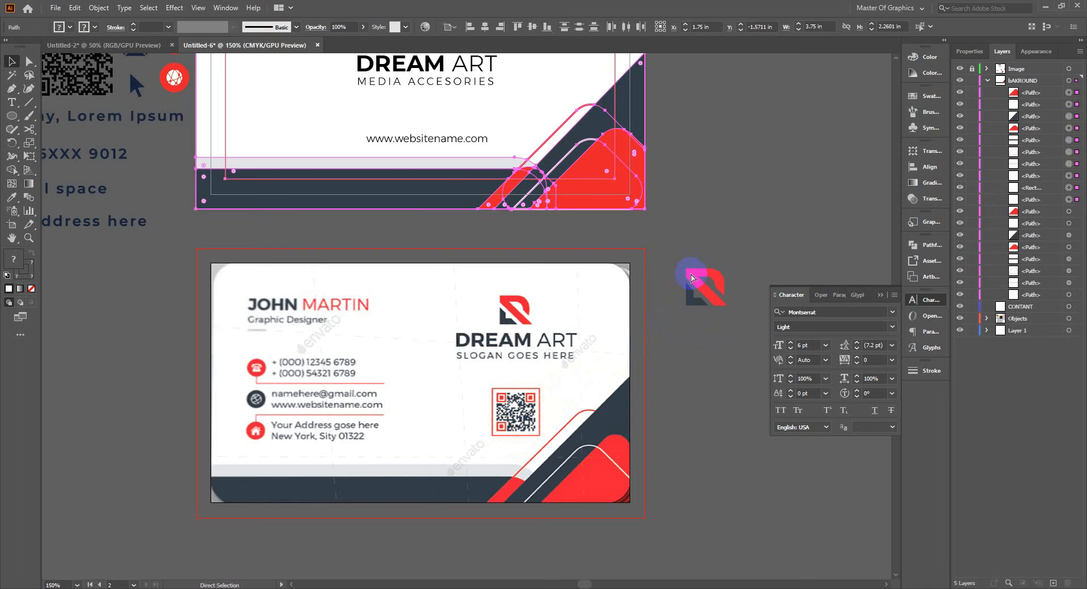
click(636, 233)
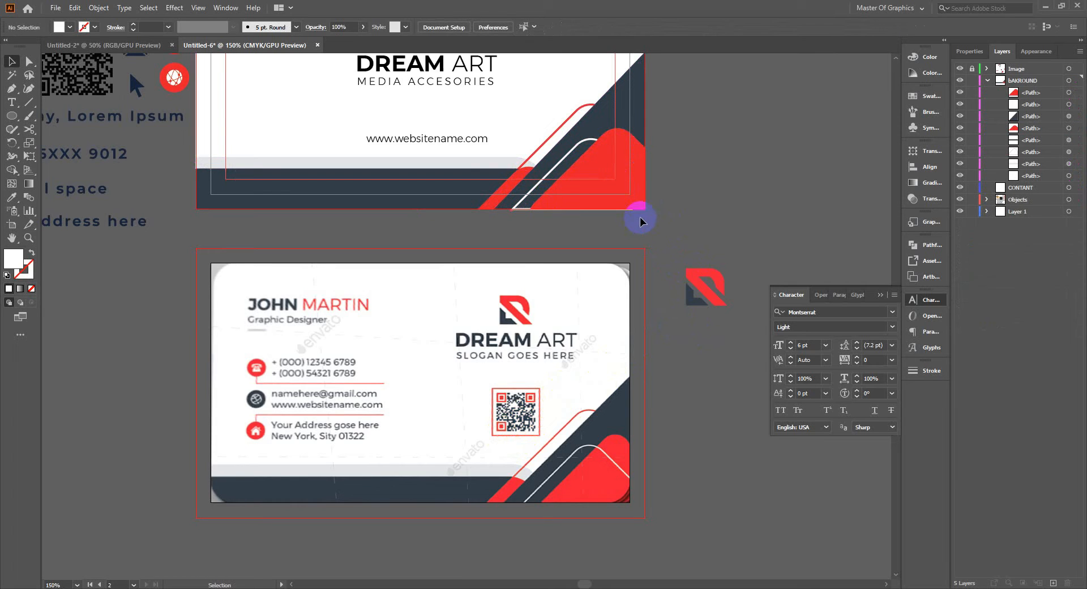
- Shift the front card's white outline slightly down so its base meets the card's lower edge
scroll(697, 274, up, 3)
scroll(697, 274, right, 2)
click(520, 248)
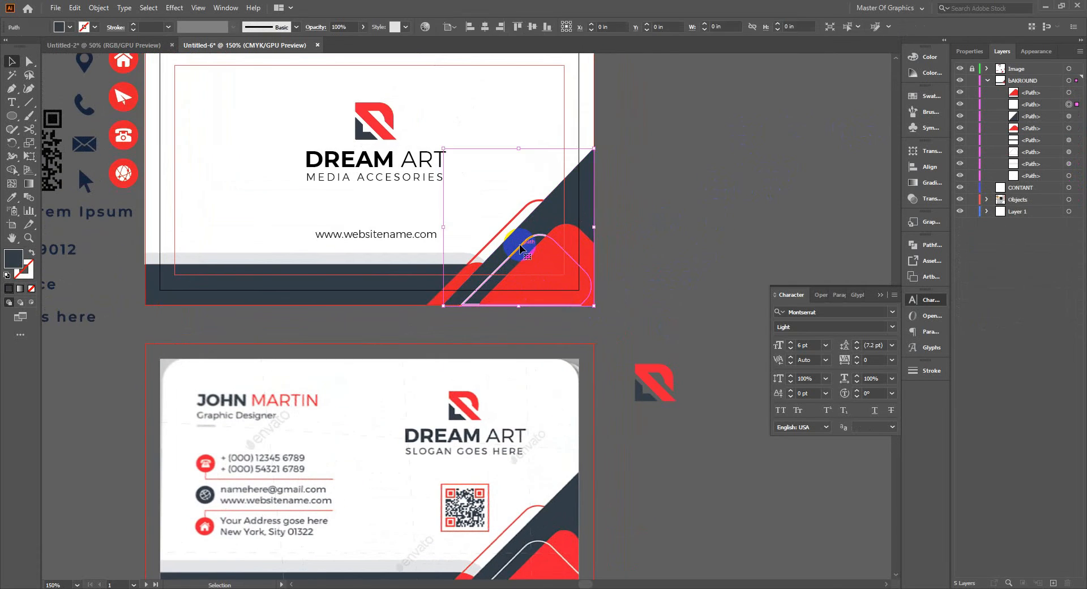
click(520, 248)
scroll(521, 249, up, 2)
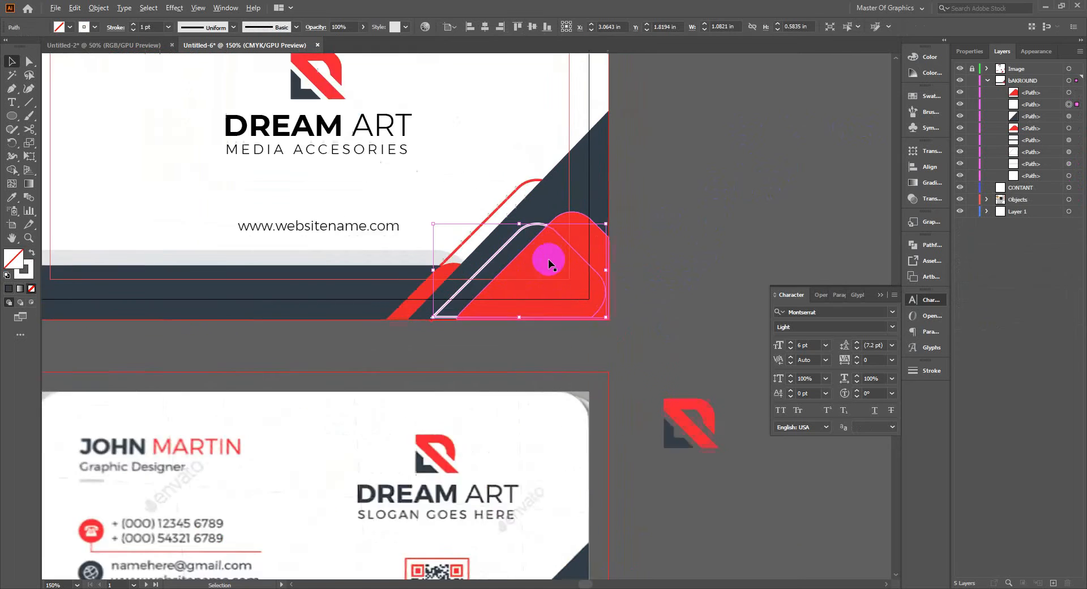
drag(487, 238, 483, 241)
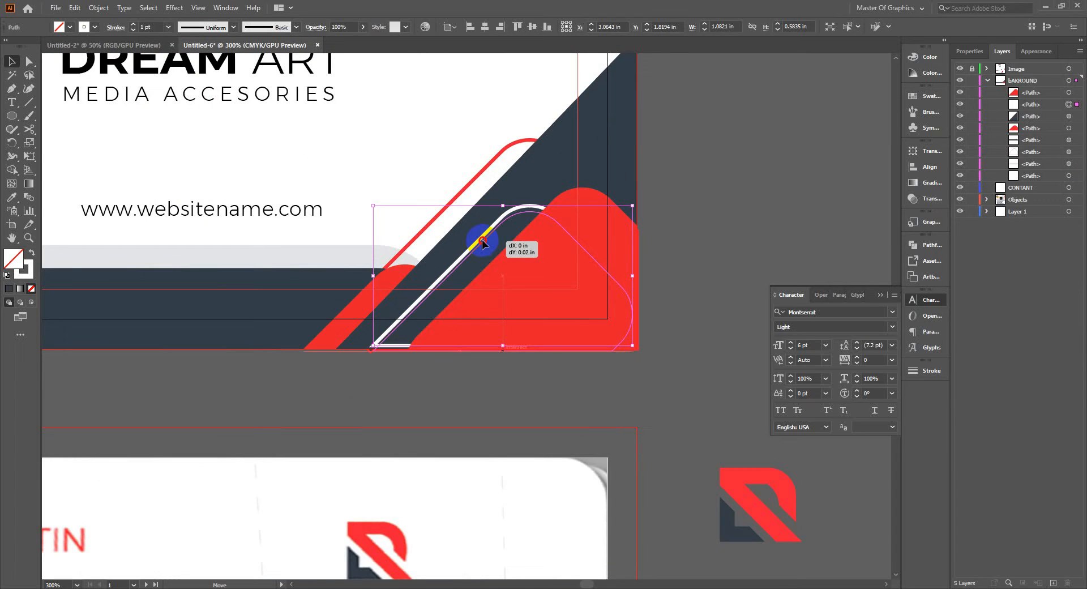
drag(482, 240, 483, 239)
click(700, 246)
- Trim the slivers overhanging the front card's lower edge beneath the white outline using Shape Builder
scroll(415, 349, up, 5)
scroll(355, 345, down, 1)
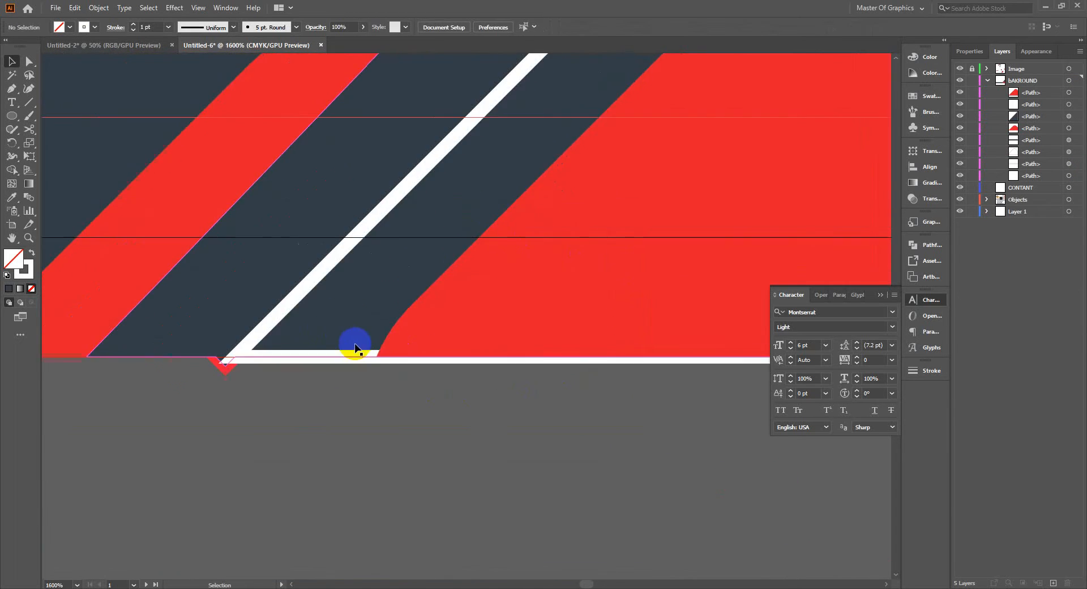
scroll(355, 347, down, 1)
drag(349, 304, 348, 304)
click(11, 170)
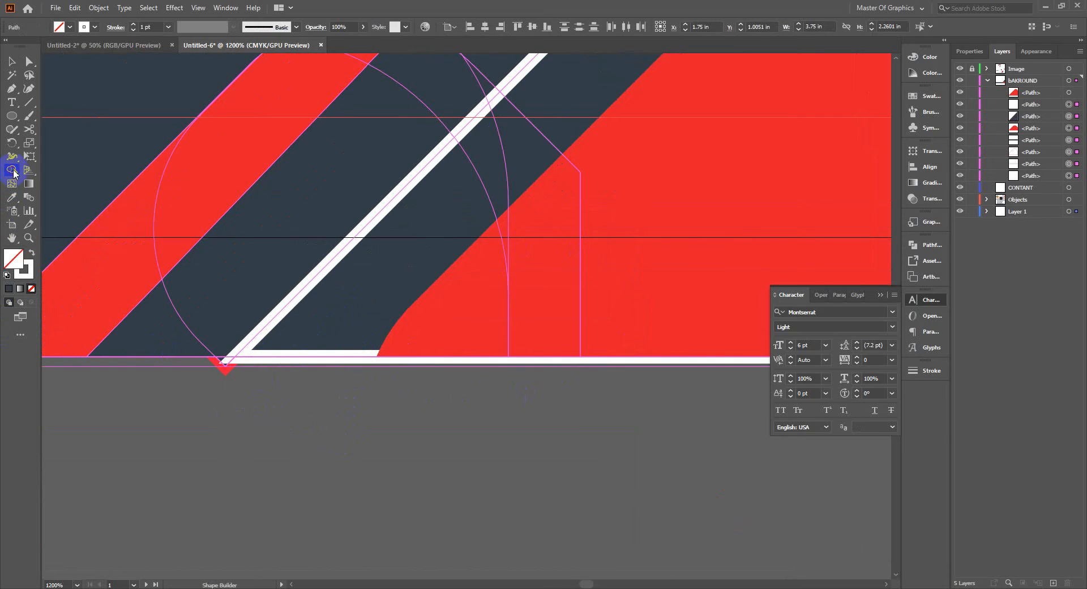
drag(218, 372, 252, 363)
key(ctrl+z)
click(11, 61)
click(237, 483)
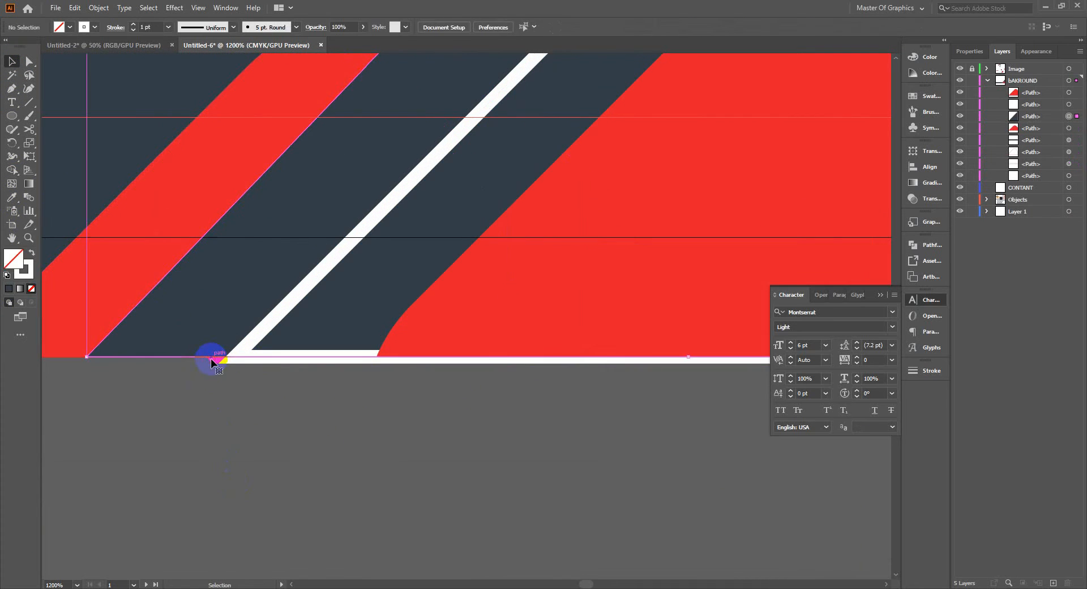
- Adjust the white outline's position so its base sits just inside the front card's lower edge
click(215, 363)
click(229, 364)
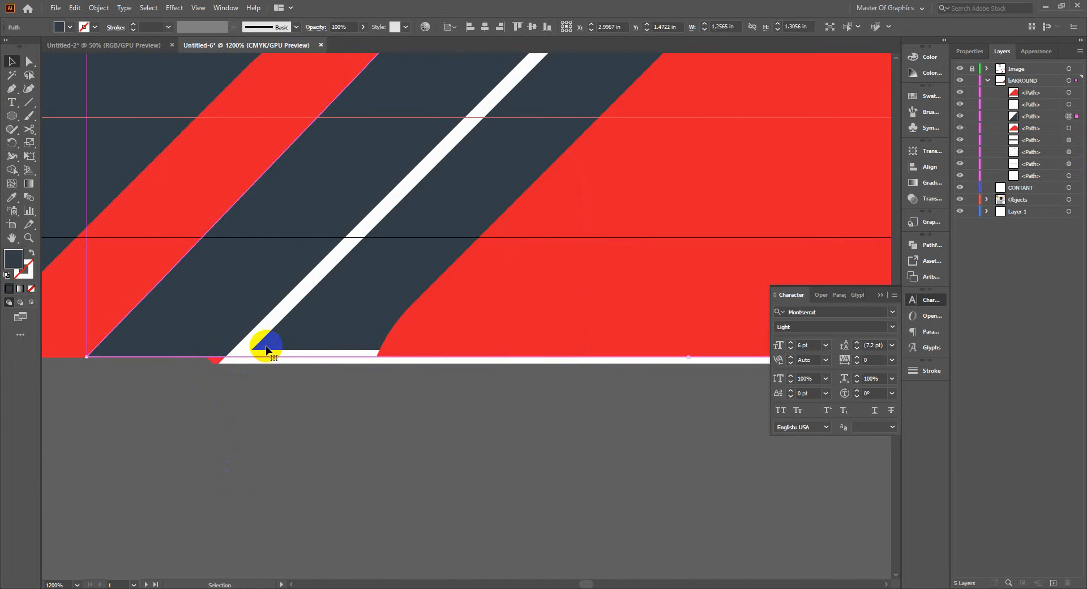
click(291, 301)
drag(292, 304, 285, 357)
click(291, 421)
- Nudge the front card's large red corner shape up, away from the card's lower edge
scroll(320, 416, down, 2)
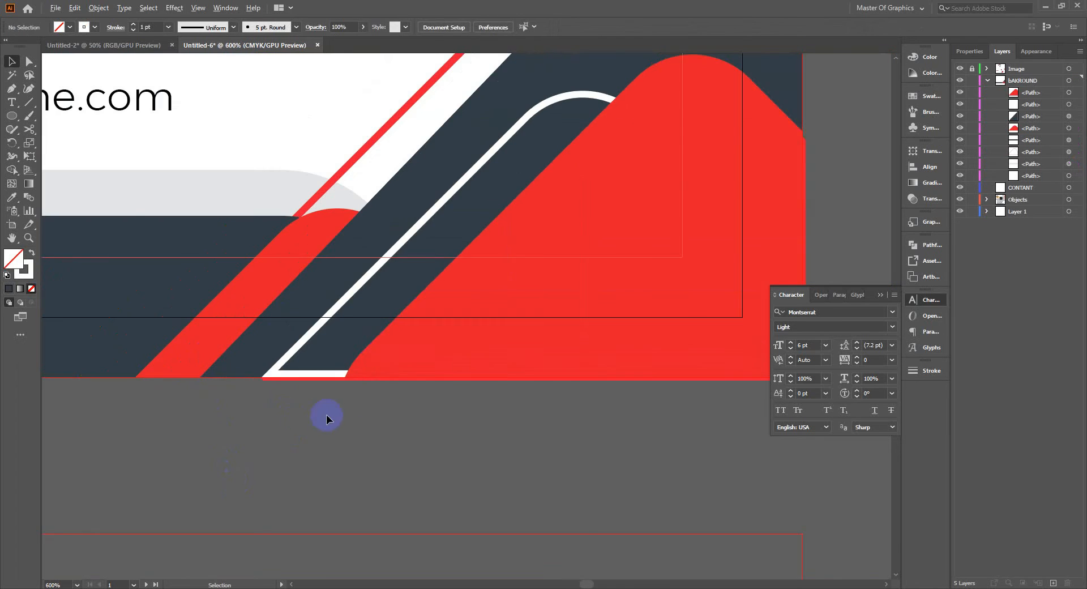
click(264, 295)
key(Up)
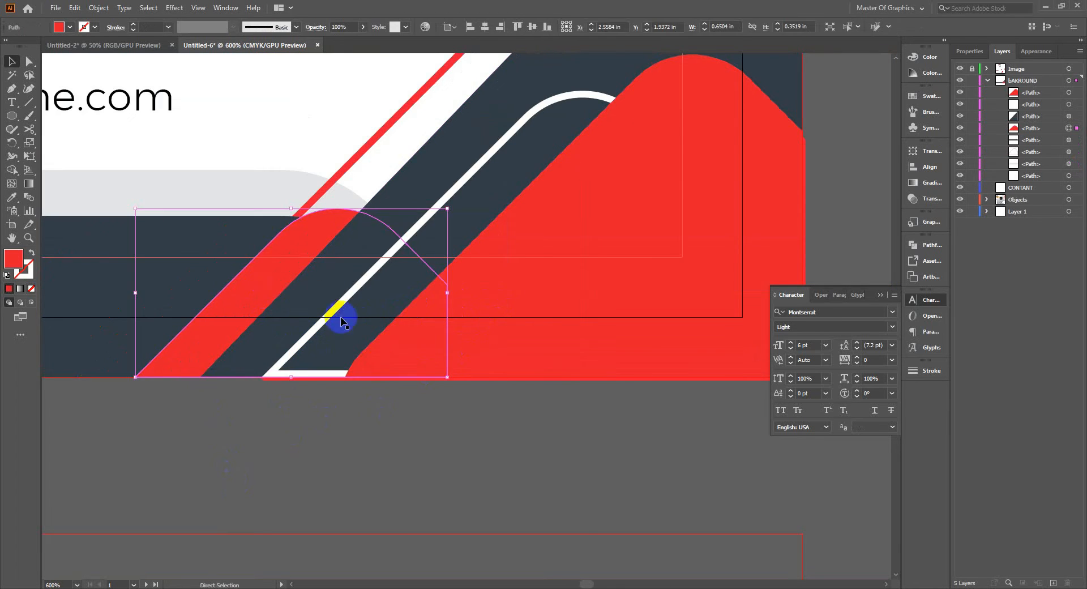
click(440, 355)
key(shift+Up)
click(473, 391)
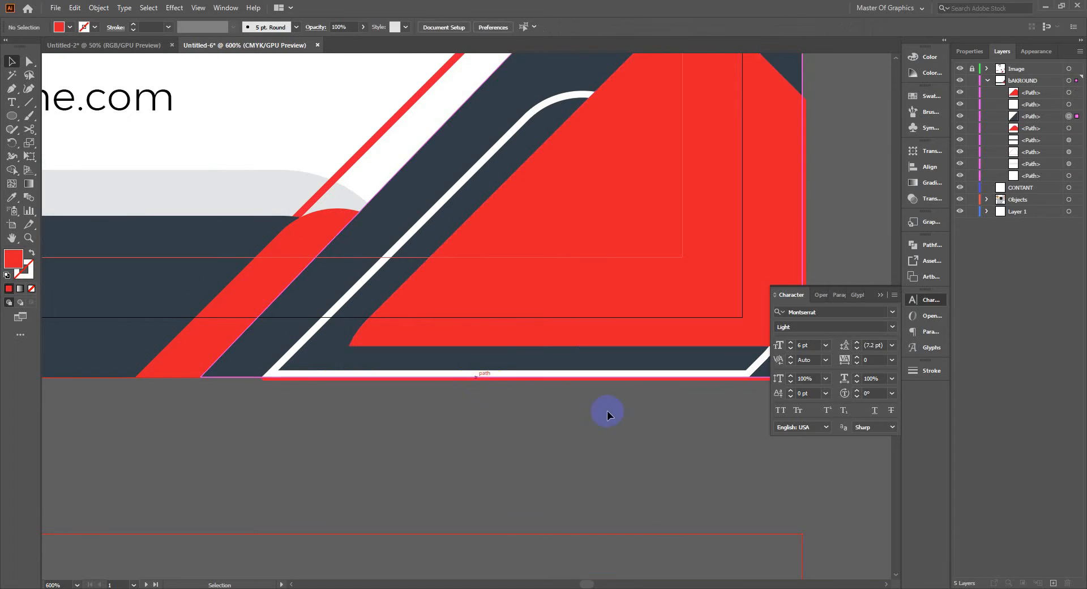
drag(607, 410, 329, 397)
click(461, 348)
drag(534, 340, 515, 376)
scroll(517, 407, down, 2)
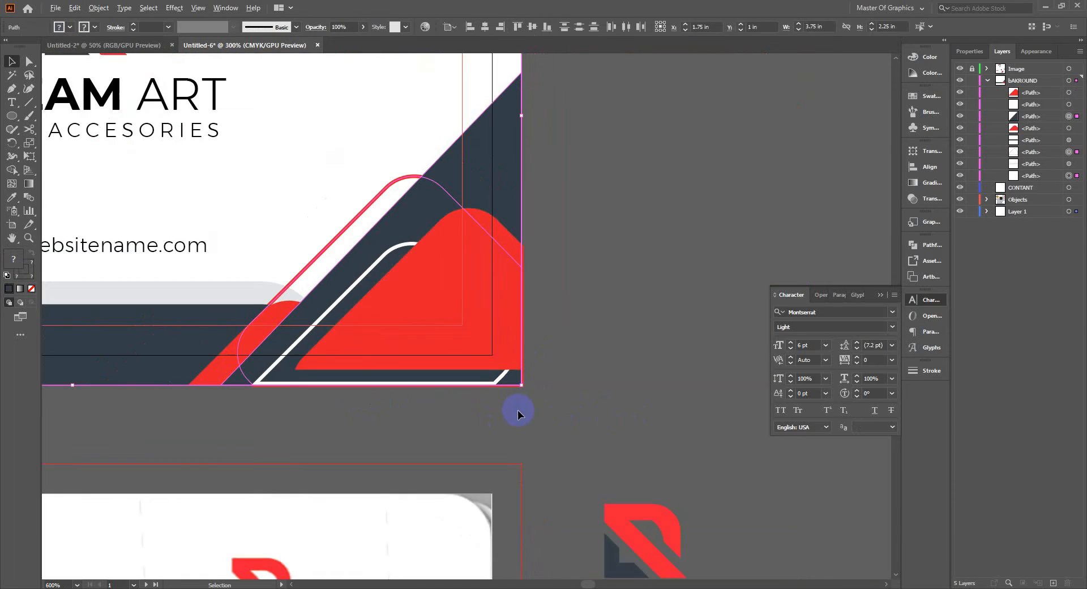
drag(365, 225, 529, 349)
key(ctrl+z)
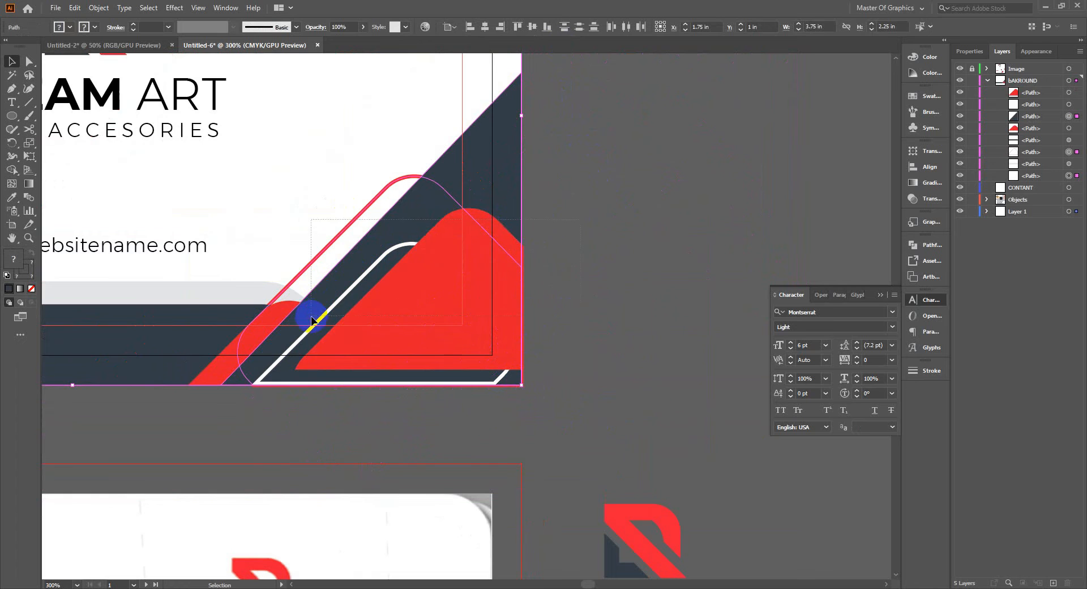
drag(312, 317, 311, 316)
drag(472, 324, 472, 244)
click(531, 333)
drag(332, 288, 588, 306)
click(432, 272)
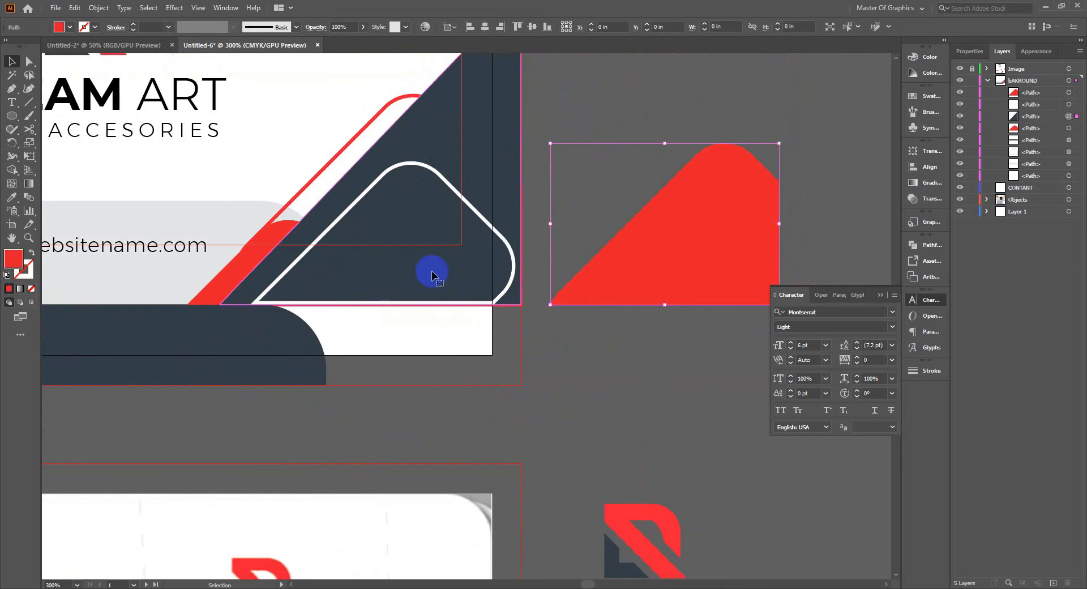
drag(433, 272, 644, 311)
click(462, 130)
- Undo the trial moves of the front card's background shapes and the large red corner shape's upward nudge
key(ctrl+z)
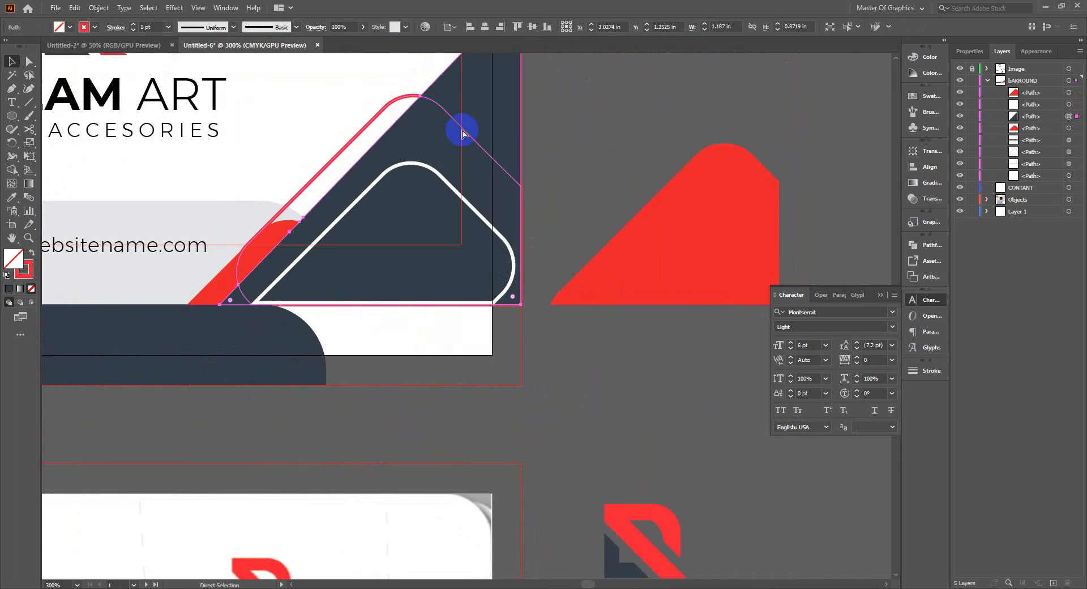
key(ctrl+z)
key(ctrl+z)
key(ctrl+z)
key(ctrl+z)
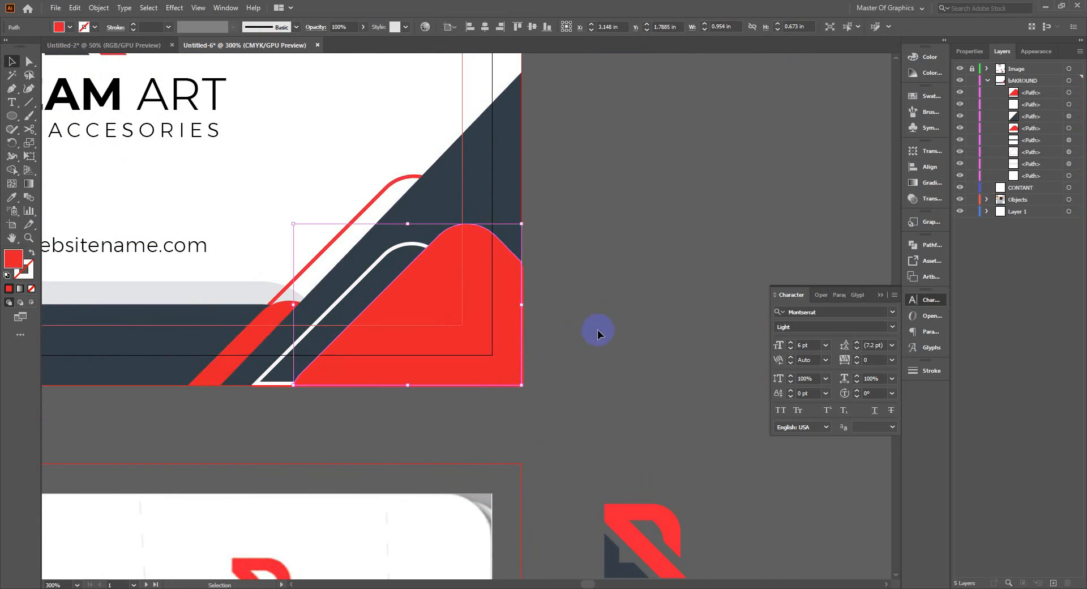
click(597, 333)
drag(320, 252, 351, 231)
click(603, 295)
click(341, 227)
click(344, 229)
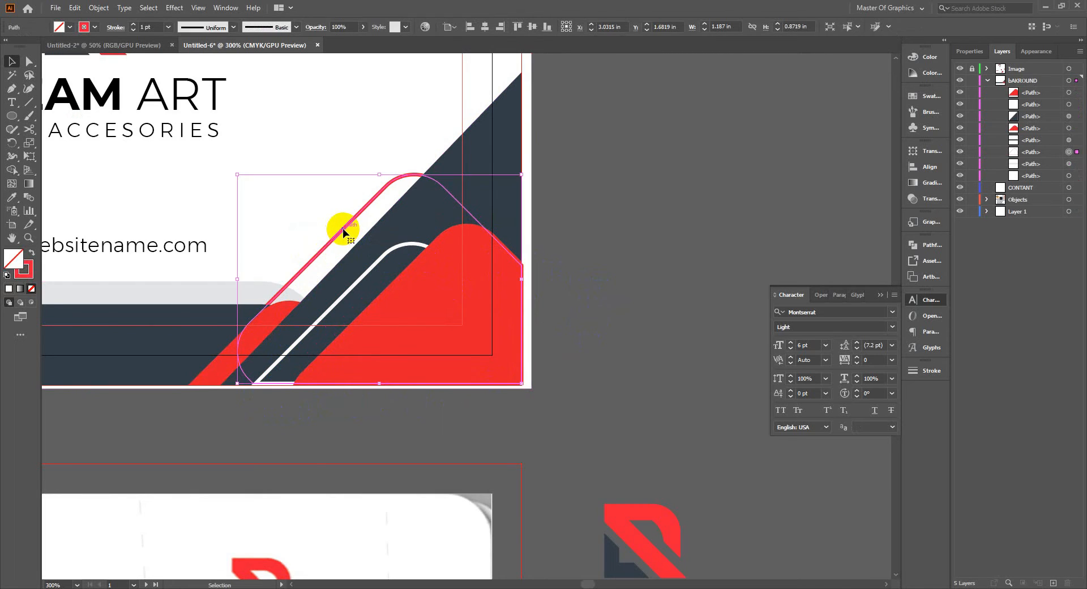
key(ctrl+z)
key(Right)
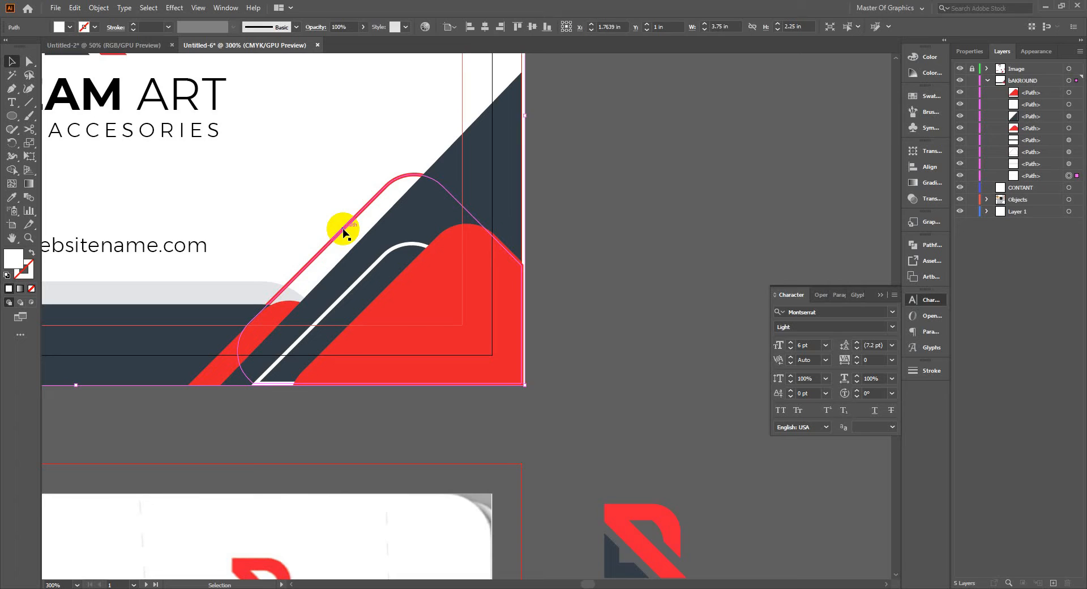
key(ctrl+z)
- Nudge the front card's red outline slightly right and shift the small red rounded shape about 0.01 in left
click(620, 244)
click(359, 209)
click(362, 211)
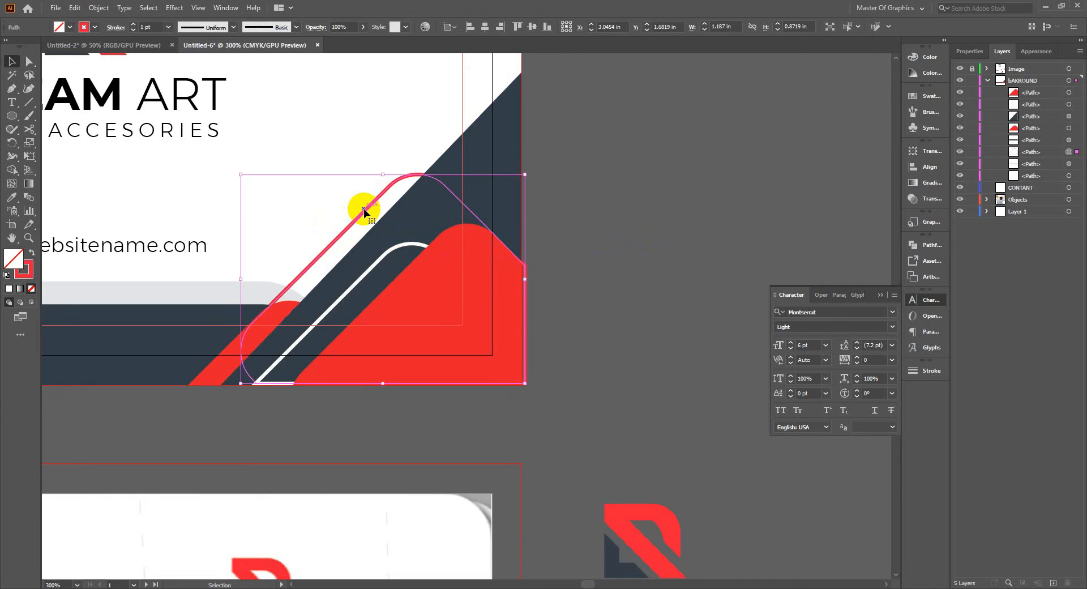
double_click(273, 312)
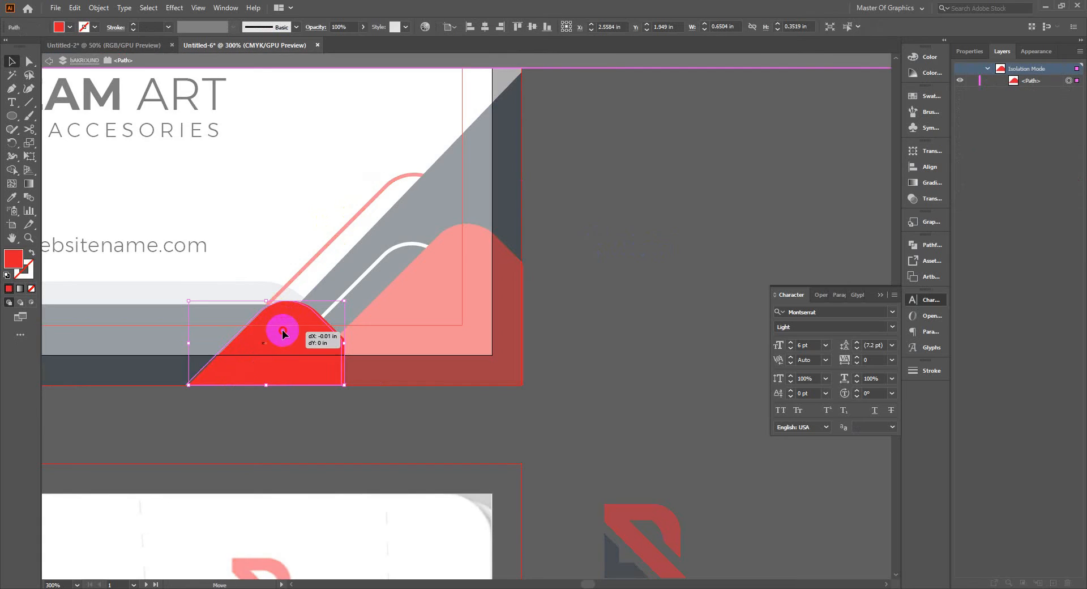
drag(282, 333, 282, 331)
double_click(311, 399)
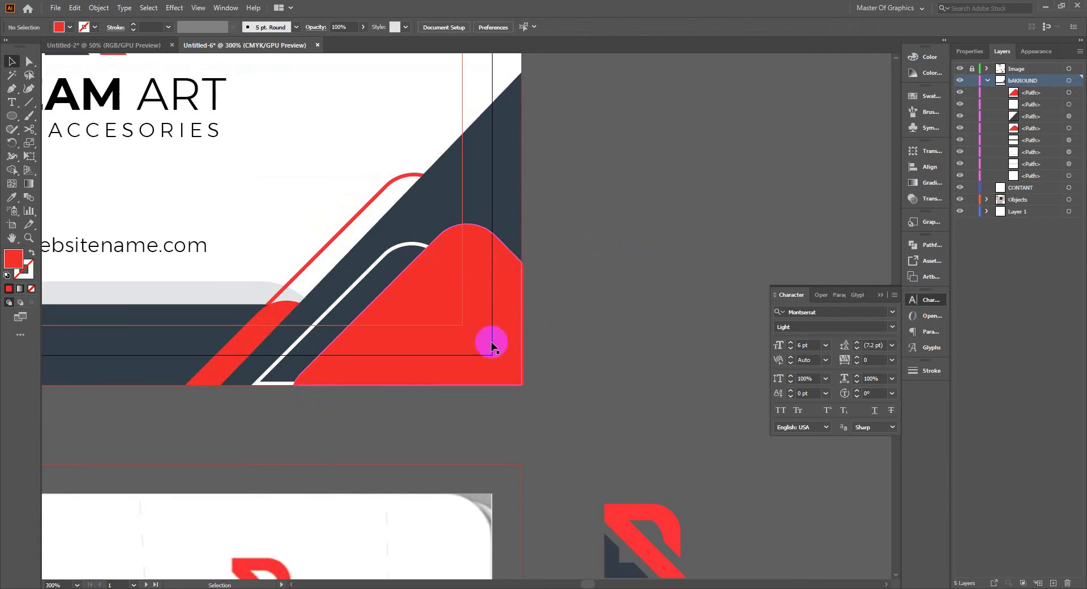
click(491, 342)
click(613, 311)
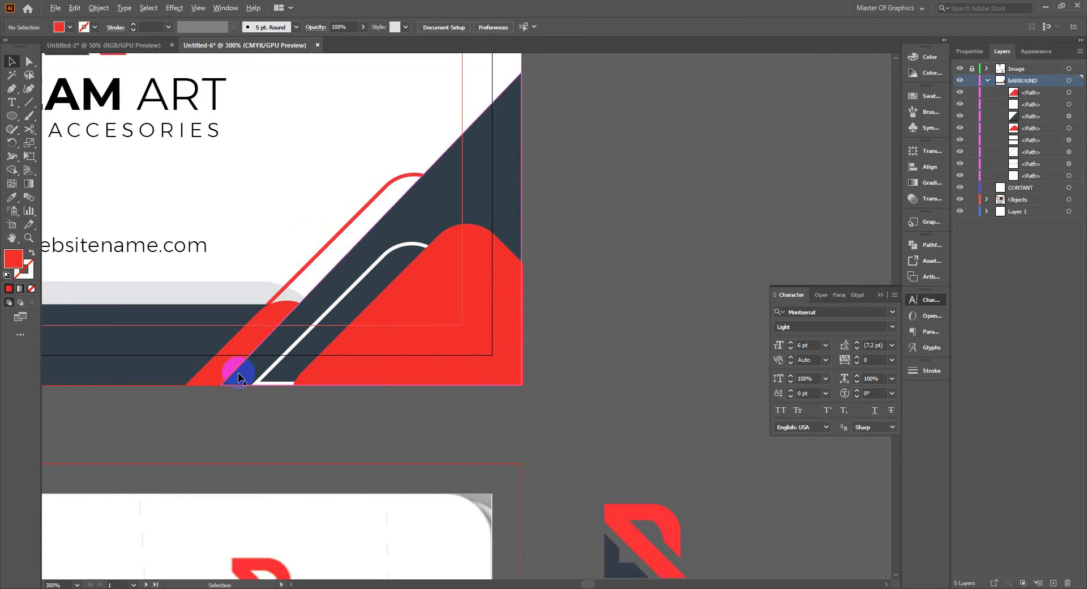
click(341, 368)
- Copy all of the front card's background shapes and paste them in the same position on the back card's artboard
scroll(402, 418, down, 3)
drag(503, 518, 530, 375)
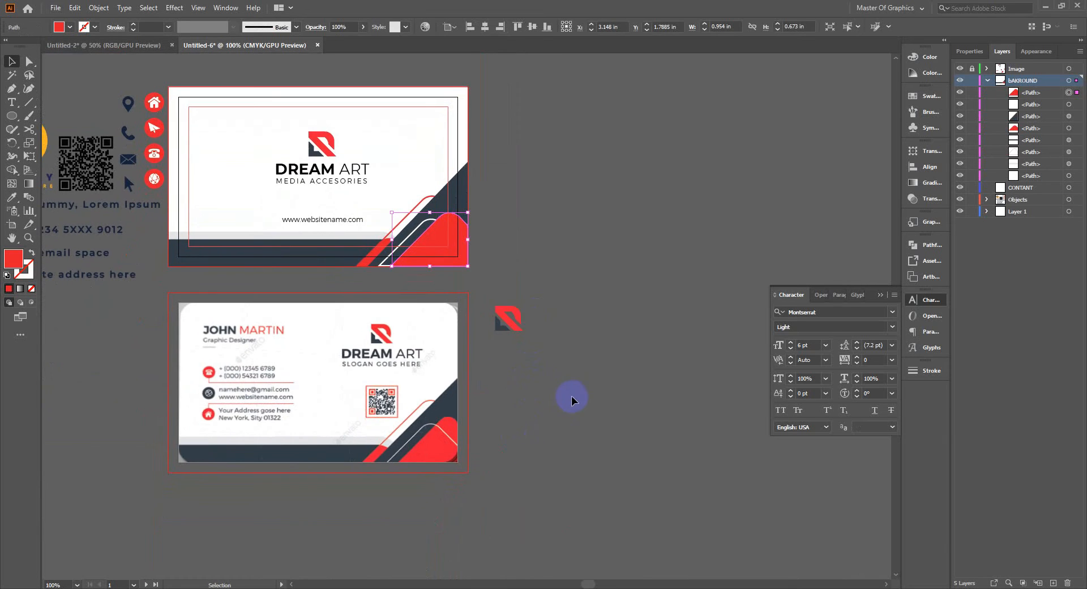
click(572, 396)
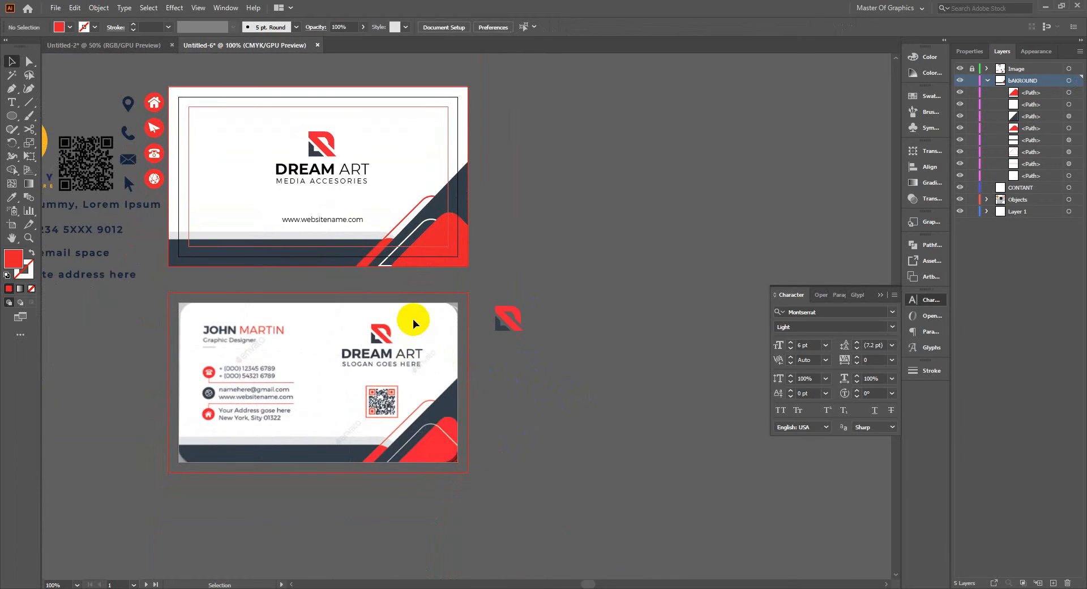
click(442, 284)
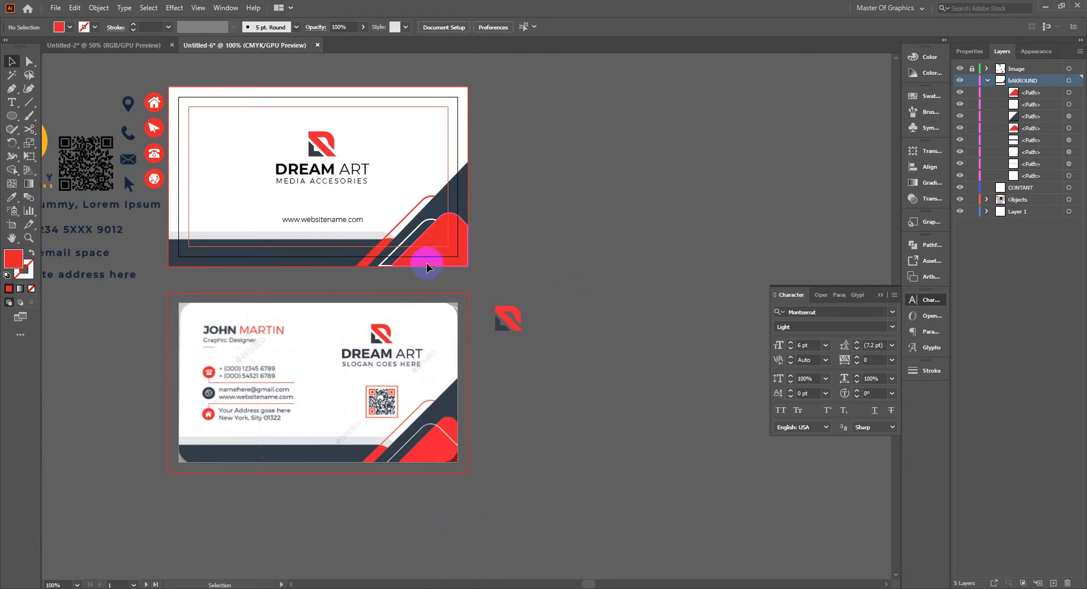
drag(427, 267, 571, 305)
click(514, 338)
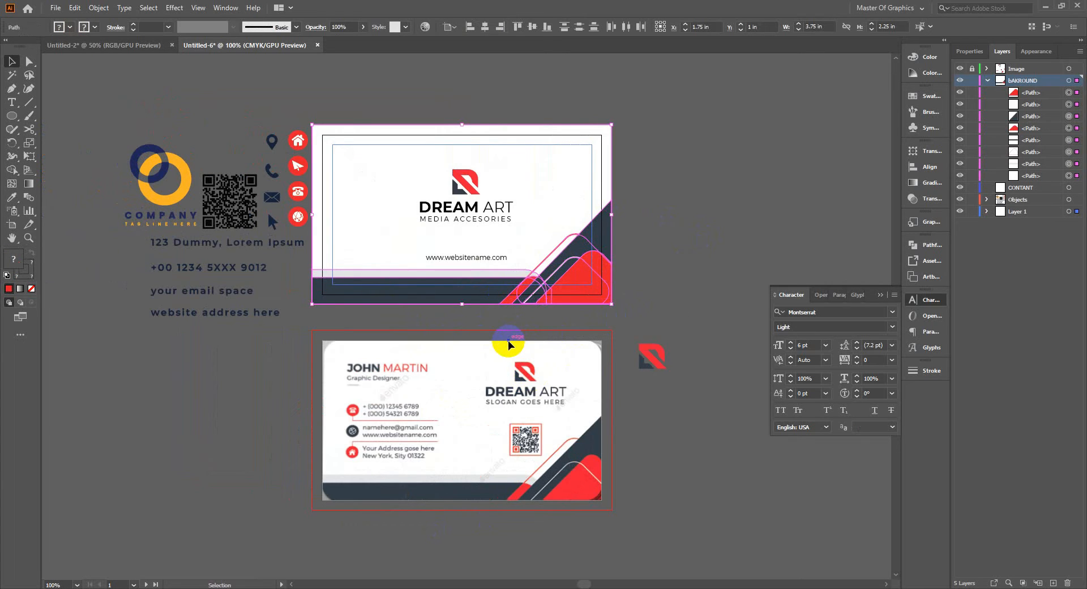
click(548, 393)
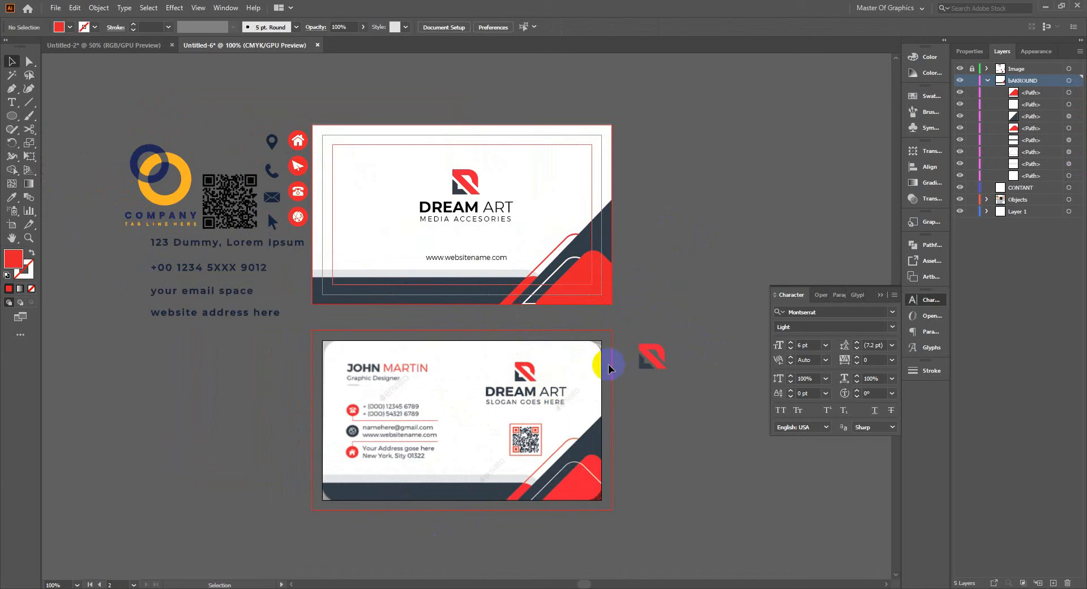
key(ctrl+f)
key(ctrl+shift+a)
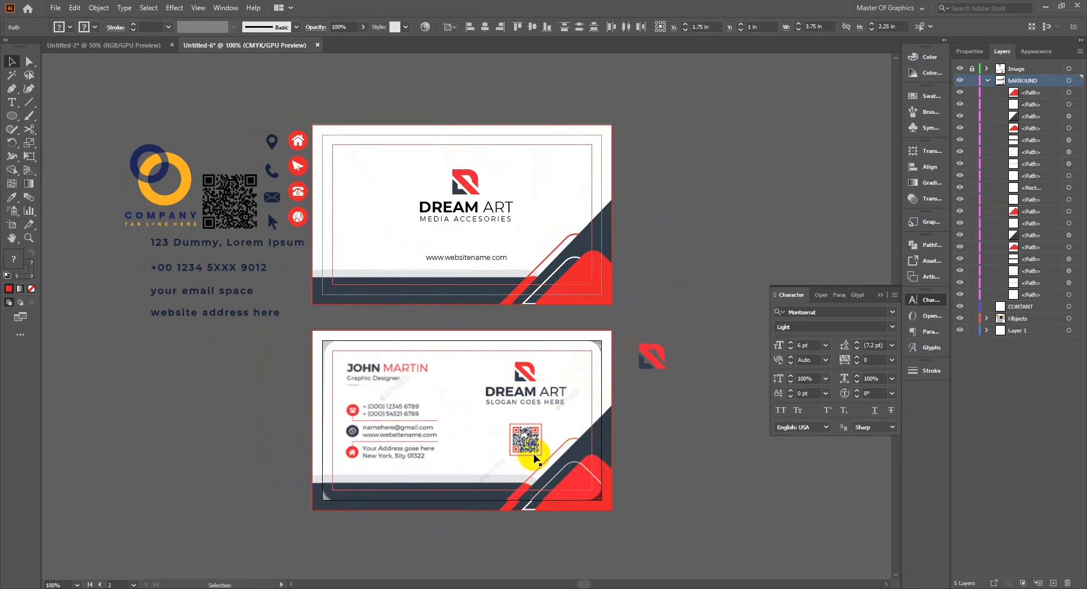
- Move the spare logo icon onto the back card's reference logo and scale it to about 0.256 in wide
scroll(535, 460, up, 2)
key(super)
key(super)
scroll(639, 481, up, 2)
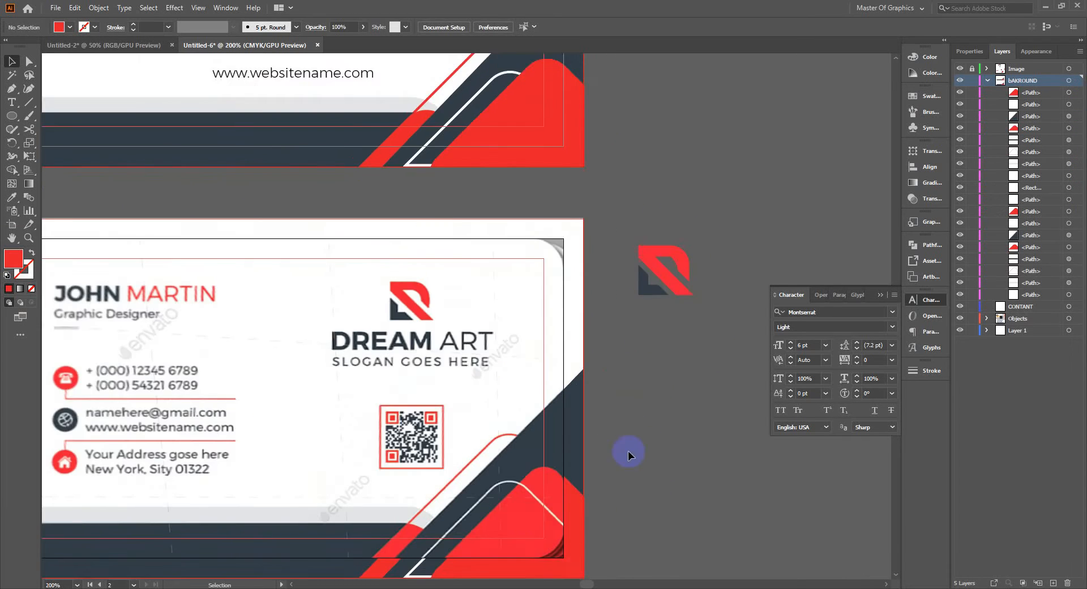
drag(628, 449, 757, 357)
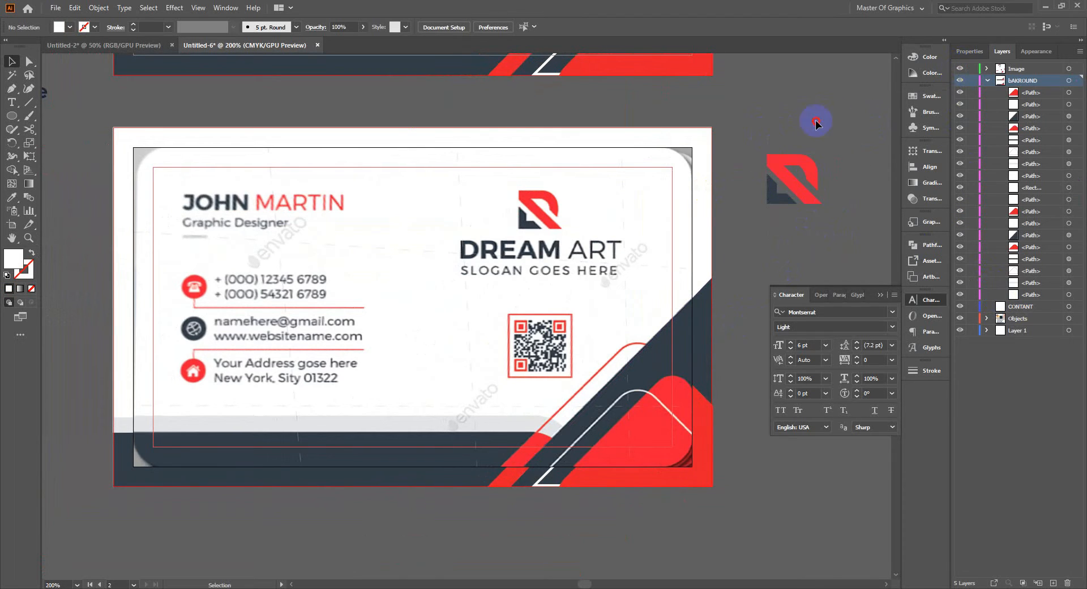
drag(813, 201, 561, 232)
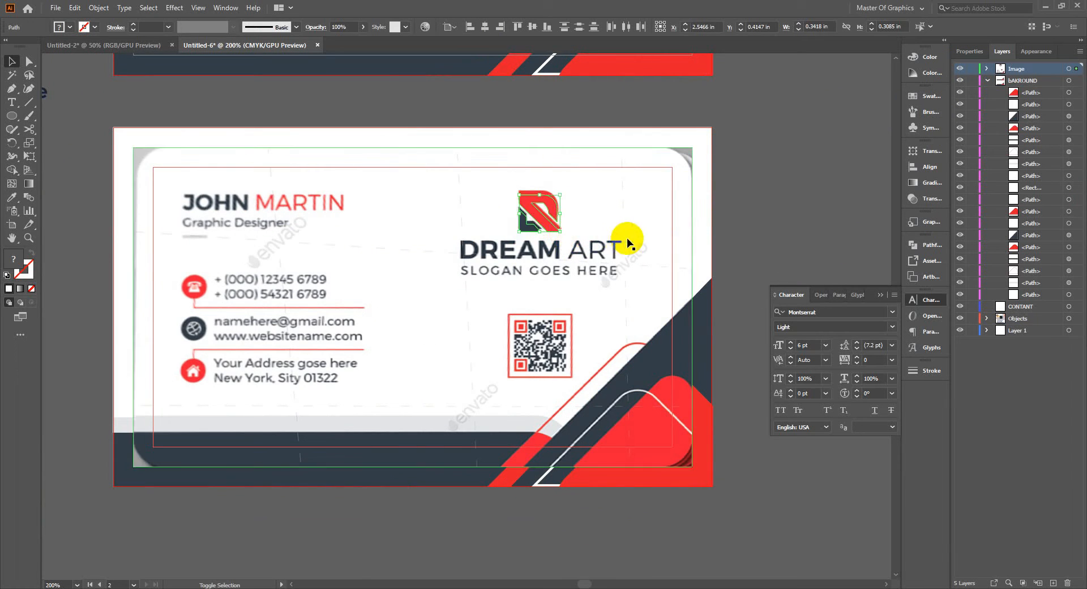
key(Up)
key(Up)
key(Up)
key(Down)
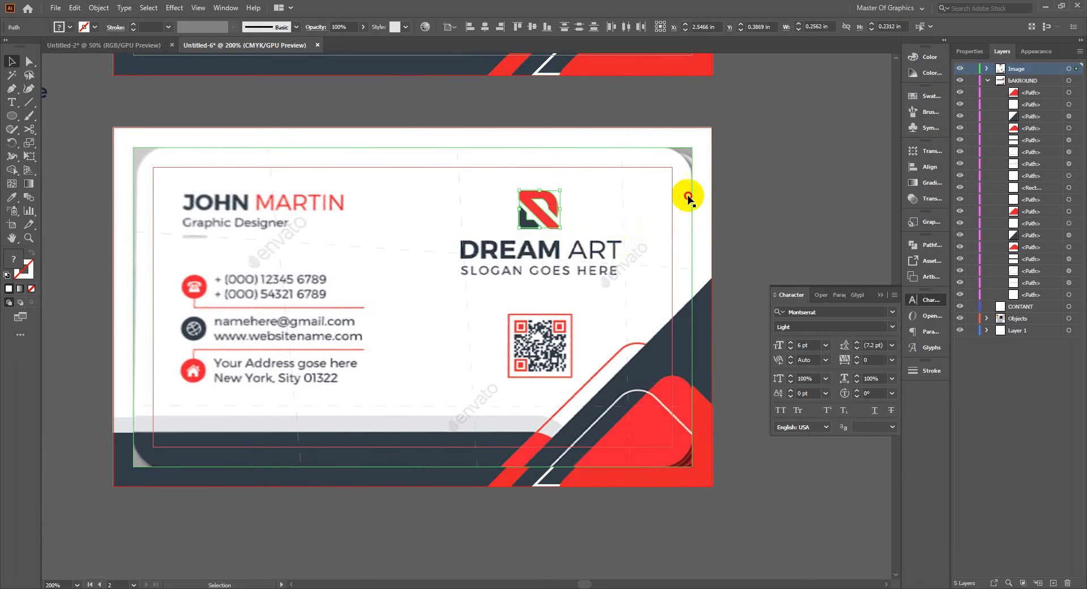
click(574, 292)
- Copy the front card's DREAM ART text onto the back card's reference name and scale it to about 12.14 pt
scroll(481, 272, down, 1)
drag(460, 271, 491, 411)
click(465, 126)
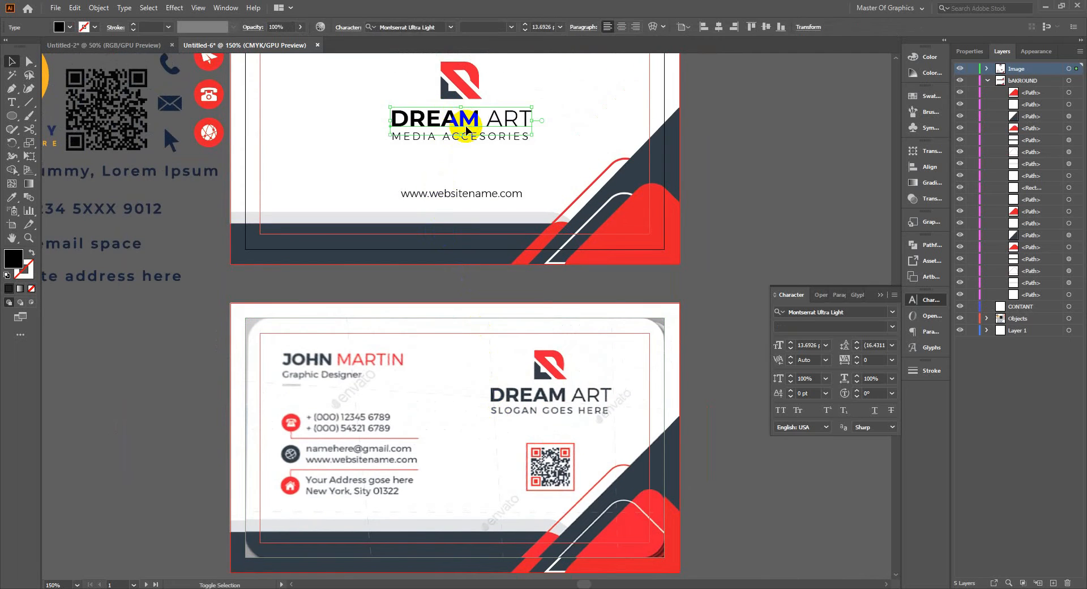
drag(465, 126, 614, 400)
key(Up)
key(Left)
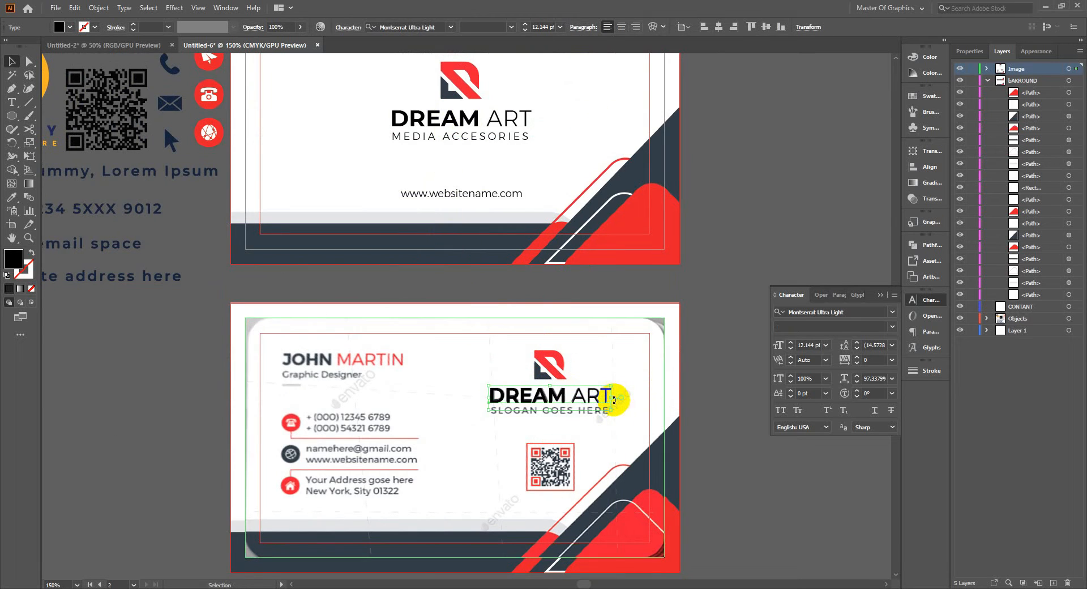
click(622, 462)
- Duplicate the front card's MEDIA ACCESORIES tagline between the two cards and change its text to SLOGAN GOES HERE
drag(481, 138, 610, 286)
double_click(657, 283)
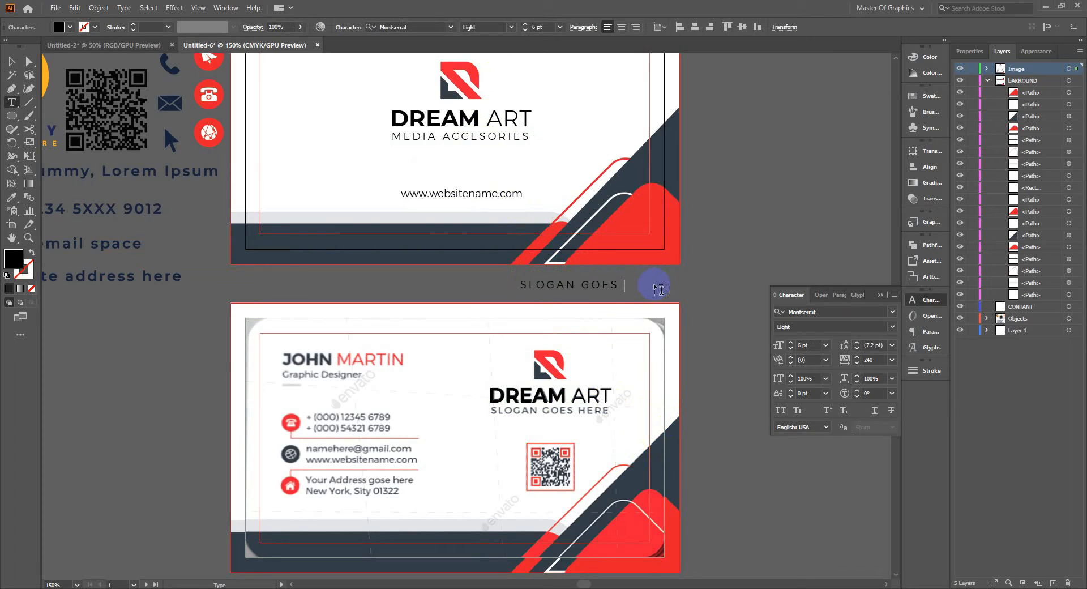
key(Escape)
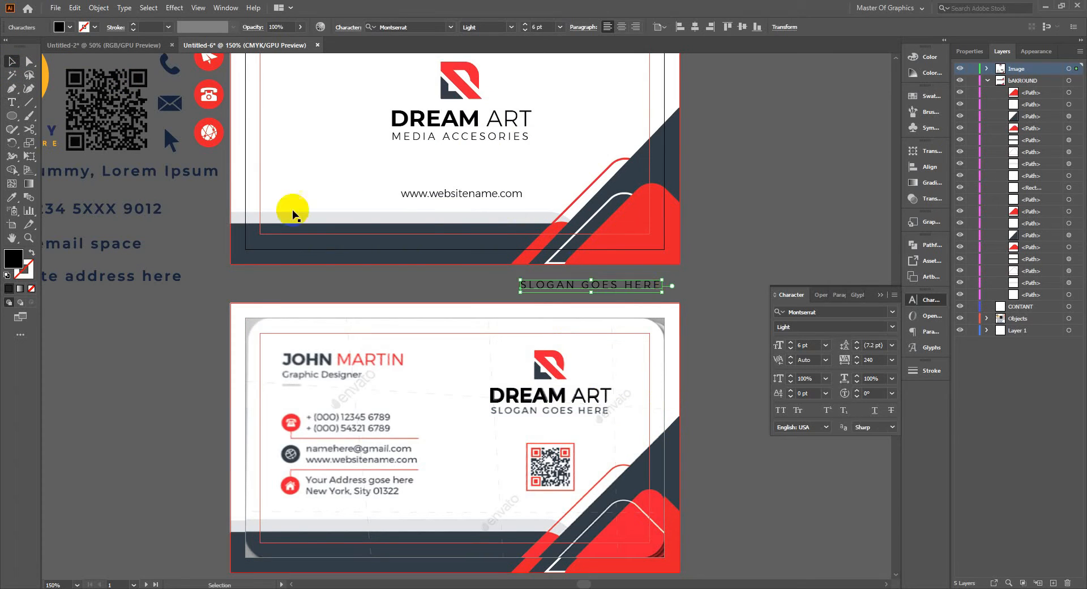
- Reset the slogan's tracking to 0 and move it over the reference slogan on the back card
click(892, 360)
click(906, 448)
drag(594, 288, 566, 413)
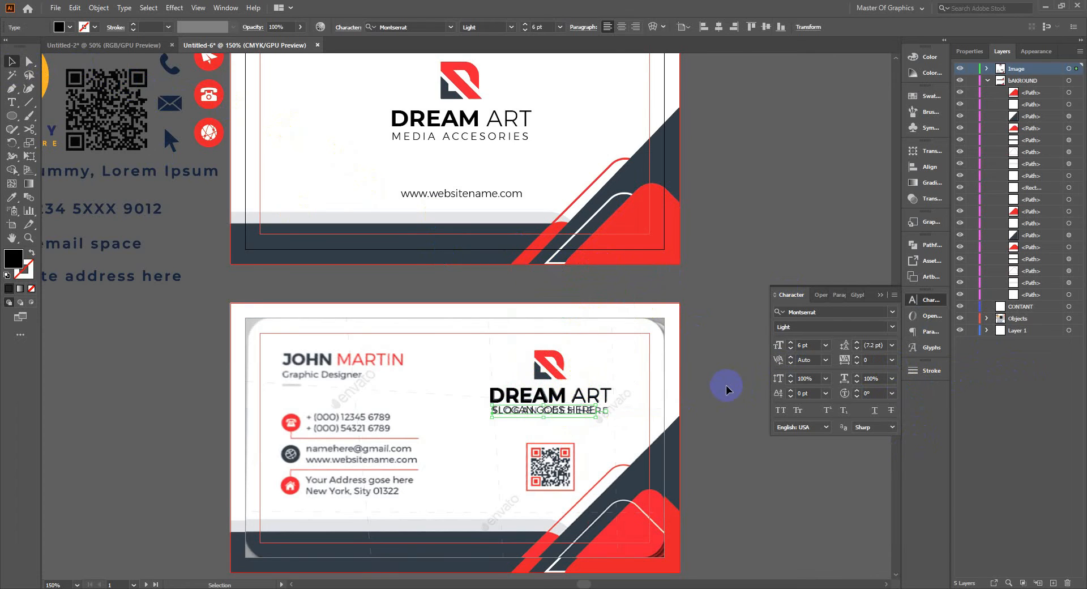
- Widen the slogan's tracking to 100 so it matches the reference slogan's width
scroll(674, 405, up, 5)
drag(673, 403, 736, 374)
drag(444, 277, 371, 280)
key(alt+Right)
key(alt+Right)
key(alt+Right)
key(alt+Right)
key(alt+Right)
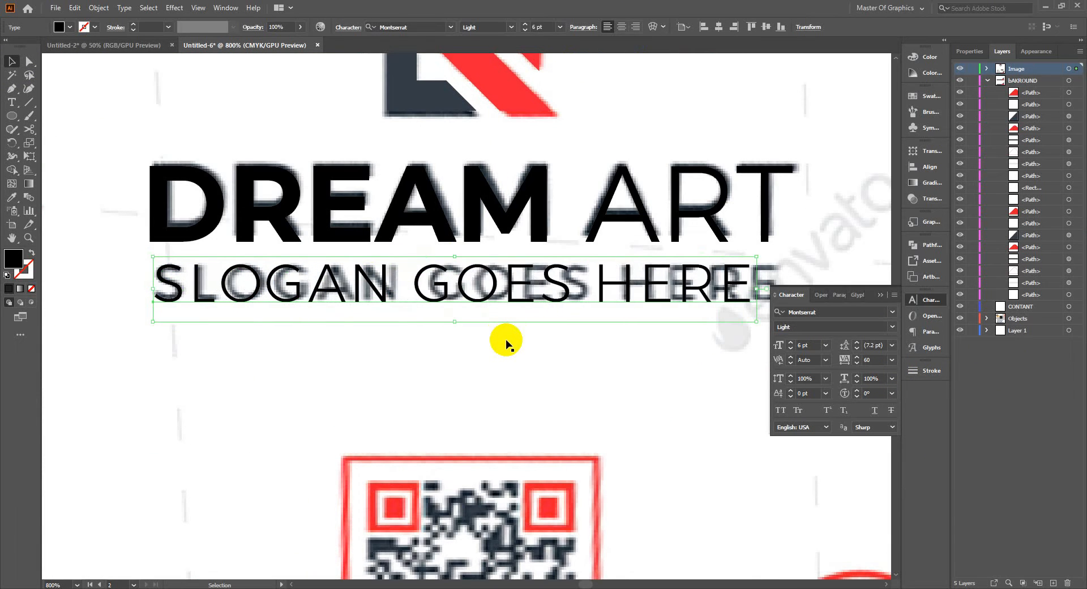
scroll(536, 341, down, 4)
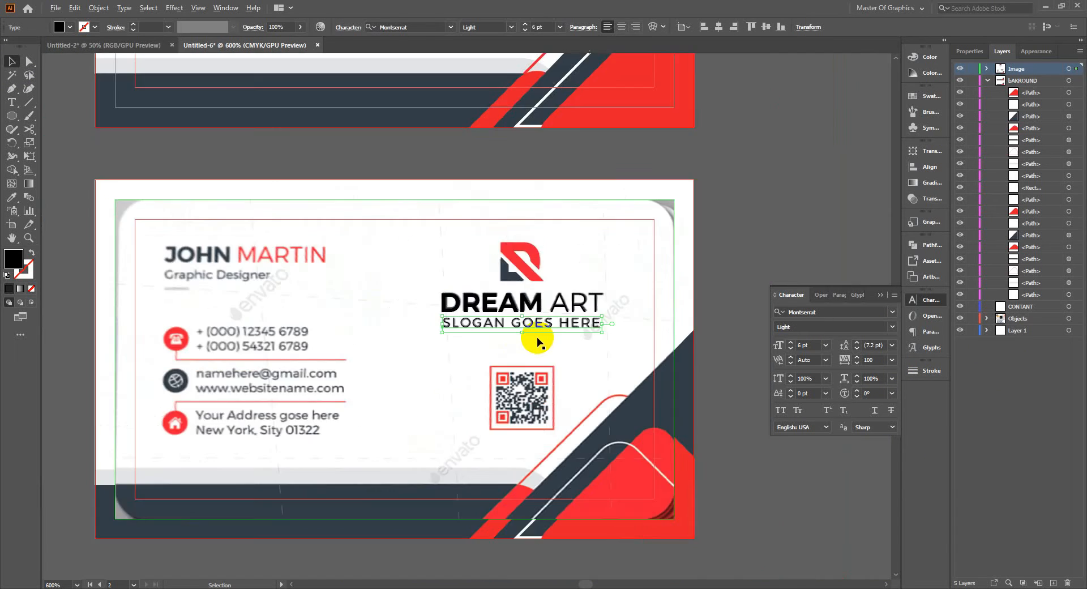
scroll(680, 308, down, 1)
drag(685, 313, 565, 304)
click(639, 274)
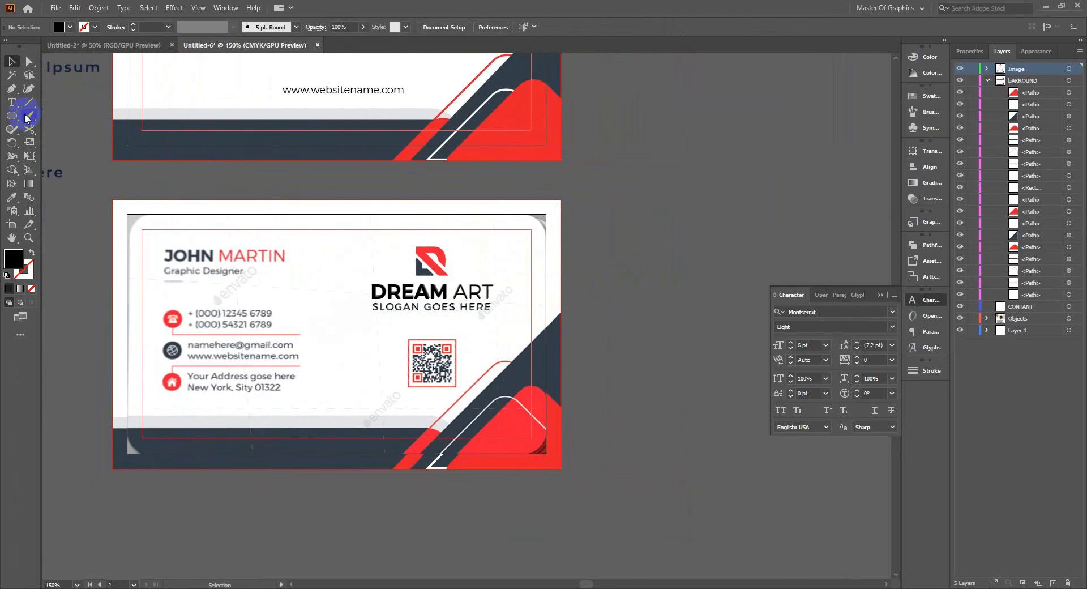
- Draw a square about 0.412 in wide from the QR code frame, place it beside the back card, and sample the corner shape's red
drag(11, 116, 62, 111)
drag(408, 339, 688, 265)
click(11, 198)
click(493, 146)
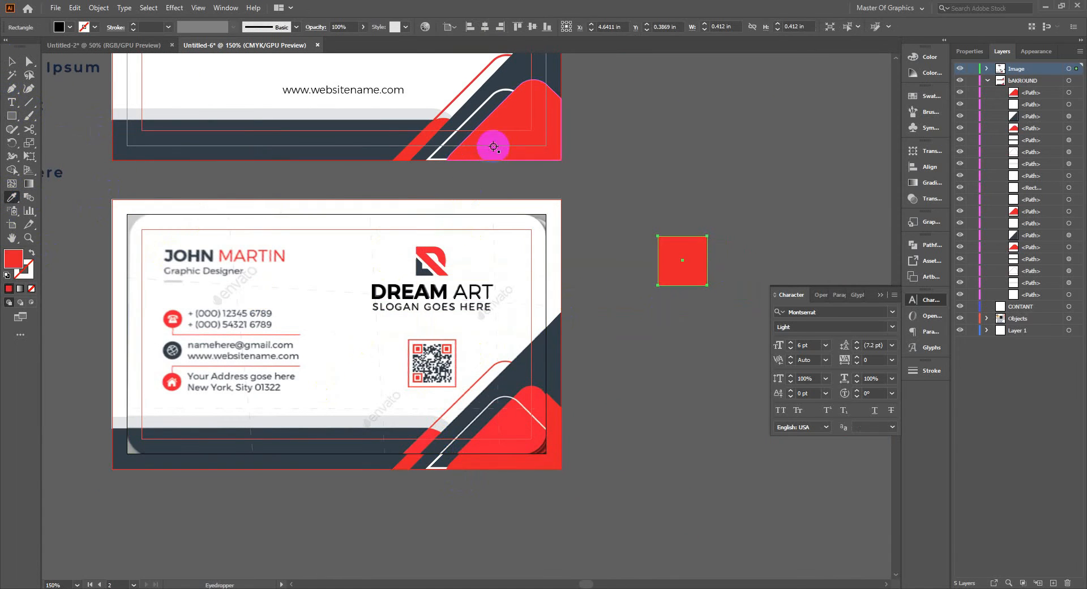
- Swap the square's fill and stroke to leave only a red outline, and set its stroke weight to 0.5 pt
click(31, 252)
key(v)
click(52, 85)
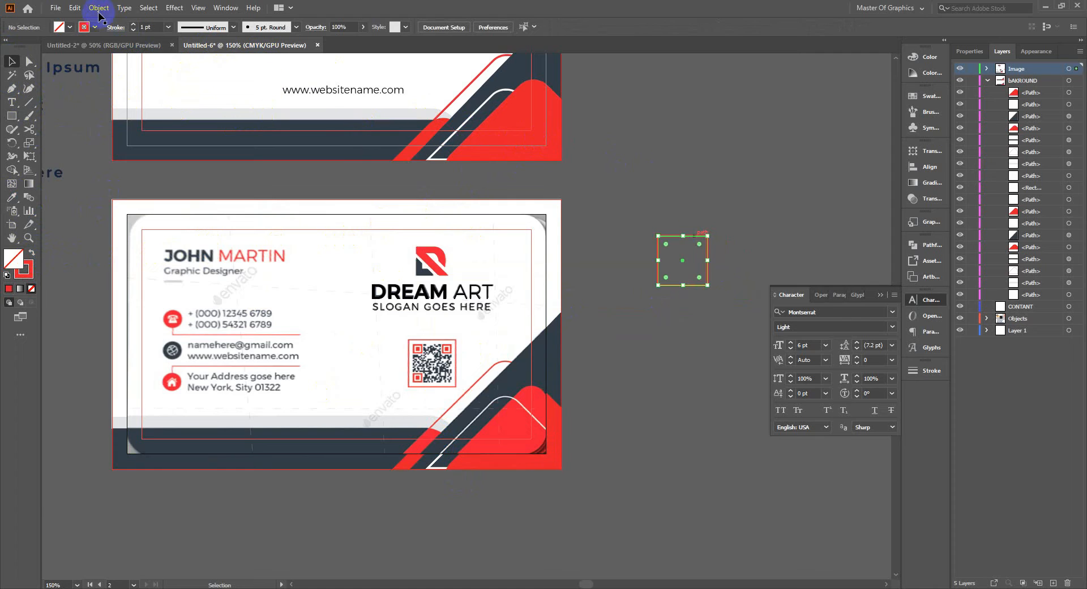
click(134, 30)
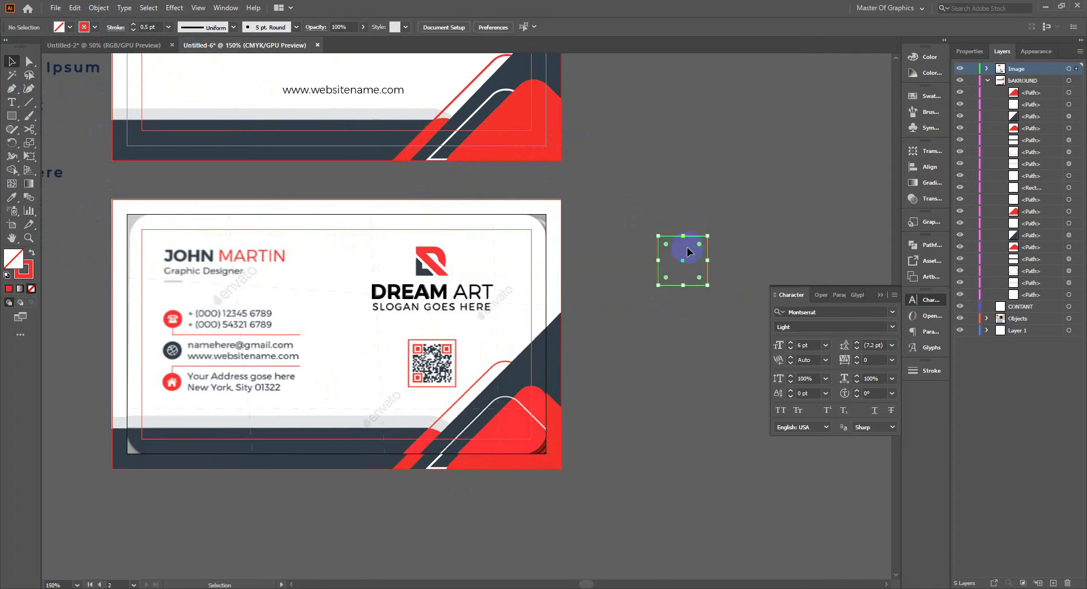
- Move the red outlined square onto the frame of the reference QR code on the back card
drag(690, 236, 445, 341)
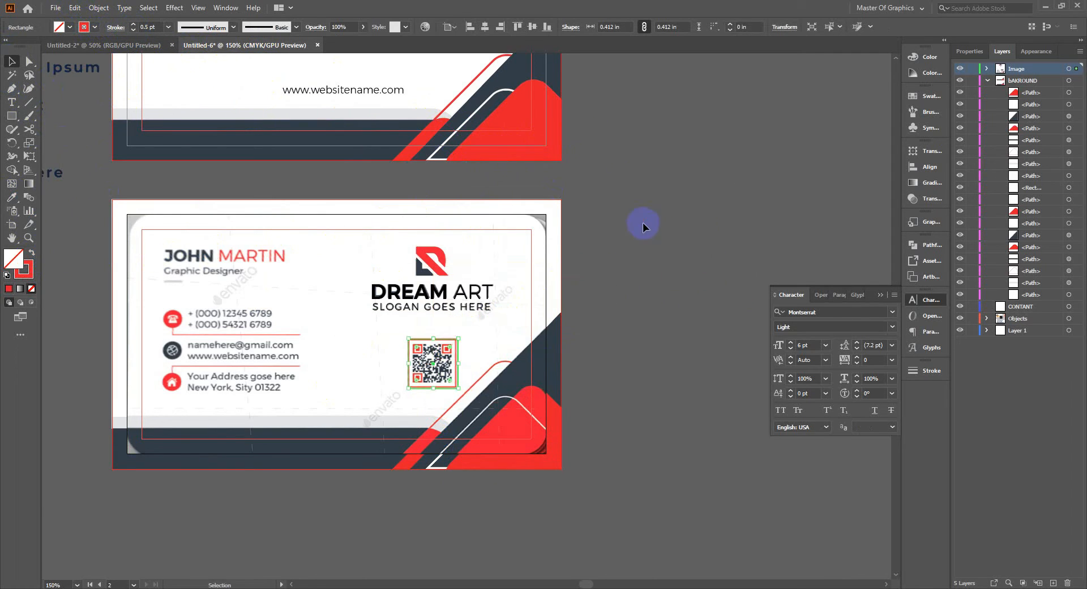
click(644, 222)
drag(643, 222, 830, 208)
click(645, 339)
click(644, 340)
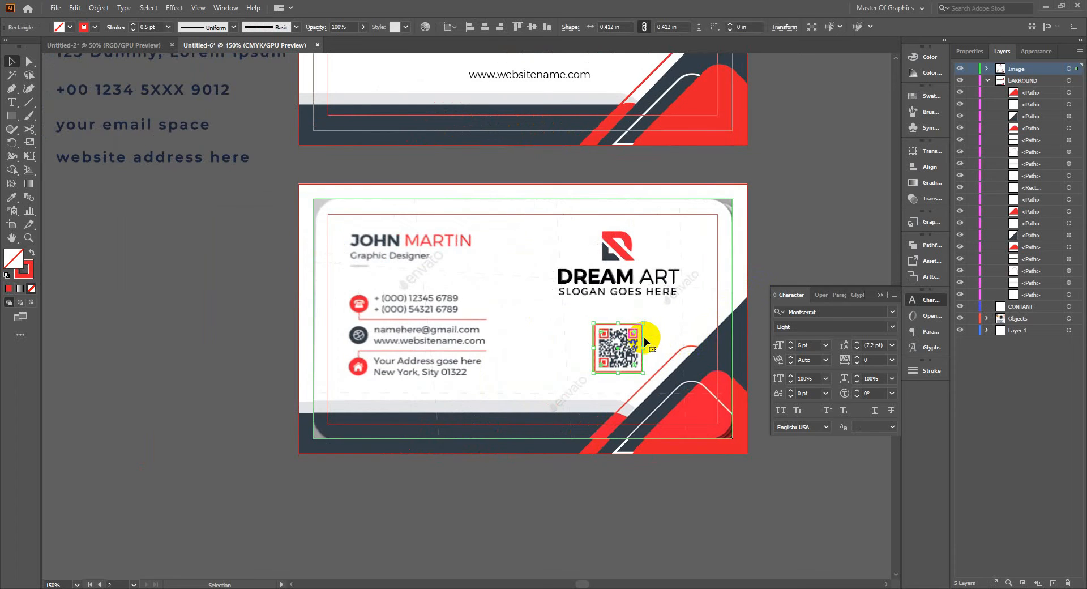
scroll(610, 319, up, 3)
drag(612, 320, 503, 231)
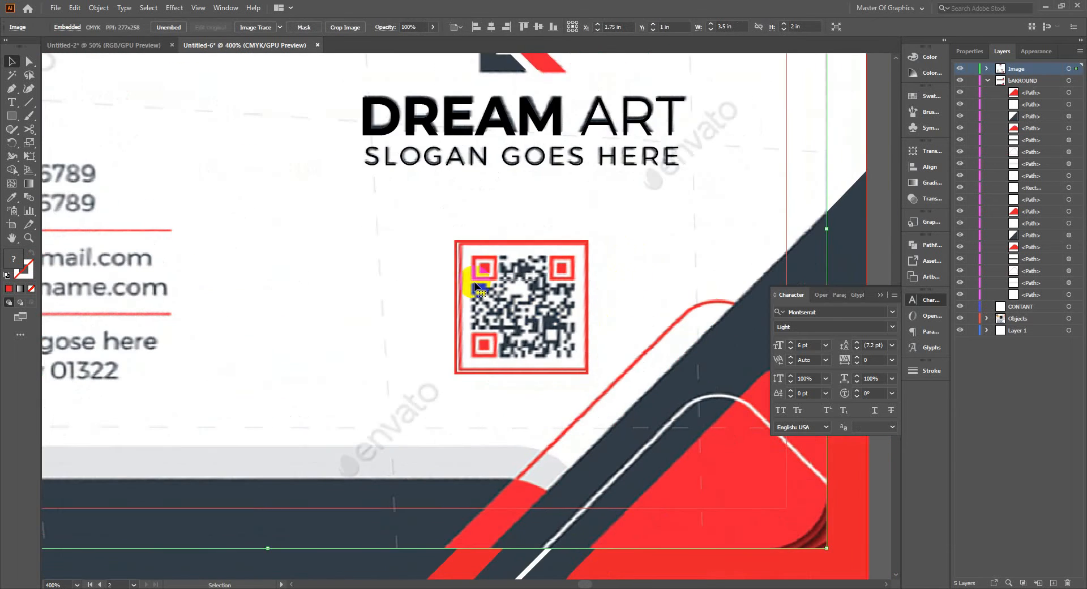
click(456, 245)
- Move all text, logo paths and the red frame out of the Image layer into the bAKROUND layer, leaving only the reference image
click(986, 68)
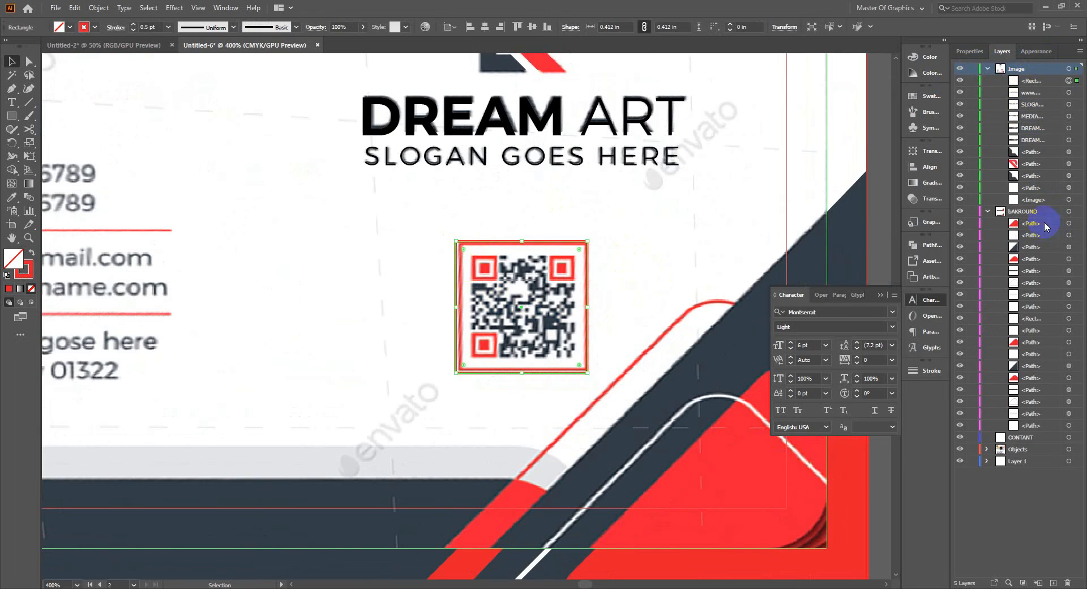
click(1041, 106)
click(1044, 116)
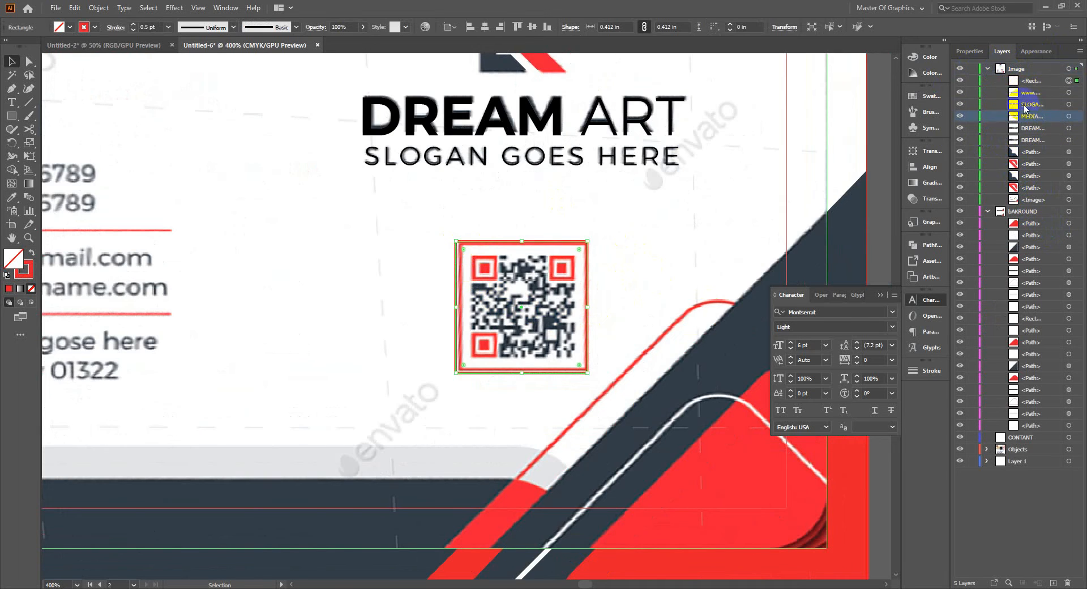
click(1027, 105)
click(1022, 93)
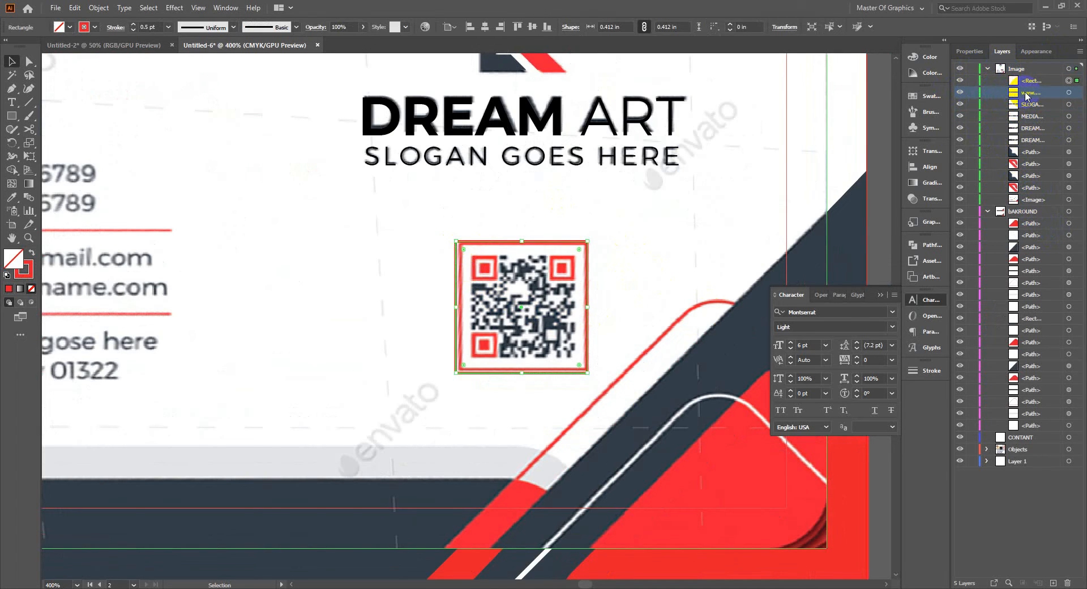
drag(1026, 96, 1046, 215)
shift+click(1028, 127)
shift+click(1053, 178)
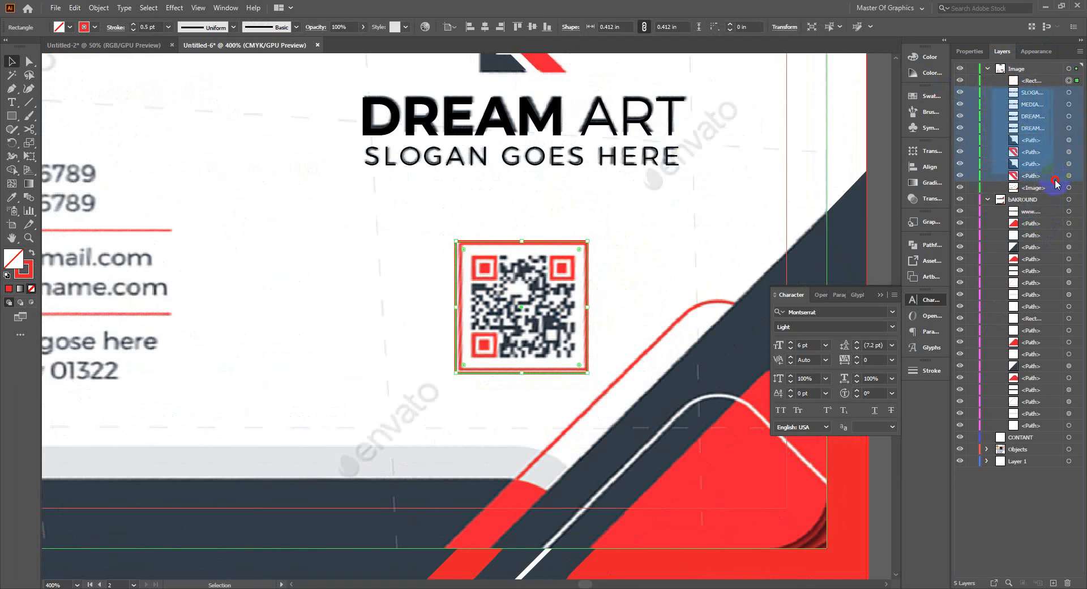
shift+click(1038, 85)
drag(1040, 91, 1047, 209)
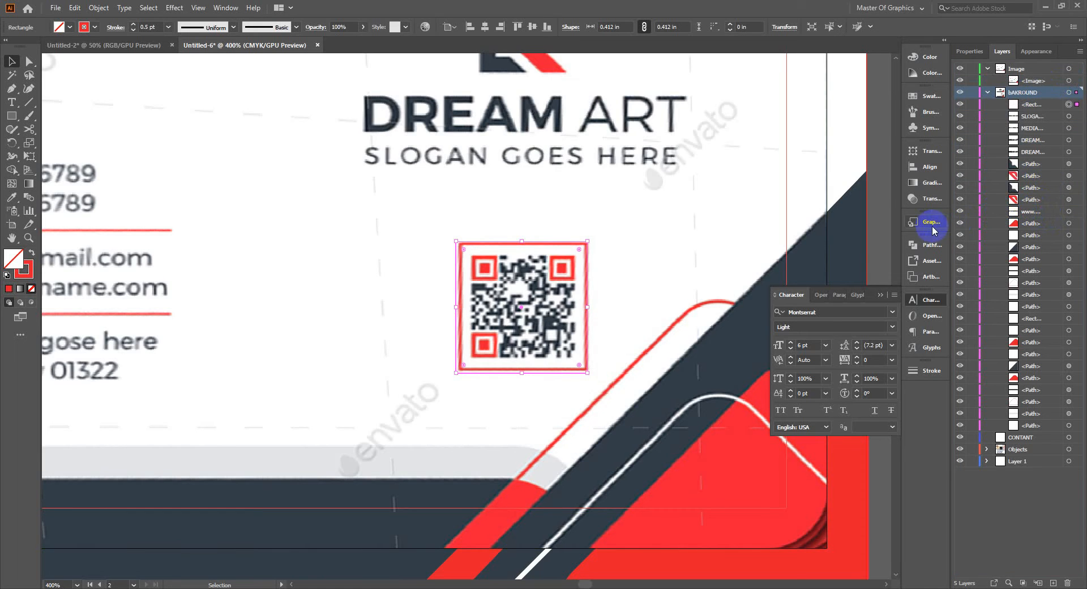
- Lock the Image layer holding the reference picture and collapse the bAKROUND layer
scroll(635, 437, down, 2)
key(super)
click(914, 542)
scroll(674, 404, down, 3)
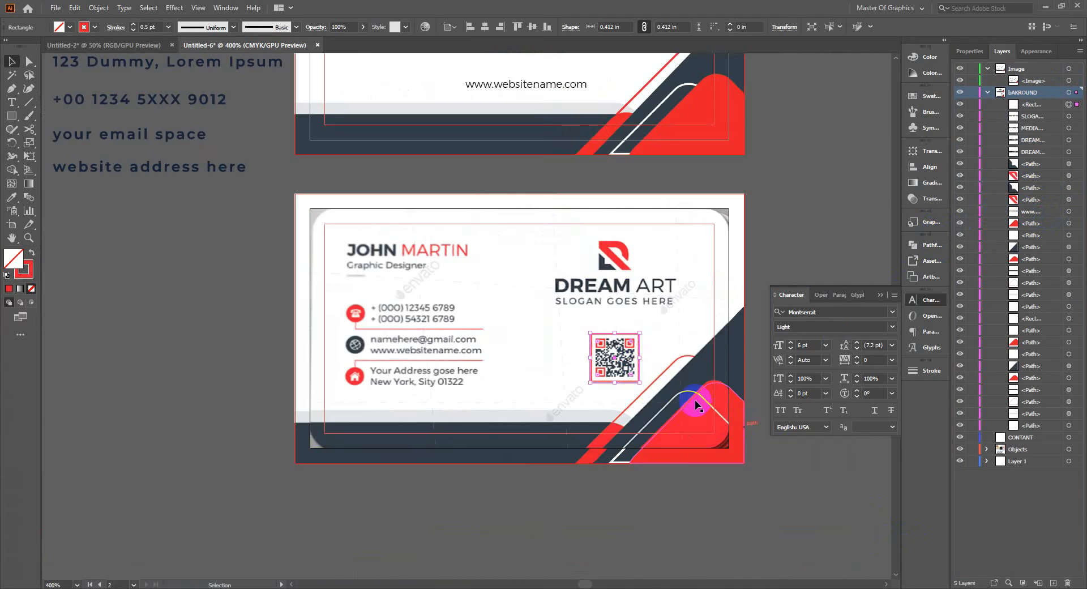
click(658, 367)
click(638, 339)
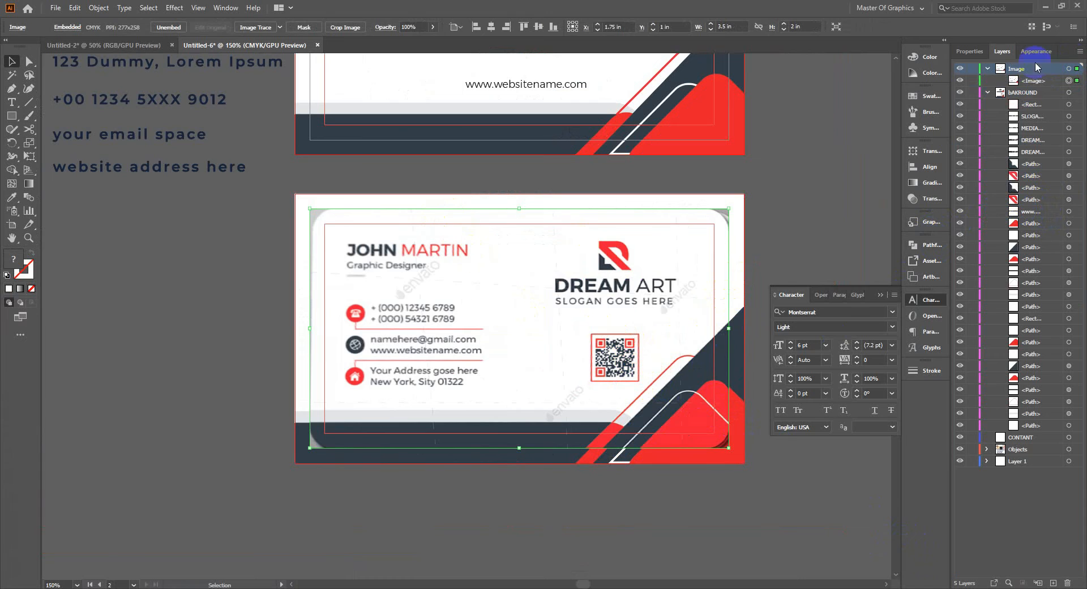
click(1017, 94)
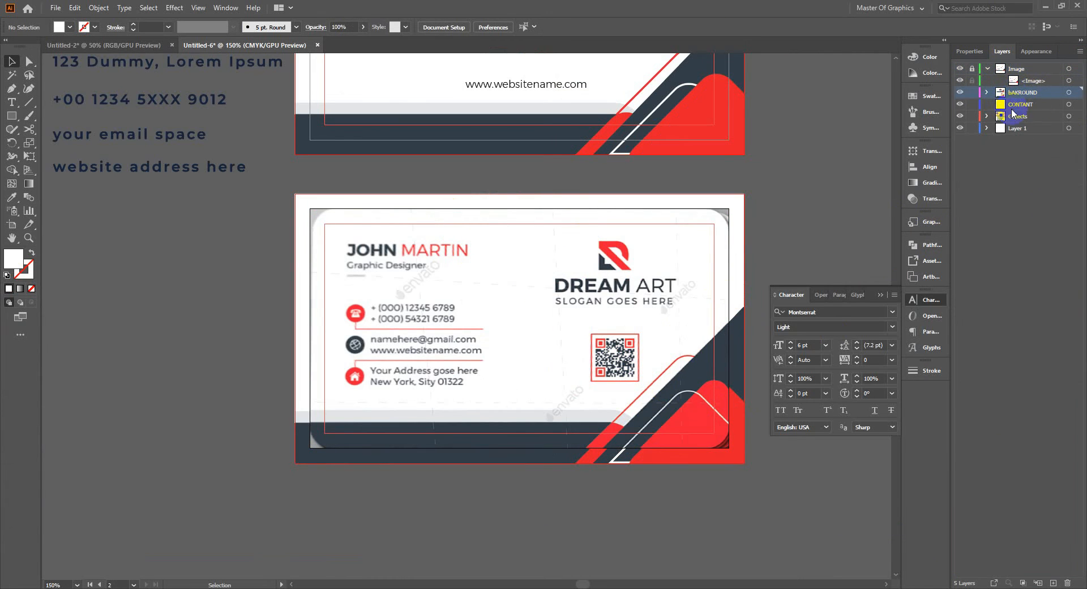
- Ungroup the sample artwork beside the cards to separate its black QR code
click(635, 300)
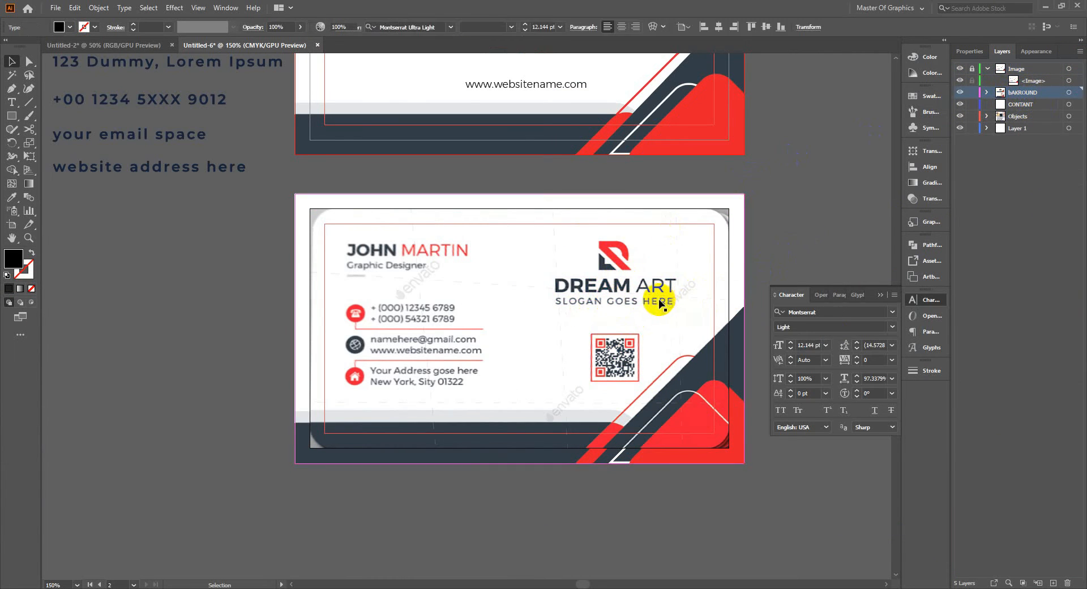
click(639, 336)
drag(128, 259, 298, 374)
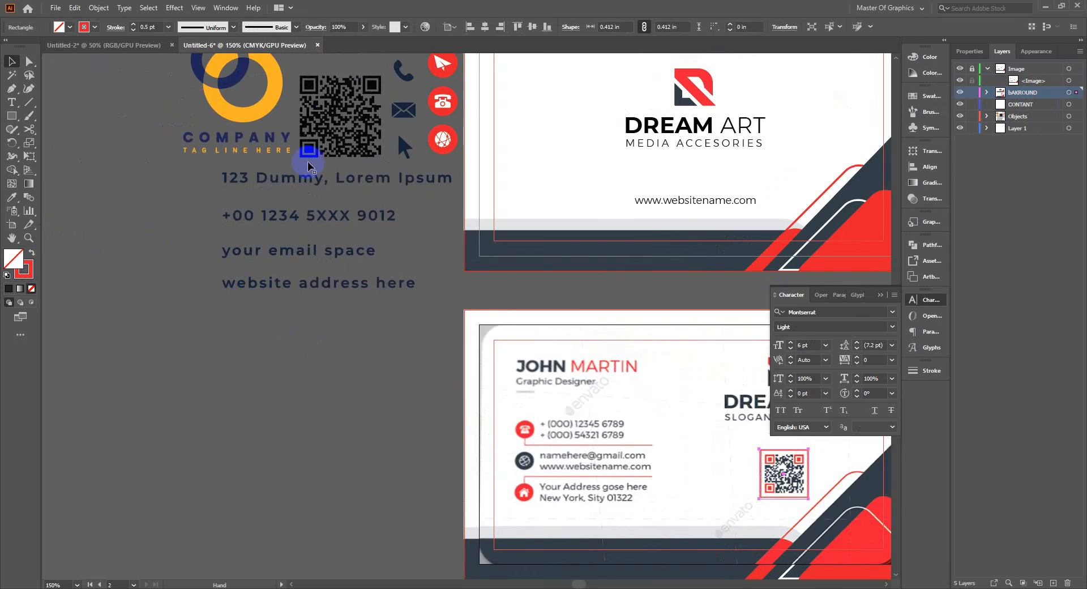
click(334, 113)
right_click(340, 115)
click(379, 209)
click(354, 317)
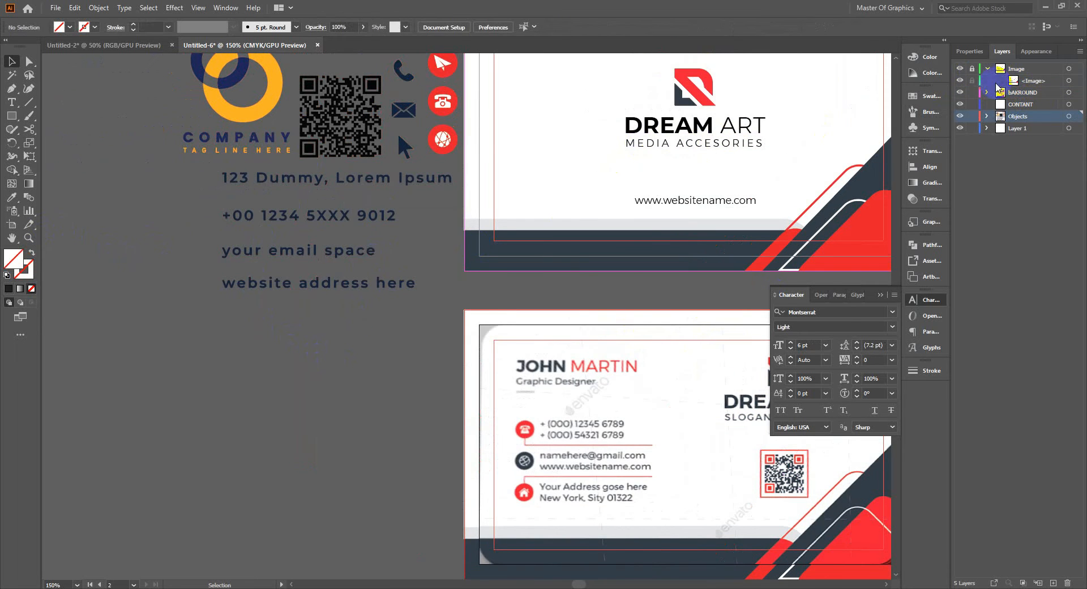
- Move the black QR code from the sample artwork onto the reference QR code on the back card
click(1015, 93)
click(346, 108)
drag(472, 166, 378, 162)
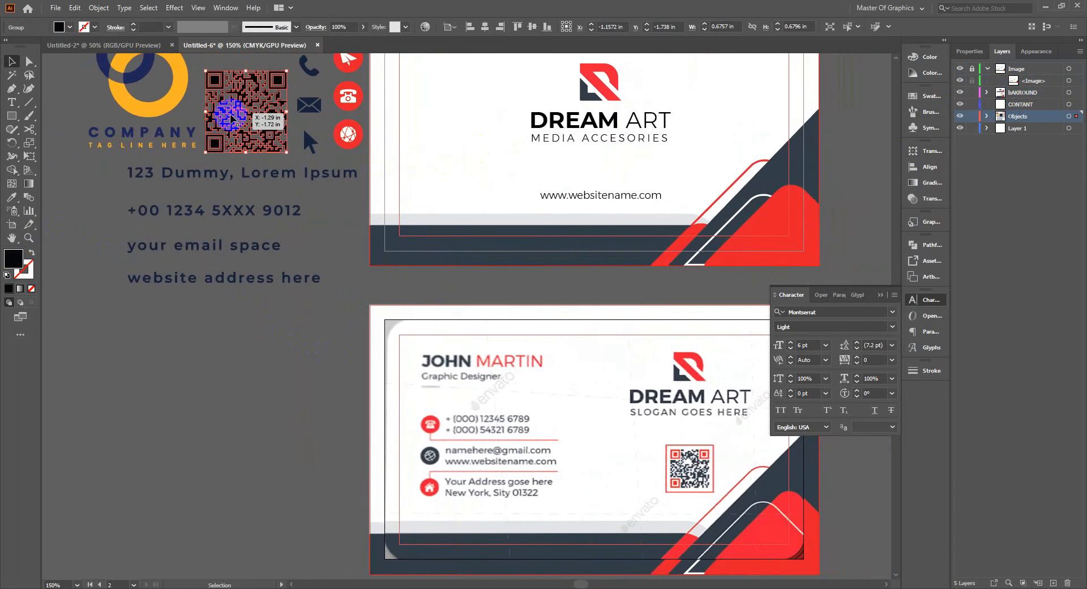
drag(241, 128, 294, 376)
drag(460, 345, 389, 229)
click(1026, 92)
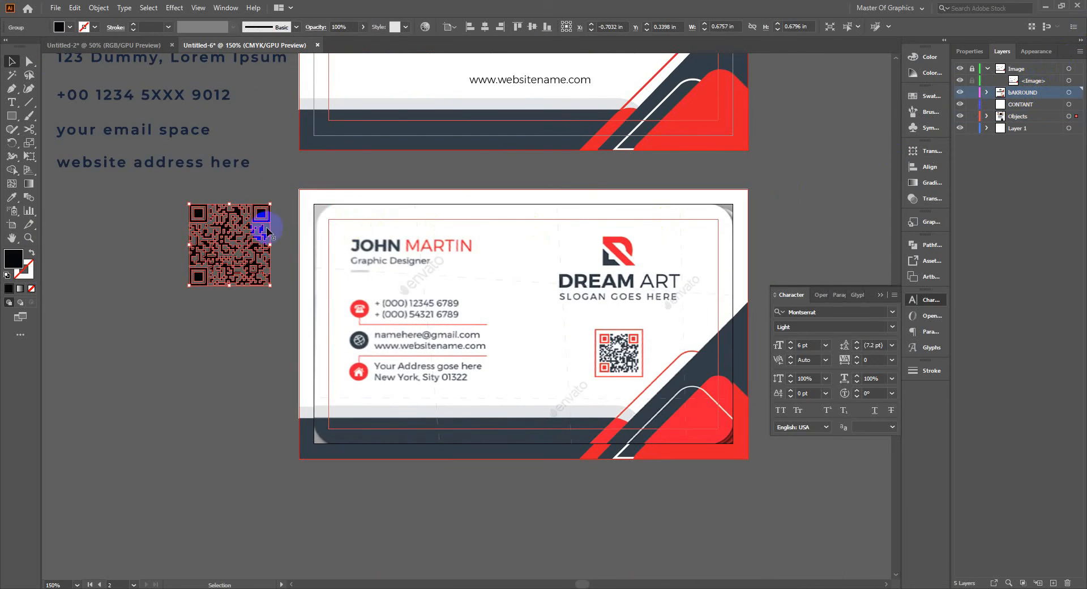
drag(241, 239, 645, 335)
- Scale the QR code down to about 0.31 in wide and fit it inside the red frame over the reference code
drag(731, 317, 586, 250)
scroll(548, 290, up, 3)
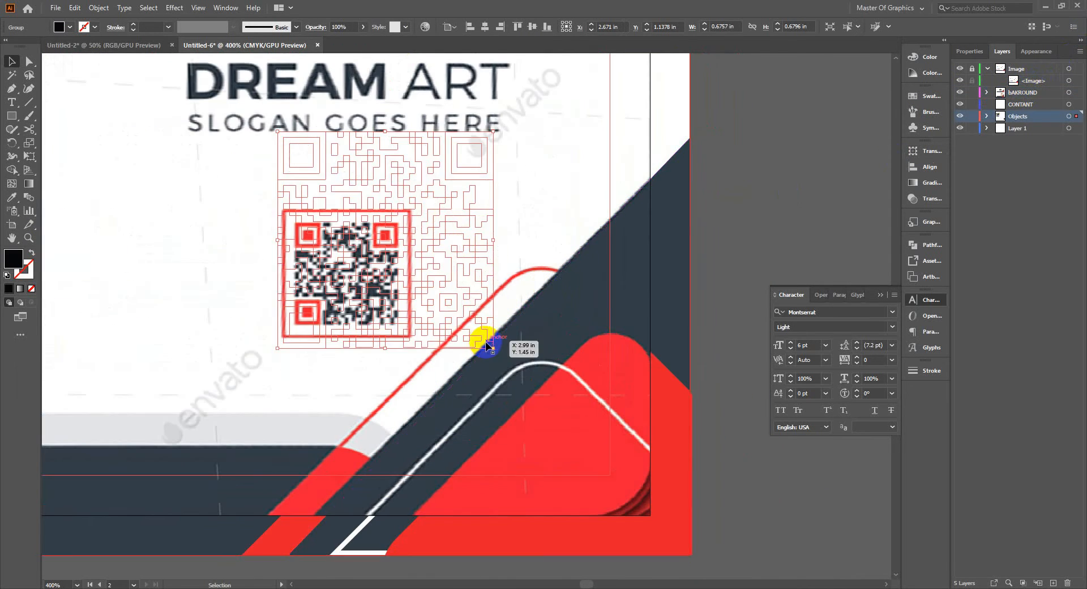
drag(495, 350, 320, 246)
drag(354, 269, 394, 339)
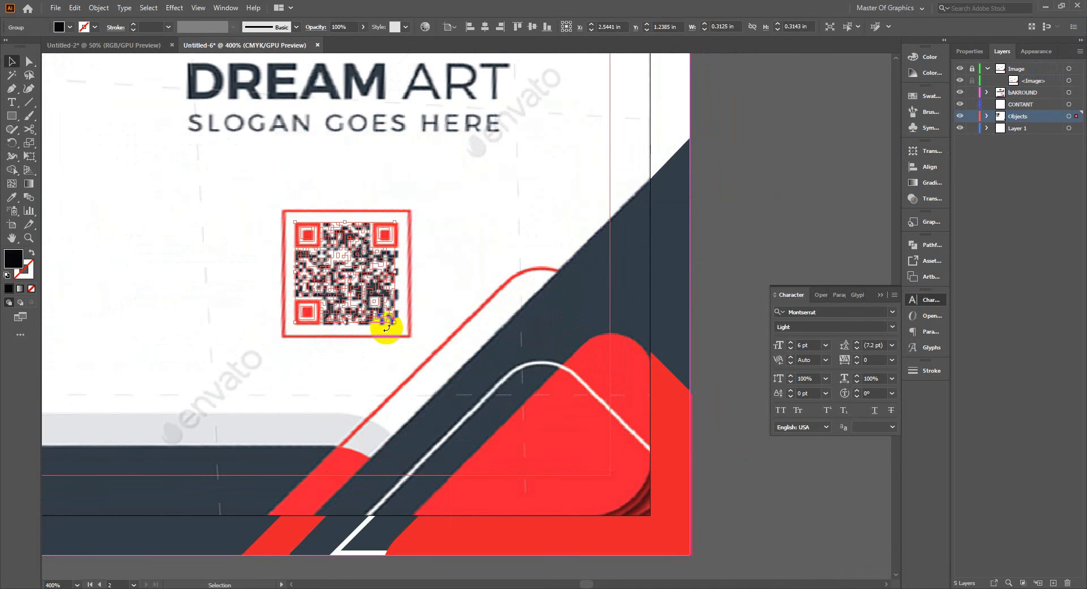
scroll(391, 327, down, 4)
click(534, 293)
drag(531, 250, 716, 247)
scroll(520, 299, up, 3)
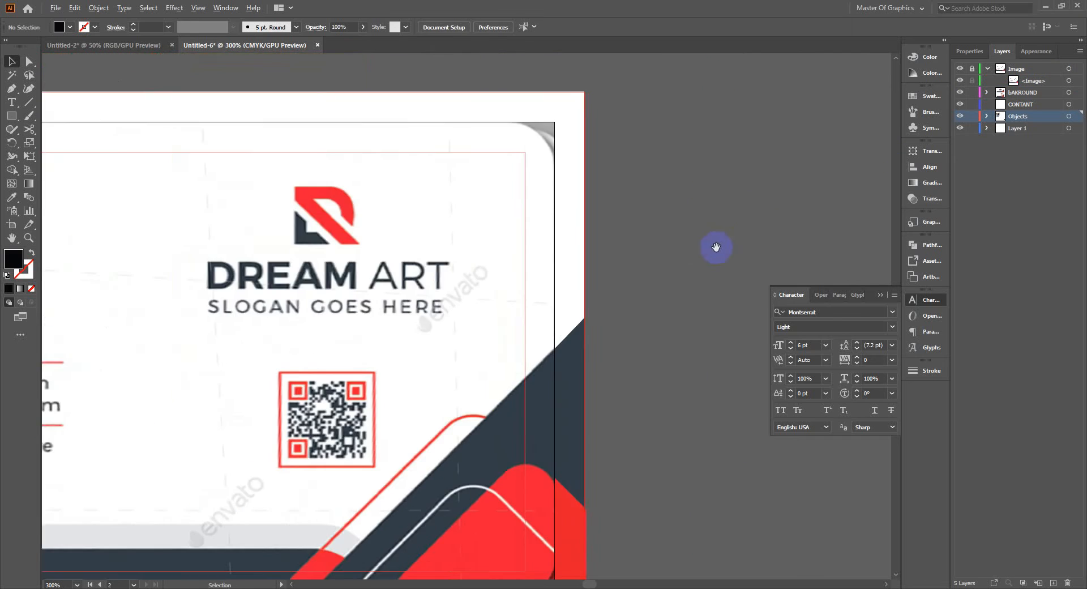
- Copy the DREAM ART text above the back card and replace its wording with the cardholder's first and last name in capitals
scroll(717, 248, down, 2)
drag(621, 220, 427, 67)
double_click(444, 67)
key(BackSpace)
key(BackSpace)
key(BackSpace)
key(BackSpace)
key(BackSpace)
scroll(448, 68, up, 1)
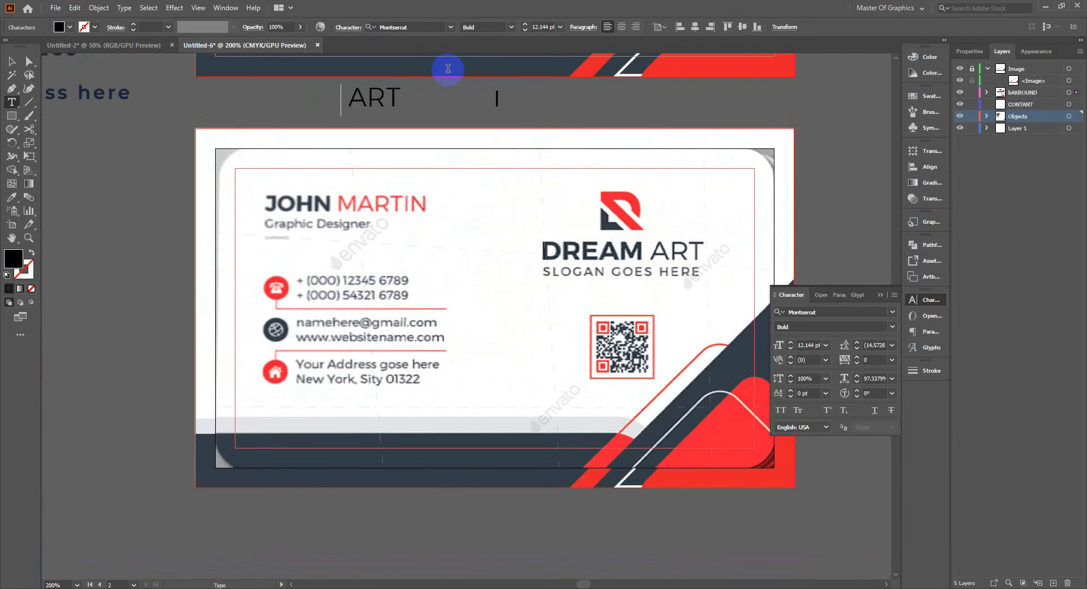
key(BackSpace)
key(BackSpace)
text(JHON)
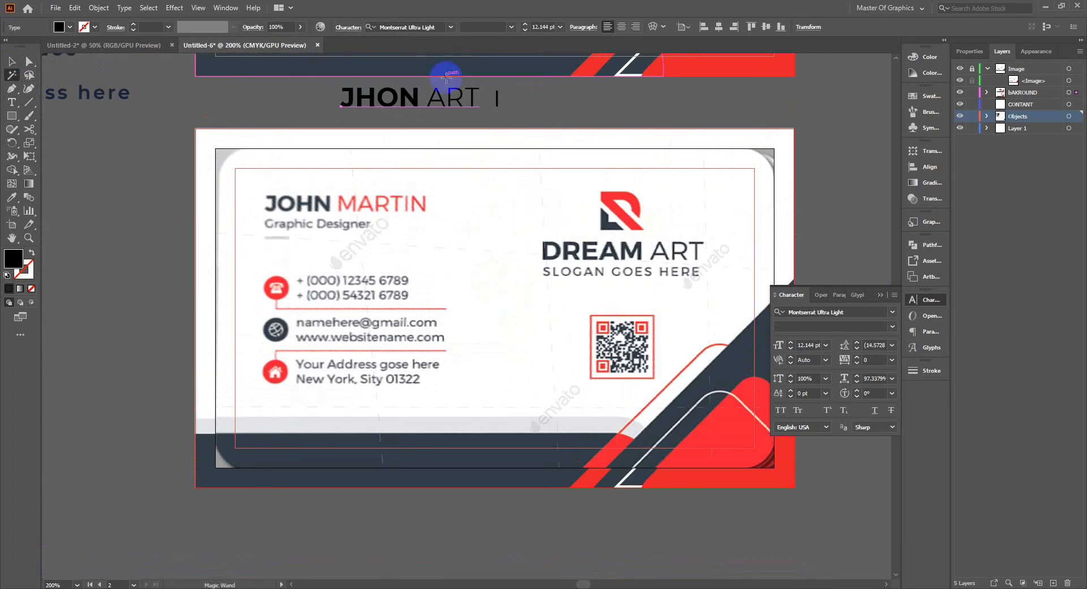
click(477, 91)
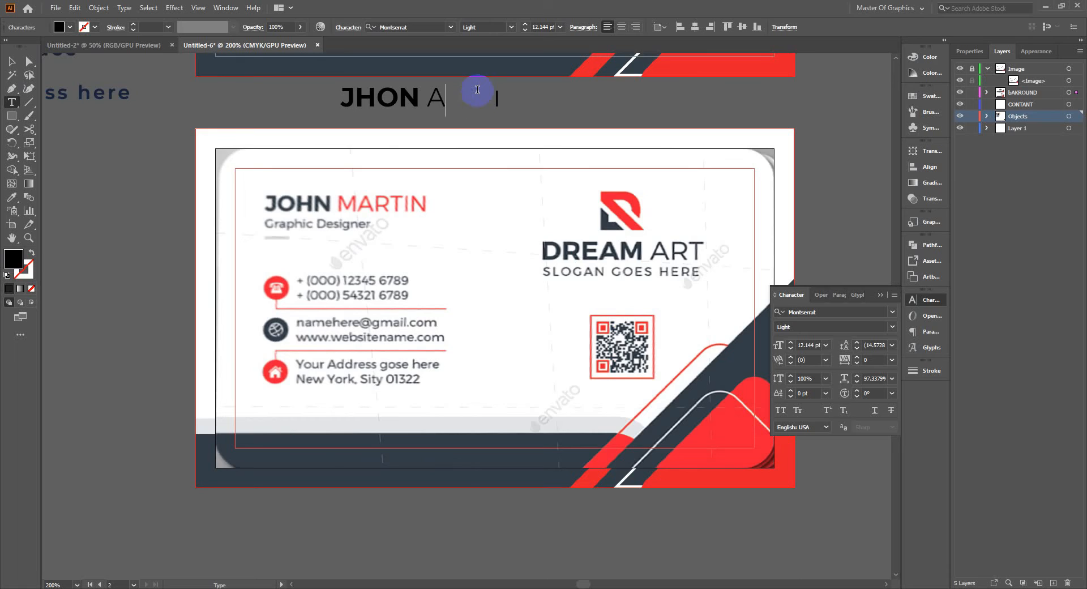
text(martin)
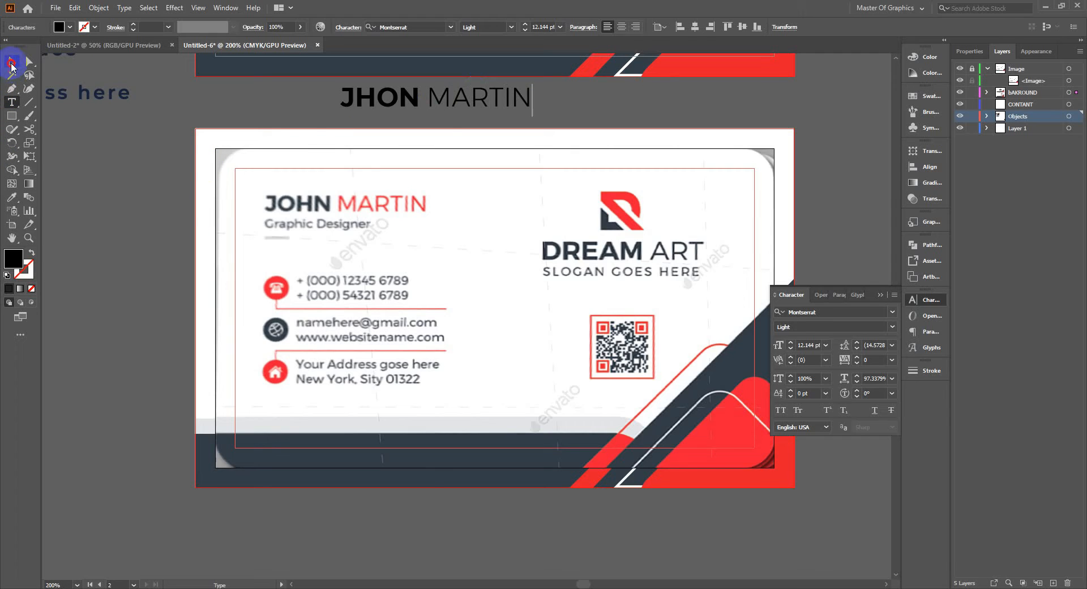
- Place the cardholder's name over the reference name on the back card and scale it to about 10.47 pt to match
click(12, 63)
drag(452, 96, 376, 203)
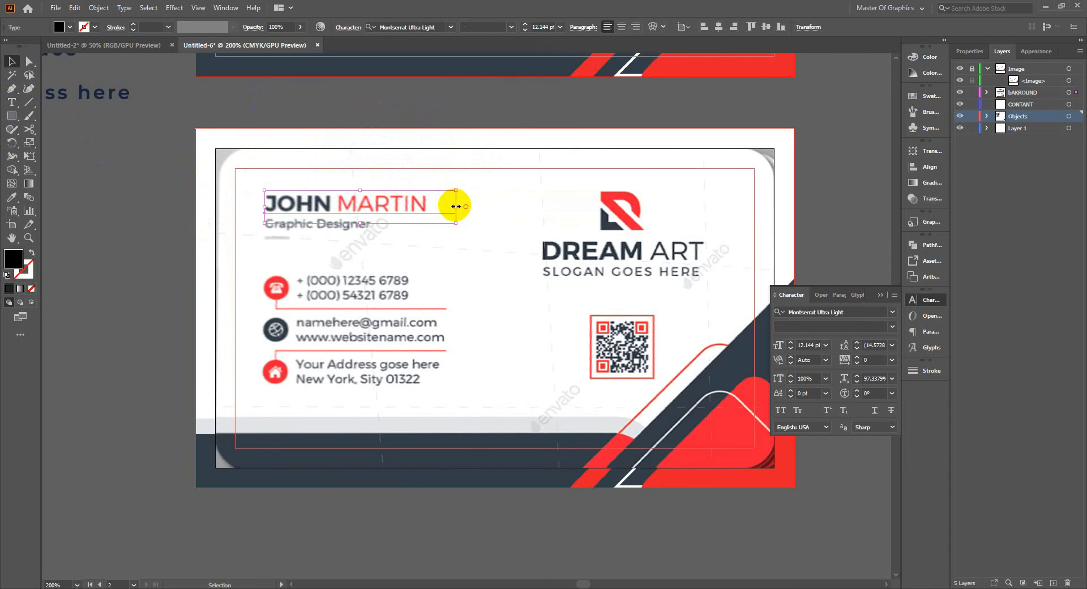
drag(456, 207, 425, 206)
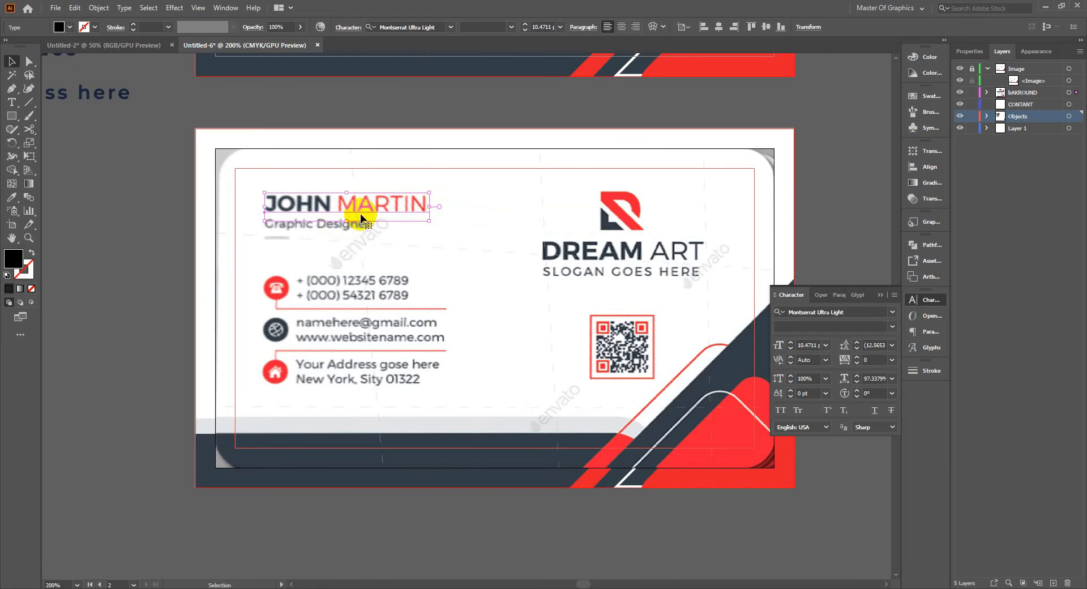
- Copy the slogan text below the cardholder's name, retype it as the graphic designer job title, and move it above the card
click(597, 274)
click(285, 216)
double_click(345, 224)
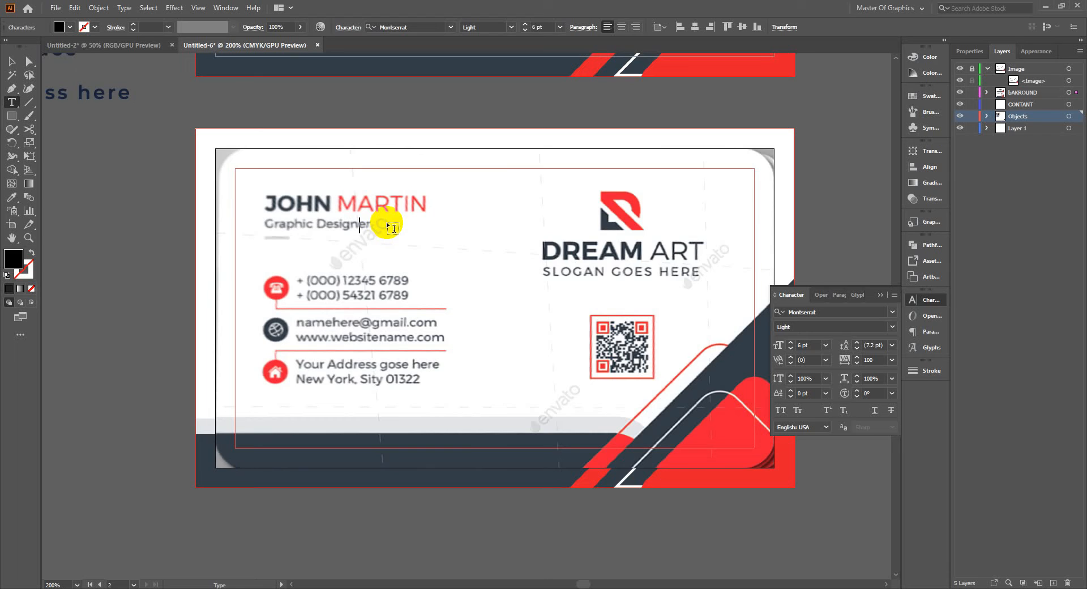
click(10, 61)
drag(359, 225, 379, 108)
- Retype the job title above the back card in mixed case as "Graphic Designer"
double_click(308, 103)
key(BackSpace)
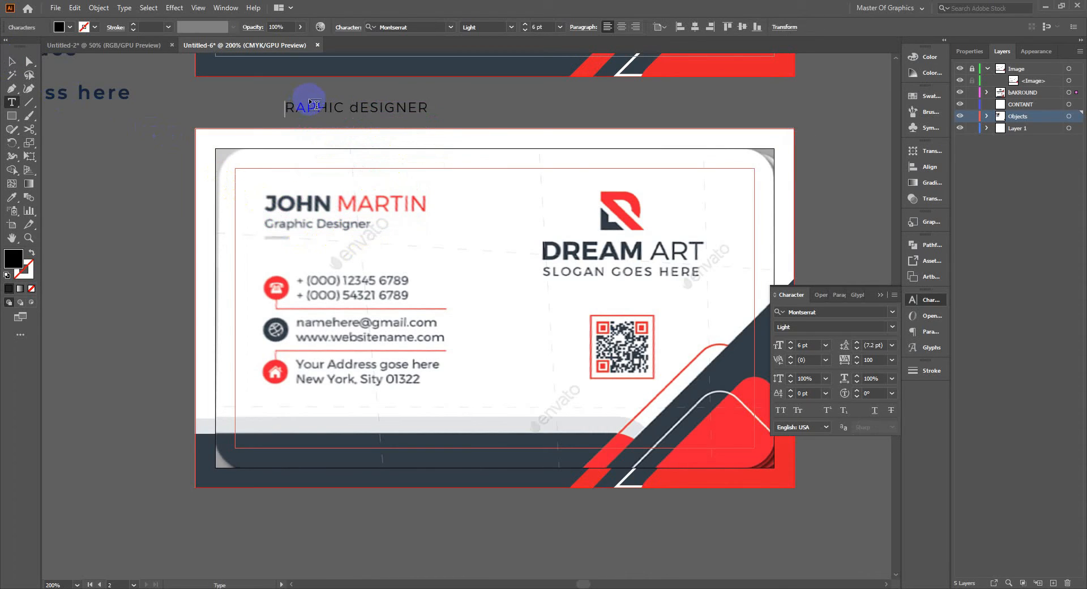
text(G)
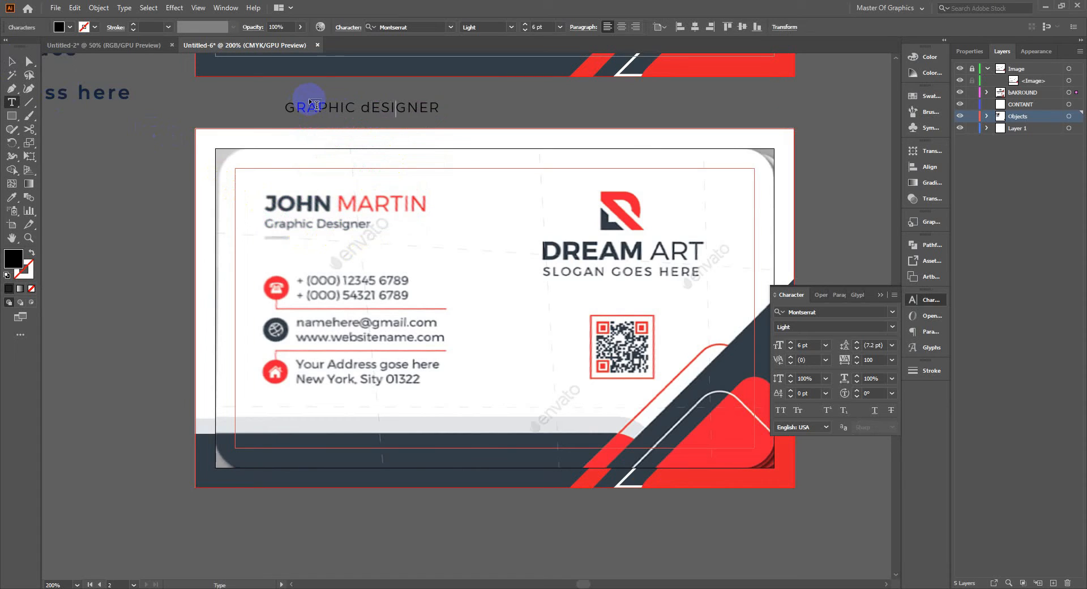
key(BackSpace)
key(BackSpace)
key(BackSpace)
key(BackSpace)
key(BackSpace)
key(BackSpace)
key(BackSpace)
key(BackSpace)
key(BackSpace)
key(BackSpace)
key(BackSpace)
key(BackSpace)
key(BackSpace)
key(BackSpace)
key(BackSpace)
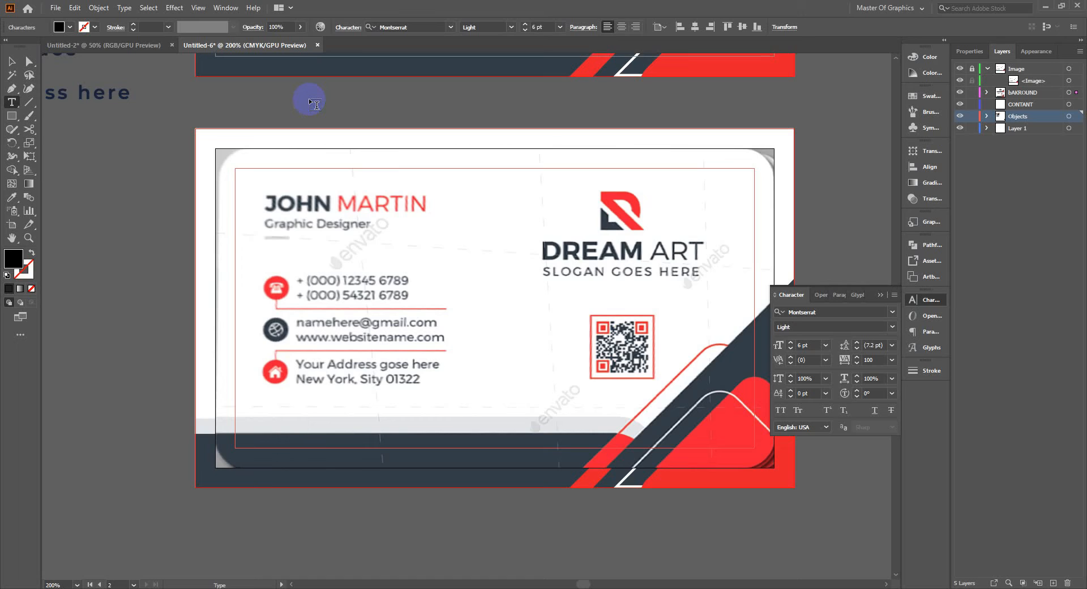
text(RAPHIC)
text(aphic De)
text(signer)
click(11, 60)
- Move every group except the first from the Objects layer into the CONTANT layer, and place CONTANT above bAKROUND
click(987, 116)
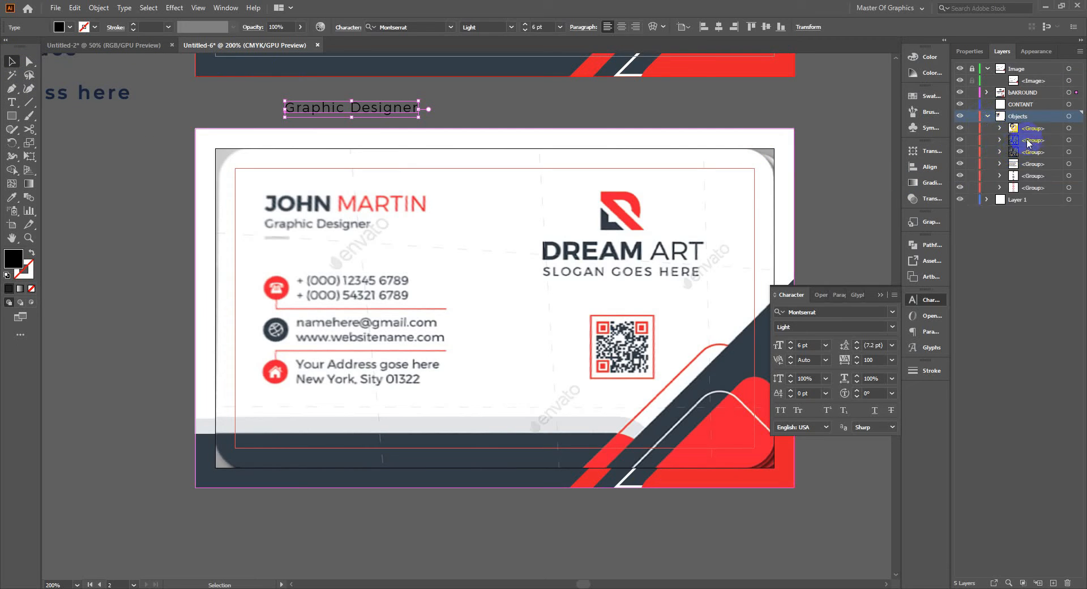
click(1018, 129)
click(1029, 141)
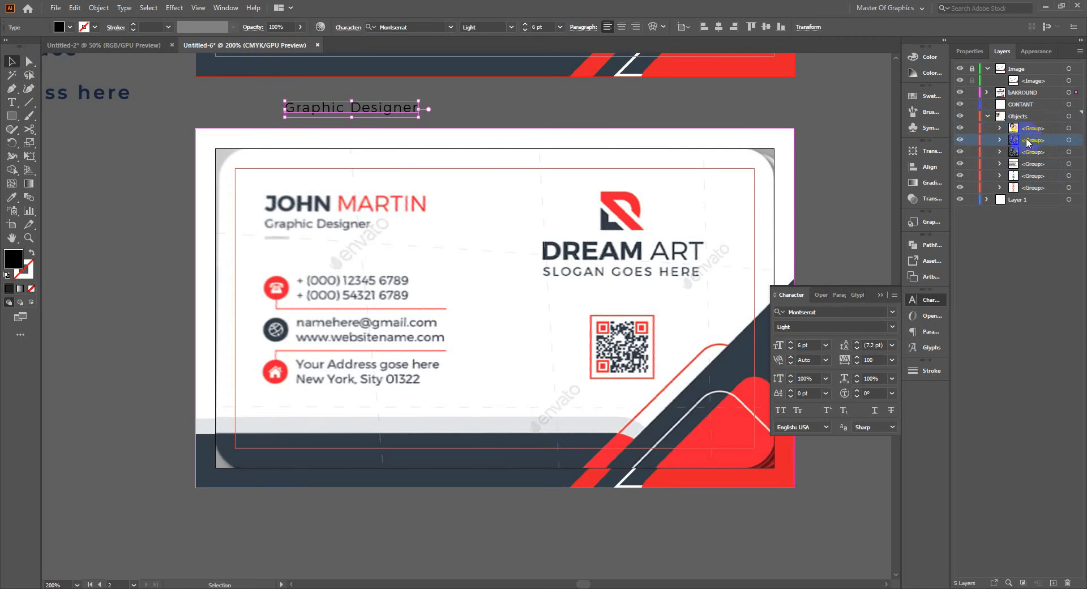
ctrl+click(1036, 153)
ctrl+click(1040, 166)
ctrl+click(1042, 177)
ctrl+click(1043, 189)
drag(1039, 180, 1029, 63)
click(1023, 207)
- Place the Graphic Designer text over the reference job title and tighten its tracking to match the reference width
drag(372, 106, 353, 222)
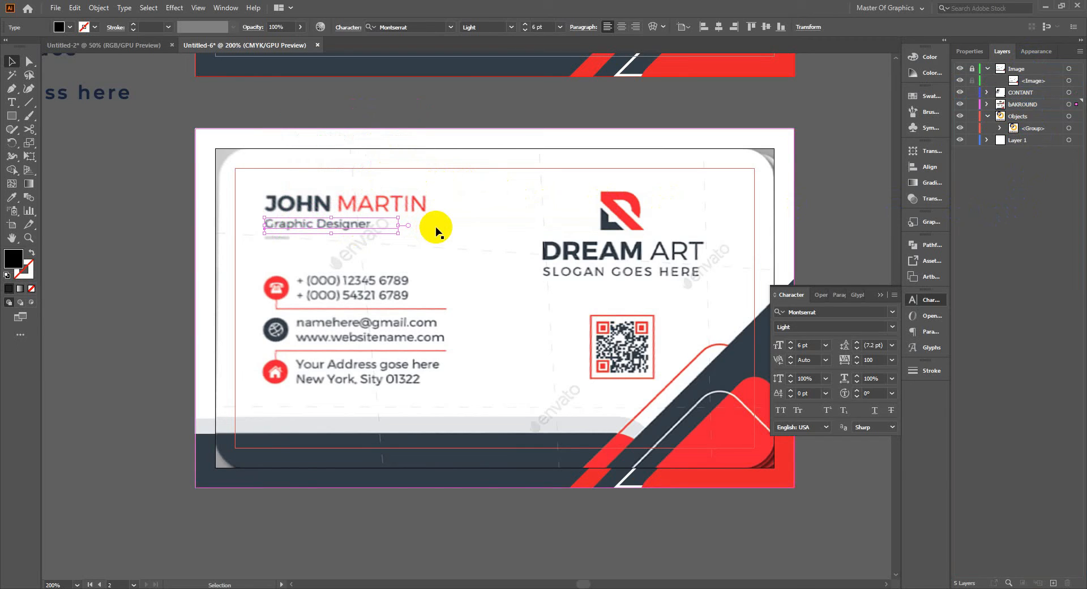
key(alt+Left)
key(alt+Left)
key(alt+Left)
key(alt+Left)
key(alt+Left)
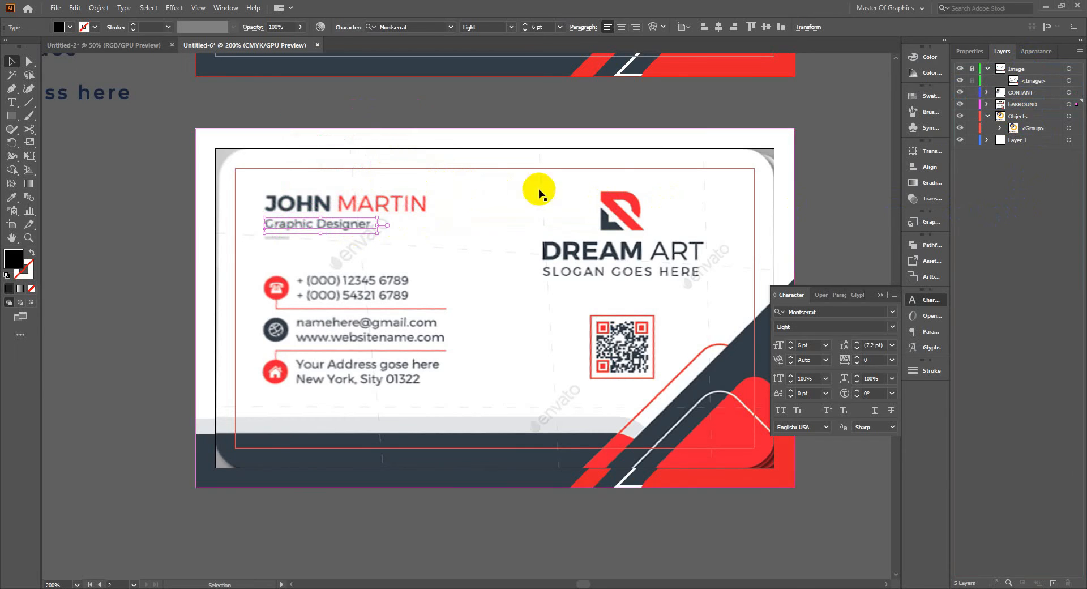
drag(1019, 68, 1021, 89)
click(1024, 95)
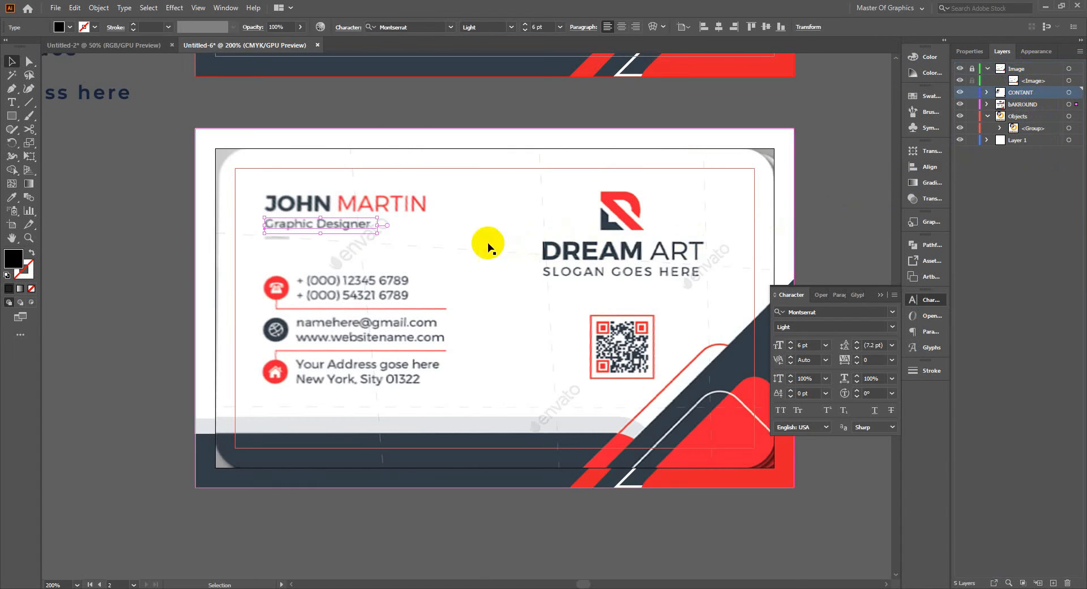
click(296, 170)
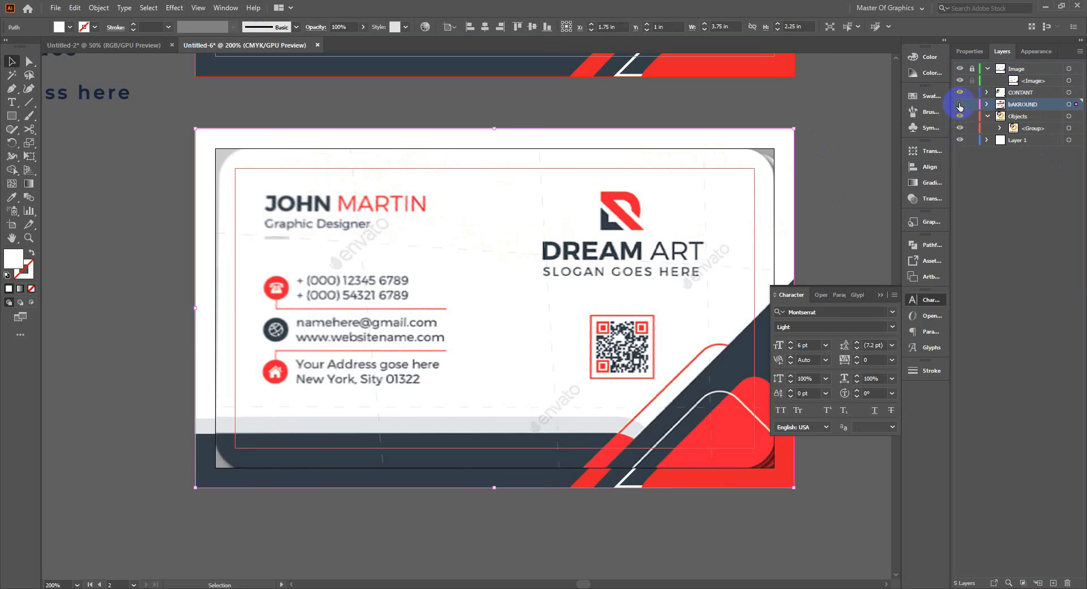
click(960, 104)
click(972, 105)
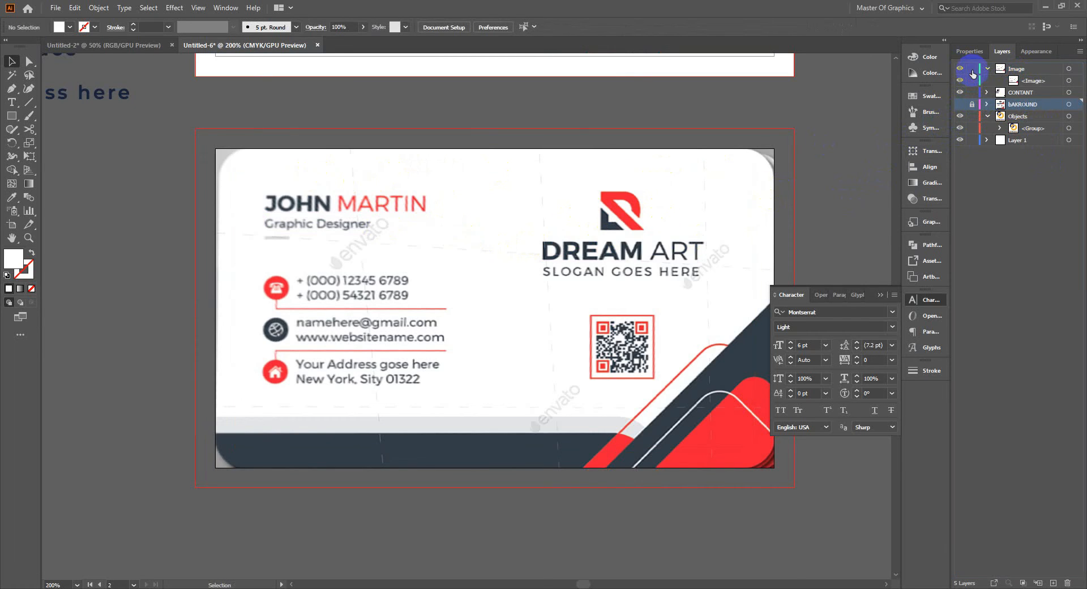
- With the Image layer temporarily hidden and bAKROUND unlocked and visible, nudge the Graphic Designer text slightly left under the cardholder's name
click(960, 69)
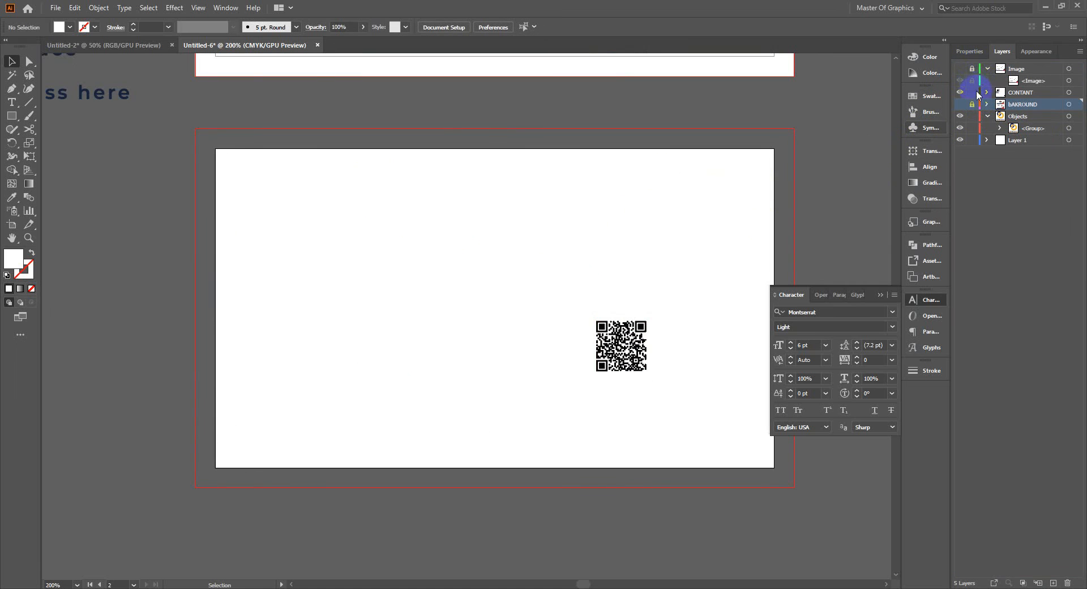
click(972, 105)
click(960, 105)
click(324, 228)
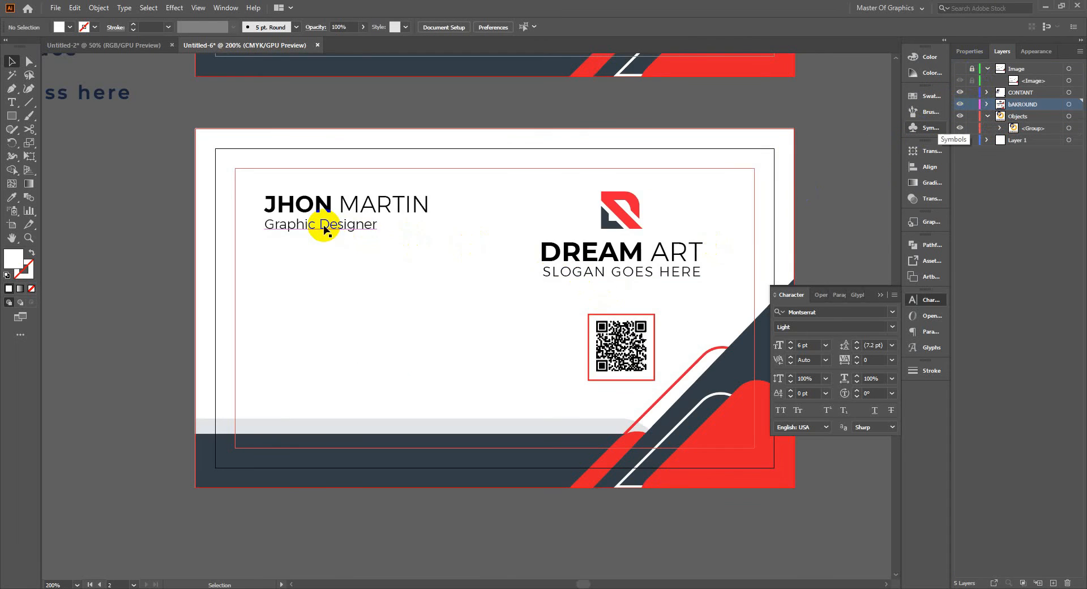
key(Left)
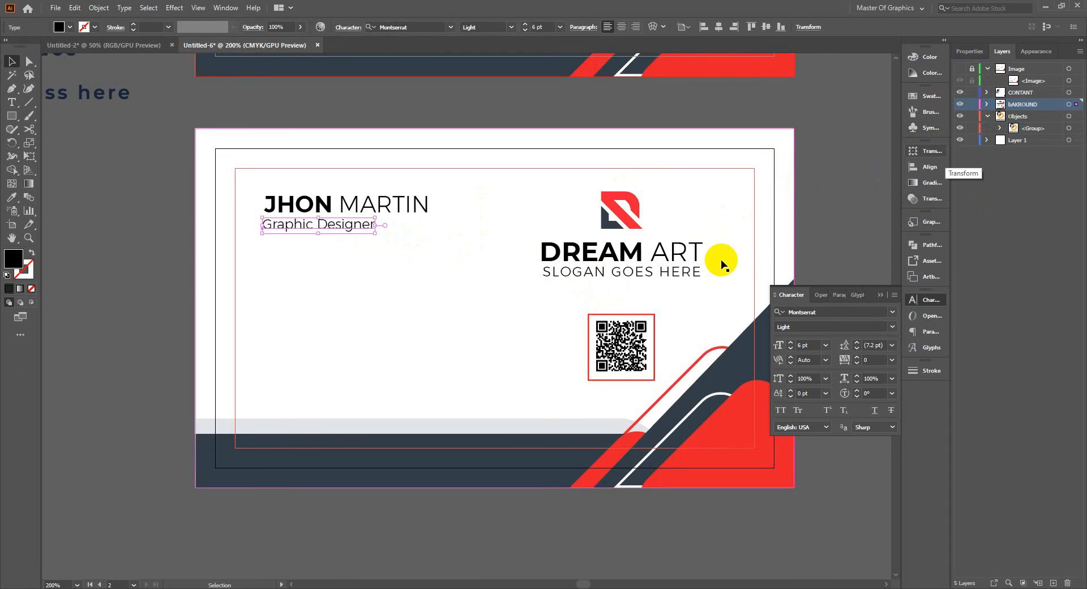
click(177, 264)
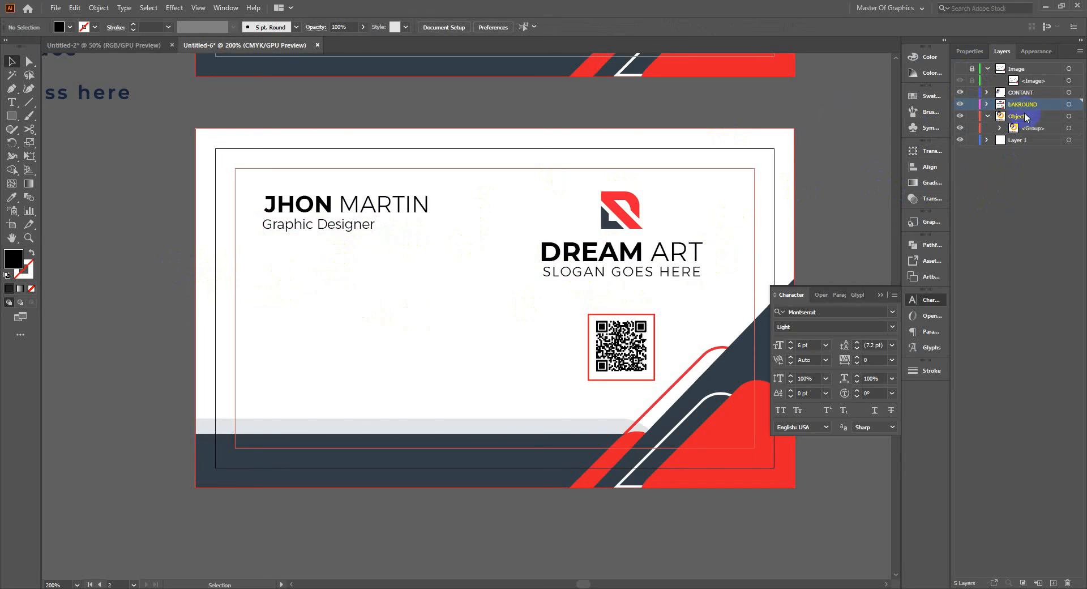
click(960, 68)
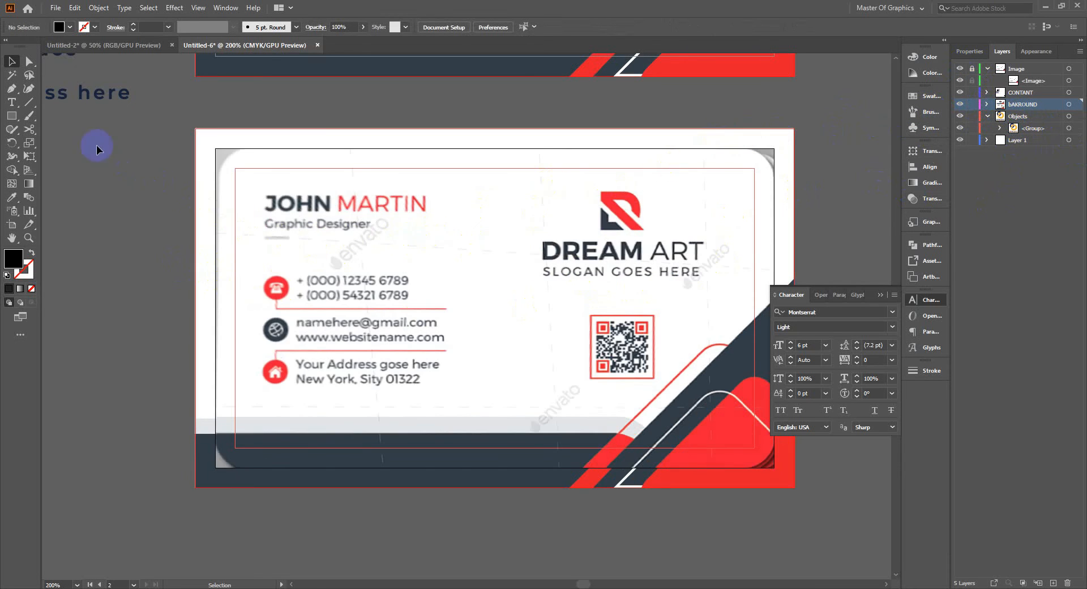
- Place the set of four round contact icons beside the back card's contact details and ungroup it
drag(97, 146, 213, 309)
drag(318, 203, 310, 350)
drag(287, 74, 299, 348)
scroll(409, 168, down, 1)
scroll(402, 419, up, 2)
right_click(215, 251)
click(218, 345)
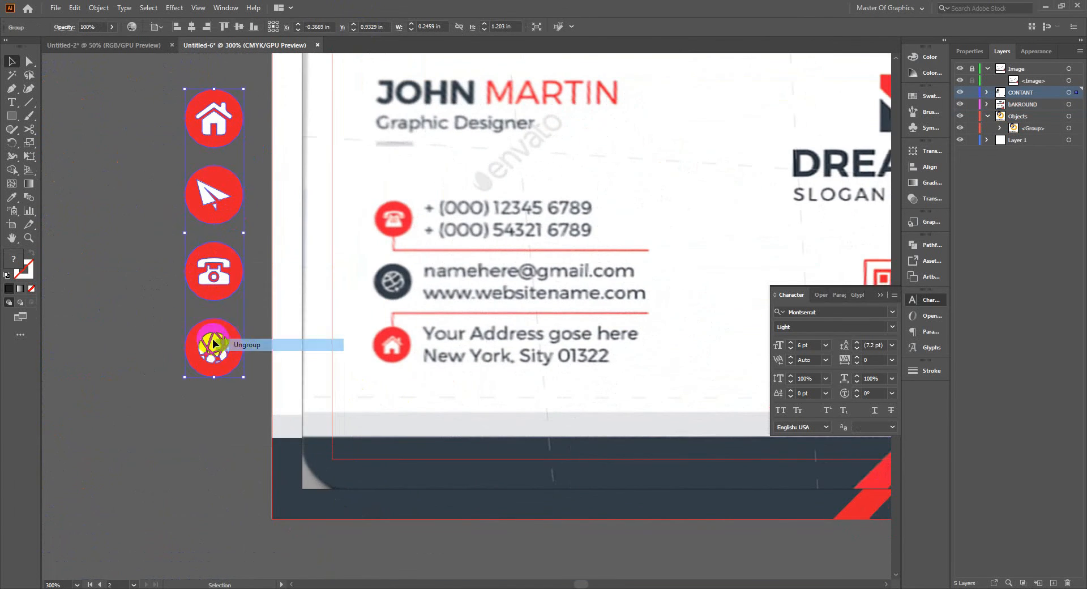
- Place a copy of the phone icon, scaled to about 0.16 in wide, over the reference phone icon
click(252, 315)
drag(222, 295, 414, 238)
click(107, 288)
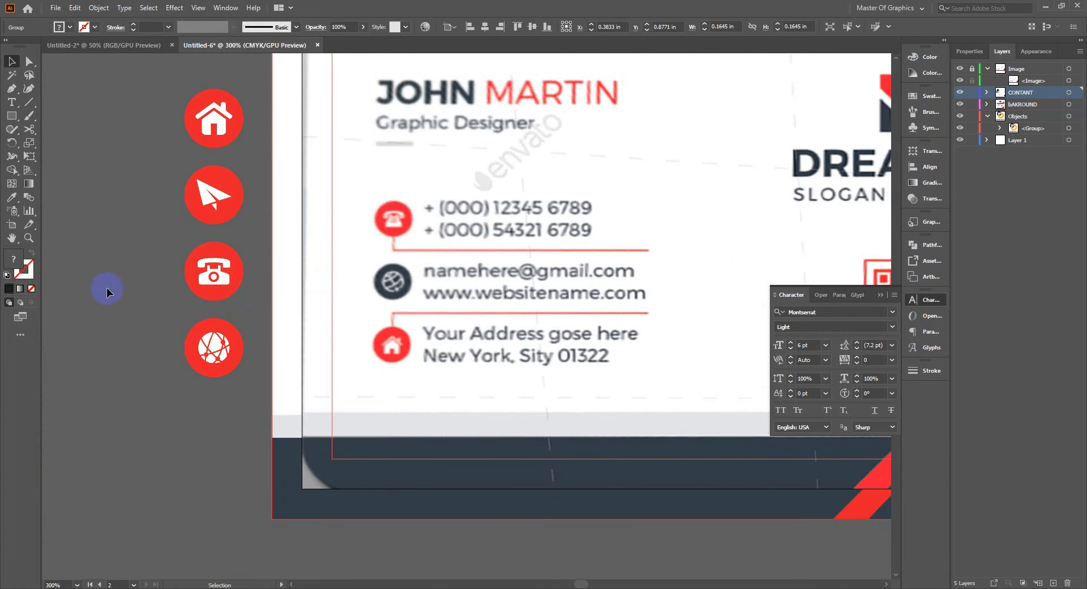
- Place a copy of the globe icon, about 0.156 in wide, over the reference web icon and try a swatch colour on it
drag(225, 358, 413, 299)
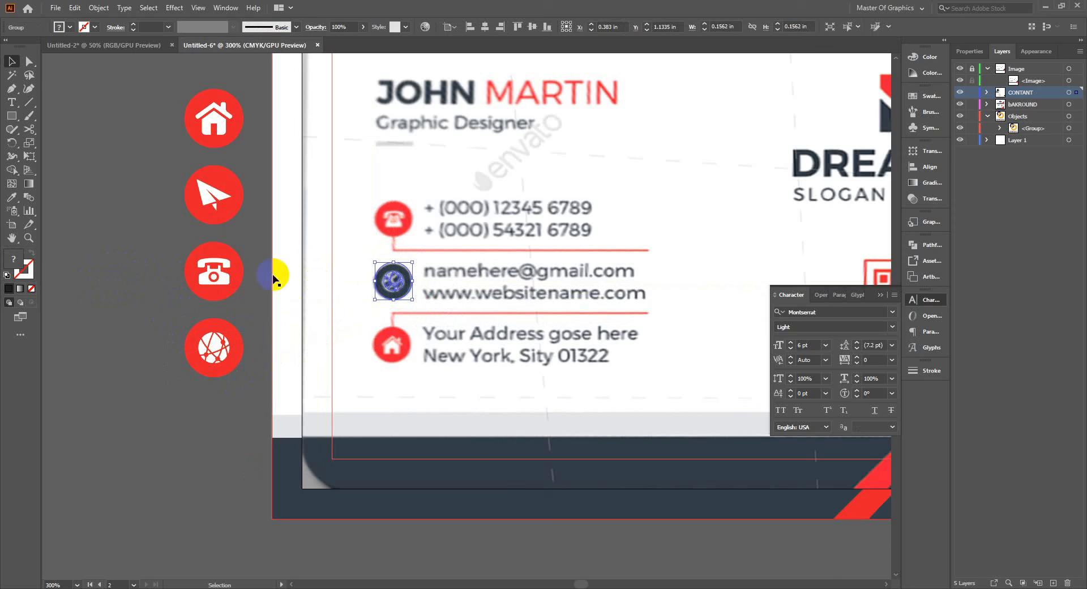
click(84, 27)
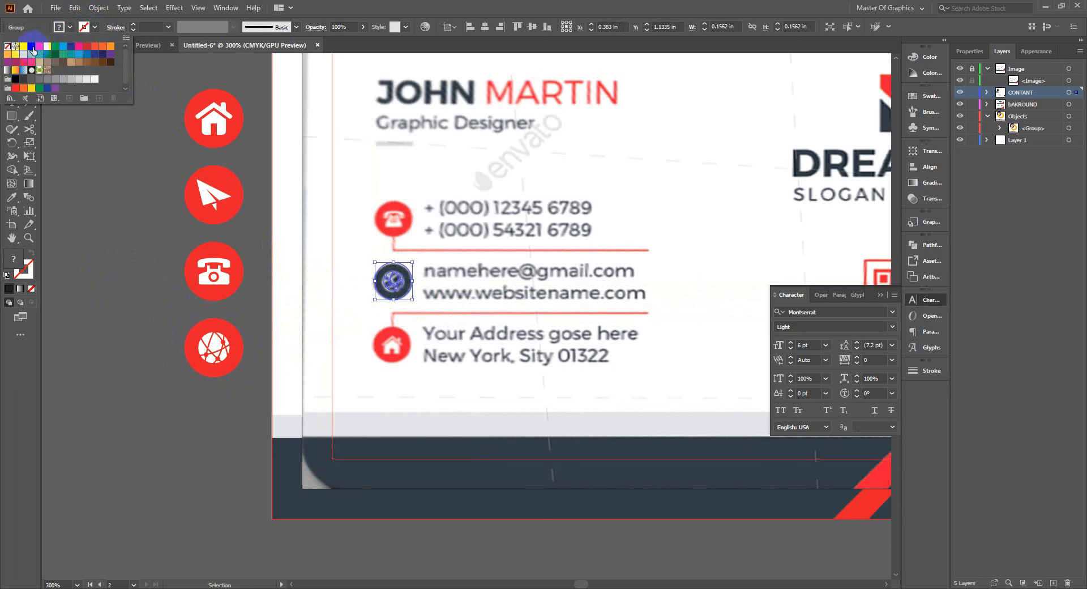
click(31, 46)
click(135, 170)
click(137, 214)
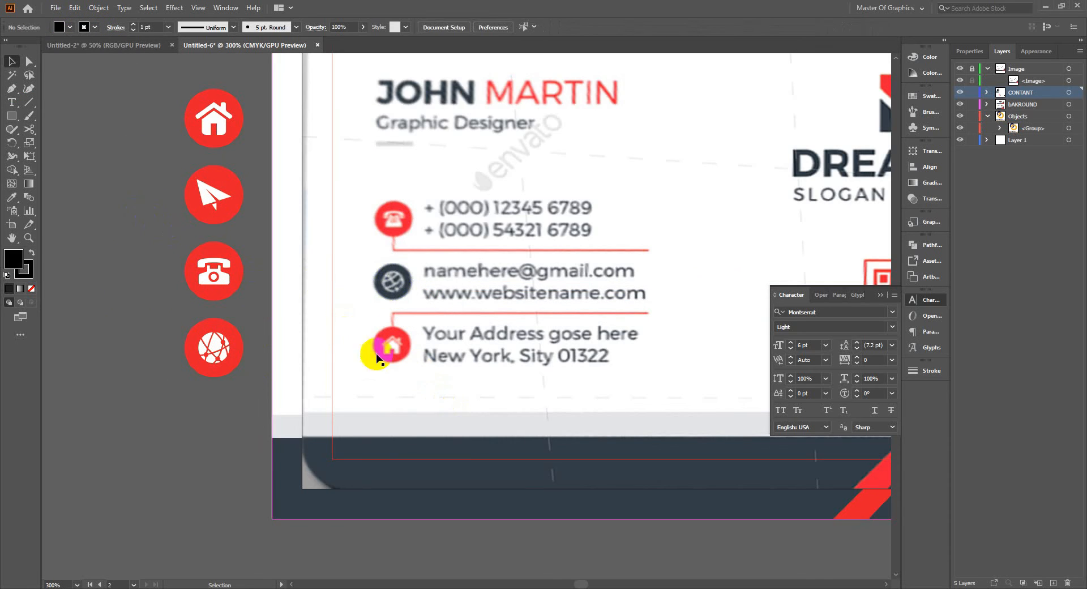
- Move the house icon over the reference address icon and scale it to about 0.16 in wide
drag(160, 161, 290, 116)
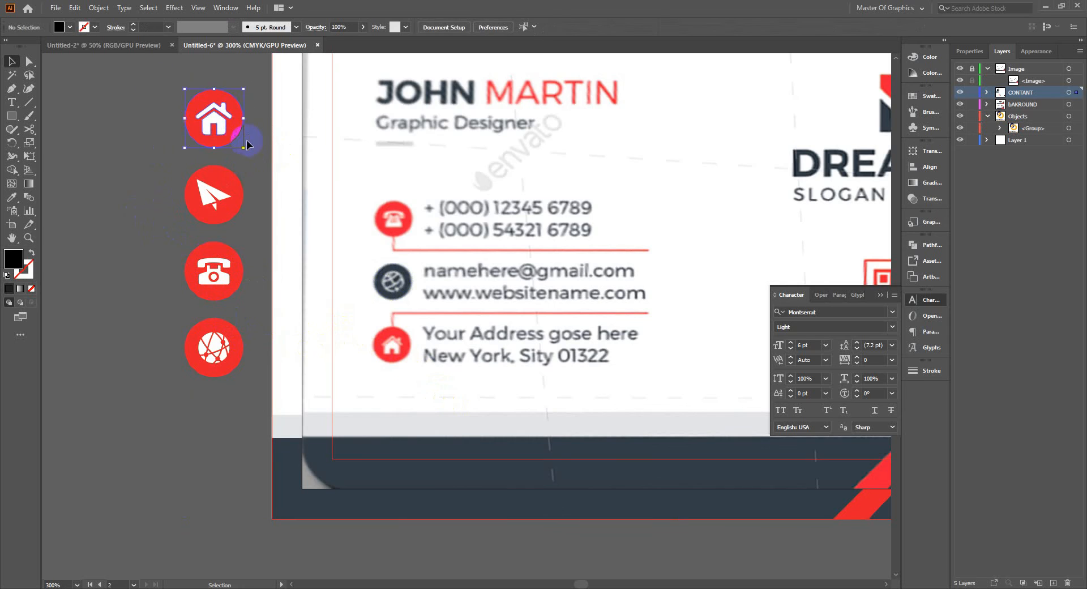
drag(223, 128, 411, 364)
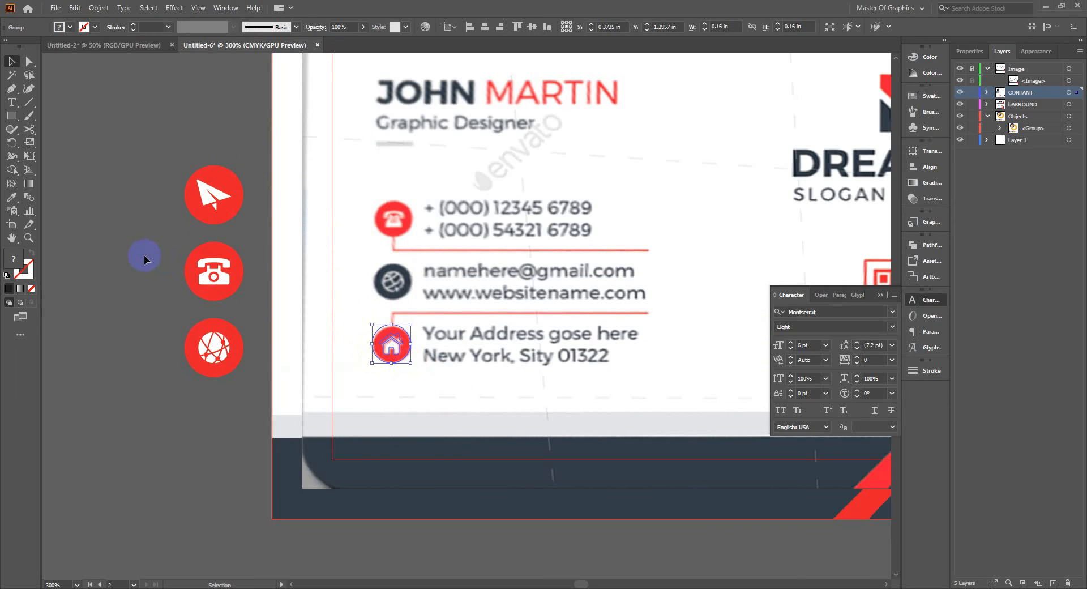
click(145, 255)
- Trace the connector below the phone icon with a vertical line about 0.059 in long and a horizontal line about 1.06 in long
click(29, 103)
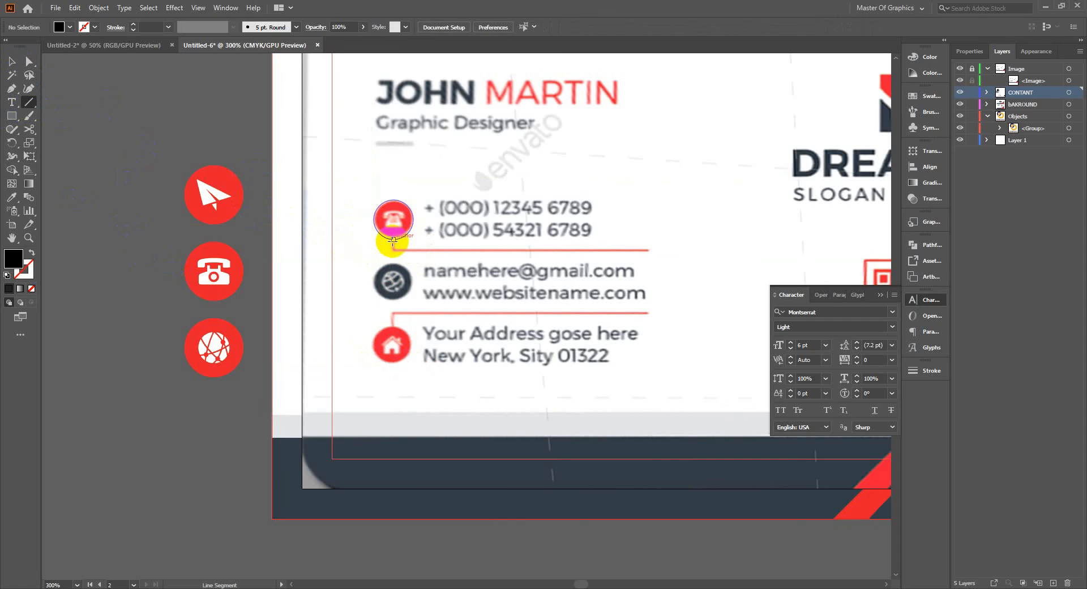
drag(394, 235, 395, 249)
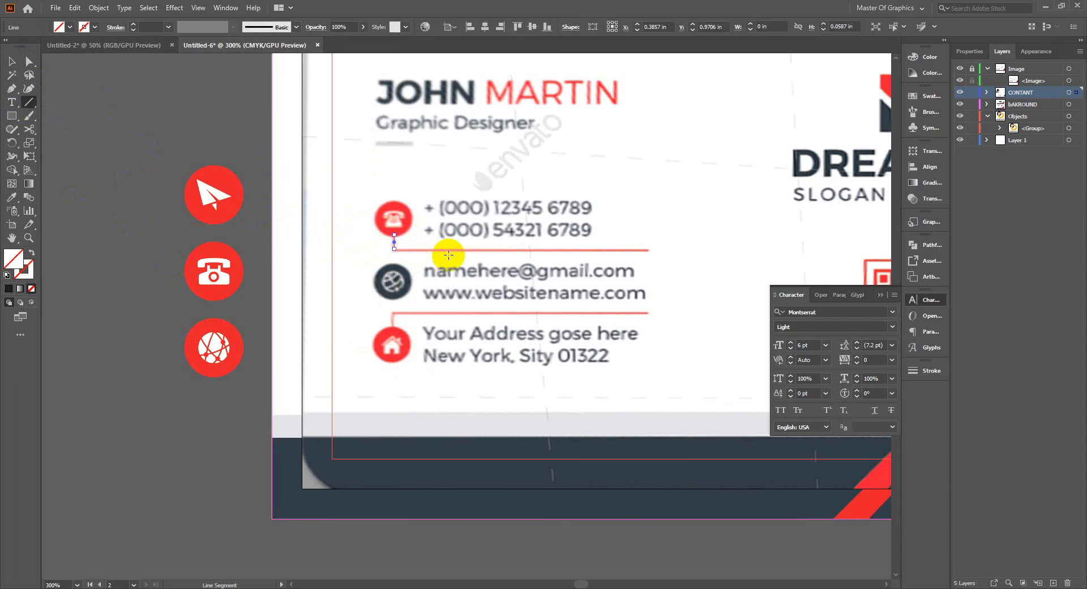
key(Left)
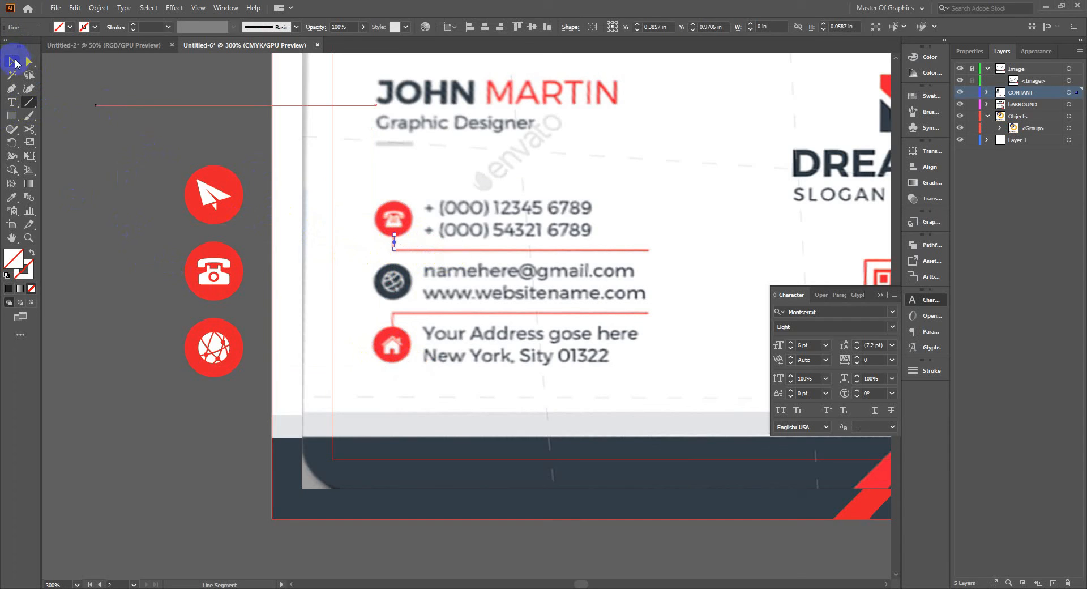
click(12, 63)
click(29, 102)
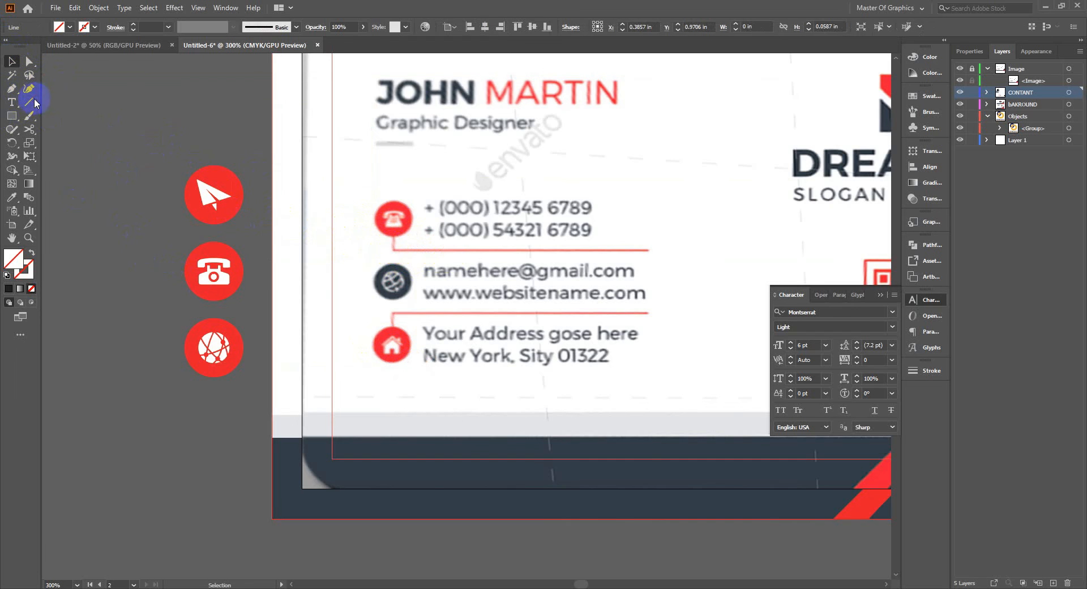
drag(394, 249, 649, 250)
click(10, 62)
click(68, 98)
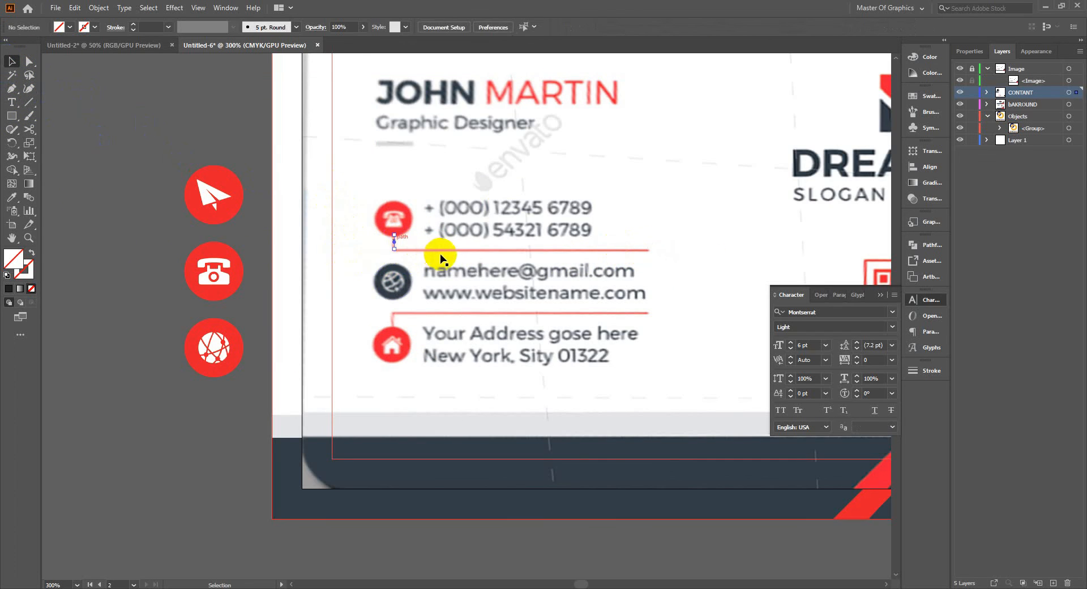
- Draw a vertical line about 0.07 in long above the house icon and copy the upper horizontal line down to the address connector
drag(439, 249, 441, 320)
key(Delete)
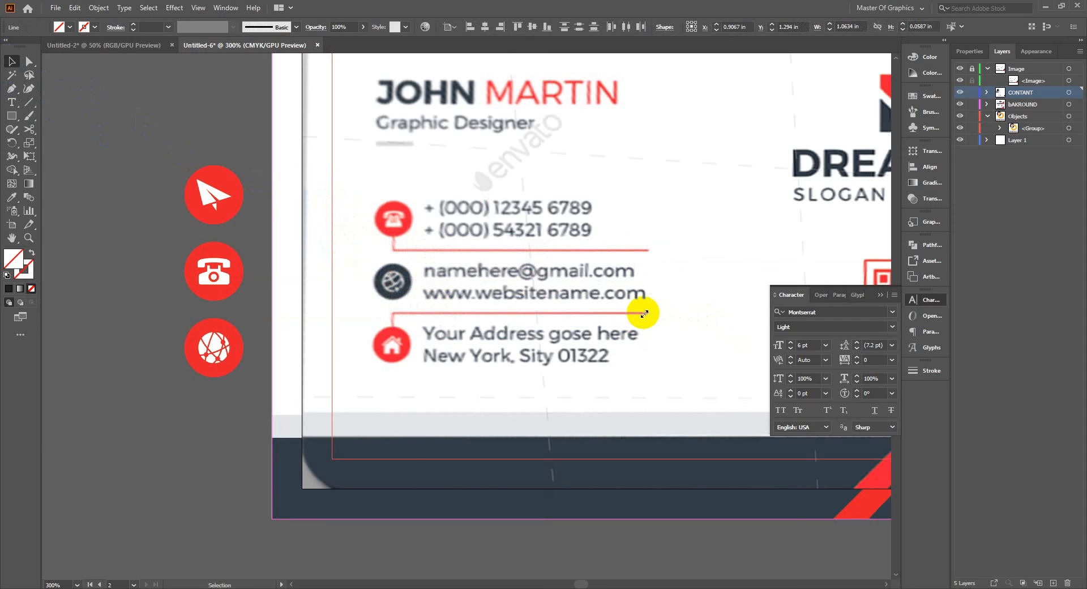
click(31, 103)
drag(393, 329, 393, 313)
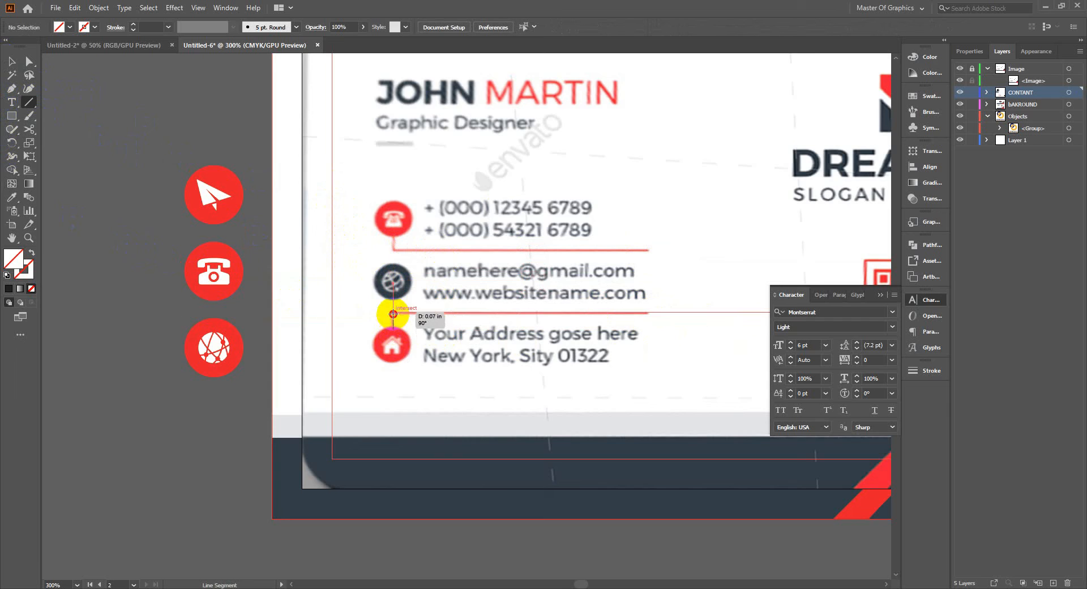
key(v)
click(85, 89)
alt+drag(498, 253, 497, 316)
click(249, 170)
- Create a text line above the back card containing the contact's phone number in Montserrat Light, 6 pt
key(space)
drag(647, 318, 312, 324)
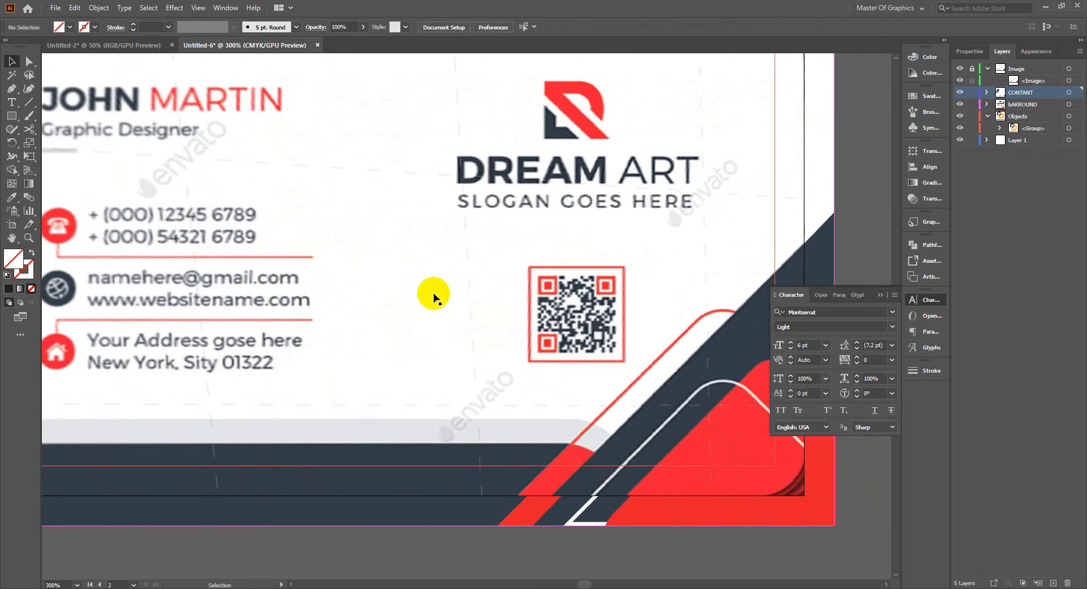
scroll(433, 294, down, 1)
key(space)
drag(263, 267, 432, 349)
key(t)
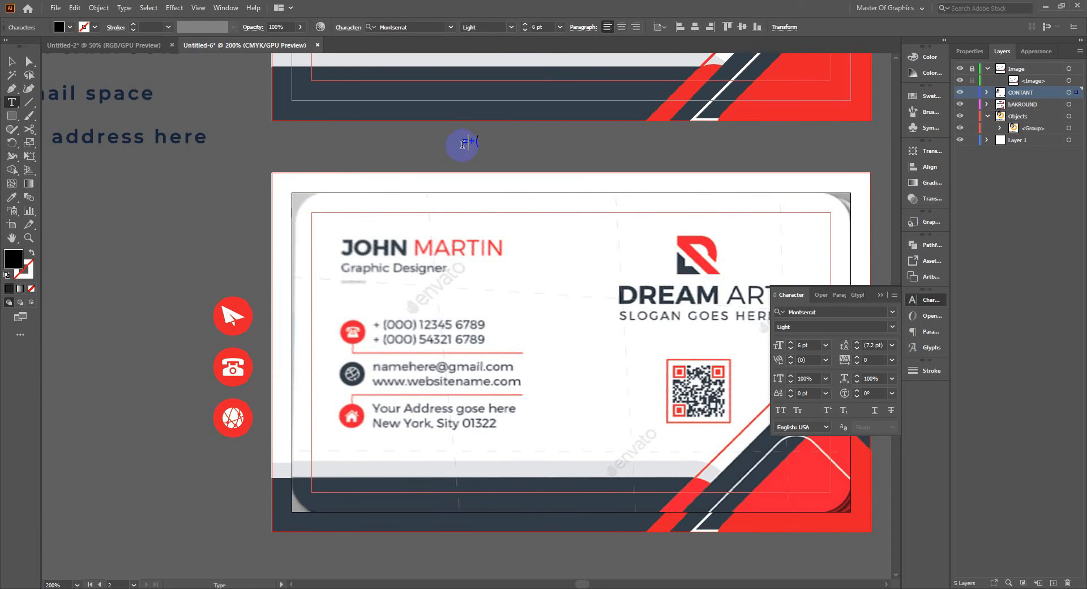
text(000) 12345 6789)
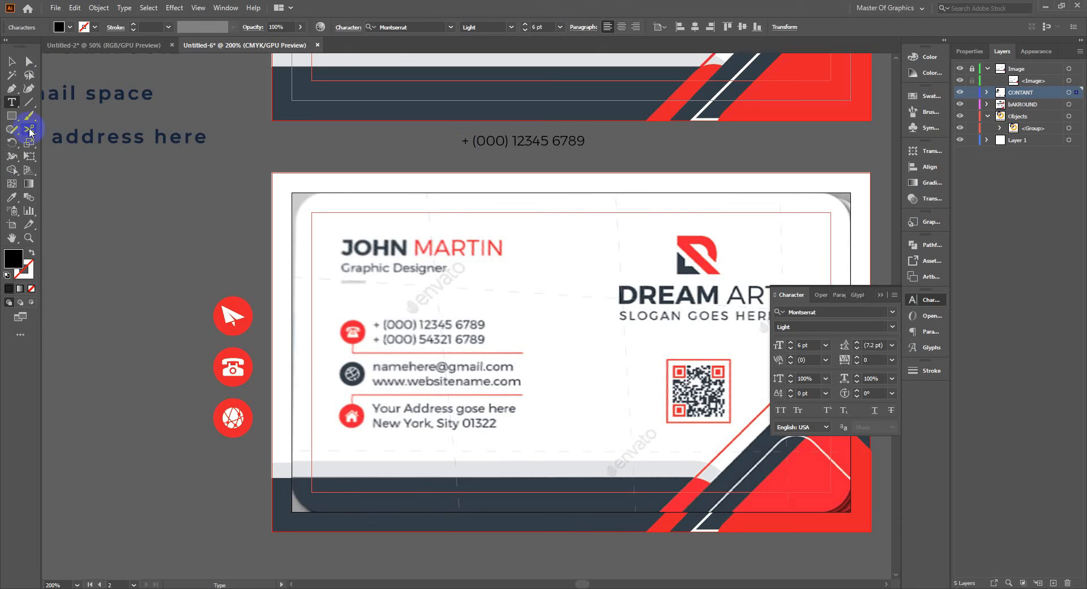
- Add a second line to the text above the card repeating the phone number
click(11, 61)
click(571, 145)
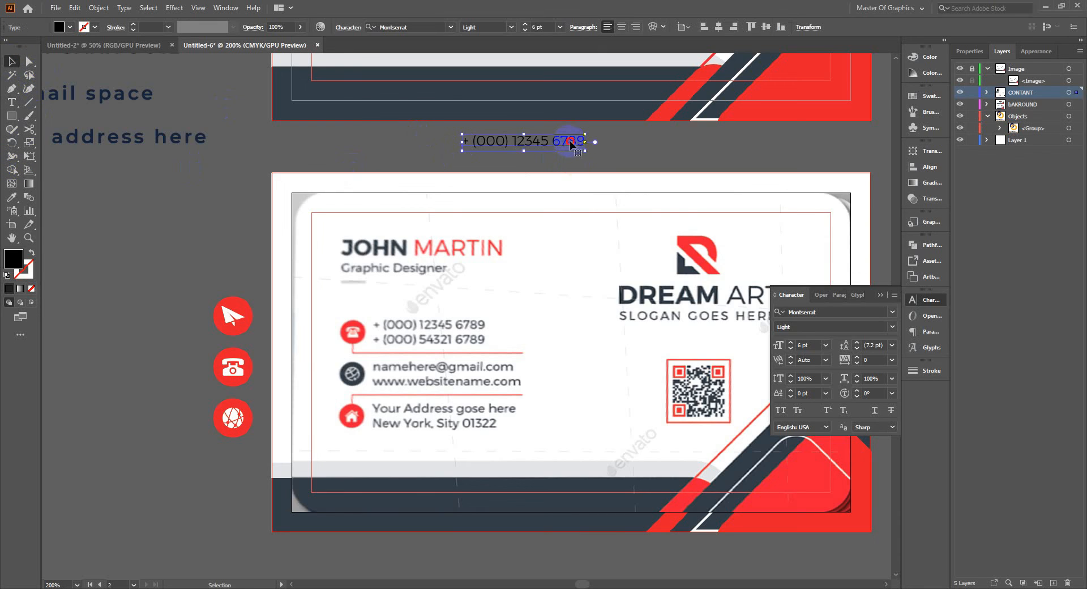
double_click(584, 141)
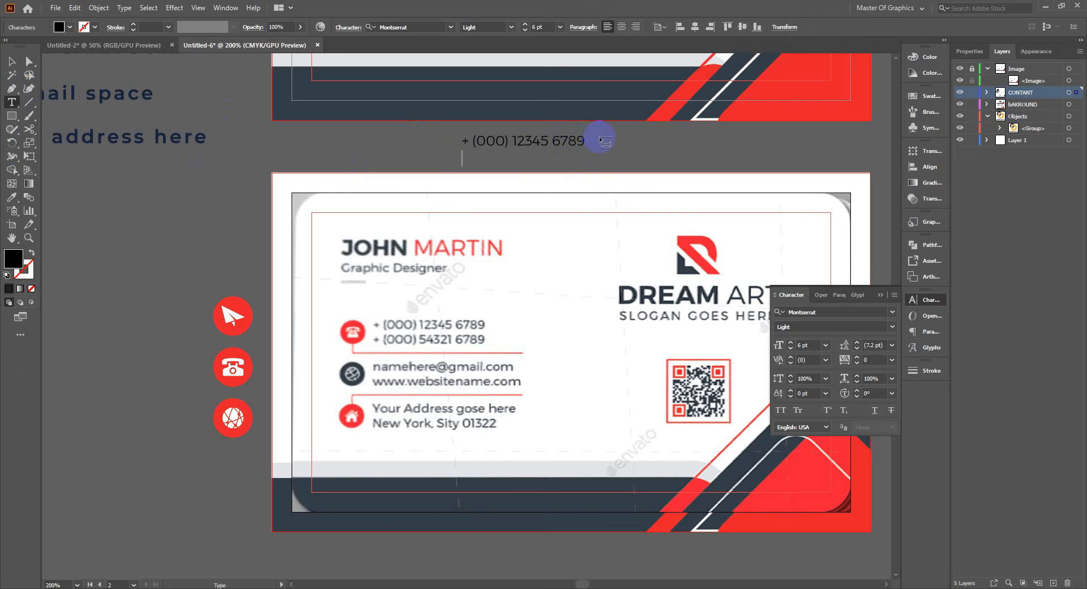
text(+ (000) 12345 6789)
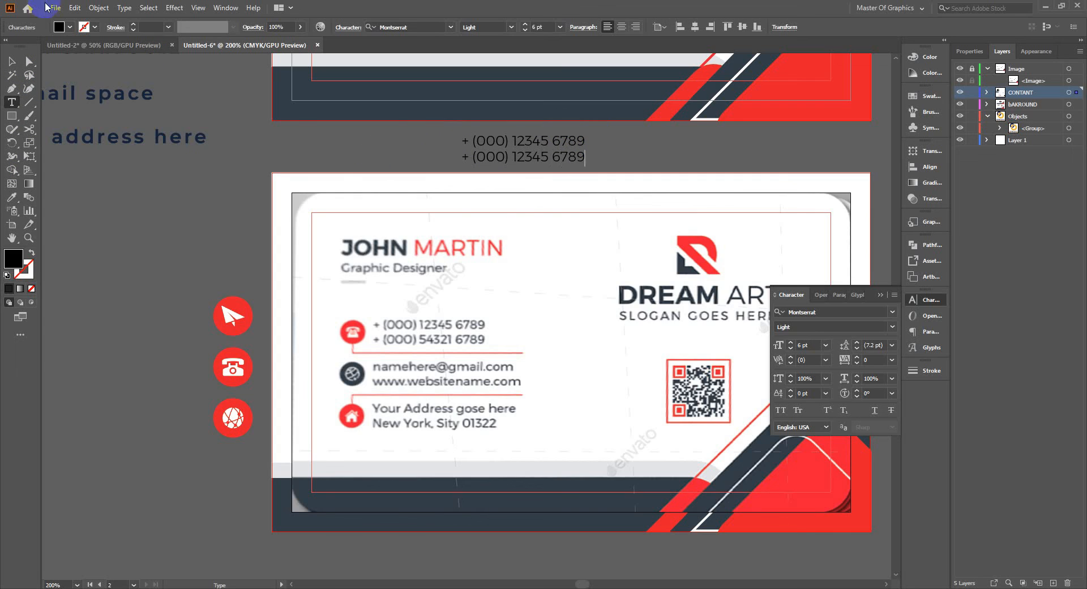
click(12, 61)
- Copy the phone text to the empty area beside the original above the card and clear the copy's contents
click(521, 166)
drag(576, 140, 422, 140)
double_click(422, 141)
triple_click(425, 140)
key(BackSpace)
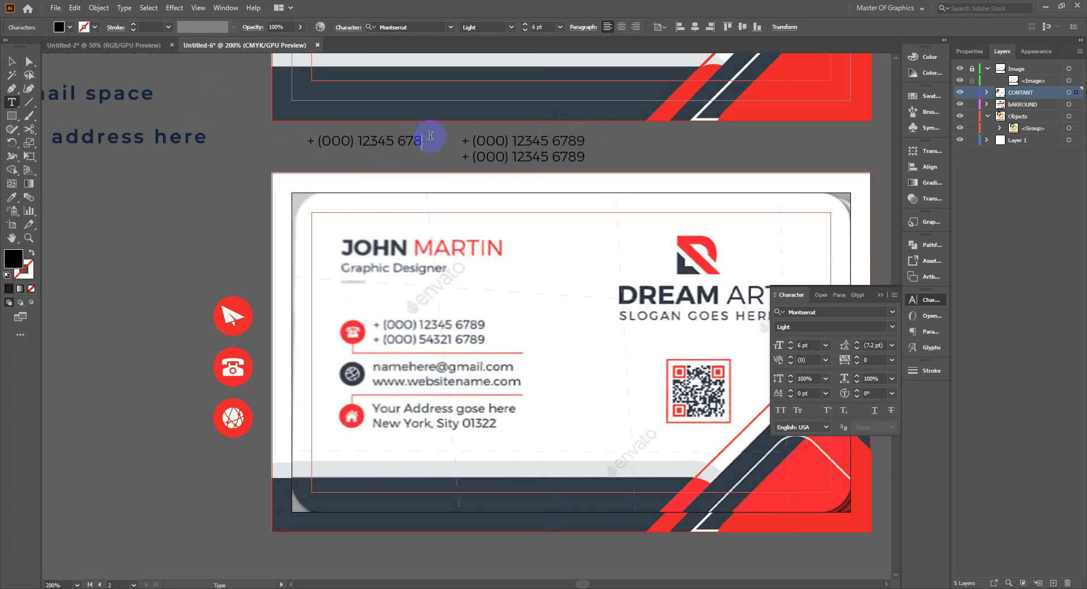
key(BackSpace)
key(BackSpace)
key(BackSpace)
key(BackSpace)
key(BackSpace)
key(BackSpace)
key(BackSpace)
key(BackSpace)
key(BackSpace)
key(BackSpace)
key(BackSpace)
key(BackSpace)
key(BackSpace)
key(BackSpace)
key(BackSpace)
key(BackSpace)
key(BackSpace)
text(name)
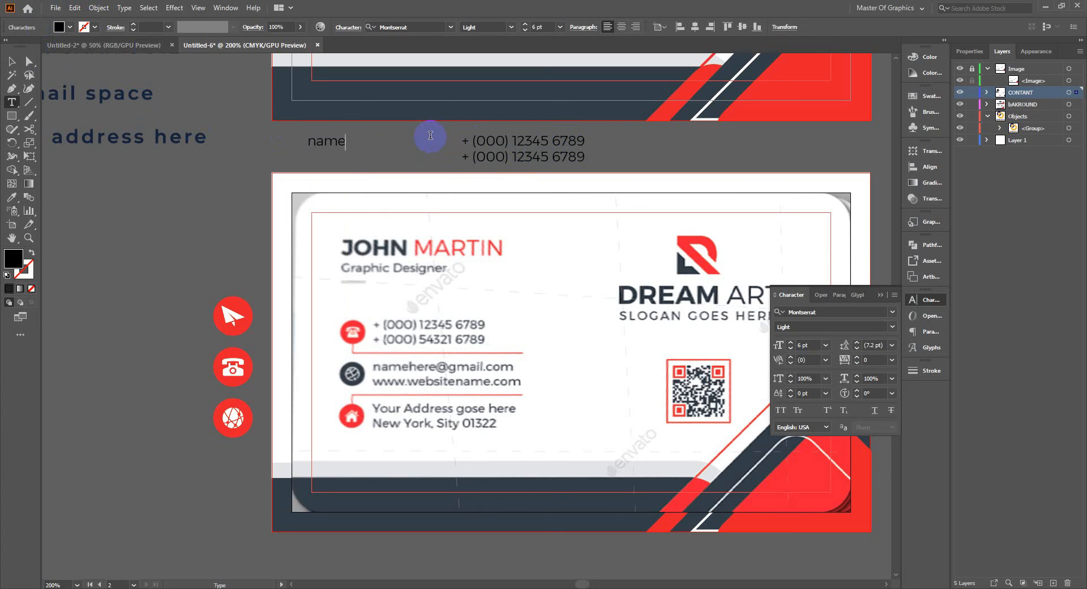
text(here)
key(Return)
text(@)
text(@gma)
text(il.com)
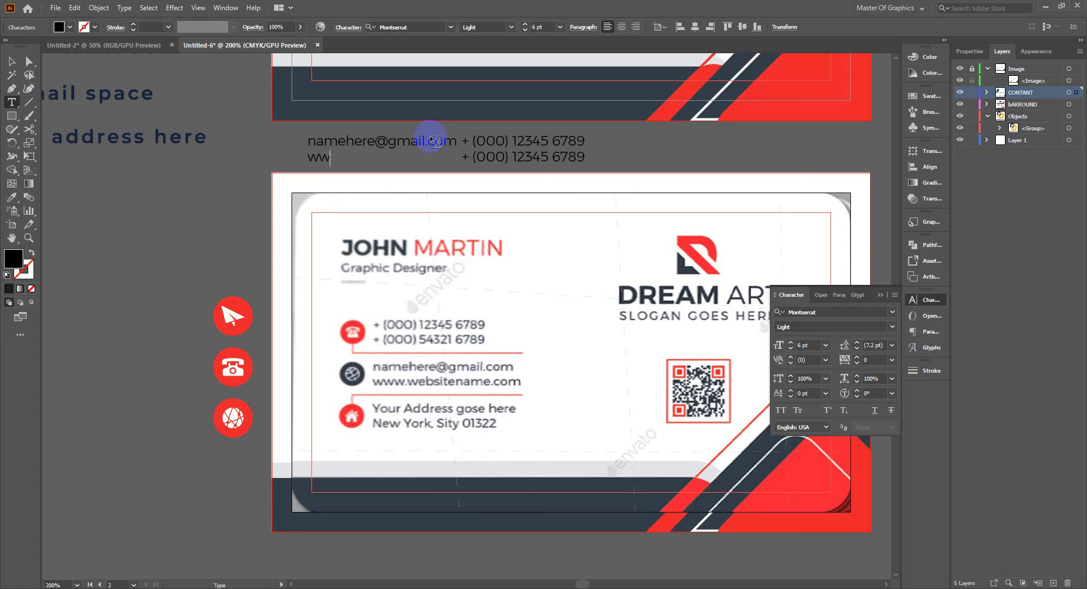
text(websitename)
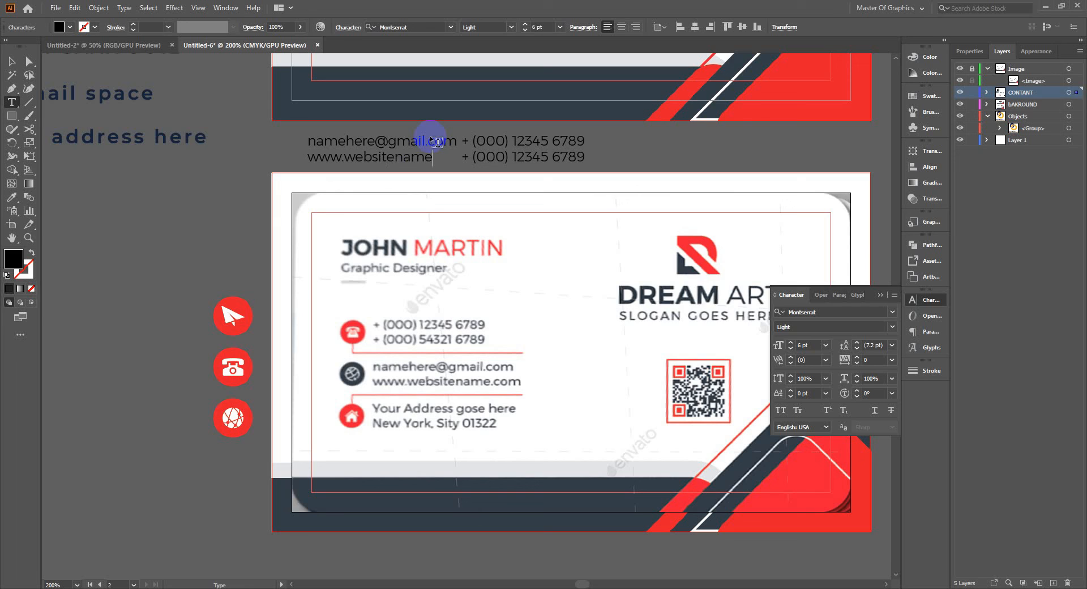
text(.com)
key(Escape)
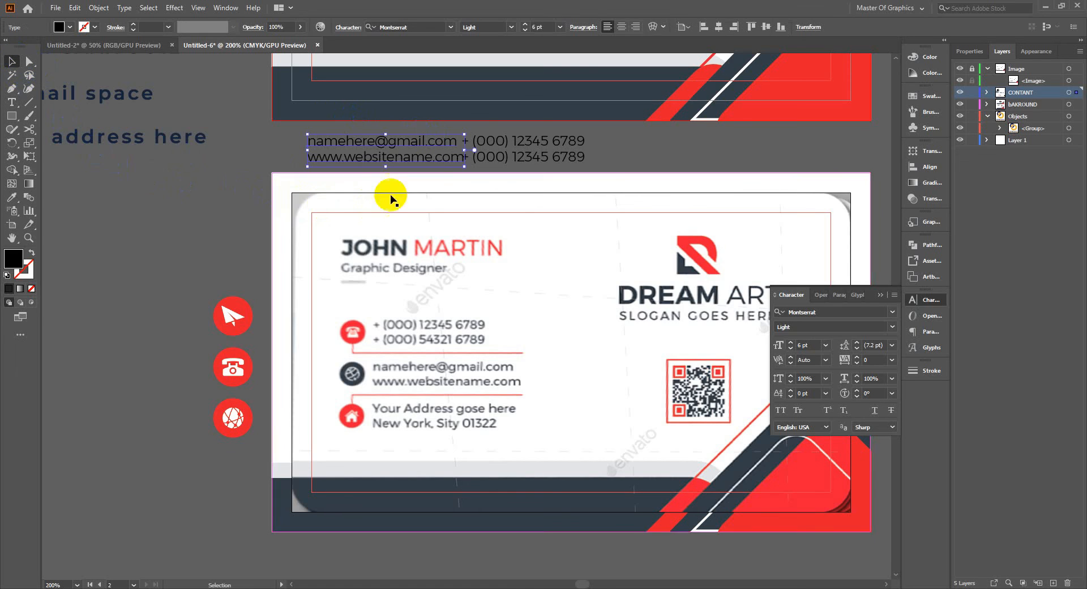
- Copy the e-mail and website text to the area left of the back card and clear both lines of the copy
drag(393, 162, 208, 235)
triple_click(272, 230)
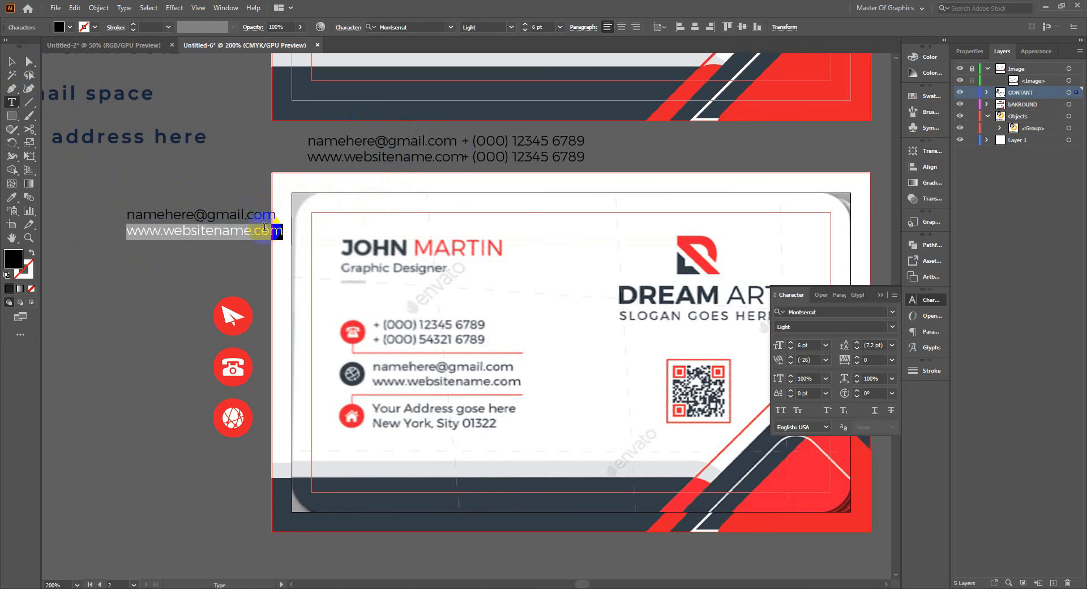
key(BackSpace)
triple_click(267, 210)
key(BackSpace)
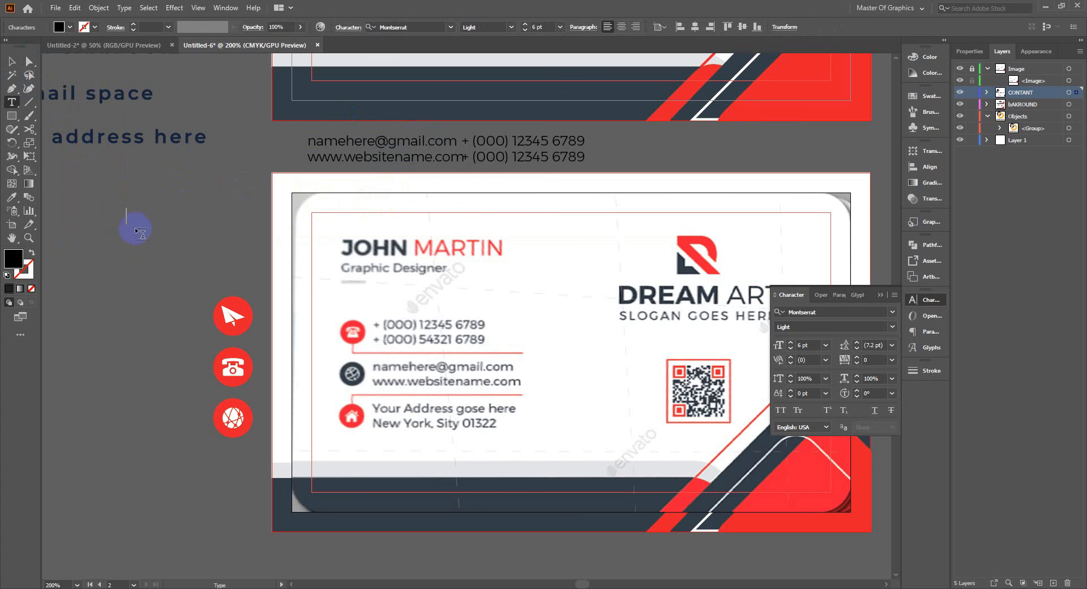
- Enter "Your Address gose here" in the emptied text copy, with the city and postal code on a second line
text(Your Address gose here)
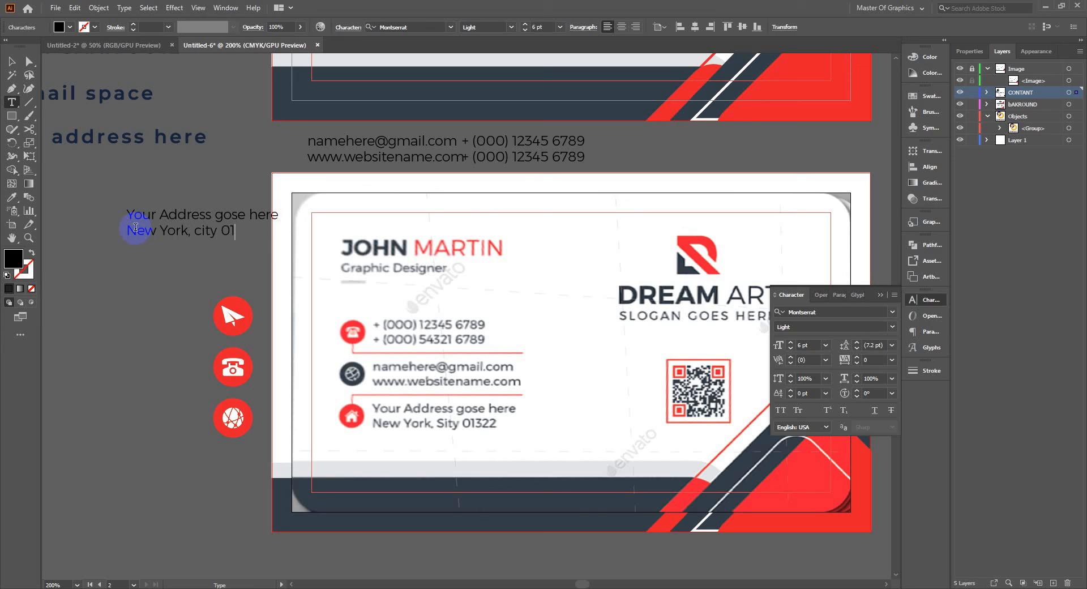
text(22)
click(12, 61)
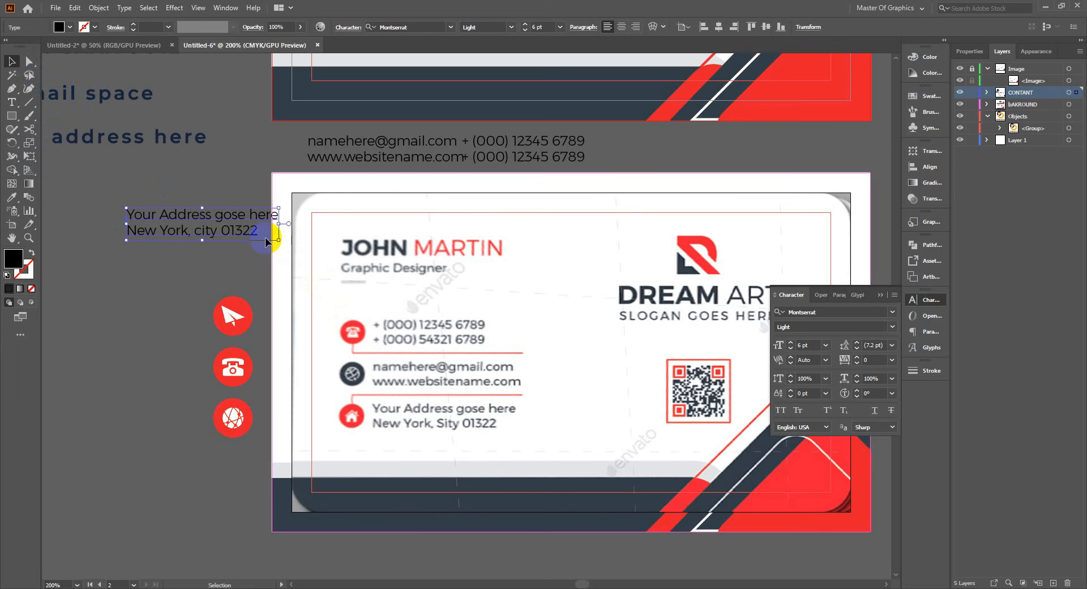
- Move the address text onto the reference address beside the house icon, set it to 5 pt and scale it to the reference width
drag(223, 224, 467, 417)
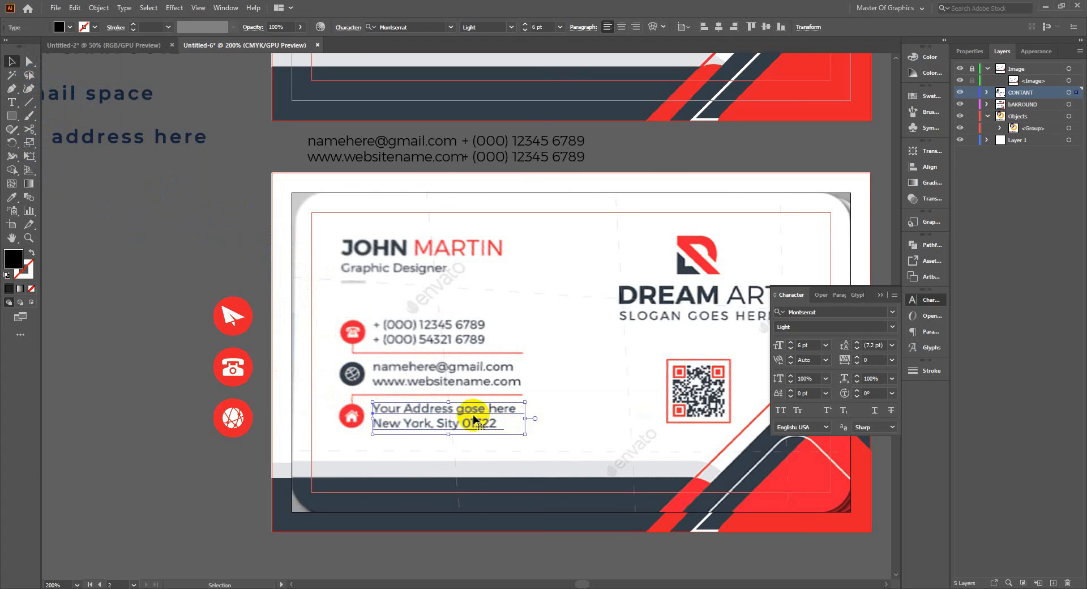
click(792, 349)
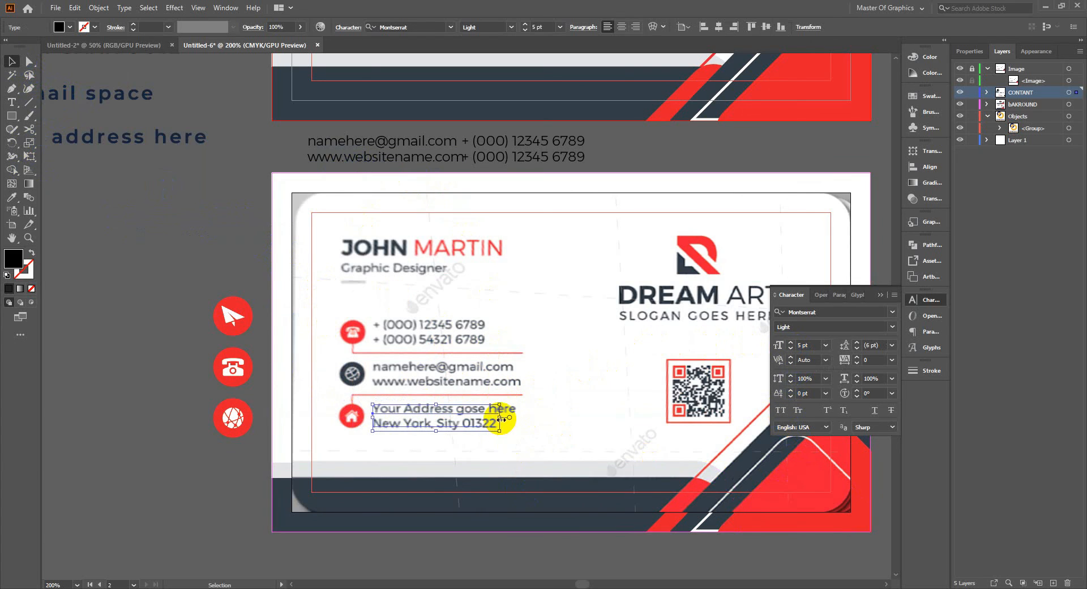
drag(501, 419, 517, 418)
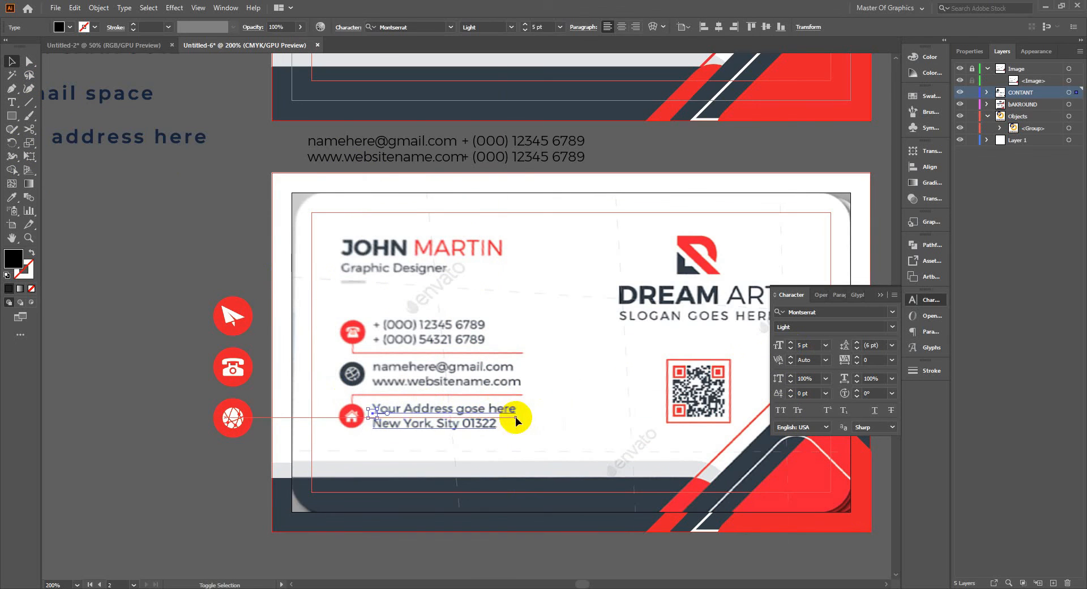
click(383, 181)
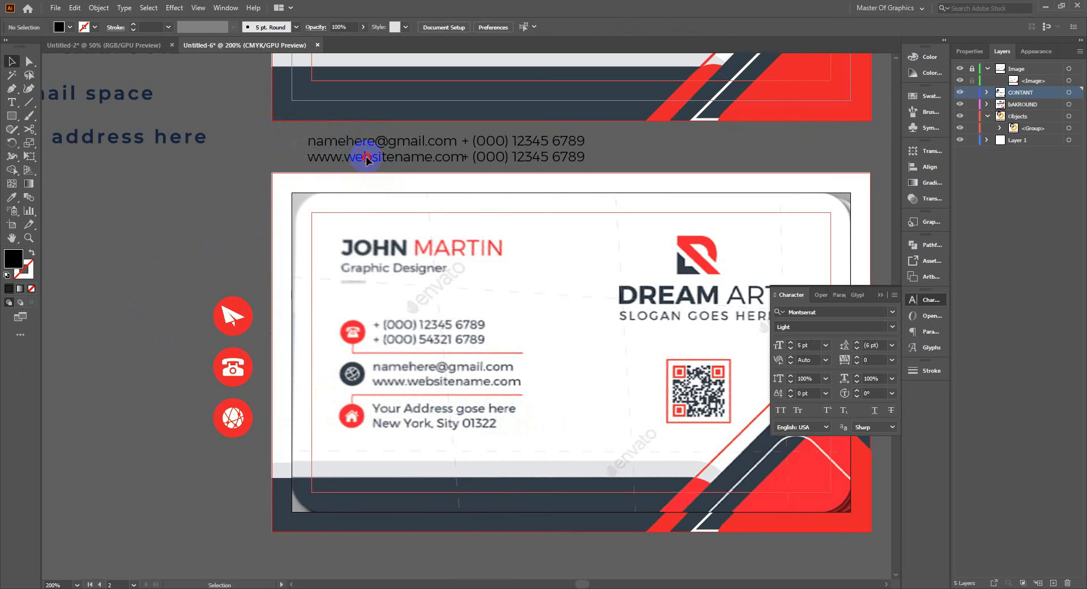
- Place the e-mail and website text beside the globe icon and the phone text beside the phone icon, scaled to match the reference
drag(422, 363, 425, 375)
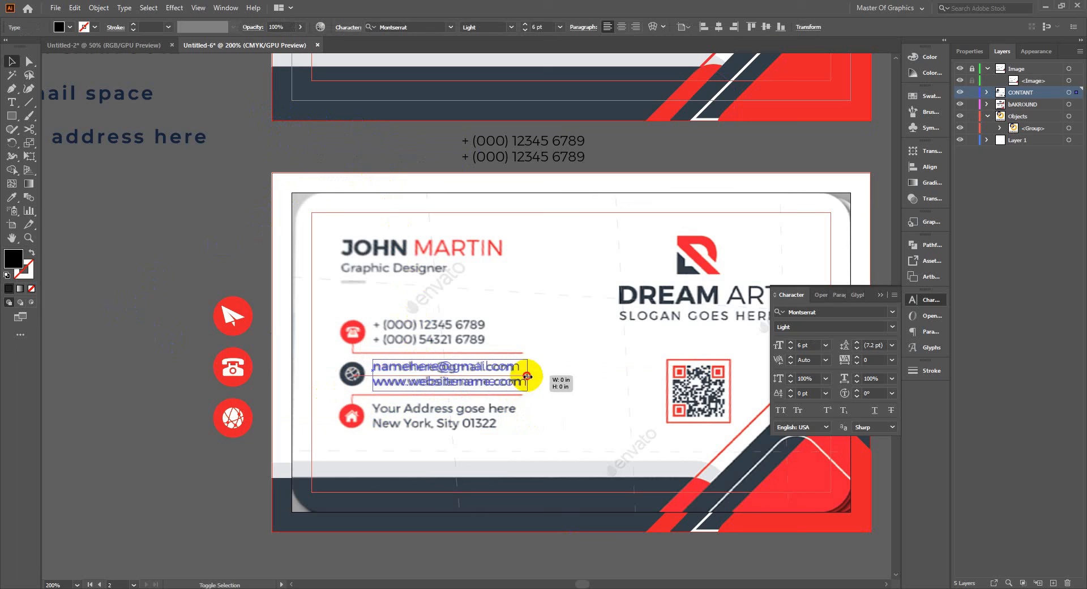
drag(528, 376, 521, 375)
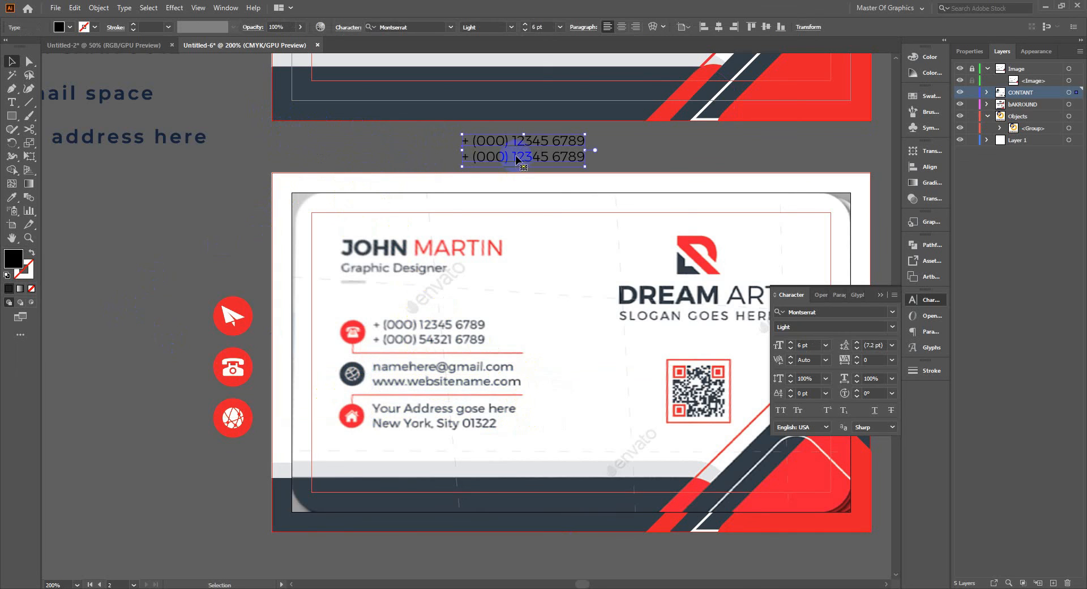
drag(516, 161, 488, 335)
click(310, 201)
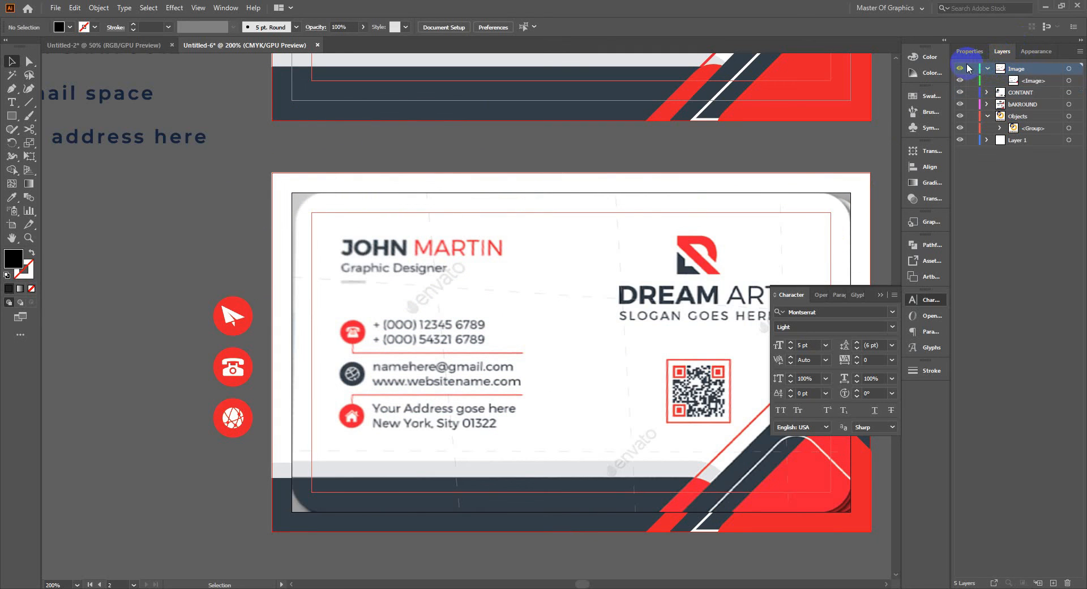
- Delete the Image layer holding the reference picture
click(1068, 583)
click(589, 315)
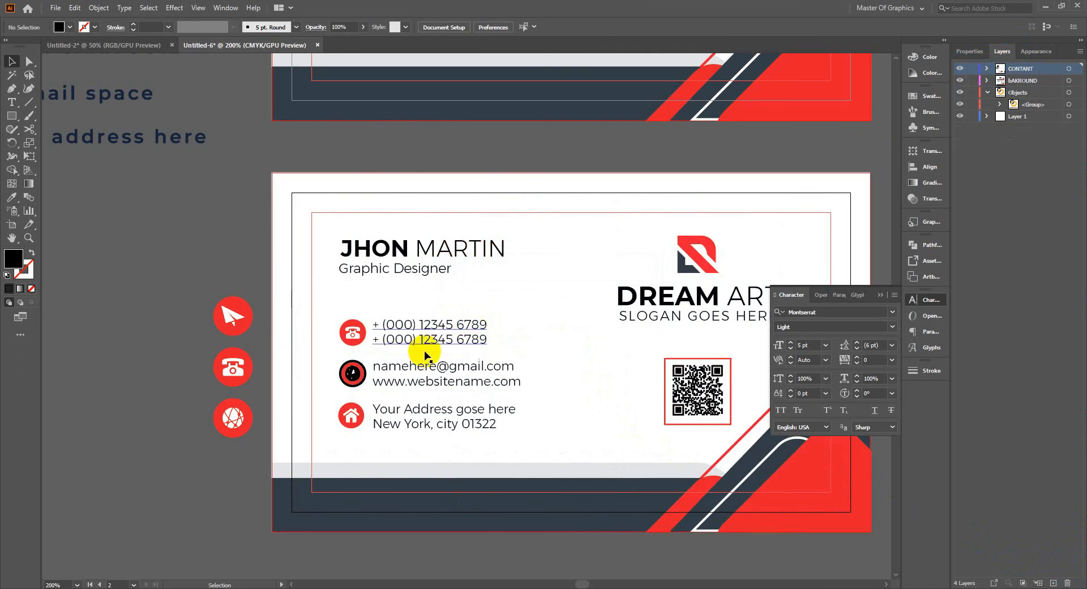
- Remove the stroke from the website icon on the back card and fill the whole icon black
scroll(320, 398, down, 2)
scroll(334, 347, right, 2)
click(305, 325)
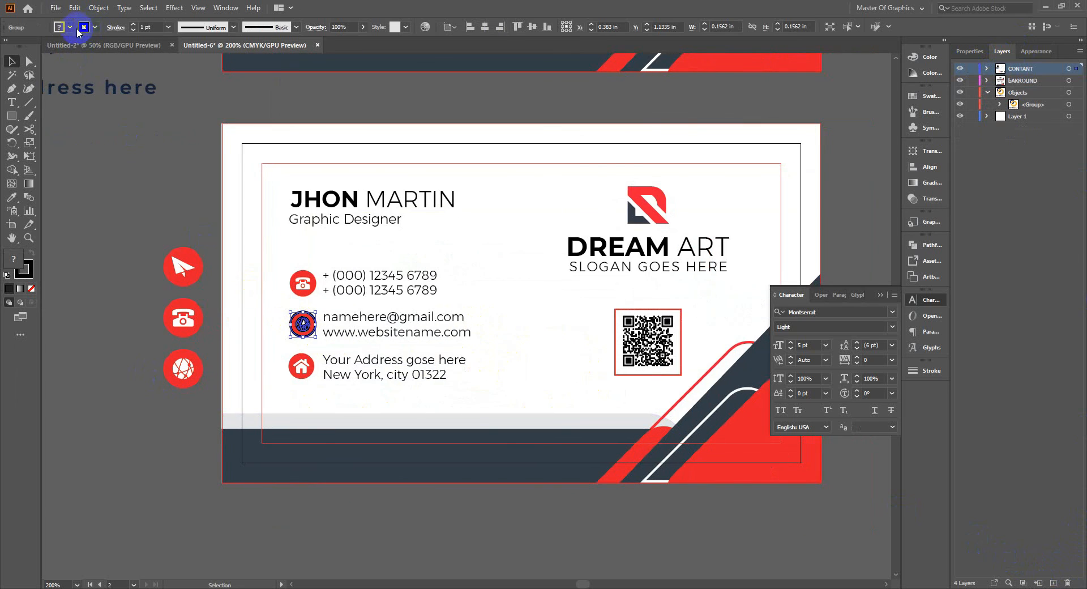
click(70, 27)
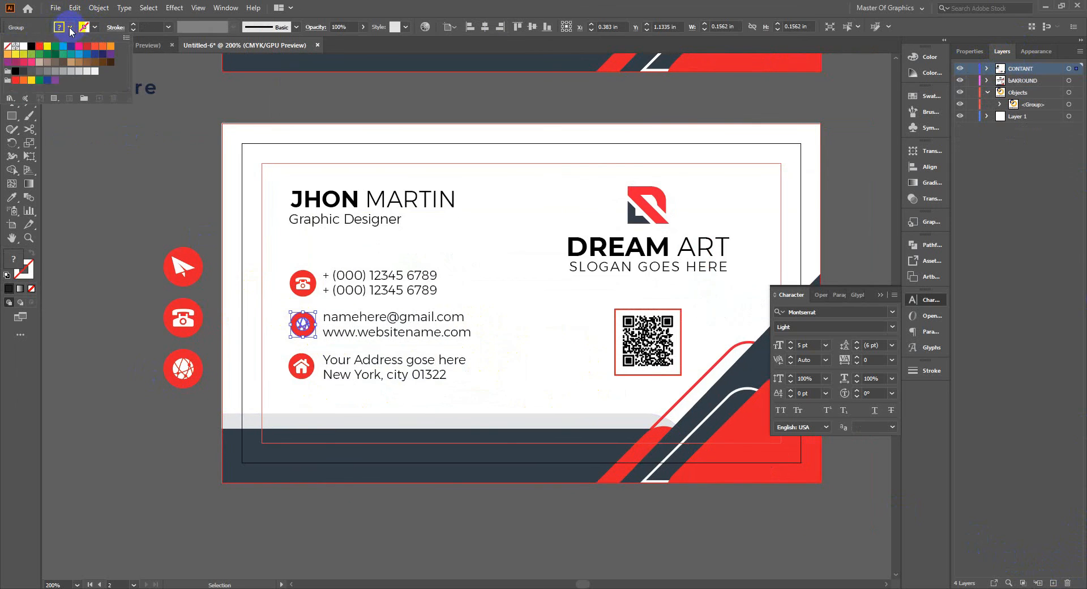
click(189, 176)
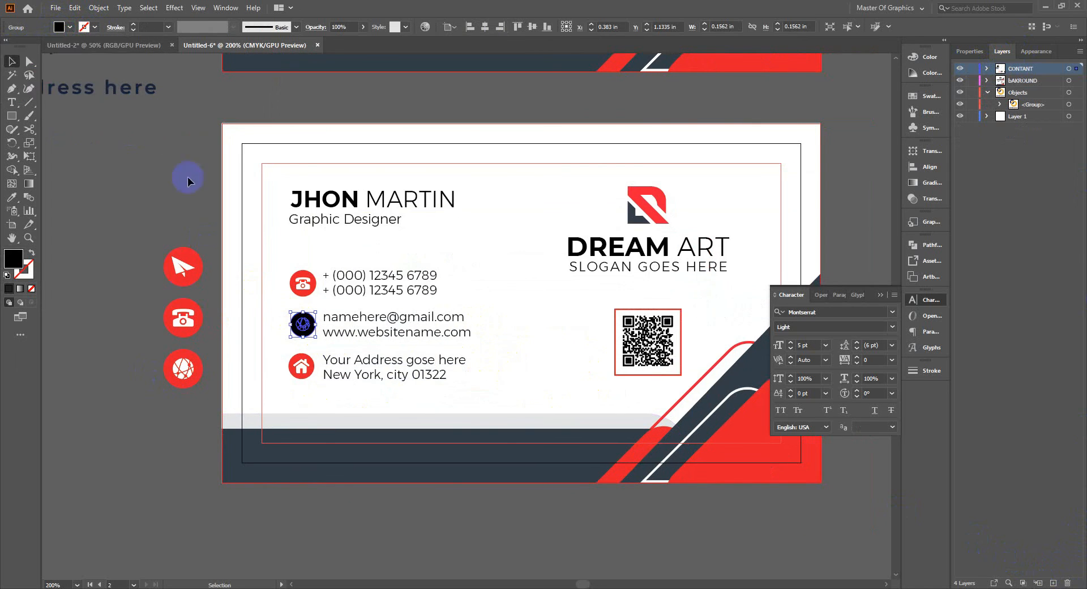
- Ungroup the website icon and give its inner globe symbol a thin white stroke
right_click(301, 325)
click(363, 422)
click(303, 351)
click(302, 324)
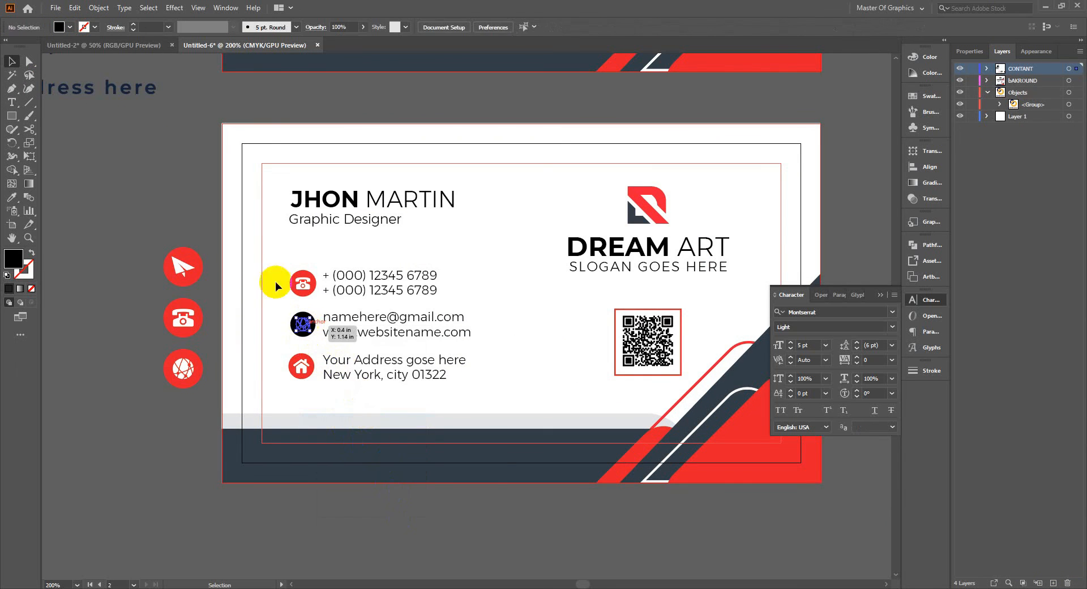
click(94, 29)
click(22, 47)
click(125, 168)
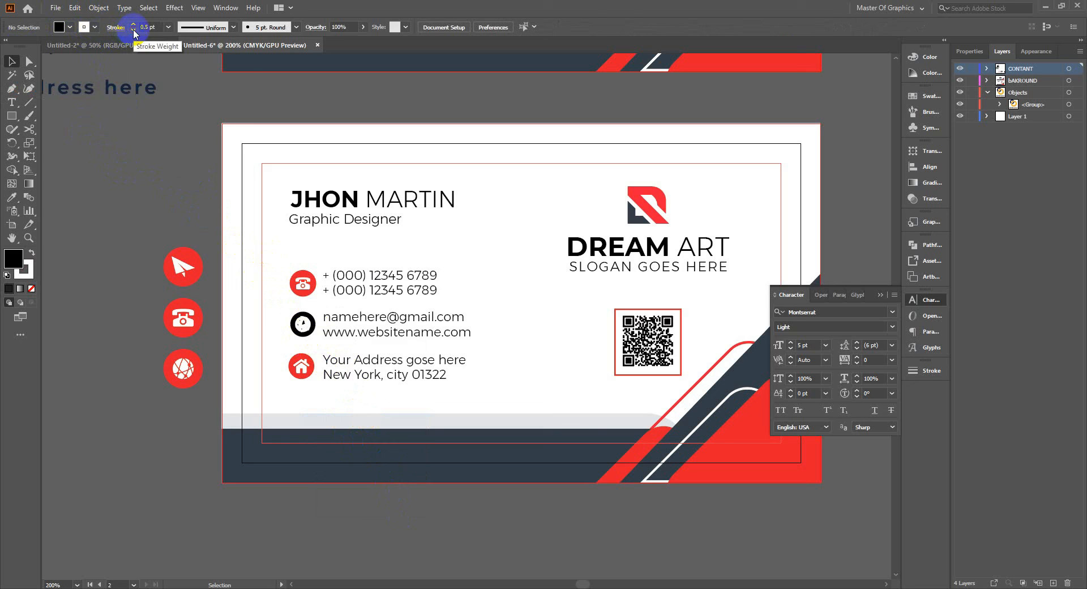
click(303, 324)
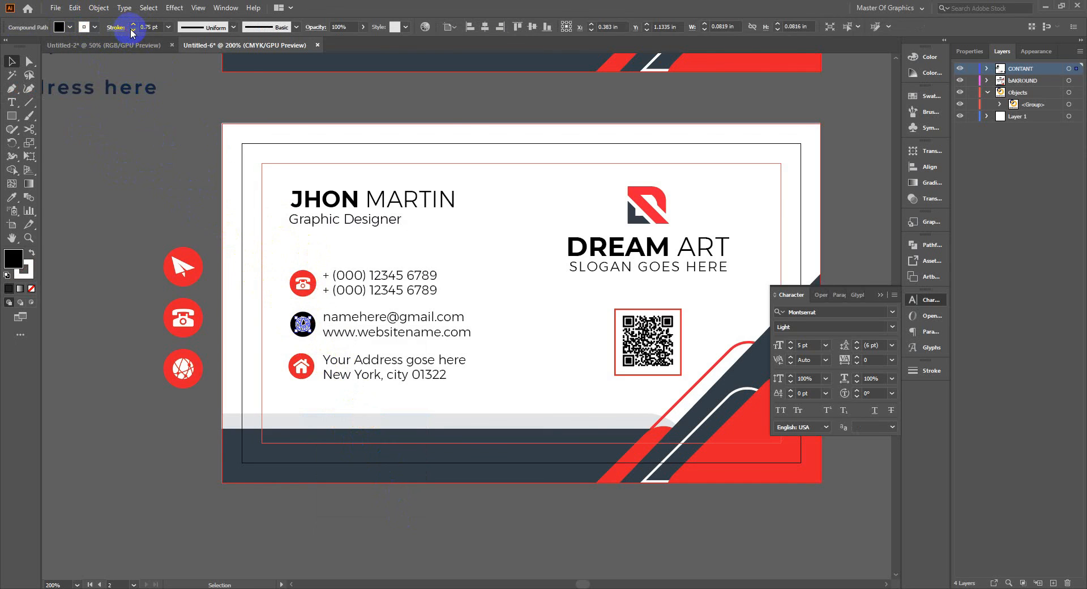
click(165, 139)
- Review both finished card sides together and switch to the Untitled-2 document with the reference card images
drag(435, 235, 377, 204)
click(286, 432)
click(383, 498)
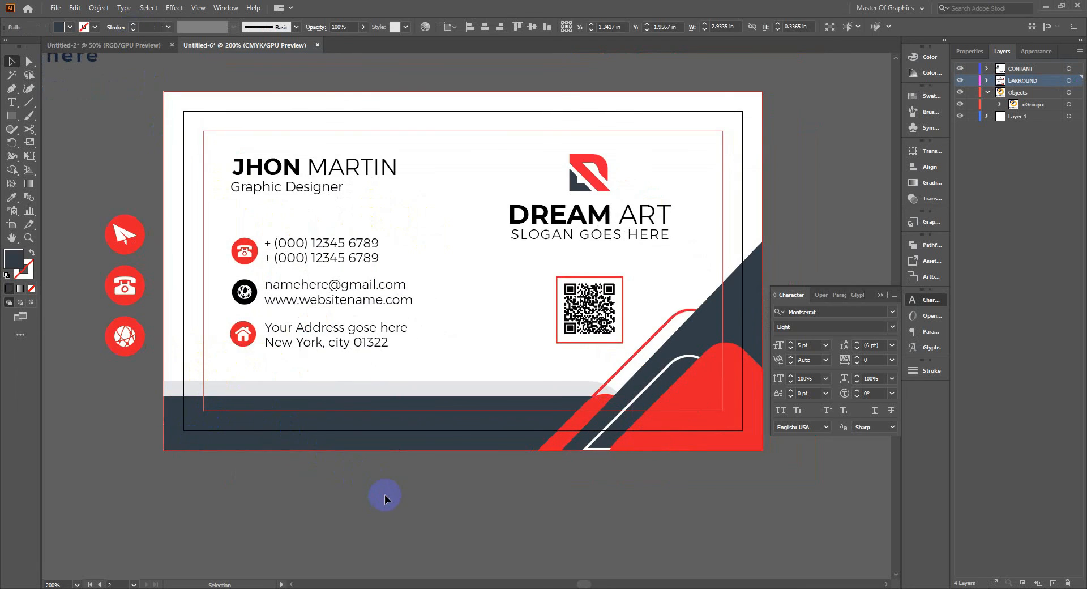
alt+scroll(385, 494, down, 3)
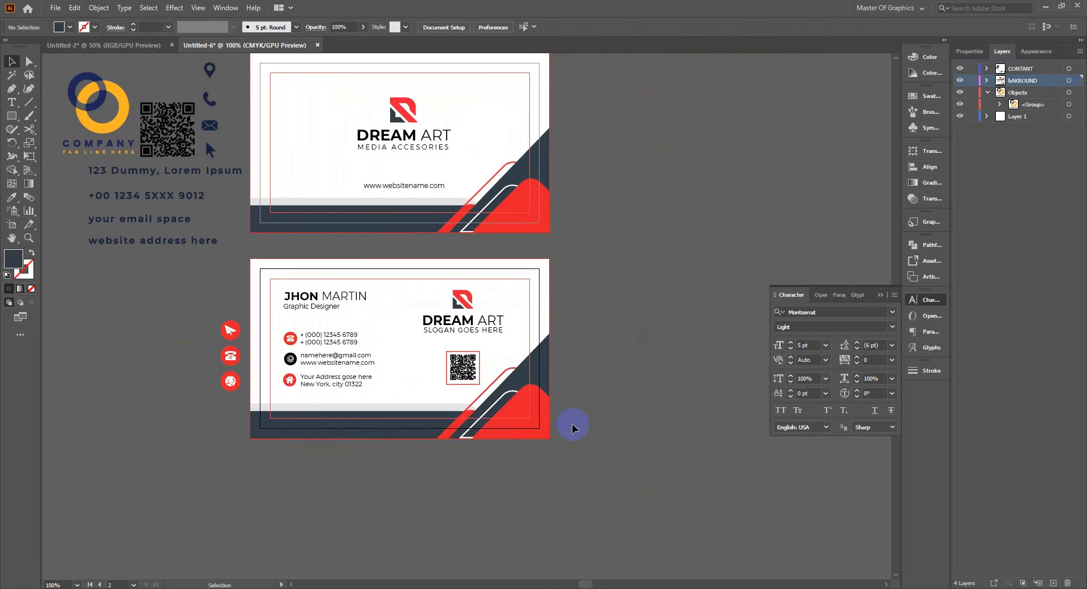
drag(663, 304, 634, 354)
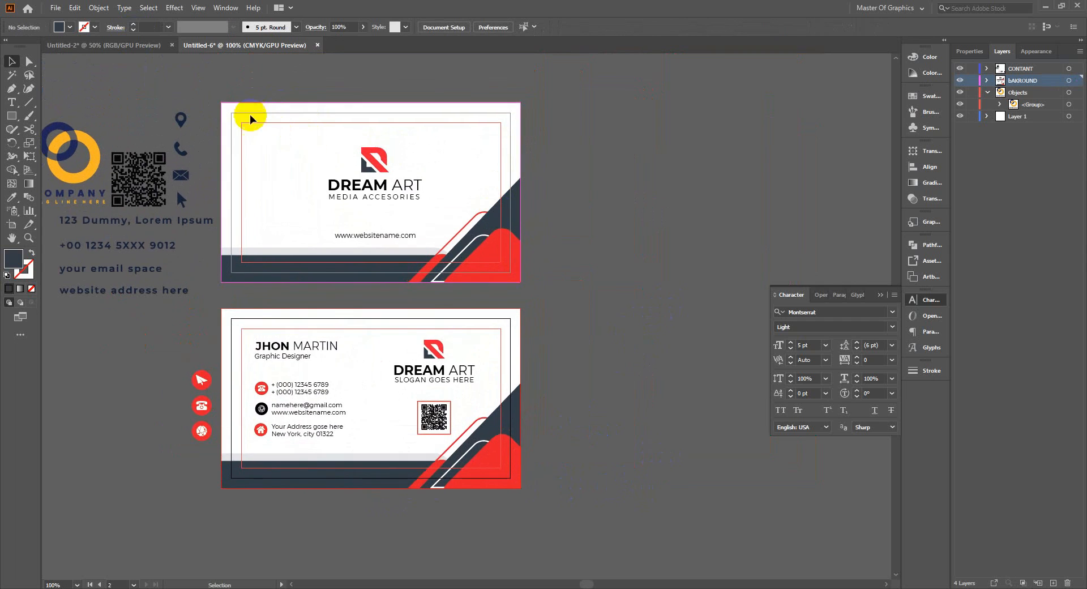
click(154, 41)
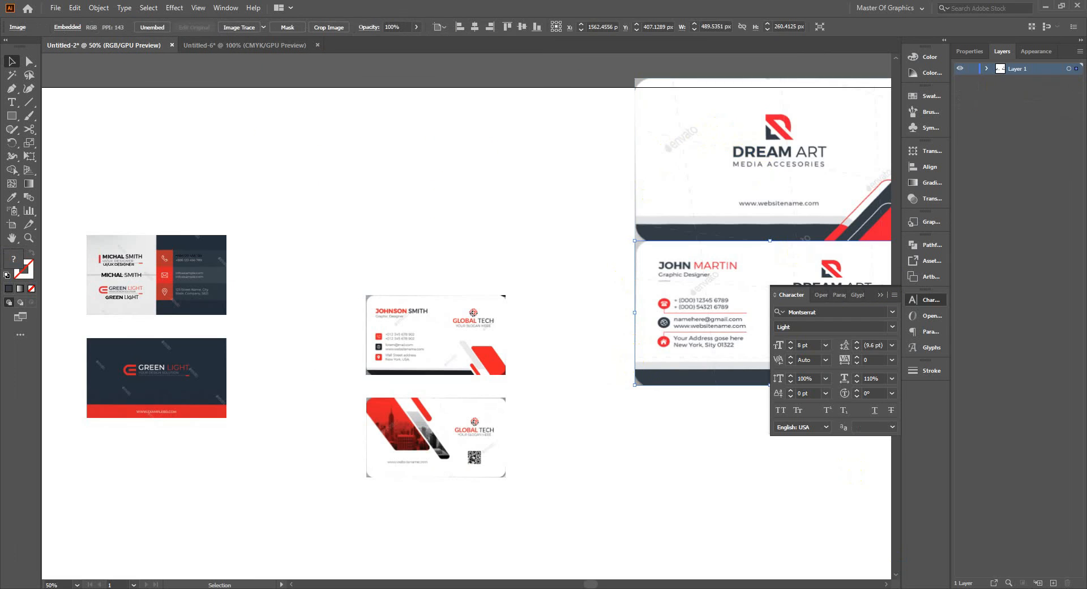